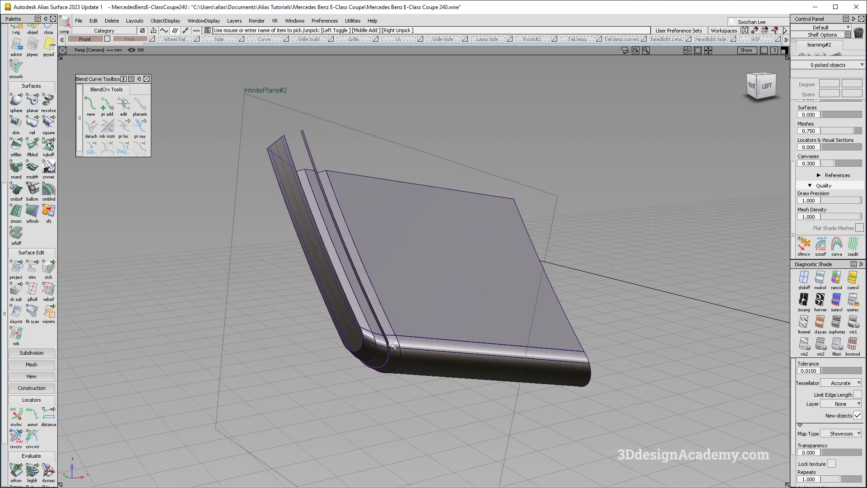
# Show the rest of the hidden headlight geometry and apply multi-color diagnostic shading to the model
pyautogui.keyDown('alt'); pyautogui.keyDown('shift'); pyautogui.moveTo(347, 355); pyautogui.dragTo(387, 325); pyautogui.keyUp('shift'); pyautogui.keyUp('alt')
pyautogui.click(161, 20)
pyautogui.click(161, 42)
pyautogui.keyDown('ctrl'); pyautogui.keyDown('shift'); pyautogui.moveTo(395, 262); pyautogui.dragTo(397, 224); pyautogui.keyUp('shift'); pyautogui.keyUp('ctrl')
pyautogui.click(825, 282)
pyautogui.keyDown('alt'); pyautogui.keyDown('shift'); pyautogui.moveTo(311, 226); pyautogui.dragTo(329, 260); pyautogui.keyUp('shift'); pyautogui.keyUp('alt')
pyautogui.scroll(4, 193, 166)
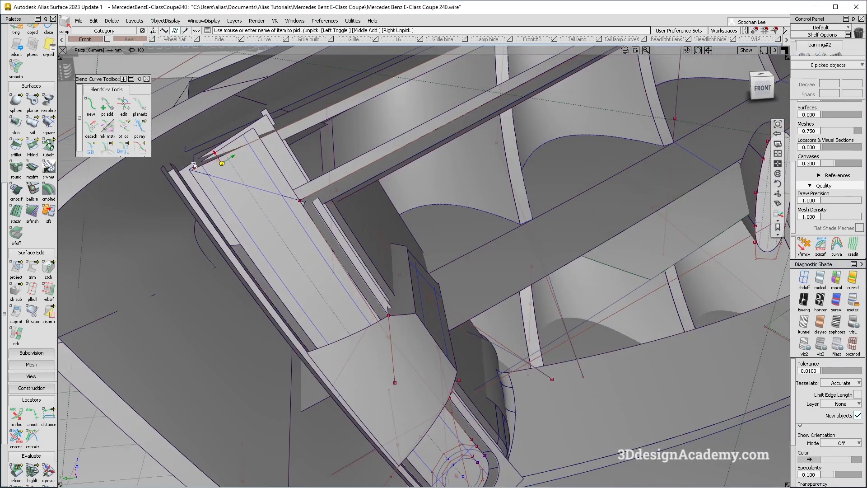
# Examine the front corner of the light strip from several angles and compare it with the headlight reference photo
pyautogui.keyDown('alt'); pyautogui.keyDown('shift'); pyautogui.moveTo(222, 163); pyautogui.dragTo(212, 182); pyautogui.keyUp('shift'); pyautogui.keyUp('alt')
pyautogui.keyDown('alt'); pyautogui.keyDown('shift'); pyautogui.moveTo(294, 154); pyautogui.dragTo(214, 196); pyautogui.keyUp('shift'); pyautogui.keyUp('alt')
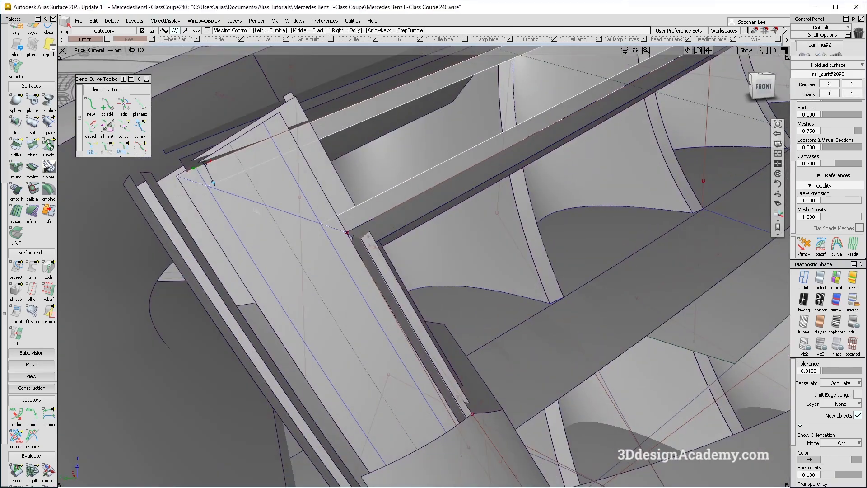
pyautogui.keyDown('alt'); pyautogui.keyDown('shift'); pyautogui.moveTo(419, 221); pyautogui.dragTo(379, 242); pyautogui.keyUp('shift'); pyautogui.keyUp('alt')
pyautogui.keyDown('alt'); pyautogui.keyDown('shift'); pyautogui.moveTo(424, 264); pyautogui.dragTo(451, 271); pyautogui.keyUp('shift'); pyautogui.keyUp('alt')
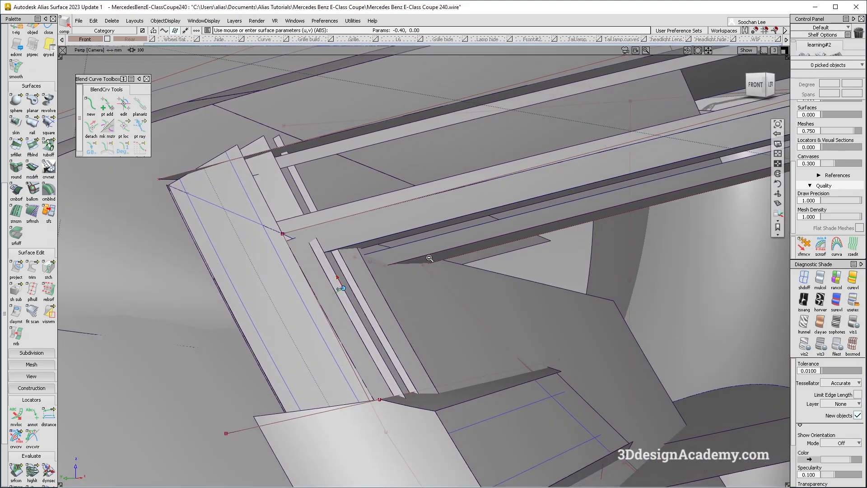
pyautogui.keyDown('alt'); pyautogui.keyDown('shift'); pyautogui.moveTo(451, 271); pyautogui.dragTo(364, 274, button='right'); pyautogui.keyUp('shift'); pyautogui.keyUp('alt')
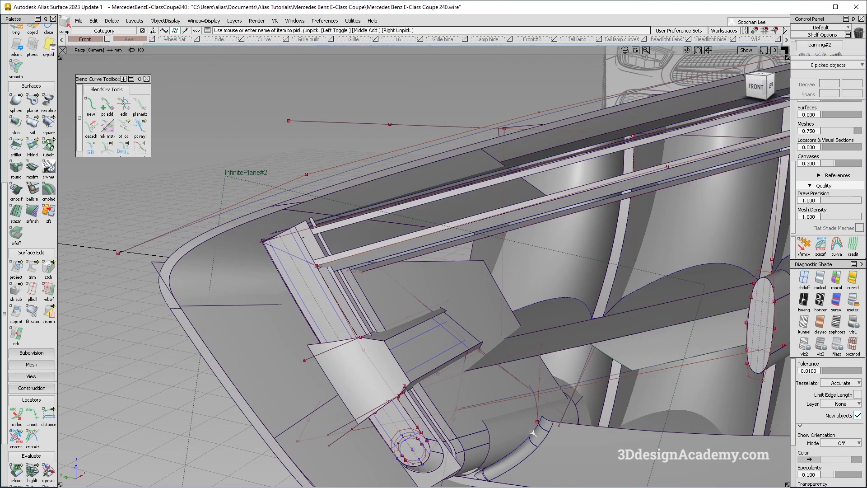
pyautogui.keyDown('alt'); pyautogui.keyDown('shift'); pyautogui.moveTo(333, 269); pyautogui.dragTo(353, 291); pyautogui.keyUp('shift'); pyautogui.keyUp('alt')
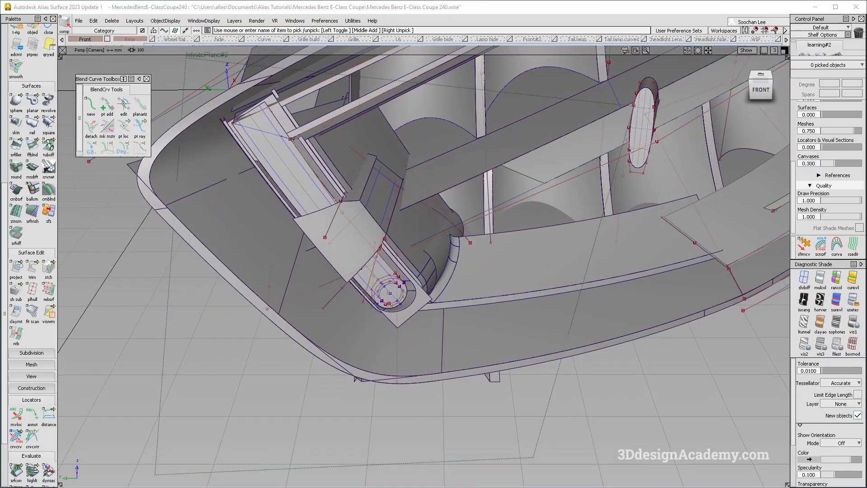
pyautogui.hotkey('alt', 'Tab')
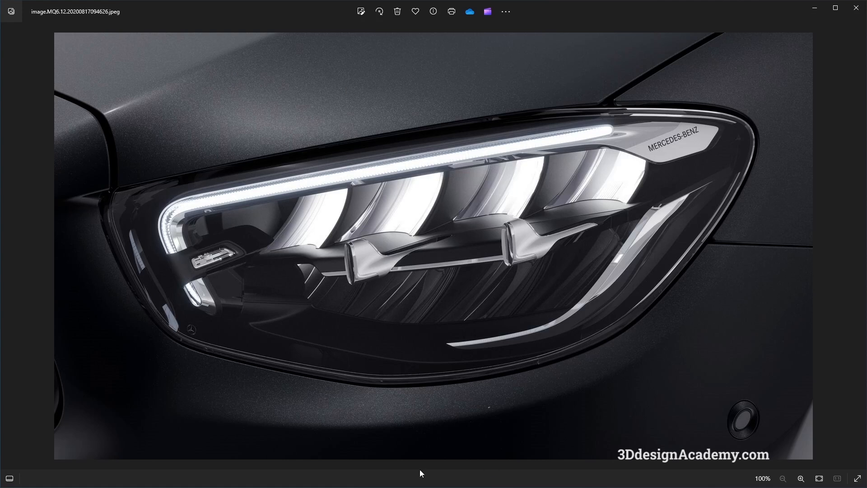
pyautogui.hotkey('alt', 'Tab')
pyautogui.keyDown('alt'); pyautogui.keyDown('shift'); pyautogui.moveTo(325, 203); pyautogui.dragTo(352, 208); pyautogui.keyUp('shift'); pyautogui.keyUp('alt')
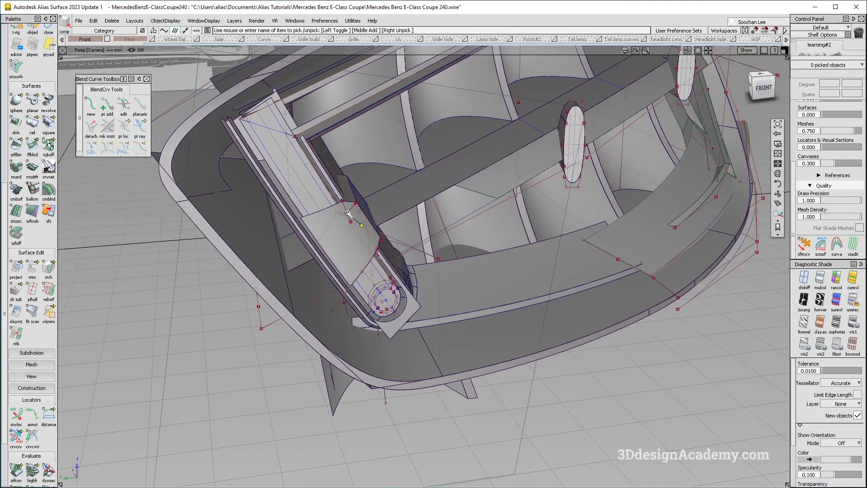
pyautogui.keyDown('alt'); pyautogui.keyDown('shift'); pyautogui.moveTo(350, 206); pyautogui.dragTo(366, 202, button='right'); pyautogui.keyUp('shift'); pyautogui.keyUp('alt')
pyautogui.keyDown('alt'); pyautogui.keyDown('shift'); pyautogui.moveTo(395, 217); pyautogui.dragTo(276, 181); pyautogui.keyUp('shift'); pyautogui.keyUp('alt')
pyautogui.keyDown('alt'); pyautogui.keyDown('shift'); pyautogui.moveTo(400, 277); pyautogui.dragTo(374, 281, button='right'); pyautogui.keyUp('shift'); pyautogui.keyUp('alt')
pyautogui.keyDown('alt'); pyautogui.keyDown('shift'); pyautogui.moveTo(374, 281); pyautogui.dragTo(382, 266, button='middle'); pyautogui.keyUp('shift'); pyautogui.keyUp('alt')
# Select the long upper strip's rail surface and preview an offset of it at a distance of 0.5
pyautogui.keyDown('ctrl'); pyautogui.keyDown('shift'); pyautogui.moveTo(382, 267); pyautogui.dragTo(274, 197); pyautogui.keyUp('shift'); pyautogui.keyUp('ctrl')
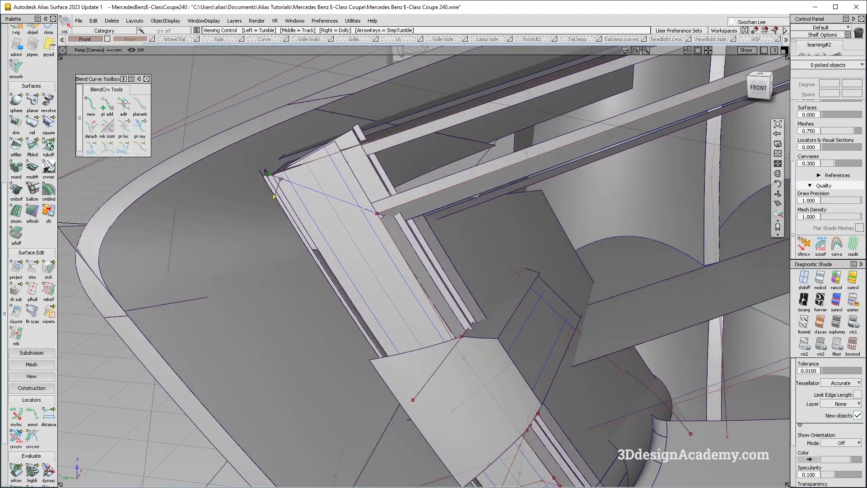
pyautogui.keyDown('alt'); pyautogui.keyDown('shift'); pyautogui.moveTo(368, 208); pyautogui.dragTo(375, 198, button='right'); pyautogui.keyUp('shift'); pyautogui.keyUp('alt')
pyautogui.keyDown('alt'); pyautogui.keyDown('shift'); pyautogui.moveTo(375, 198); pyautogui.dragTo(357, 200); pyautogui.keyUp('shift'); pyautogui.keyUp('alt')
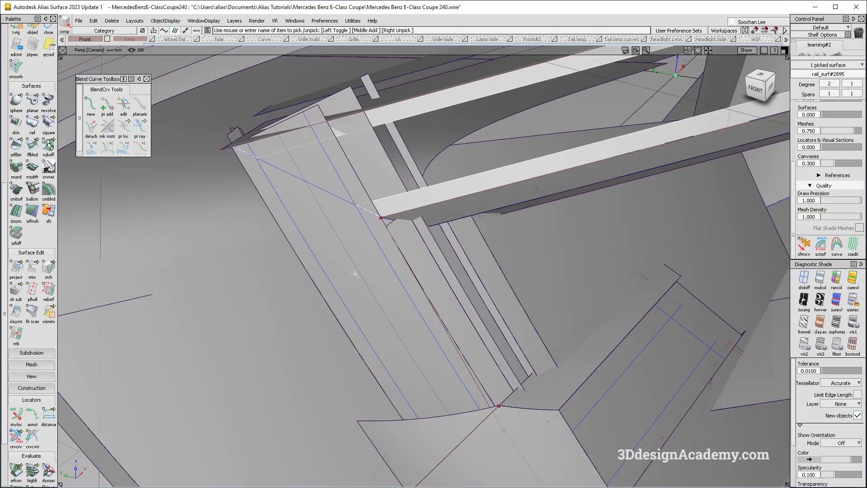
pyautogui.keyDown('alt'); pyautogui.keyDown('shift'); pyautogui.moveTo(397, 268); pyautogui.dragTo(431, 258); pyautogui.keyUp('shift'); pyautogui.keyUp('alt')
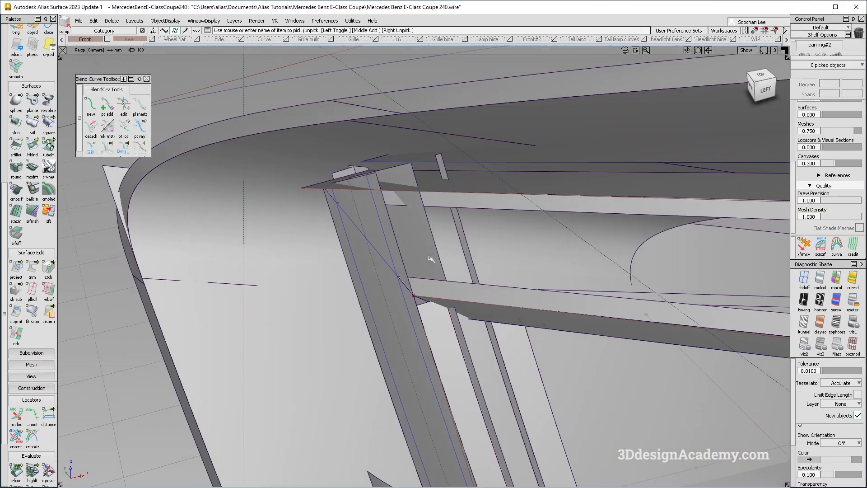
pyautogui.click(457, 289)
pyautogui.keyDown('alt'); pyautogui.keyDown('shift'); pyautogui.moveTo(457, 289); pyautogui.dragTo(174, 256); pyautogui.keyUp('shift'); pyautogui.keyUp('alt')
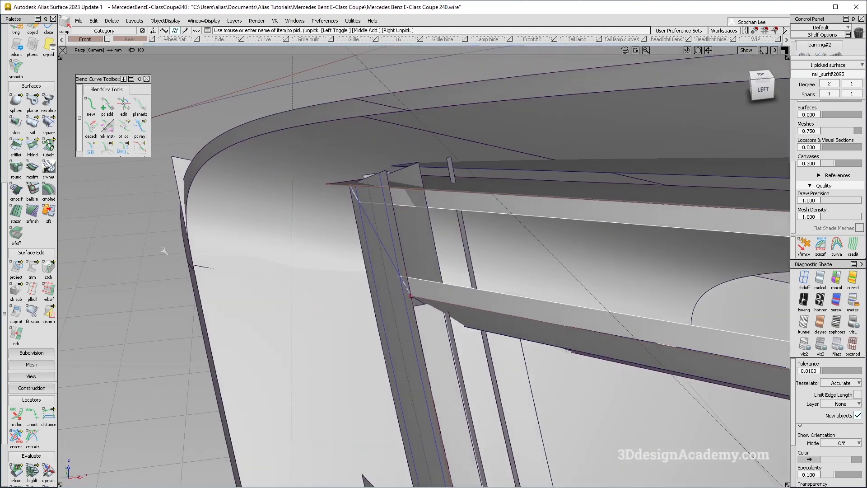
pyautogui.scroll(2, 42, 120)
pyautogui.click(47, 44)
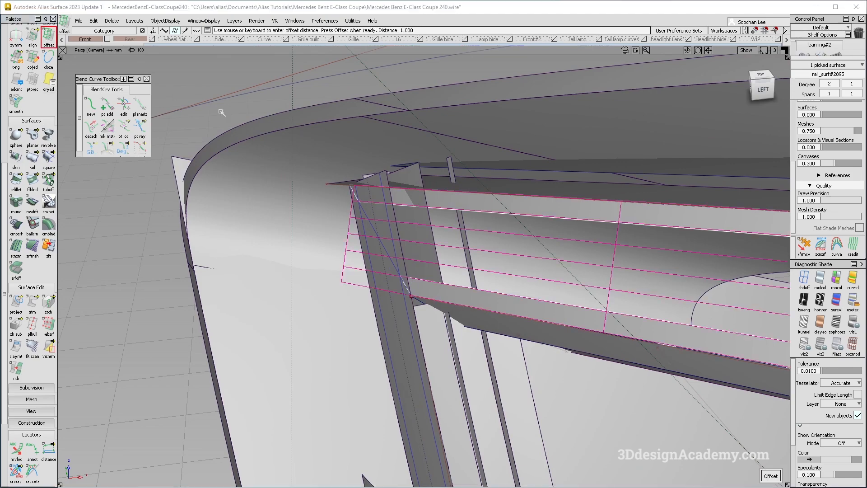
pyautogui.keyDown('alt'); pyautogui.keyDown('shift'); pyautogui.moveTo(519, 257); pyautogui.dragTo(454, 264); pyautogui.keyUp('shift'); pyautogui.keyUp('alt')
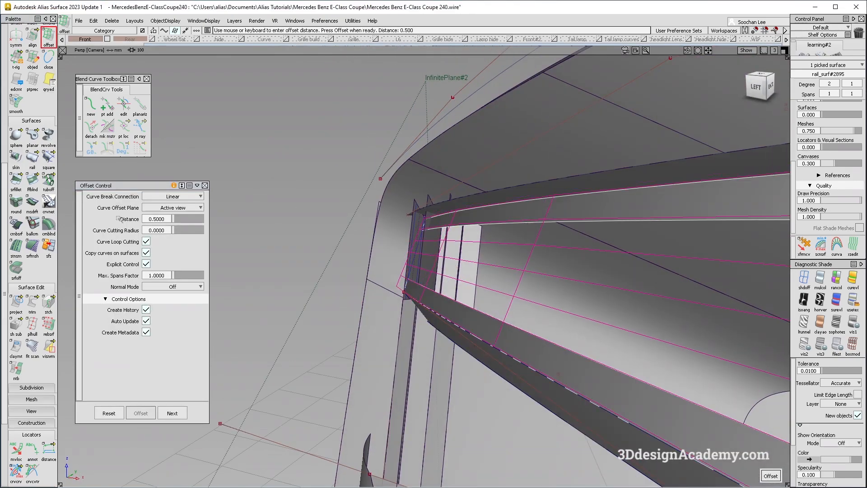
# Set the offset's Normal Mode to NUV and create the offset copy of the rail surface
pyautogui.click(191, 290)
pyautogui.click(190, 307)
pyautogui.keyDown('alt'); pyautogui.keyDown('shift'); pyautogui.moveTo(289, 280); pyautogui.dragTo(408, 363); pyautogui.keyUp('shift'); pyautogui.keyUp('alt')
pyautogui.keyDown('alt'); pyautogui.keyDown('shift'); pyautogui.moveTo(256, 319); pyautogui.dragTo(352, 261); pyautogui.keyUp('shift'); pyautogui.keyUp('alt')
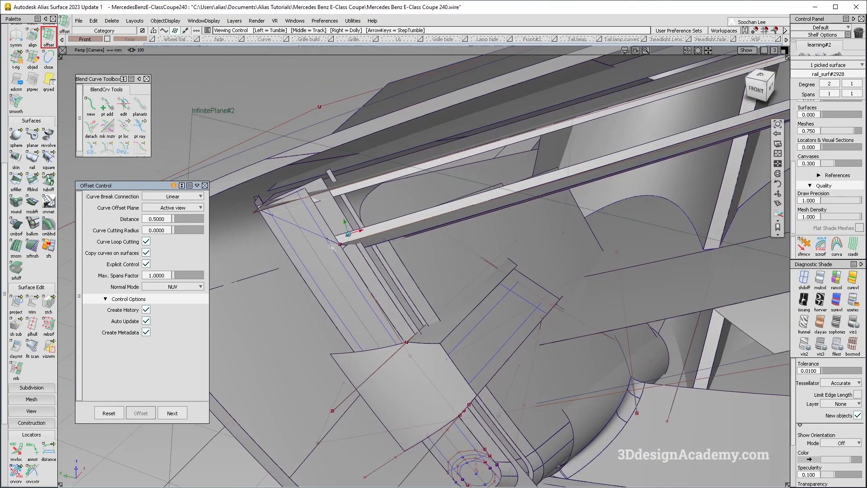
# Check the reference photo, then create a freeform blend with G0 Position continuity between the lower strip's edge and its offset edge
pyautogui.hotkey('alt', 'Tab')
pyautogui.hotkey('alt', 'Tab')
pyautogui.keyDown('alt'); pyautogui.keyDown('shift'); pyautogui.moveTo(400, 251); pyautogui.dragTo(2, 290); pyautogui.keyUp('shift'); pyautogui.keyUp('alt')
pyautogui.click(32, 180)
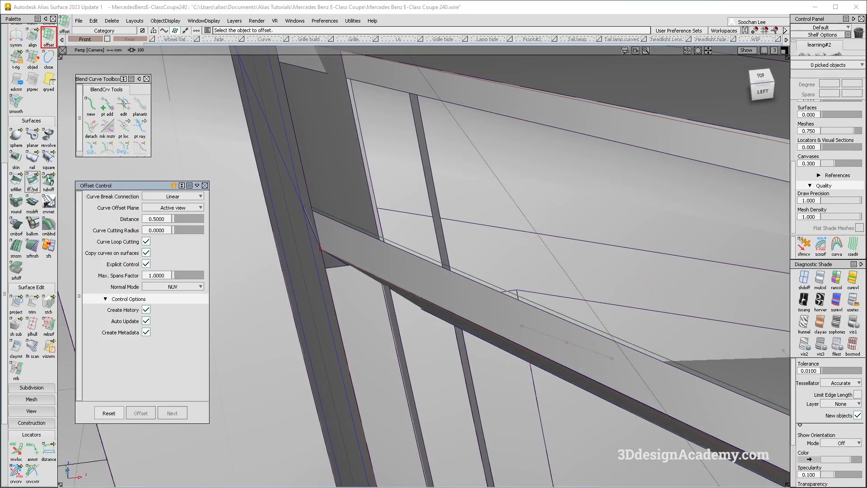
pyautogui.click(177, 206)
pyautogui.click(176, 207)
pyautogui.click(177, 217)
pyautogui.keyDown('alt'); pyautogui.keyDown('shift'); pyautogui.moveTo(385, 314); pyautogui.dragTo(433, 254); pyautogui.keyUp('shift'); pyautogui.keyUp('alt')
pyautogui.click(373, 276)
# Examine the blend along the full length of the lower strip edge
pyautogui.moveTo(492, 251)
pyautogui.keyDown('alt'); pyautogui.keyDown('shift'); pyautogui.mouseDown()
pyautogui.moveTo(475, 258)
pyautogui.moveTo(479, 243)
pyautogui.moveTo(542, 258)
pyautogui.mouseUp(); pyautogui.keyUp('shift'); pyautogui.keyUp('alt')
pyautogui.moveTo(551, 262)
pyautogui.keyDown('alt'); pyautogui.keyDown('shift'); pyautogui.mouseDown(button='right')
pyautogui.moveTo(528, 239)
pyautogui.moveTo(650, 308)
pyautogui.mouseUp(button='right'); pyautogui.keyUp('shift'); pyautogui.keyUp('alt')
pyautogui.keyDown('alt'); pyautogui.keyDown('shift'); pyautogui.moveTo(643, 303); pyautogui.dragTo(666, 294, button='right'); pyautogui.keyUp('shift'); pyautogui.keyUp('alt')
pyautogui.keyDown('alt'); pyautogui.keyDown('shift'); pyautogui.moveTo(583, 271); pyautogui.dragTo(542, 267); pyautogui.keyUp('shift'); pyautogui.keyUp('alt')
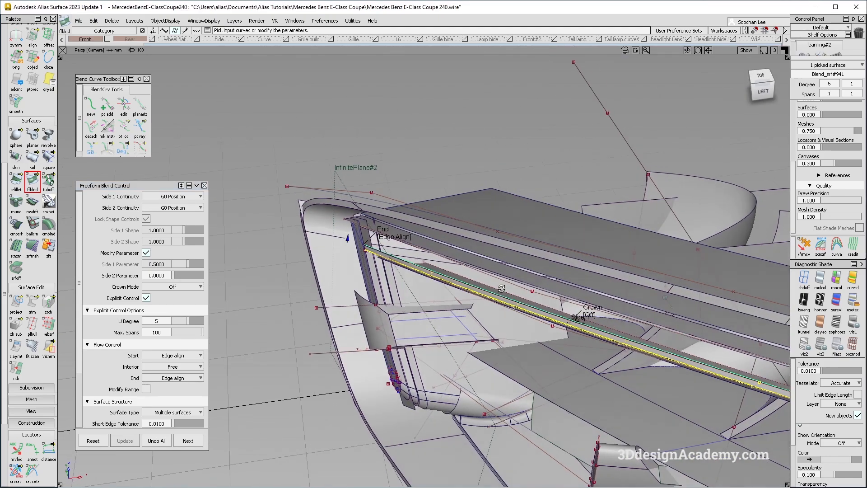
pyautogui.keyDown('alt'); pyautogui.keyDown('shift'); pyautogui.moveTo(540, 266); pyautogui.dragTo(523, 295, button='middle'); pyautogui.keyUp('shift'); pyautogui.keyUp('alt')
pyautogui.keyDown('alt'); pyautogui.keyDown('shift'); pyautogui.moveTo(480, 308); pyautogui.dragTo(581, 273); pyautogui.keyUp('shift'); pyautogui.keyUp('alt')
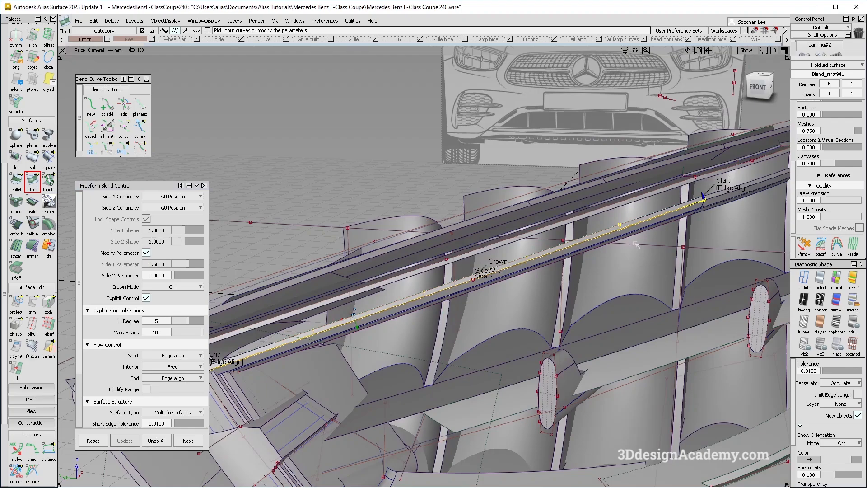
pyautogui.keyDown('alt'); pyautogui.keyDown('shift'); pyautogui.moveTo(643, 232); pyautogui.dragTo(677, 215, button='right'); pyautogui.keyUp('shift'); pyautogui.keyUp('alt')
pyautogui.keyDown('alt'); pyautogui.keyDown('shift'); pyautogui.moveTo(677, 215); pyautogui.dragTo(461, 265, button='middle'); pyautogui.keyUp('shift'); pyautogui.keyUp('alt')
pyautogui.keyDown('alt'); pyautogui.keyDown('shift'); pyautogui.moveTo(461, 265); pyautogui.dragTo(378, 301); pyautogui.keyUp('shift'); pyautogui.keyUp('alt')
pyautogui.keyDown('alt'); pyautogui.keyDown('shift'); pyautogui.moveTo(411, 290); pyautogui.dragTo(547, 252, button='middle'); pyautogui.keyUp('shift'); pyautogui.keyUp('alt')
pyautogui.keyDown('alt'); pyautogui.keyDown('shift'); pyautogui.moveTo(547, 253); pyautogui.dragTo(474, 271, button='right'); pyautogui.keyUp('shift'); pyautogui.keyUp('alt')
pyautogui.keyDown('alt'); pyautogui.keyDown('shift'); pyautogui.moveTo(474, 271); pyautogui.dragTo(458, 267); pyautogui.keyUp('shift'); pyautogui.keyUp('alt')
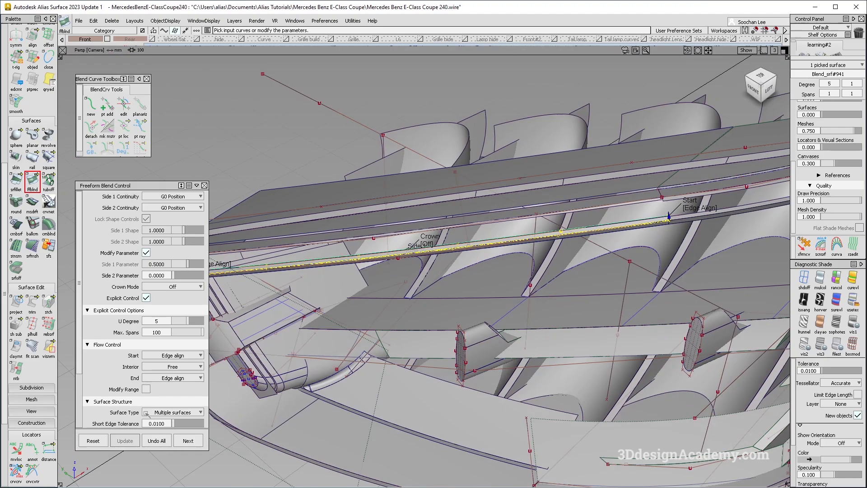
# Enable Bezier Surfaces for the freeform blend on the lower strip edge
pyautogui.scroll(-3, 151, 389)
pyautogui.scroll(-1, 151, 424)
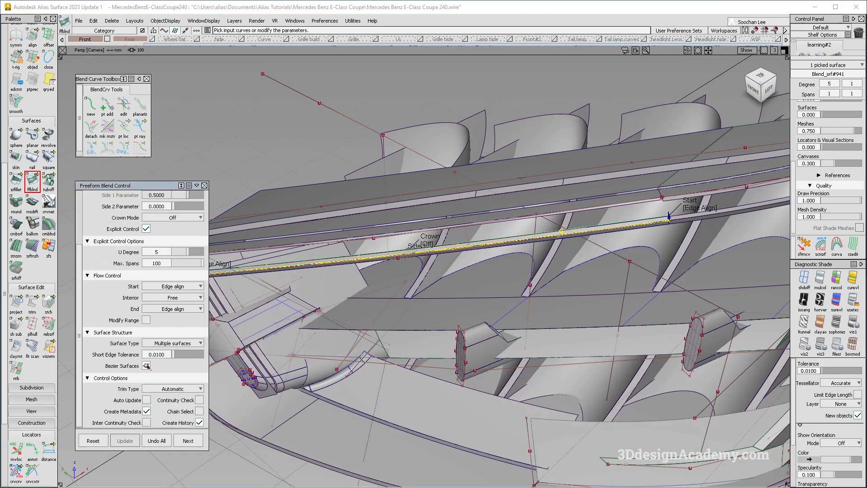
pyautogui.click(146, 366)
pyautogui.keyDown('alt'); pyautogui.keyDown('shift'); pyautogui.moveTo(431, 272); pyautogui.dragTo(565, 254); pyautogui.keyUp('shift'); pyautogui.keyUp('alt')
pyautogui.keyDown('alt'); pyautogui.keyDown('shift'); pyautogui.moveTo(465, 277); pyautogui.dragTo(398, 269, button='middle'); pyautogui.keyUp('shift'); pyautogui.keyUp('alt')
pyautogui.keyDown('alt'); pyautogui.keyDown('shift'); pyautogui.moveTo(355, 268); pyautogui.dragTo(386, 276, button='right'); pyautogui.keyUp('shift'); pyautogui.keyUp('alt')
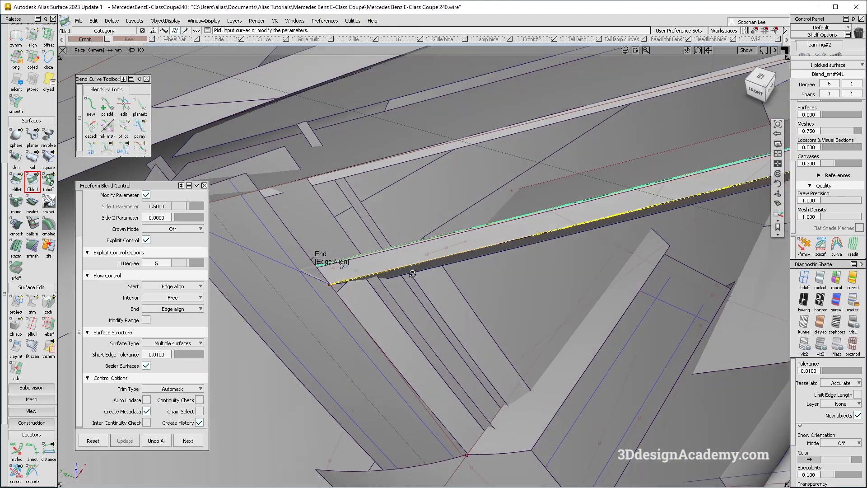
pyautogui.keyDown('alt'); pyautogui.keyDown('shift'); pyautogui.moveTo(386, 276); pyautogui.dragTo(416, 315); pyautogui.keyUp('shift'); pyautogui.keyUp('alt')
# Examine the open gap between the upper strip's rail surface and its offset near the front corner
pyautogui.keyDown('ctrl'); pyautogui.keyDown('shift'); pyautogui.moveTo(456, 199); pyautogui.dragTo(420, 251); pyautogui.keyUp('shift'); pyautogui.keyUp('ctrl')
pyautogui.keyDown('alt'); pyautogui.keyDown('shift'); pyautogui.moveTo(420, 250); pyautogui.dragTo(337, 142); pyautogui.keyUp('shift'); pyautogui.keyUp('alt')
pyautogui.keyDown('alt'); pyautogui.keyDown('shift'); pyautogui.click(346, 113); pyautogui.keyUp('shift'); pyautogui.keyUp('alt')
pyautogui.keyDown('alt'); pyautogui.keyDown('shift'); pyautogui.moveTo(350, 112); pyautogui.dragTo(431, 102, button='right'); pyautogui.keyUp('shift'); pyautogui.keyUp('alt')
pyautogui.keyDown('alt'); pyautogui.keyDown('shift'); pyautogui.moveTo(431, 102); pyautogui.dragTo(477, 136); pyautogui.keyUp('shift'); pyautogui.keyUp('alt')
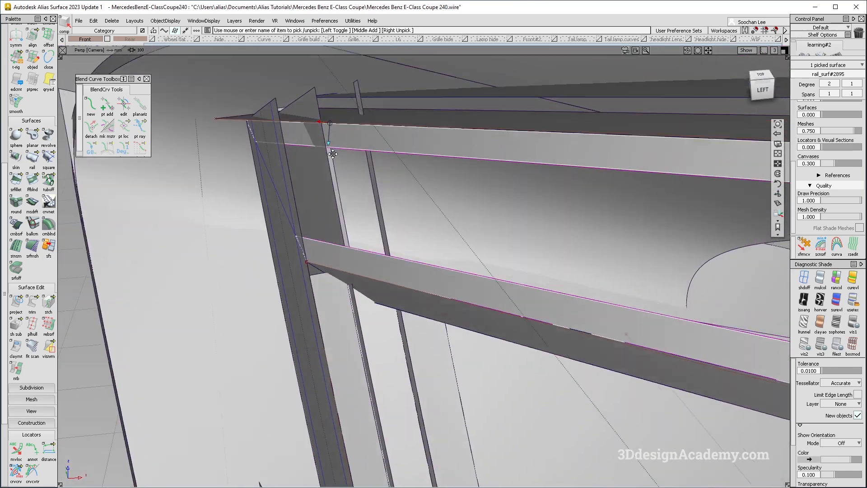
pyautogui.keyDown('alt'); pyautogui.keyDown('shift'); pyautogui.moveTo(476, 137); pyautogui.dragTo(408, 183, button='middle'); pyautogui.keyUp('shift'); pyautogui.keyUp('alt')
pyautogui.click(408, 183)
pyautogui.click(410, 164)
pyautogui.keyDown('alt'); pyautogui.keyDown('shift'); pyautogui.moveTo(404, 208); pyautogui.dragTo(394, 183); pyautogui.keyUp('shift'); pyautogui.keyUp('alt')
pyautogui.keyDown('ctrl'); pyautogui.keyDown('shift'); pyautogui.moveTo(394, 183); pyautogui.dragTo(1, 127); pyautogui.keyUp('shift'); pyautogui.keyUp('ctrl')
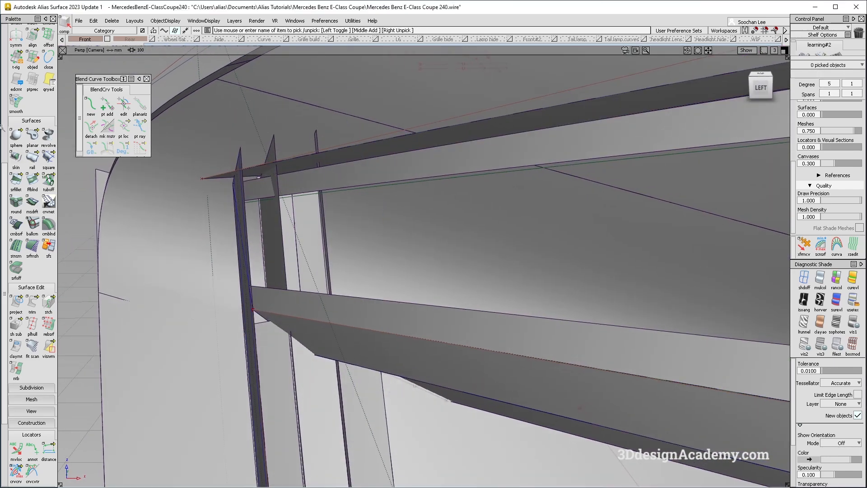
# Create a second G0 freeform blend joining the upper strip's rail surface edge to the matching offset edge
pyautogui.click(32, 179)
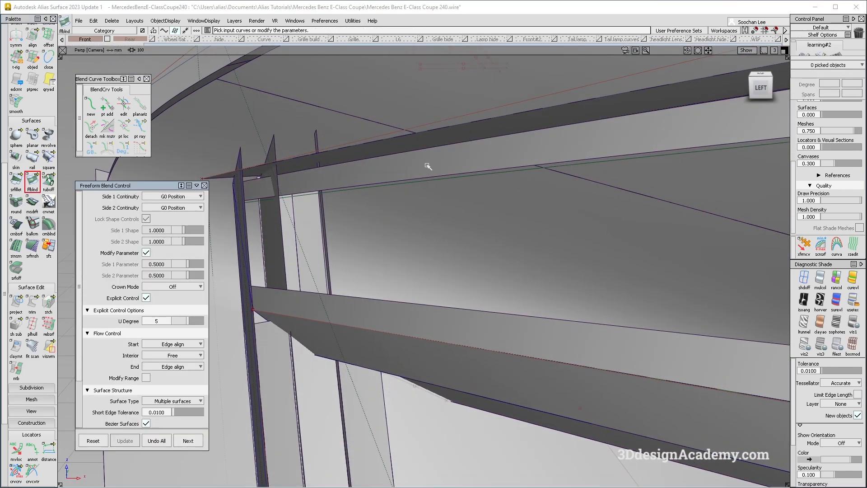
pyautogui.click(413, 155)
pyautogui.click(432, 168)
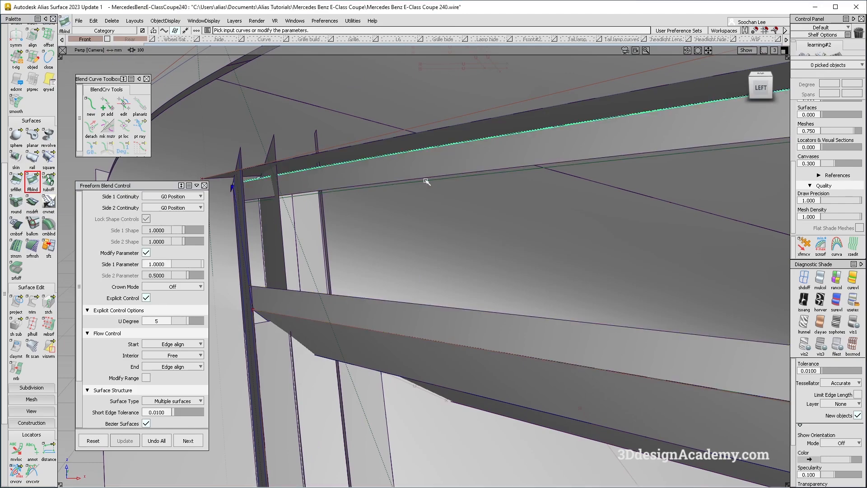
pyautogui.keyDown('alt'); pyautogui.keyDown('shift'); pyautogui.moveTo(362, 190); pyautogui.dragTo(353, 201, button='right'); pyautogui.keyUp('shift'); pyautogui.keyUp('alt')
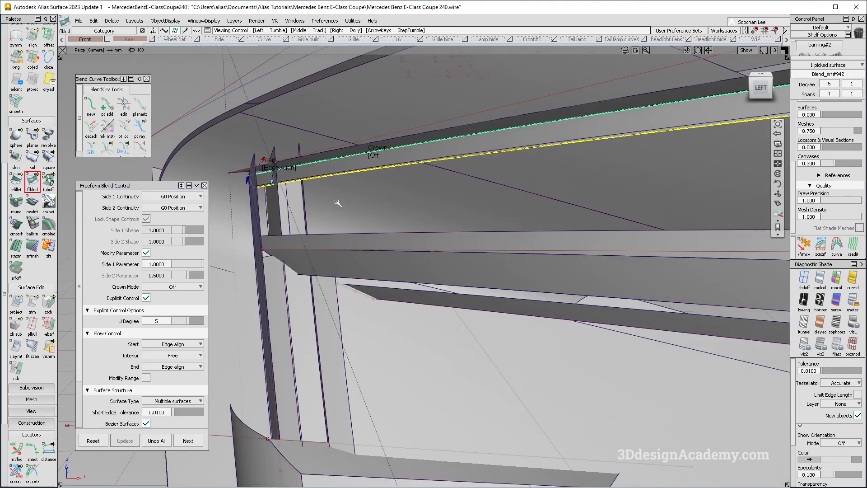
pyautogui.keyDown('alt'); pyautogui.keyDown('shift'); pyautogui.moveTo(337, 202); pyautogui.dragTo(264, 204); pyautogui.keyUp('shift'); pyautogui.keyUp('alt')
pyautogui.keyDown('alt'); pyautogui.keyDown('shift'); pyautogui.moveTo(319, 199); pyautogui.dragTo(340, 213, button='right'); pyautogui.keyUp('shift'); pyautogui.keyUp('alt')
pyautogui.keyDown('alt'); pyautogui.keyDown('shift'); pyautogui.moveTo(444, 176); pyautogui.dragTo(424, 196); pyautogui.keyUp('shift'); pyautogui.keyUp('alt')
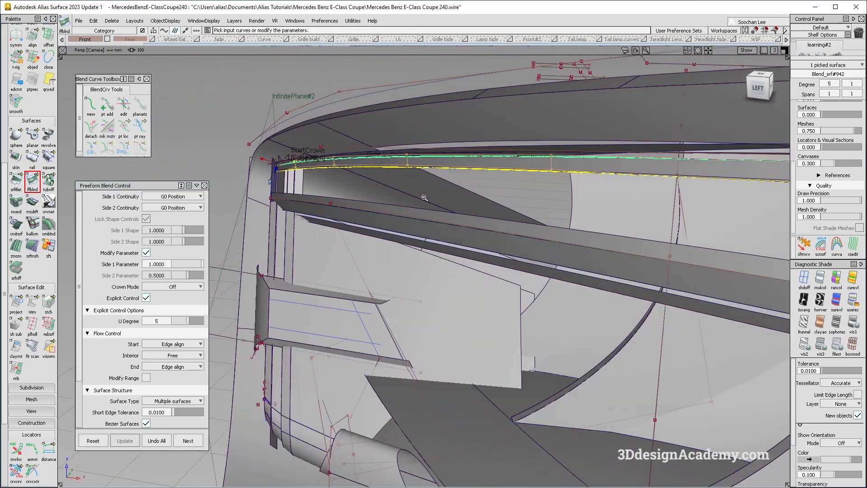
# Inspect the far end of the thickened strip and its front corner, including with the model lines hidden
pyautogui.keyDown('alt'); pyautogui.keyDown('shift'); pyautogui.moveTo(424, 196); pyautogui.dragTo(508, 203, button='right'); pyautogui.keyUp('shift'); pyautogui.keyUp('alt')
pyautogui.keyDown('alt'); pyautogui.keyDown('shift'); pyautogui.moveTo(589, 161); pyautogui.dragTo(519, 181, button='right'); pyautogui.keyUp('shift'); pyautogui.keyUp('alt')
pyautogui.keyDown('alt'); pyautogui.keyDown('shift'); pyautogui.moveTo(519, 180); pyautogui.dragTo(562, 151); pyautogui.keyUp('shift'); pyautogui.keyUp('alt')
pyautogui.keyDown('ctrl'); pyautogui.keyDown('shift'); pyautogui.moveTo(548, 203); pyautogui.dragTo(542, 187); pyautogui.keyUp('shift'); pyautogui.keyUp('ctrl')
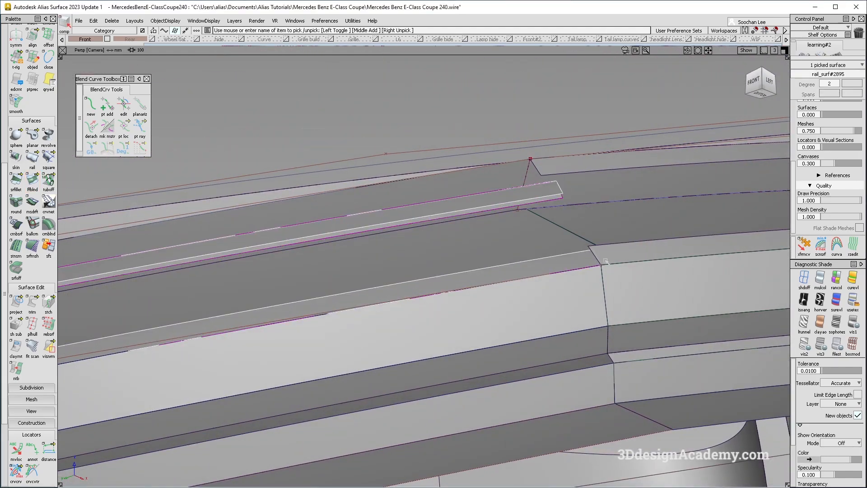
pyautogui.click(522, 220)
pyautogui.keyDown('alt'); pyautogui.keyDown('shift'); pyautogui.moveTo(522, 221); pyautogui.dragTo(565, 344); pyautogui.keyUp('shift'); pyautogui.keyUp('alt')
pyautogui.keyDown('ctrl'); pyautogui.keyDown('shift'); pyautogui.moveTo(565, 345); pyautogui.dragTo(490, 271, button='right'); pyautogui.keyUp('shift'); pyautogui.keyUp('ctrl')
pyautogui.keyDown('alt'); pyautogui.keyDown('shift'); pyautogui.moveTo(490, 271); pyautogui.dragTo(499, 294); pyautogui.keyUp('shift'); pyautogui.keyUp('alt')
pyautogui.keyDown('alt'); pyautogui.keyDown('shift'); pyautogui.moveTo(499, 294); pyautogui.dragTo(455, 246, button='right'); pyautogui.keyUp('shift'); pyautogui.keyUp('alt')
pyautogui.keyDown('alt'); pyautogui.keyDown('shift'); pyautogui.moveTo(455, 245); pyautogui.dragTo(444, 239); pyautogui.keyUp('shift'); pyautogui.keyUp('alt')
pyautogui.keyDown('alt'); pyautogui.keyDown('shift'); pyautogui.moveTo(445, 240); pyautogui.dragTo(587, 217, button='middle'); pyautogui.keyUp('shift'); pyautogui.keyUp('alt')
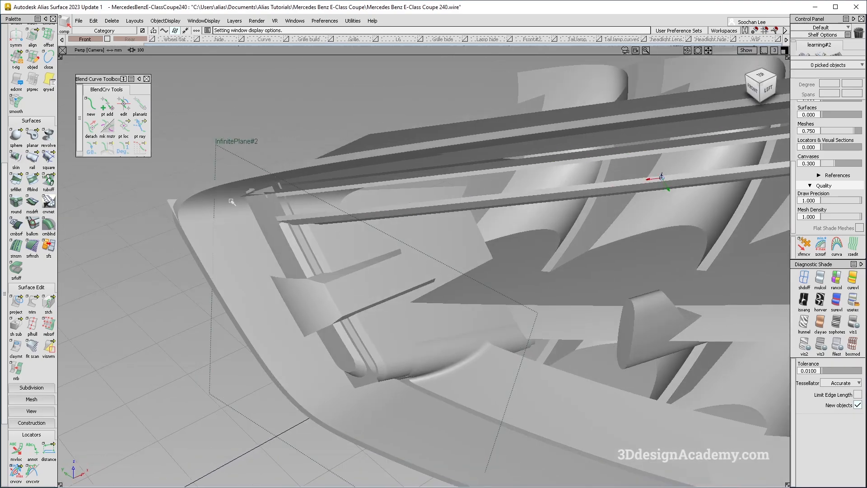
pyautogui.keyDown('alt'); pyautogui.keyDown('shift'); pyautogui.moveTo(280, 214); pyautogui.dragTo(316, 235, button='right'); pyautogui.keyUp('shift'); pyautogui.keyUp('alt')
pyautogui.keyDown('alt'); pyautogui.keyDown('shift'); pyautogui.moveTo(316, 235); pyautogui.dragTo(407, 235); pyautogui.keyUp('shift'); pyautogui.keyUp('alt')
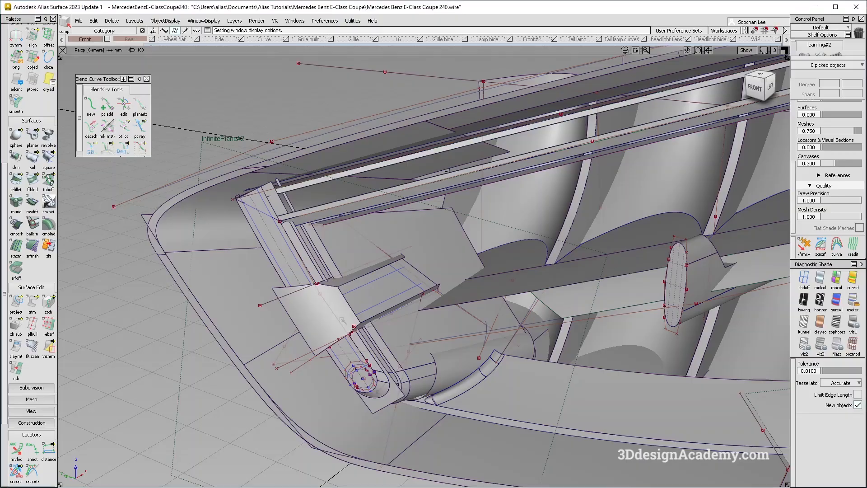
# Delete the construction plane InfinitePlane#2 that crosses the headlight and confirm the deletion
pyautogui.keyDown('alt'); pyautogui.keyDown('shift'); pyautogui.moveTo(406, 244); pyautogui.dragTo(443, 262); pyautogui.keyUp('shift'); pyautogui.keyUp('alt')
pyautogui.keyDown('alt'); pyautogui.keyDown('shift'); pyautogui.moveTo(84, 186); pyautogui.dragTo(116, 211); pyautogui.keyUp('shift'); pyautogui.keyUp('alt')
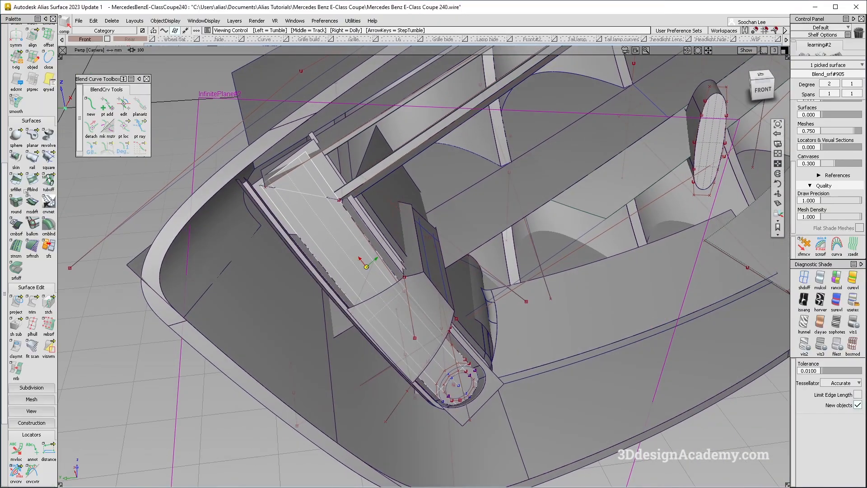
pyautogui.keyDown('alt'); pyautogui.keyDown('shift'); pyautogui.moveTo(350, 212); pyautogui.dragTo(334, 271, button='right'); pyautogui.keyUp('shift'); pyautogui.keyUp('alt')
pyautogui.keyDown('alt'); pyautogui.keyDown('shift'); pyautogui.moveTo(335, 271); pyautogui.dragTo(180, 302); pyautogui.keyUp('shift'); pyautogui.keyUp('alt')
pyautogui.keyDown('ctrl'); pyautogui.keyDown('shift'); pyautogui.moveTo(307, 337); pyautogui.dragTo(441, 312); pyautogui.keyUp('shift'); pyautogui.keyUp('ctrl')
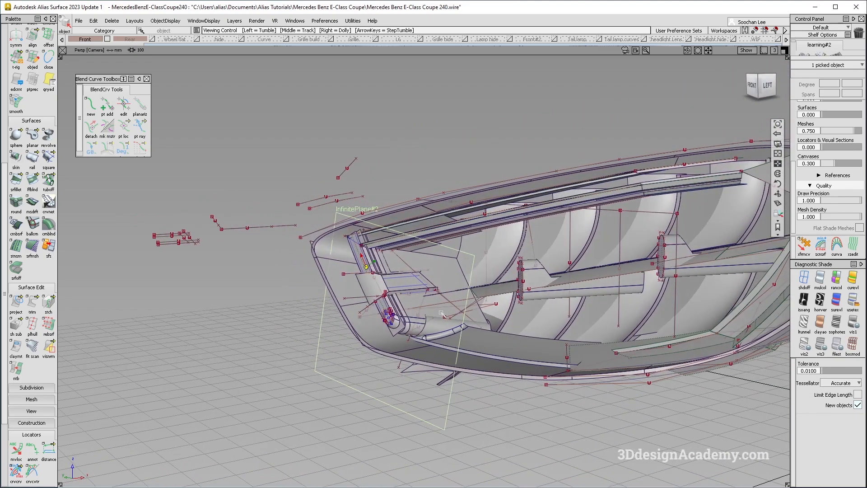
pyautogui.press('Delete')
pyautogui.press('Return')
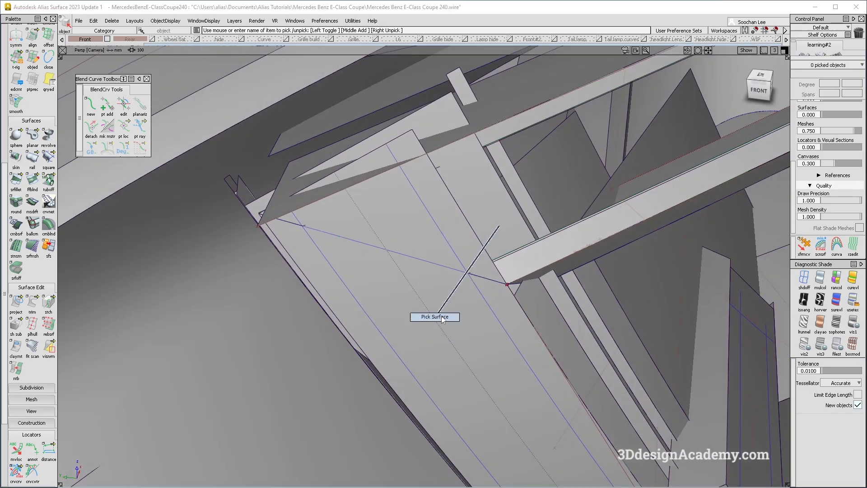
# Offset the upright front strip's face Blend_srf#905 by a distance of 0.5
pyautogui.click(406, 307)
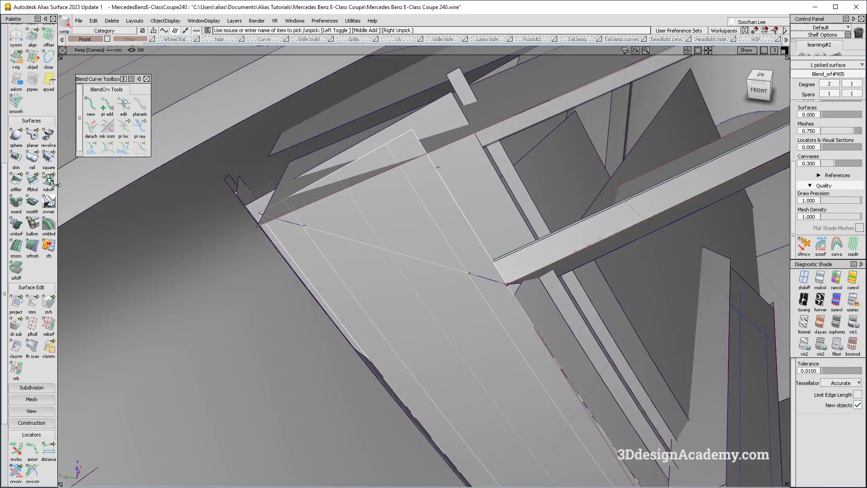
pyautogui.scroll(1, 32, 90)
pyautogui.click(49, 46)
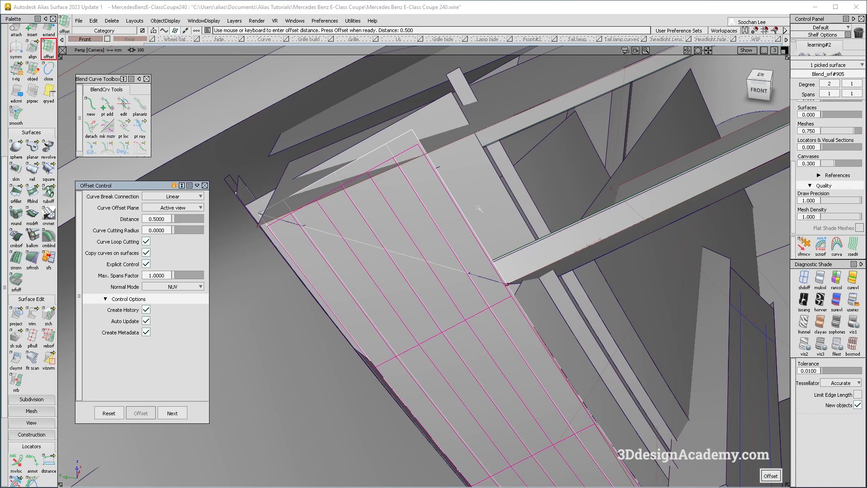
pyautogui.keyDown('alt'); pyautogui.keyDown('shift'); pyautogui.moveTo(484, 217); pyautogui.dragTo(437, 415); pyautogui.keyUp('shift'); pyautogui.keyUp('alt')
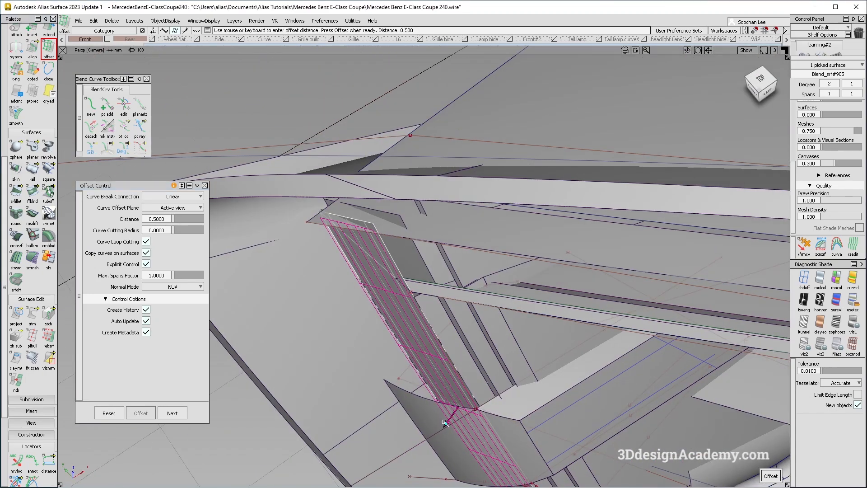
pyautogui.press('space')
pyautogui.keyDown('alt'); pyautogui.keyDown('shift'); pyautogui.moveTo(445, 422); pyautogui.dragTo(456, 328); pyautogui.keyUp('shift'); pyautogui.keyUp('alt')
pyautogui.keyDown('alt'); pyautogui.keyDown('shift'); pyautogui.moveTo(406, 285); pyautogui.dragTo(401, 276, button='right'); pyautogui.keyUp('shift'); pyautogui.keyUp('alt')
pyautogui.keyDown('alt'); pyautogui.keyDown('shift'); pyautogui.moveTo(401, 277); pyautogui.dragTo(419, 357); pyautogui.keyUp('shift'); pyautogui.keyUp('alt')
pyautogui.keyDown('ctrl'); pyautogui.keyDown('shift'); pyautogui.moveTo(419, 357); pyautogui.dragTo(420, 242); pyautogui.keyUp('shift'); pyautogui.keyUp('ctrl')
pyautogui.keyDown('alt'); pyautogui.keyDown('shift'); pyautogui.moveTo(397, 348); pyautogui.dragTo(442, 331); pyautogui.keyUp('shift'); pyautogui.keyUp('alt')
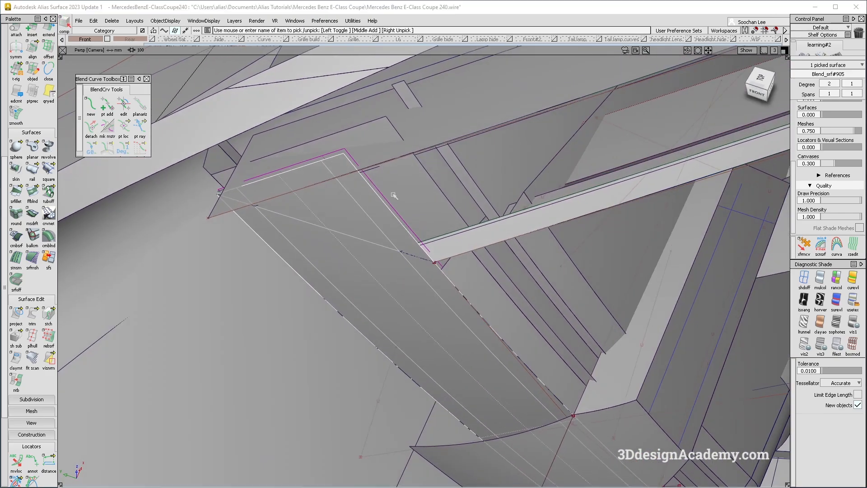
# Create a G0 freeform blend between the inner edges of the upright strip's face and its offset, with the start flow set to Connect ends
pyautogui.click(443, 333)
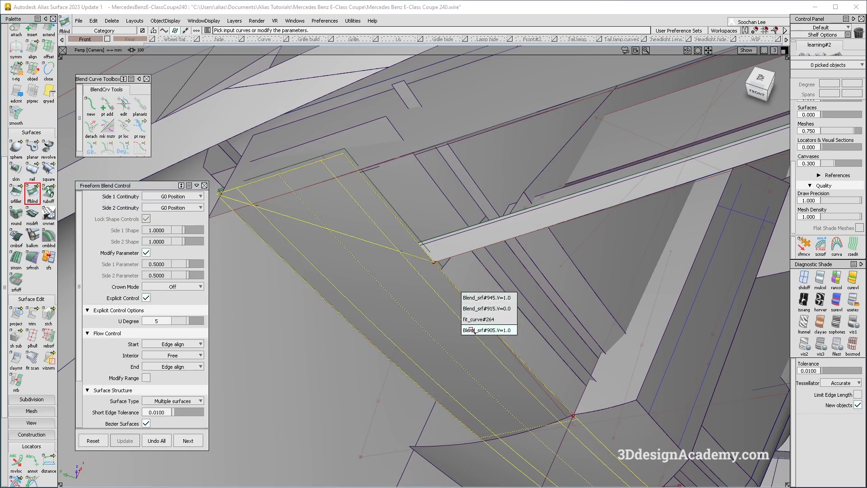
pyautogui.click(470, 319)
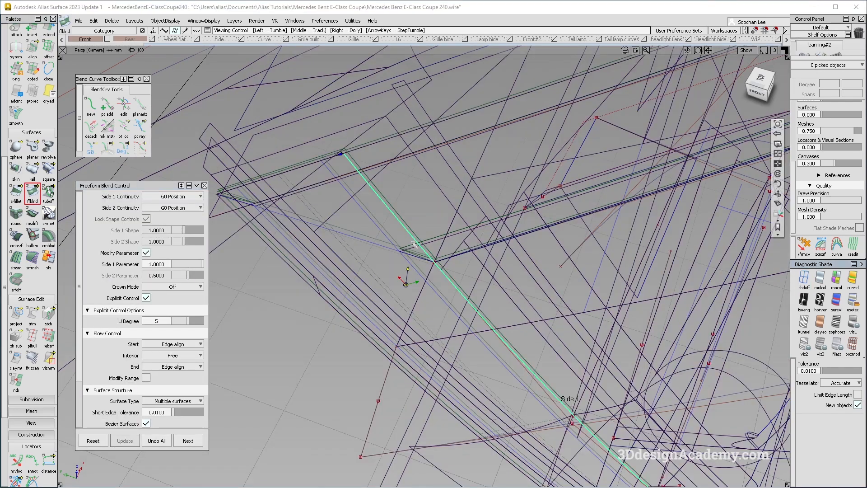
pyautogui.click(398, 244)
pyautogui.keyDown('alt'); pyautogui.keyDown('shift'); pyautogui.moveTo(423, 253); pyautogui.dragTo(398, 280, button='right'); pyautogui.keyUp('shift'); pyautogui.keyUp('alt')
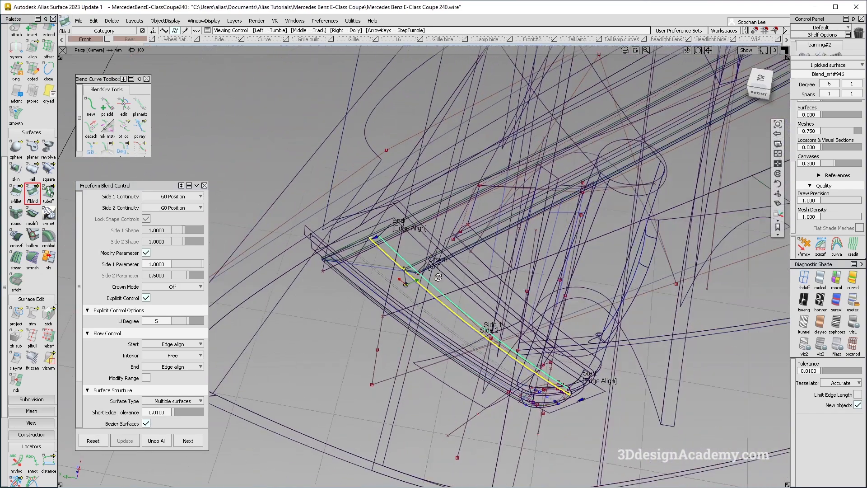
pyautogui.keyDown('alt'); pyautogui.keyDown('shift'); pyautogui.moveTo(397, 280); pyautogui.dragTo(424, 312); pyautogui.keyUp('shift'); pyautogui.keyUp('alt')
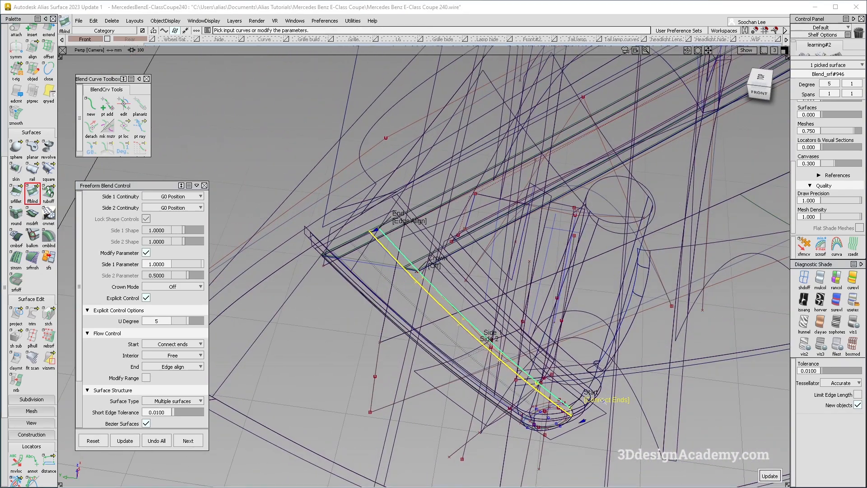
pyautogui.click(600, 399)
pyautogui.keyDown('alt'); pyautogui.keyDown('shift'); pyautogui.moveTo(600, 399); pyautogui.dragTo(491, 344); pyautogui.keyUp('shift'); pyautogui.keyUp('alt')
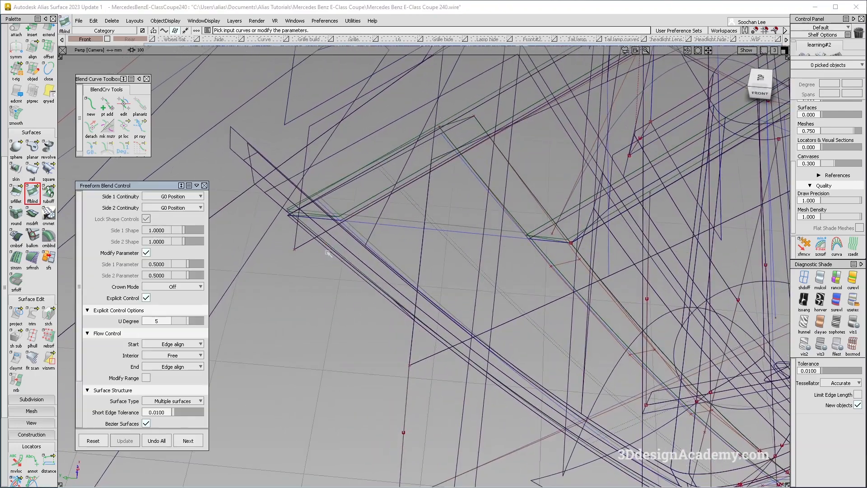
# Create another G0 freeform blend along the outer edges of the upright strip's face and its offset
pyautogui.moveTo(326, 250)
pyautogui.keyDown('alt'); pyautogui.keyDown('shift'); pyautogui.mouseDown()
pyautogui.moveTo(419, 282)
pyautogui.moveTo(337, 243)
pyautogui.moveTo(375, 261)
pyautogui.moveTo(401, 219)
pyautogui.mouseUp(); pyautogui.keyUp('shift'); pyautogui.keyUp('alt')
pyautogui.click(376, 256)
pyautogui.click(311, 248)
pyautogui.keyDown('alt'); pyautogui.keyDown('shift'); pyautogui.moveTo(508, 318); pyautogui.dragTo(458, 331); pyautogui.keyUp('shift'); pyautogui.keyUp('alt')
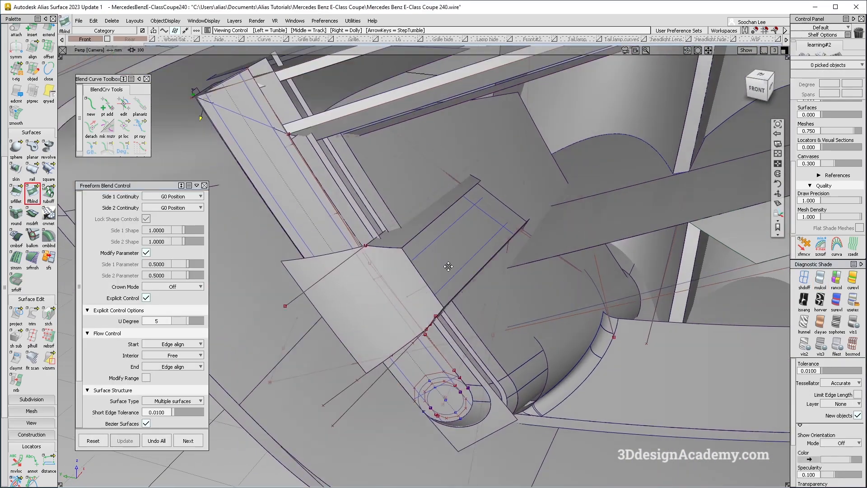
# Inspect the thickened upright strip against the surrounding headlight surfaces, with the model lines hidden
pyautogui.keyDown('alt'); pyautogui.keyDown('shift'); pyautogui.moveTo(448, 266); pyautogui.dragTo(461, 280, button='middle'); pyautogui.keyUp('shift'); pyautogui.keyUp('alt')
pyautogui.keyDown('ctrl'); pyautogui.keyDown('shift'); pyautogui.moveTo(383, 175); pyautogui.dragTo(340, 216); pyautogui.keyUp('shift'); pyautogui.keyUp('ctrl')
pyautogui.click(335, 217)
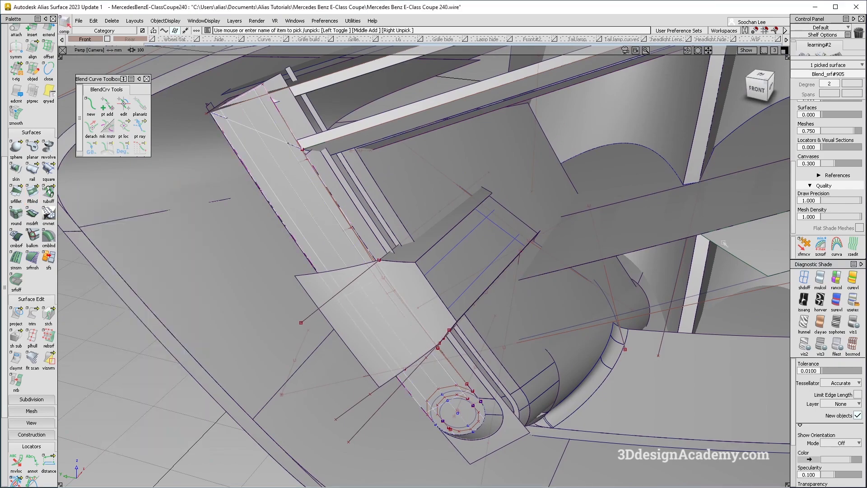
pyautogui.click(808, 278)
pyautogui.keyDown('ctrl'); pyautogui.keyDown('shift'); pyautogui.moveTo(454, 369); pyautogui.dragTo(420, 337, button='right'); pyautogui.keyUp('shift'); pyautogui.keyUp('ctrl')
pyautogui.keyDown('alt'); pyautogui.keyDown('shift'); pyautogui.moveTo(420, 336); pyautogui.dragTo(463, 342); pyautogui.keyUp('shift'); pyautogui.keyUp('alt')
pyautogui.hotkey('alt', 'Tab')
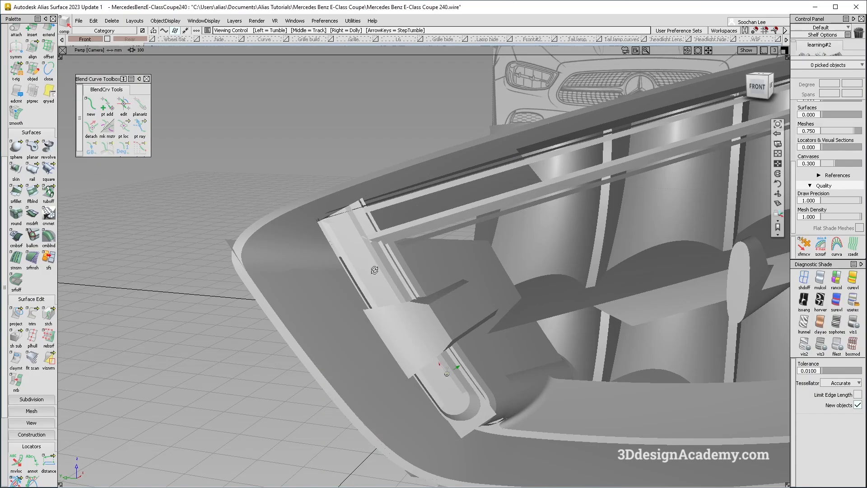
# Hide the upright strip's wide front face and its offset surface Blend_srf#945
pyautogui.keyDown('alt'); pyautogui.keyDown('shift'); pyautogui.moveTo(347, 289); pyautogui.dragTo(343, 235); pyautogui.keyUp('shift'); pyautogui.keyUp('alt')
pyautogui.click(334, 212)
pyautogui.click(165, 20)
pyautogui.click(163, 52)
pyautogui.click(372, 265)
pyautogui.moveTo(384, 244)
pyautogui.keyDown('alt'); pyautogui.keyDown('shift'); pyautogui.mouseDown()
pyautogui.moveTo(373, 264)
pyautogui.moveTo(384, 248)
pyautogui.mouseUp(); pyautogui.keyUp('shift'); pyautogui.keyUp('alt')
pyautogui.keyDown('alt'); pyautogui.keyDown('shift'); pyautogui.moveTo(361, 226); pyautogui.dragTo(379, 212, button='right'); pyautogui.keyUp('shift'); pyautogui.keyUp('alt')
pyautogui.keyDown('alt'); pyautogui.keyDown('shift'); pyautogui.moveTo(380, 194); pyautogui.dragTo(355, 183); pyautogui.keyUp('shift'); pyautogui.keyUp('alt')
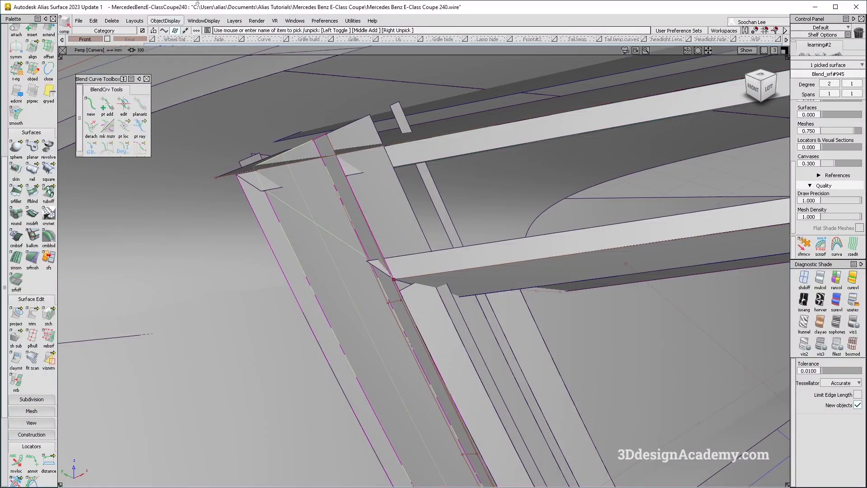
pyautogui.click(166, 21)
pyautogui.click(162, 52)
# Examine the lower end of the upright strip and its bracket, and compare them with the reference headlight photo
pyautogui.keyDown('alt'); pyautogui.keyDown('shift'); pyautogui.moveTo(383, 334); pyautogui.dragTo(501, 374); pyautogui.keyUp('shift'); pyautogui.keyUp('alt')
pyautogui.keyDown('ctrl'); pyautogui.keyDown('shift'); pyautogui.moveTo(501, 377); pyautogui.dragTo(427, 314, button='right'); pyautogui.keyUp('shift'); pyautogui.keyUp('ctrl')
pyautogui.moveTo(425, 312)
pyautogui.keyDown('alt'); pyautogui.keyDown('shift'); pyautogui.mouseDown()
pyautogui.moveTo(94, 291)
pyautogui.moveTo(440, 293)
pyautogui.moveTo(348, 242)
pyautogui.moveTo(334, 296)
pyautogui.moveTo(359, 268)
pyautogui.moveTo(400, 267)
pyautogui.moveTo(282, 356)
pyautogui.moveTo(163, 293)
pyautogui.mouseUp(); pyautogui.keyUp('shift'); pyautogui.keyUp('alt')
pyautogui.scroll(3, 348, 241)
pyautogui.click(346, 249)
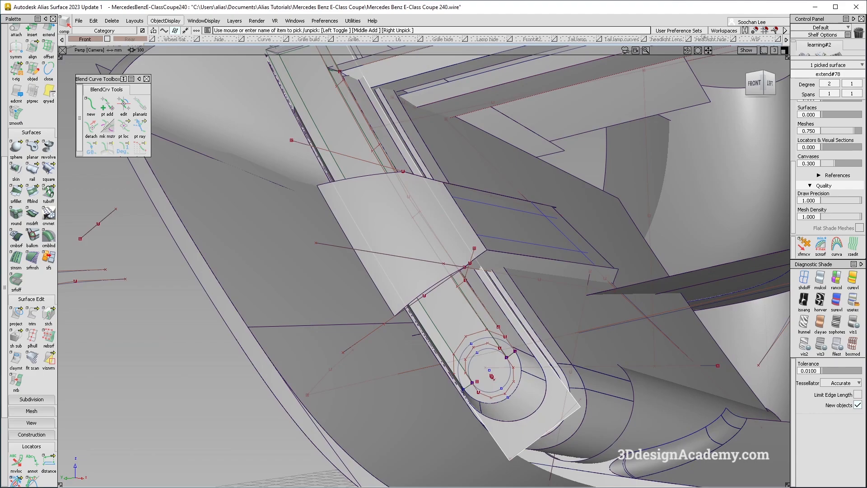
pyautogui.click(702, 48)
pyautogui.keyDown('alt'); pyautogui.keyDown('shift'); pyautogui.moveTo(582, 289); pyautogui.dragTo(528, 339); pyautogui.keyUp('shift'); pyautogui.keyUp('alt')
pyautogui.keyDown('ctrl'); pyautogui.keyDown('shift'); pyautogui.moveTo(529, 338); pyautogui.dragTo(457, 354, button='right'); pyautogui.keyUp('shift'); pyautogui.keyUp('ctrl')
pyautogui.moveTo(456, 354)
pyautogui.keyDown('alt'); pyautogui.keyDown('shift'); pyautogui.mouseDown()
pyautogui.moveTo(514, 368)
pyautogui.moveTo(452, 369)
pyautogui.mouseUp(); pyautogui.keyUp('shift'); pyautogui.keyUp('alt')
pyautogui.hotkey('alt', 'Tab')
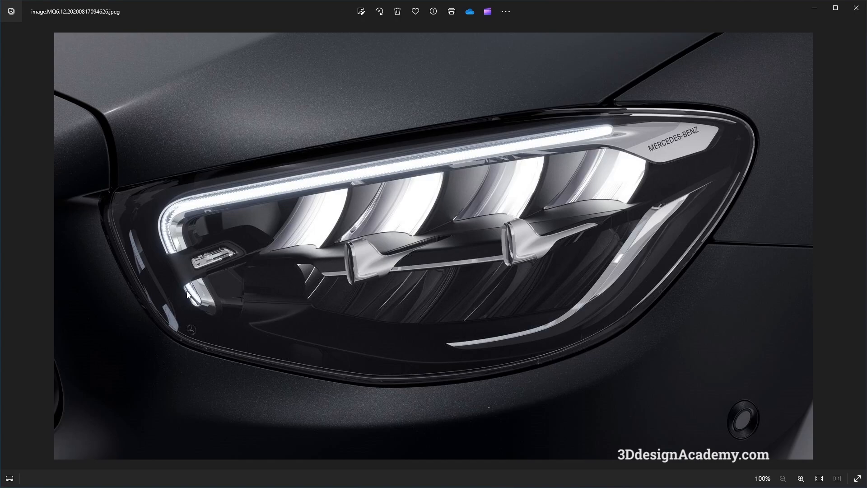
pyautogui.hotkey('alt', 'Tab')
pyautogui.keyDown('alt'); pyautogui.keyDown('shift'); pyautogui.moveTo(466, 284); pyautogui.dragTo(397, 279); pyautogui.keyUp('shift'); pyautogui.keyUp('alt')
pyautogui.hotkey('alt', 'Tab')
pyautogui.hotkey('alt', 'Tab')
# Examine the strip frame from the front and from behind, and check its shape against the reference photo
pyautogui.keyDown('alt'); pyautogui.keyDown('shift'); pyautogui.moveTo(283, 235); pyautogui.dragTo(322, 239); pyautogui.keyUp('shift'); pyautogui.keyUp('alt')
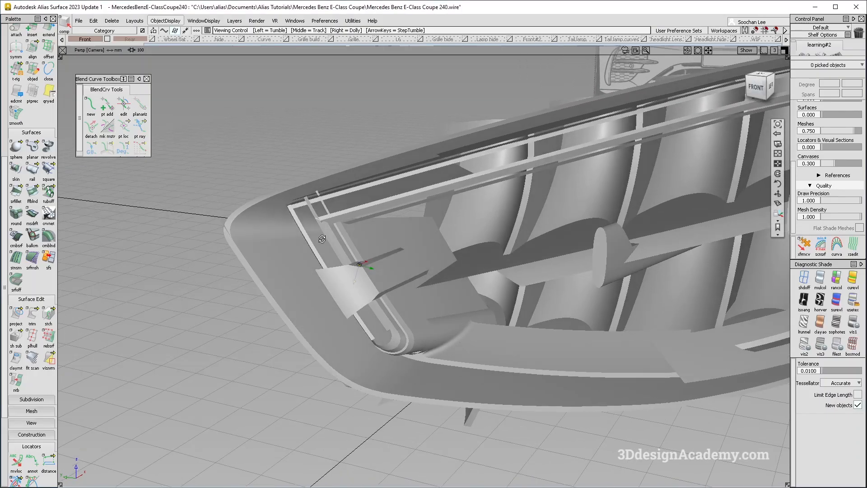
pyautogui.keyDown('alt'); pyautogui.keyDown('shift'); pyautogui.moveTo(319, 224); pyautogui.dragTo(482, 225, button='right'); pyautogui.keyUp('shift'); pyautogui.keyUp('alt')
pyautogui.moveTo(482, 225)
pyautogui.keyDown('alt'); pyautogui.keyDown('shift'); pyautogui.mouseDown()
pyautogui.moveTo(319, 203)
pyautogui.moveTo(433, 247)
pyautogui.mouseUp(); pyautogui.keyUp('shift'); pyautogui.keyUp('alt')
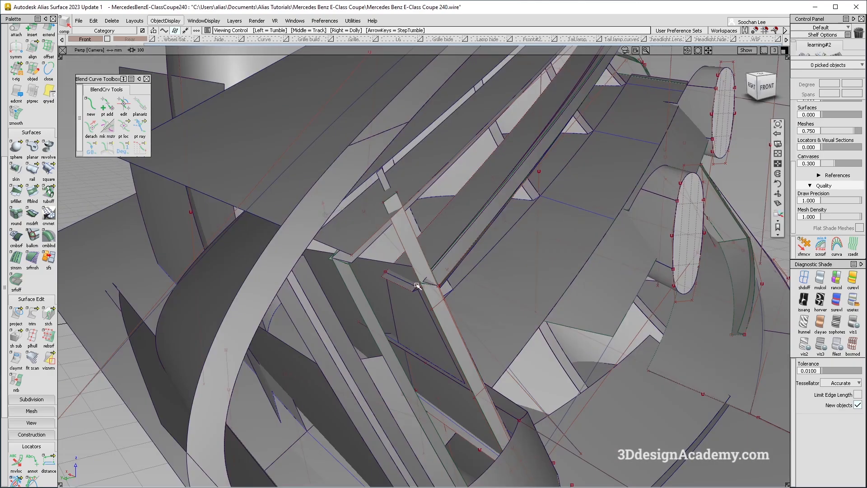
pyautogui.keyDown('alt'); pyautogui.keyDown('shift'); pyautogui.moveTo(502, 328); pyautogui.dragTo(522, 330); pyautogui.keyUp('shift'); pyautogui.keyUp('alt')
pyautogui.keyDown('alt'); pyautogui.keyDown('shift'); pyautogui.moveTo(522, 330); pyautogui.dragTo(517, 326, button='right'); pyautogui.keyUp('shift'); pyautogui.keyUp('alt')
pyautogui.keyDown('alt'); pyautogui.keyDown('shift'); pyautogui.moveTo(517, 326); pyautogui.dragTo(474, 325, button='middle'); pyautogui.keyUp('shift'); pyautogui.keyUp('alt')
pyautogui.keyDown('alt'); pyautogui.keyDown('shift'); pyautogui.moveTo(506, 334); pyautogui.dragTo(495, 334); pyautogui.keyUp('shift'); pyautogui.keyUp('alt')
pyautogui.keyDown('ctrl'); pyautogui.keyDown('shift'); pyautogui.moveTo(499, 334); pyautogui.dragTo(487, 312, button='right'); pyautogui.keyUp('shift'); pyautogui.keyUp('ctrl')
pyautogui.keyDown('alt'); pyautogui.keyDown('shift'); pyautogui.moveTo(490, 337); pyautogui.dragTo(442, 295); pyautogui.keyUp('shift'); pyautogui.keyUp('alt')
pyautogui.hotkey('alt', 'Tab')
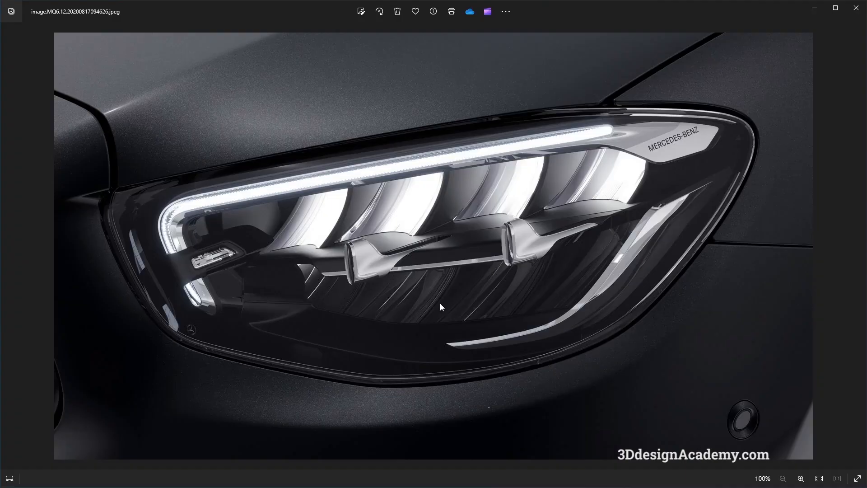
pyautogui.hotkey('alt', 'Tab')
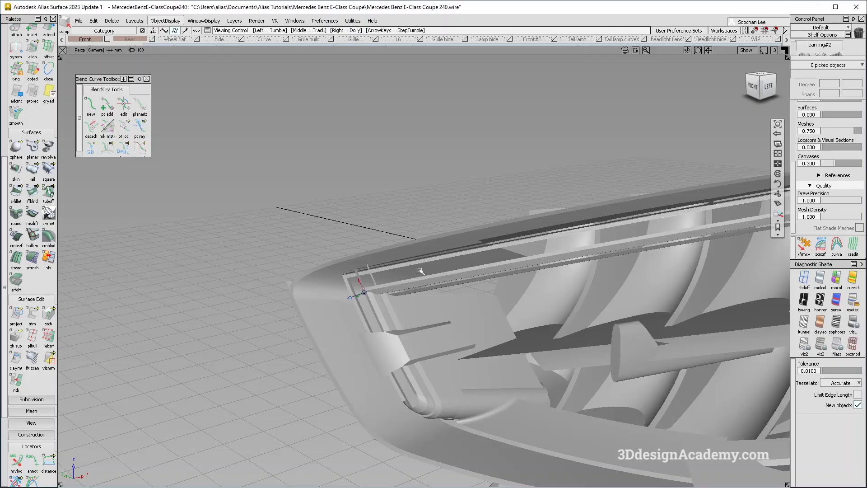
# Hide the upper strip's rail surface rail_surf#2895 at the front corner
pyautogui.moveTo(421, 402)
pyautogui.keyDown('alt'); pyautogui.keyDown('shift'); pyautogui.mouseDown()
pyautogui.moveTo(429, 409)
pyautogui.moveTo(425, 384)
pyautogui.moveTo(407, 397)
pyautogui.mouseUp(); pyautogui.keyUp('shift'); pyautogui.keyUp('alt')
pyautogui.hotkey('alt', 'm')
pyautogui.keyDown('alt'); pyautogui.keyDown('shift'); pyautogui.moveTo(314, 248); pyautogui.dragTo(389, 240, button='right'); pyautogui.keyUp('shift'); pyautogui.keyUp('alt')
pyautogui.keyDown('alt'); pyautogui.keyDown('shift'); pyautogui.moveTo(389, 240); pyautogui.dragTo(420, 289); pyautogui.keyUp('shift'); pyautogui.keyUp('alt')
pyautogui.click(355, 229)
pyautogui.keyDown('alt'); pyautogui.keyDown('shift'); pyautogui.moveTo(355, 229); pyautogui.dragTo(311, 235, button='right'); pyautogui.keyUp('shift'); pyautogui.keyUp('alt')
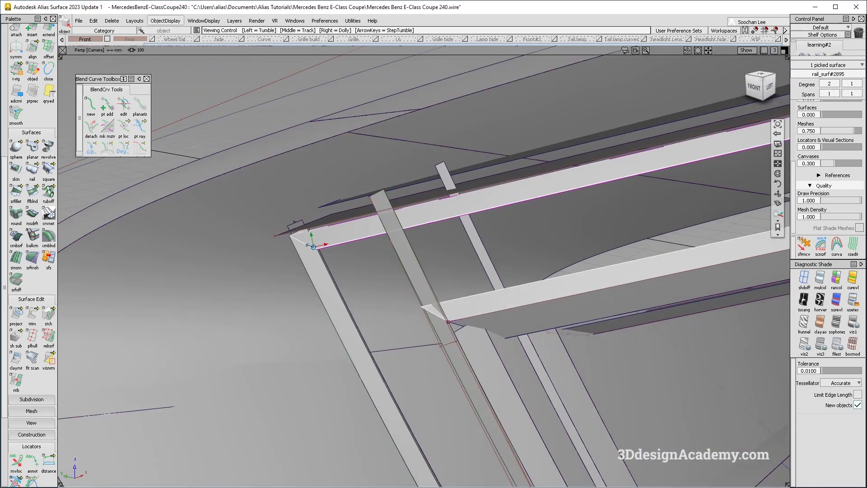
pyautogui.keyDown('alt'); pyautogui.keyDown('shift'); pyautogui.moveTo(311, 235); pyautogui.dragTo(305, 219); pyautogui.keyUp('shift'); pyautogui.keyUp('alt')
pyautogui.click(163, 21)
pyautogui.click(168, 56)
# Compare the opened light strip with the reference headlight photo, with the model lines hidden
pyautogui.keyDown('alt'); pyautogui.keyDown('shift'); pyautogui.moveTo(507, 280); pyautogui.dragTo(445, 282, button='right'); pyautogui.keyUp('shift'); pyautogui.keyUp('alt')
pyautogui.hotkey('alt', 'm')
pyautogui.keyDown('alt'); pyautogui.keyDown('shift'); pyautogui.moveTo(444, 283); pyautogui.dragTo(373, 293); pyautogui.keyUp('shift'); pyautogui.keyUp('alt')
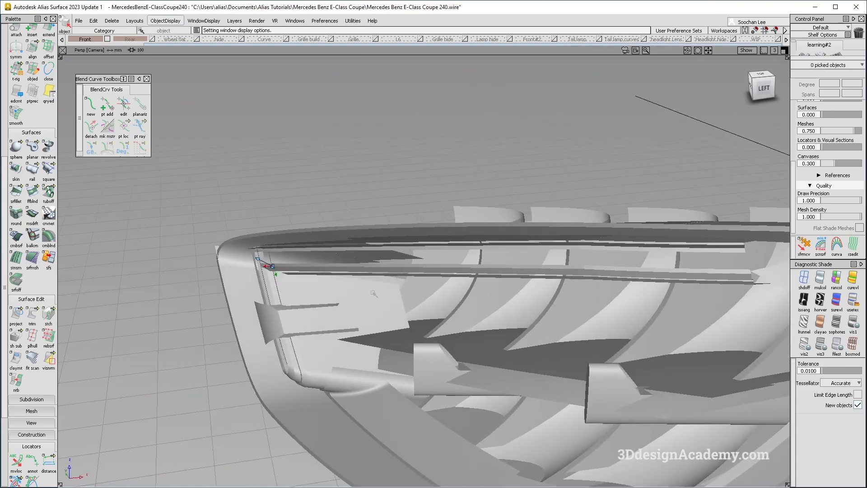
pyautogui.hotkey('alt', 'Tab')
pyautogui.scroll(2, 375, 297)
pyautogui.scroll(-3, 374, 297)
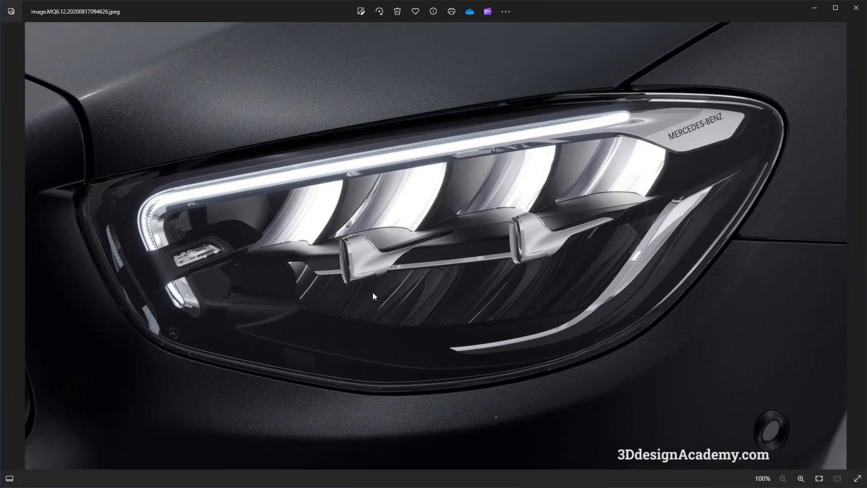
pyautogui.hotkey('alt', 'Tab')
# Examine up close how the upper and upright strip walls meet at the front corner
pyautogui.keyDown('alt'); pyautogui.keyDown('shift'); pyautogui.moveTo(442, 285); pyautogui.dragTo(378, 273, button='right'); pyautogui.keyUp('shift'); pyautogui.keyUp('alt')
pyautogui.keyDown('alt'); pyautogui.keyDown('shift'); pyautogui.moveTo(377, 273); pyautogui.dragTo(394, 255); pyautogui.keyUp('shift'); pyautogui.keyUp('alt')
pyautogui.hotkey('alt', 'm')
pyautogui.keyDown('alt'); pyautogui.keyDown('shift'); pyautogui.moveTo(305, 258); pyautogui.dragTo(377, 236, button='right'); pyautogui.keyUp('shift'); pyautogui.keyUp('alt')
pyautogui.keyDown('alt'); pyautogui.keyDown('shift'); pyautogui.moveTo(378, 237); pyautogui.dragTo(365, 249); pyautogui.keyUp('shift'); pyautogui.keyUp('alt')
pyautogui.keyDown('alt'); pyautogui.keyDown('shift'); pyautogui.click(292, 255); pyautogui.keyUp('shift'); pyautogui.keyUp('alt')
pyautogui.keyDown('alt'); pyautogui.keyDown('shift'); pyautogui.moveTo(295, 254); pyautogui.dragTo(377, 234, button='right'); pyautogui.keyUp('shift'); pyautogui.keyUp('alt')
pyautogui.keyDown('alt'); pyautogui.keyDown('shift'); pyautogui.moveTo(378, 234); pyautogui.dragTo(366, 283); pyautogui.keyUp('shift'); pyautogui.keyUp('alt')
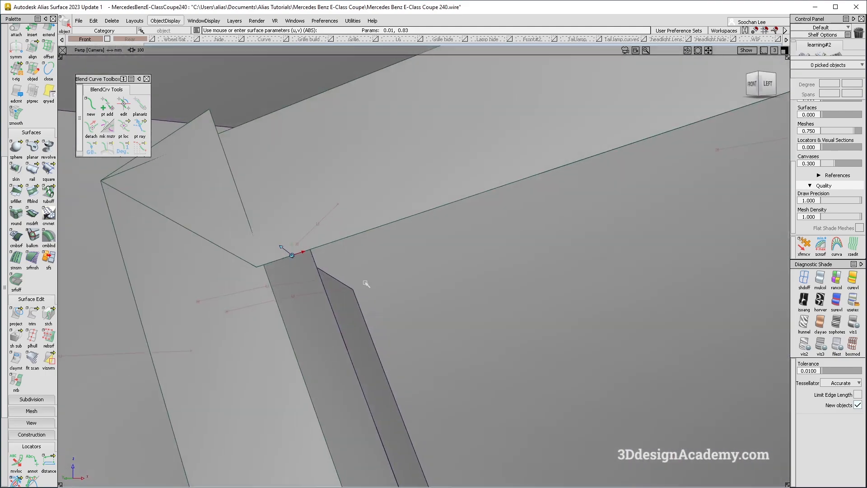
pyautogui.keyDown('alt'); pyautogui.keyDown('shift'); pyautogui.moveTo(272, 276); pyautogui.dragTo(323, 288); pyautogui.keyUp('shift'); pyautogui.keyUp('alt')
pyautogui.keyDown('alt'); pyautogui.keyDown('shift'); pyautogui.moveTo(323, 288); pyautogui.dragTo(287, 273, button='right'); pyautogui.keyUp('shift'); pyautogui.keyUp('alt')
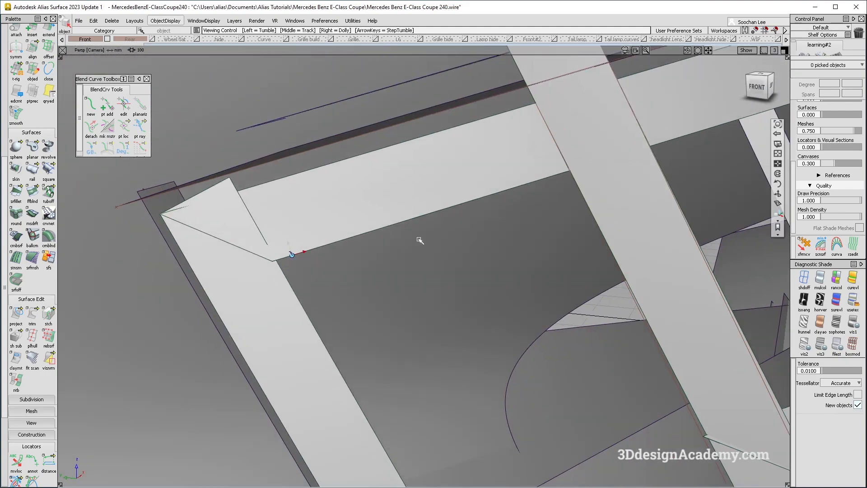
pyautogui.keyDown('alt'); pyautogui.keyDown('shift'); pyautogui.moveTo(420, 241); pyautogui.dragTo(341, 260); pyautogui.keyUp('shift'); pyautogui.keyUp('alt')
pyautogui.keyDown('ctrl'); pyautogui.keyDown('shift'); pyautogui.moveTo(355, 347); pyautogui.dragTo(361, 279); pyautogui.keyUp('shift'); pyautogui.keyUp('ctrl')
pyautogui.moveTo(363, 289)
pyautogui.keyDown('alt'); pyautogui.keyDown('shift'); pyautogui.mouseDown()
pyautogui.moveTo(400, 323)
pyautogui.moveTo(510, 339)
pyautogui.mouseUp(); pyautogui.keyUp('shift'); pyautogui.keyUp('alt')
pyautogui.moveTo(531, 340)
pyautogui.keyDown('alt'); pyautogui.keyDown('shift'); pyautogui.mouseDown(button='right')
pyautogui.moveTo(581, 340)
pyautogui.moveTo(537, 337)
pyautogui.mouseUp(button='right'); pyautogui.keyUp('shift'); pyautogui.keyUp('alt')
pyautogui.keyDown('alt'); pyautogui.keyDown('shift'); pyautogui.moveTo(537, 337); pyautogui.dragTo(346, 302); pyautogui.keyUp('shift'); pyautogui.keyUp('alt')
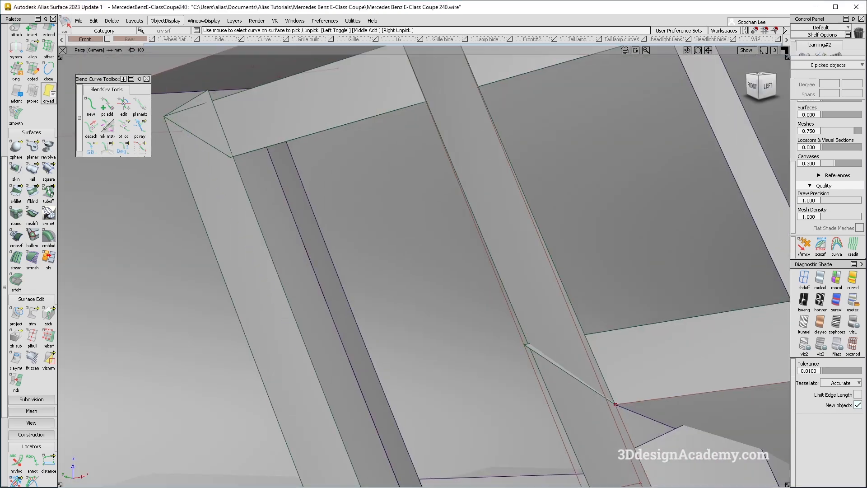
# Start the Extend tool and study the inner end of the strip frame against the reference headlight photo
pyautogui.scroll(1, 49, 70)
pyautogui.keyDown('alt'); pyautogui.keyDown('shift'); pyautogui.moveTo(527, 342); pyautogui.dragTo(490, 346, button='right'); pyautogui.keyUp('shift'); pyautogui.keyUp('alt')
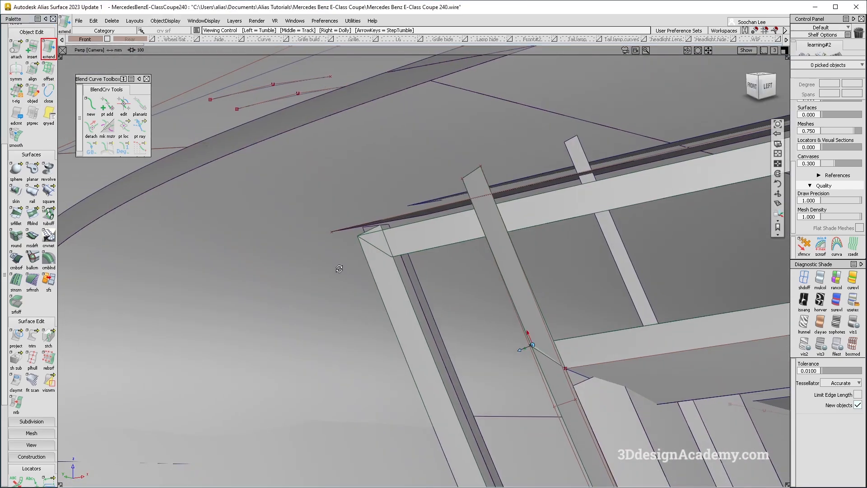
pyautogui.keyDown('alt'); pyautogui.keyDown('shift'); pyautogui.moveTo(526, 350); pyautogui.dragTo(544, 360); pyautogui.keyUp('shift'); pyautogui.keyUp('alt')
pyautogui.keyDown('ctrl'); pyautogui.keyDown('shift'); pyautogui.moveTo(544, 361); pyautogui.dragTo(505, 317, button='right'); pyautogui.keyUp('shift'); pyautogui.keyUp('ctrl')
pyautogui.keyDown('alt'); pyautogui.keyDown('shift'); pyautogui.moveTo(583, 358); pyautogui.dragTo(457, 300, button='middle'); pyautogui.keyUp('shift'); pyautogui.keyUp('alt')
pyautogui.keyDown('alt'); pyautogui.keyDown('shift'); pyautogui.moveTo(456, 300); pyautogui.dragTo(413, 311, button='right'); pyautogui.keyUp('shift'); pyautogui.keyUp('alt')
pyautogui.moveTo(413, 312)
pyautogui.keyDown('alt'); pyautogui.keyDown('shift'); pyautogui.mouseDown()
pyautogui.moveTo(444, 359)
pyautogui.moveTo(517, 376)
pyautogui.mouseUp(); pyautogui.keyUp('shift'); pyautogui.keyUp('alt')
pyautogui.keyDown('alt'); pyautogui.keyDown('shift'); pyautogui.moveTo(517, 376); pyautogui.dragTo(405, 314, button='middle'); pyautogui.keyUp('shift'); pyautogui.keyUp('alt')
pyautogui.hotkey('alt', 'Tab')
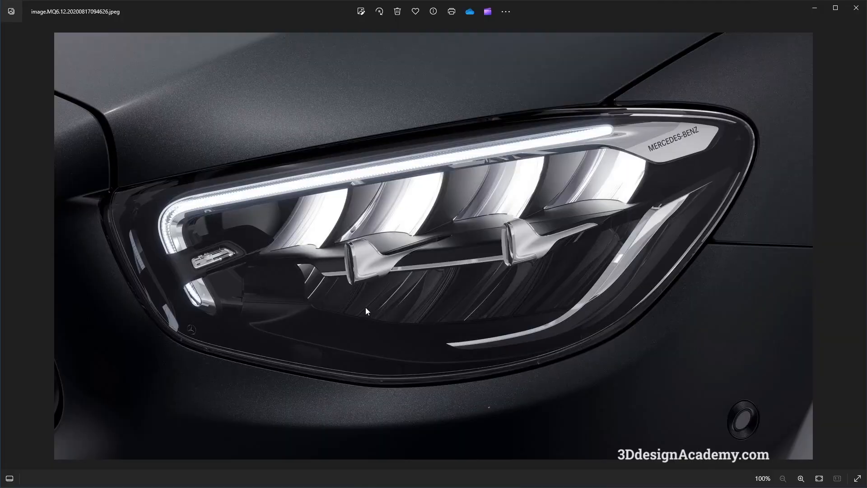
pyautogui.hotkey('alt', 'Tab')
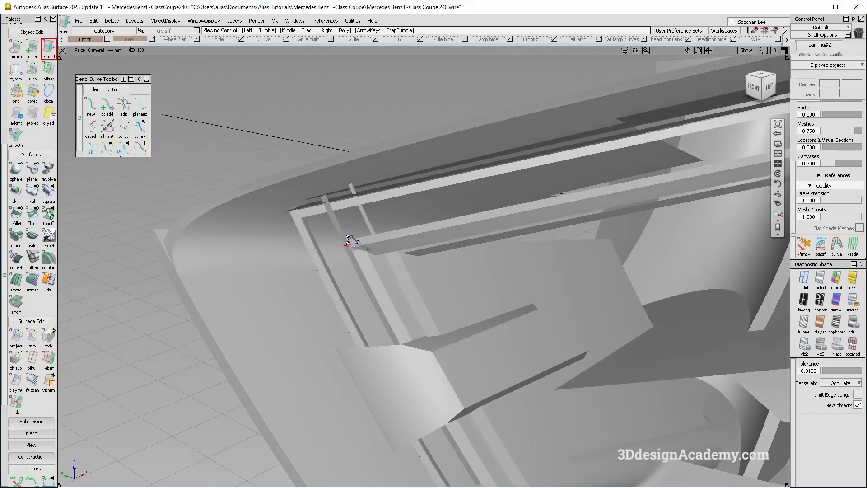
pyautogui.moveTo(347, 240)
pyautogui.keyDown('alt'); pyautogui.keyDown('shift'); pyautogui.mouseDown()
pyautogui.moveTo(421, 208)
pyautogui.moveTo(167, 215)
pyautogui.moveTo(282, 231)
pyautogui.moveTo(345, 223)
pyautogui.mouseUp(); pyautogui.keyUp('shift'); pyautogui.keyUp('alt')
pyautogui.hotkey('alt', 'Tab')
# Make the hidden strip surfaces visible again and view the front corner from the side
pyautogui.keyDown('alt'); pyautogui.keyDown('shift'); pyautogui.moveTo(408, 202); pyautogui.dragTo(373, 147); pyautogui.keyUp('shift'); pyautogui.keyUp('alt')
pyautogui.click(248, 5)
pyautogui.click(157, 22)
pyautogui.click(164, 43)
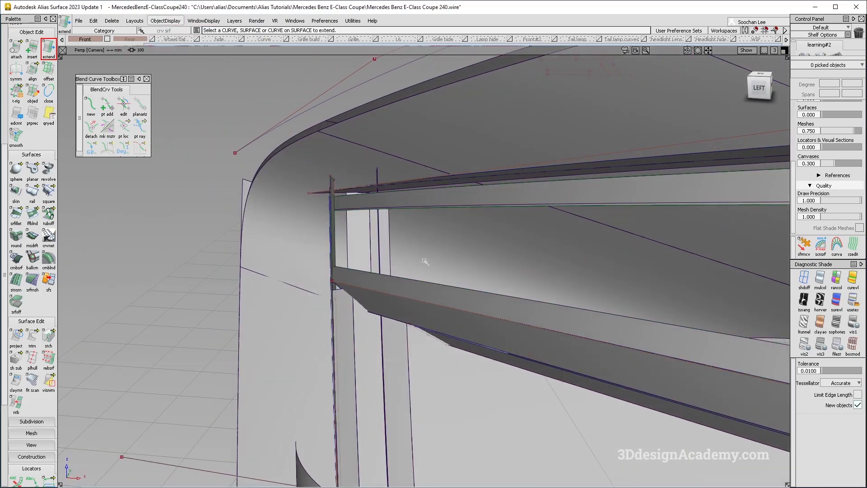
pyautogui.keyDown('alt'); pyautogui.keyDown('shift'); pyautogui.moveTo(375, 207); pyautogui.dragTo(368, 261); pyautogui.keyUp('shift'); pyautogui.keyUp('alt')
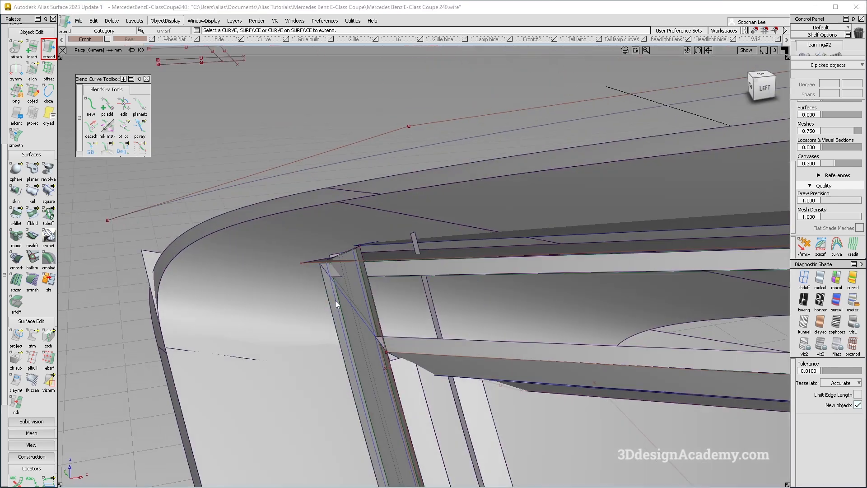
pyautogui.keyDown('alt'); pyautogui.keyDown('shift'); pyautogui.moveTo(548, 297); pyautogui.dragTo(380, 271); pyautogui.keyUp('shift'); pyautogui.keyUp('alt')
# Open the construction history offset settings of the upper strip's surface rail_surf#2928
pyautogui.click(381, 272)
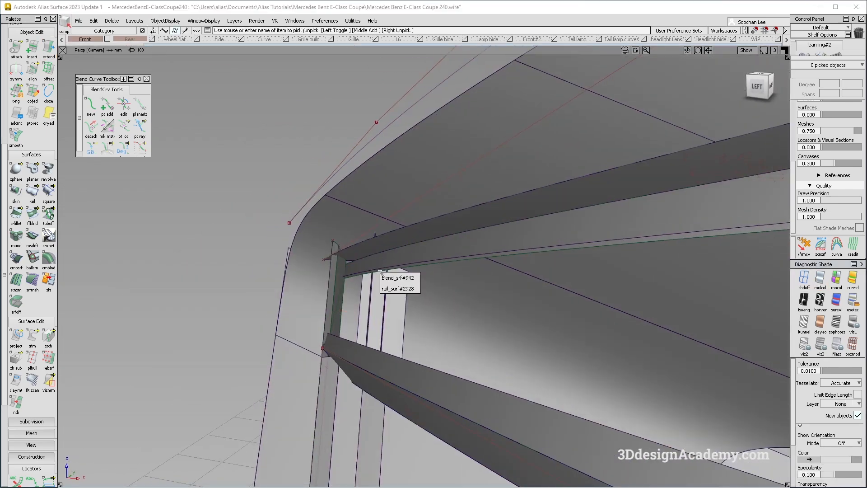
pyautogui.click(400, 289)
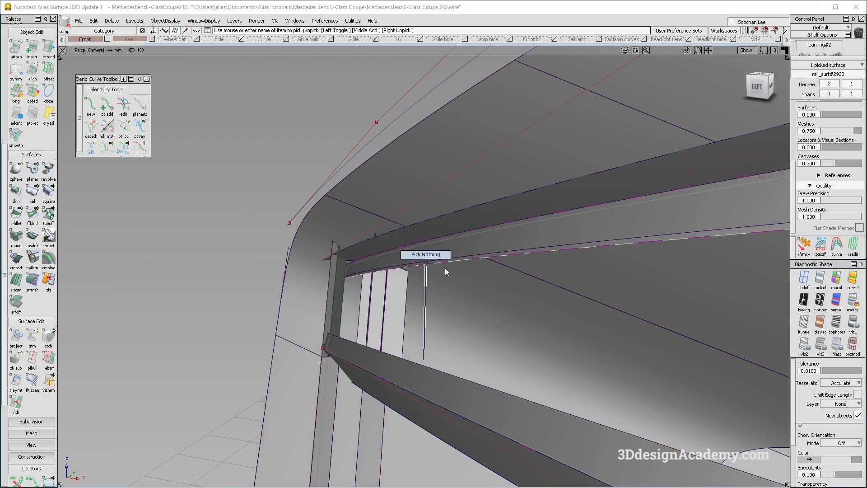
pyautogui.keyDown('ctrl'); pyautogui.keyDown('shift'); pyautogui.moveTo(523, 271); pyautogui.dragTo(473, 261); pyautogui.keyUp('shift'); pyautogui.keyUp('ctrl')
pyautogui.click(470, 261)
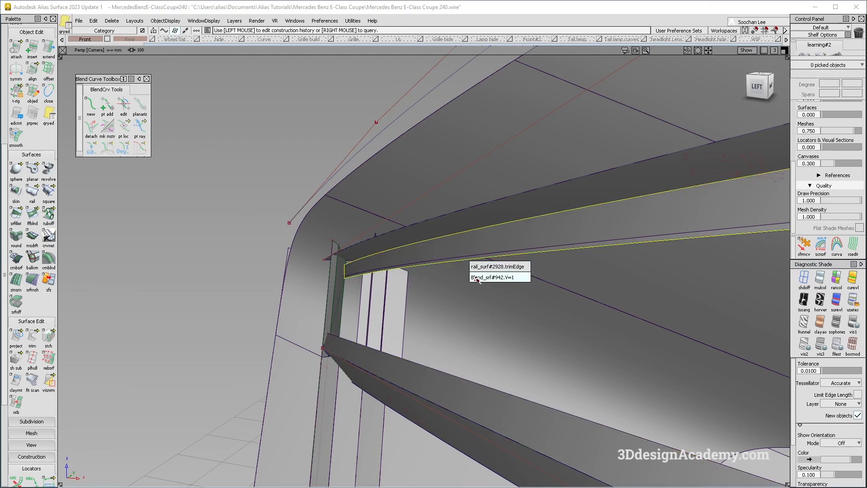
pyautogui.click(478, 269)
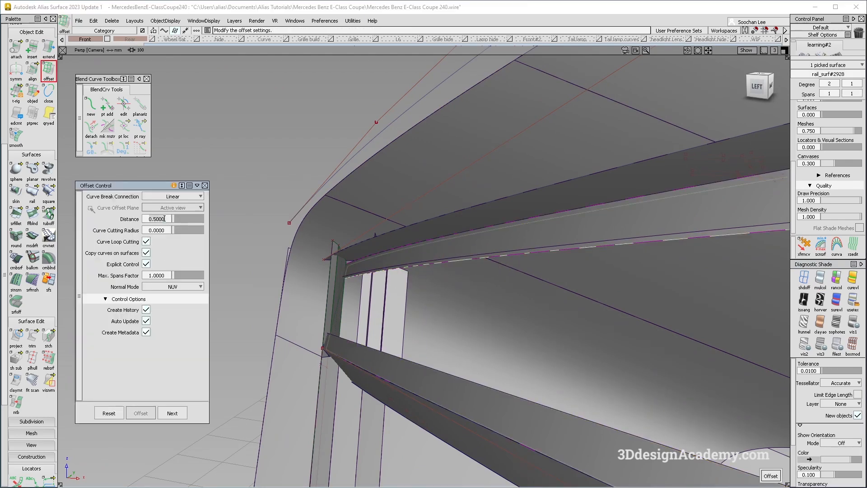
pyautogui.keyDown('alt'); pyautogui.keyDown('shift'); pyautogui.moveTo(427, 307); pyautogui.dragTo(382, 340); pyautogui.keyUp('shift'); pyautogui.keyUp('alt')
# Set the construction-history offset distance of the upright strip's blend surface at the front corner to 1 mm
pyautogui.click(362, 304)
pyautogui.keyDown('alt'); pyautogui.keyDown('shift'); pyautogui.moveTo(410, 295); pyautogui.dragTo(462, 319); pyautogui.keyUp('shift'); pyautogui.keyUp('alt')
pyautogui.click(349, 316)
pyautogui.keyDown('alt'); pyautogui.keyDown('shift'); pyautogui.scroll(5, 345, 319); pyautogui.keyUp('shift'); pyautogui.keyUp('alt')
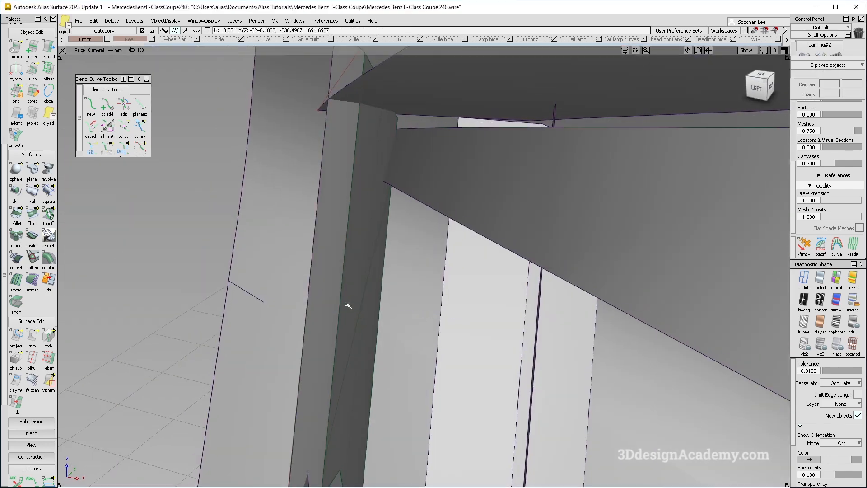
pyautogui.click(346, 303)
pyautogui.press('o')
pyautogui.write('1')
pyautogui.press('Return')
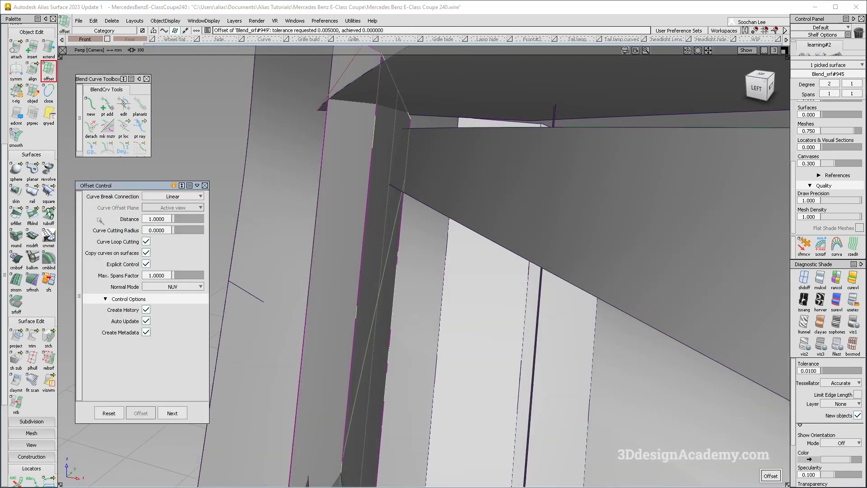
# Hide the upright strip's blend surfaces Blend_srf#905 and Blend_srf#945, one after the other
pyautogui.keyDown('alt'); pyautogui.keyDown('shift'); pyautogui.moveTo(349, 292); pyautogui.dragTo(411, 252); pyautogui.keyUp('shift'); pyautogui.keyUp('alt')
pyautogui.press('q')
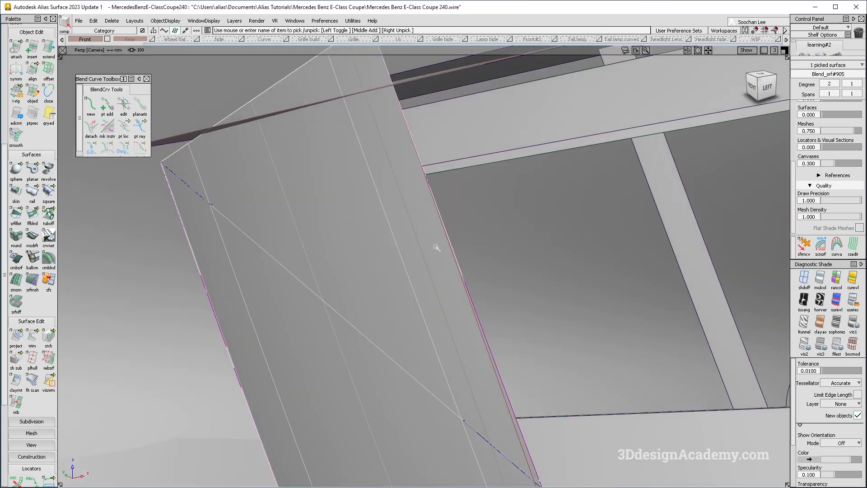
pyautogui.keyDown('alt'); pyautogui.keyDown('shift'); pyautogui.moveTo(403, 244); pyautogui.dragTo(161, 2, button='right'); pyautogui.keyUp('shift'); pyautogui.keyUp('alt')
pyautogui.click(166, 21)
pyautogui.click(171, 52)
pyautogui.keyDown('alt'); pyautogui.keyDown('shift'); pyautogui.moveTo(401, 332); pyautogui.dragTo(444, 358); pyautogui.keyUp('shift'); pyautogui.keyUp('alt')
pyautogui.click(348, 319)
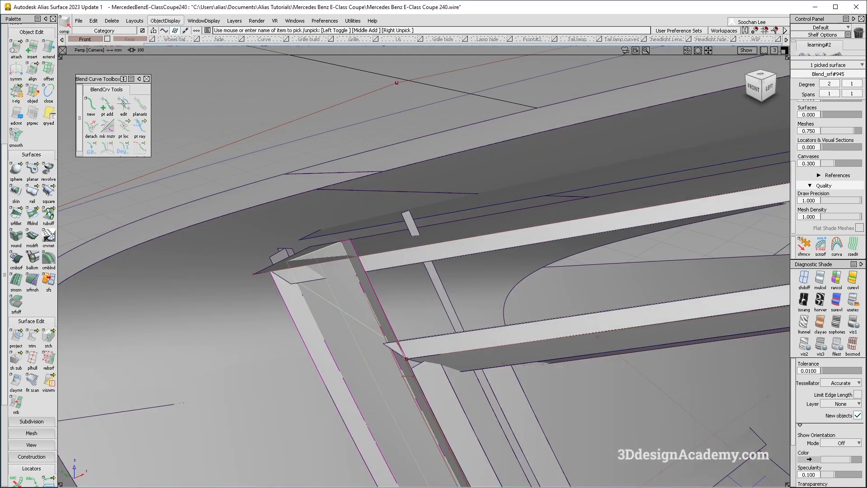
pyautogui.click(164, 21)
pyautogui.click(170, 54)
# Check the strips against the reference photo and pull back the upper strip's lower edge at the front corner with Extend, distance -0.5 mm
pyautogui.keyDown('alt'); pyautogui.keyDown('shift'); pyautogui.moveTo(433, 357); pyautogui.dragTo(404, 386); pyautogui.keyUp('shift'); pyautogui.keyUp('alt')
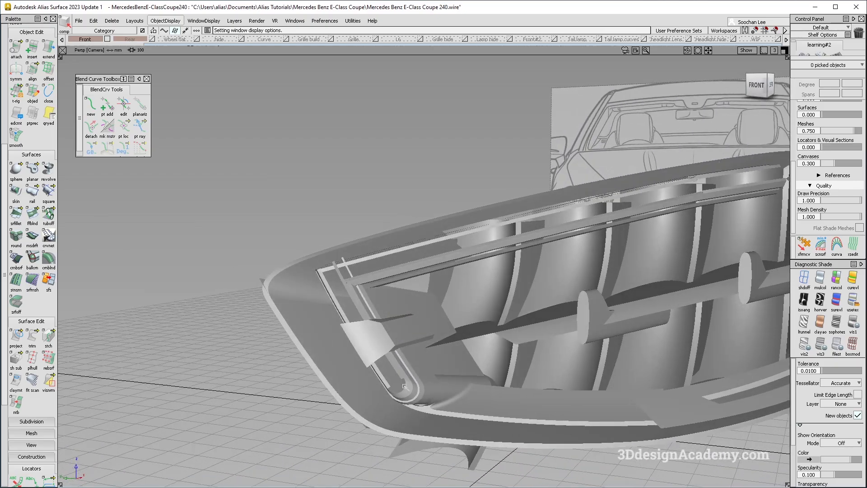
pyautogui.hotkey('alt', 'Tab')
pyautogui.hotkey('alt', 'Tab')
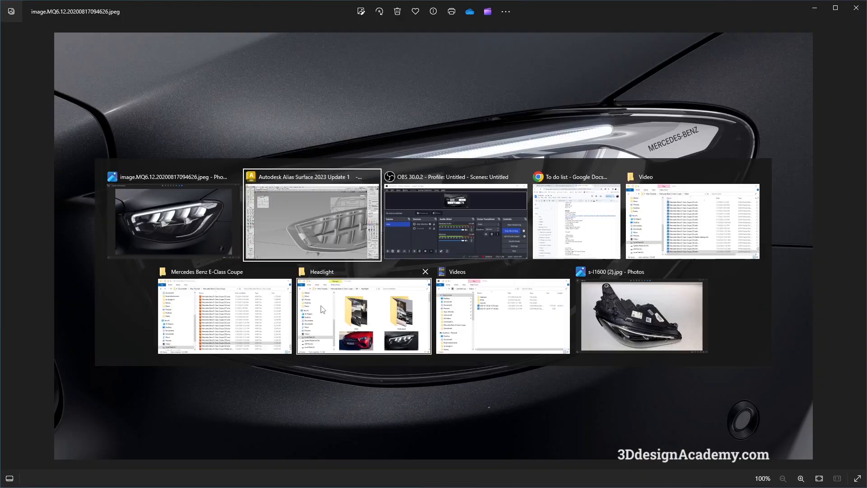
pyautogui.keyDown('alt'); pyautogui.keyDown('shift'); pyautogui.moveTo(339, 267); pyautogui.dragTo(355, 274, button='right'); pyautogui.keyUp('shift'); pyautogui.keyUp('alt')
pyautogui.keyDown('alt'); pyautogui.keyDown('shift'); pyautogui.moveTo(268, 292); pyautogui.dragTo(368, 266, button='right'); pyautogui.keyUp('shift'); pyautogui.keyUp('alt')
pyautogui.keyDown('alt'); pyautogui.keyDown('shift'); pyautogui.moveTo(368, 267); pyautogui.dragTo(352, 267); pyautogui.keyUp('shift'); pyautogui.keyUp('alt')
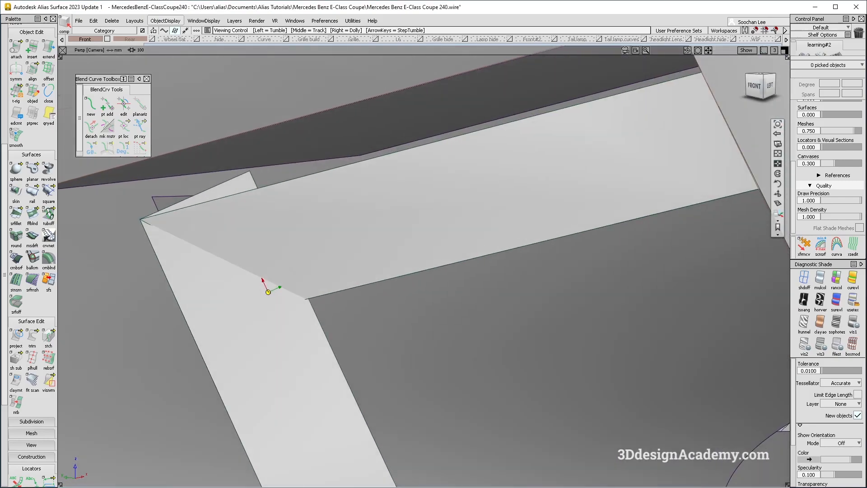
pyautogui.click(383, 283)
pyautogui.click(389, 296)
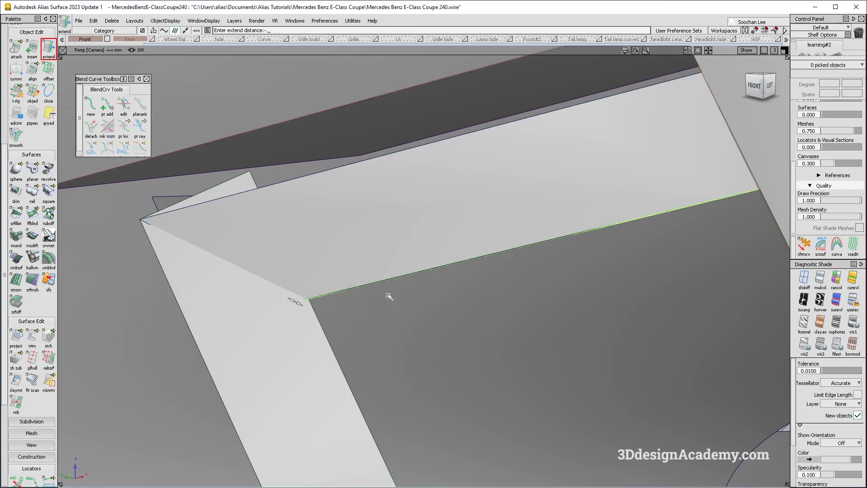
pyautogui.write('-.5')
pyautogui.press('Return')
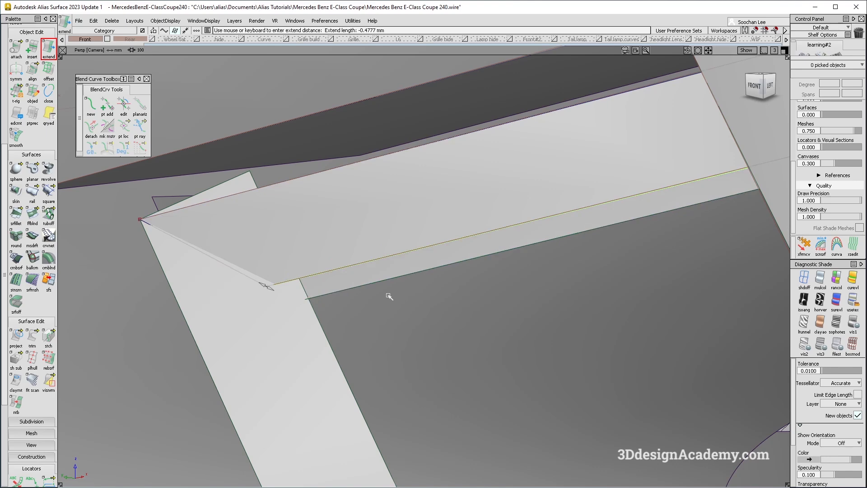
# Examine the narrowed upper strip on the shaded headlight and compare its width with the reference photo
pyautogui.keyDown('alt'); pyautogui.keyDown('shift'); pyautogui.moveTo(318, 331); pyautogui.dragTo(335, 311, button='right'); pyautogui.keyUp('shift'); pyautogui.keyUp('alt')
pyautogui.click(451, 342)
pyautogui.keyDown('ctrl'); pyautogui.keyDown('shift'); pyautogui.moveTo(451, 342); pyautogui.dragTo(447, 298, button='right'); pyautogui.keyUp('shift'); pyautogui.keyUp('ctrl')
pyautogui.keyDown('ctrl'); pyautogui.keyDown('shift'); pyautogui.moveTo(379, 254); pyautogui.dragTo(354, 274); pyautogui.keyUp('shift'); pyautogui.keyUp('ctrl')
pyautogui.click(353, 277)
pyautogui.click(166, 21)
pyautogui.click(236, 130)
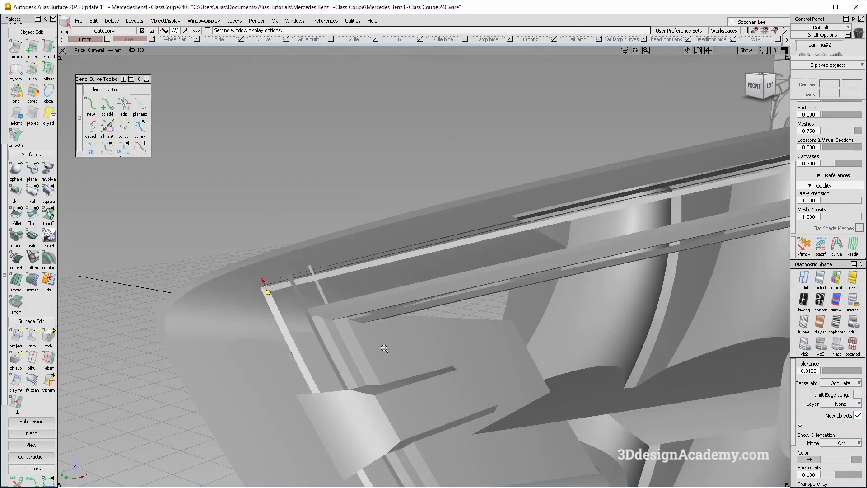
pyautogui.keyDown('alt'); pyautogui.keyDown('shift'); pyautogui.moveTo(384, 348); pyautogui.dragTo(357, 349, button='right'); pyautogui.keyUp('shift'); pyautogui.keyUp('alt')
pyautogui.keyDown('alt'); pyautogui.keyDown('shift'); pyautogui.moveTo(357, 349); pyautogui.dragTo(353, 348); pyautogui.keyUp('shift'); pyautogui.keyUp('alt')
pyautogui.hotkey('alt', 'Tab')
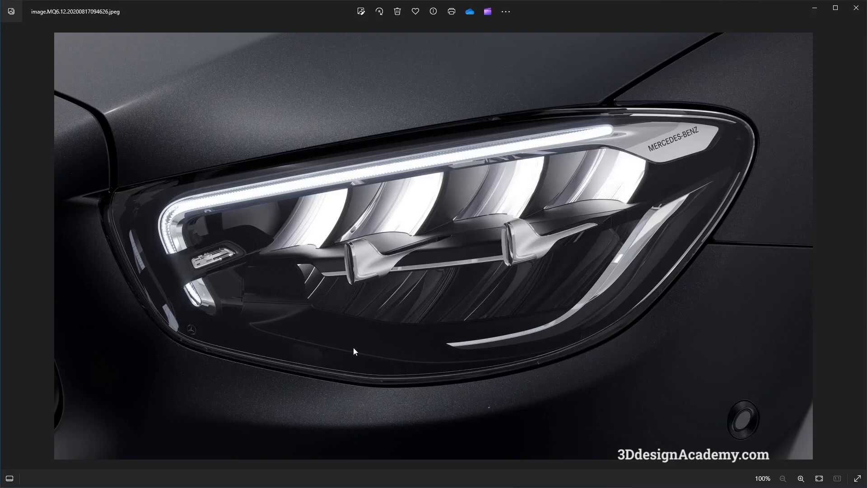
pyautogui.hotkey('alt', 'Tab')
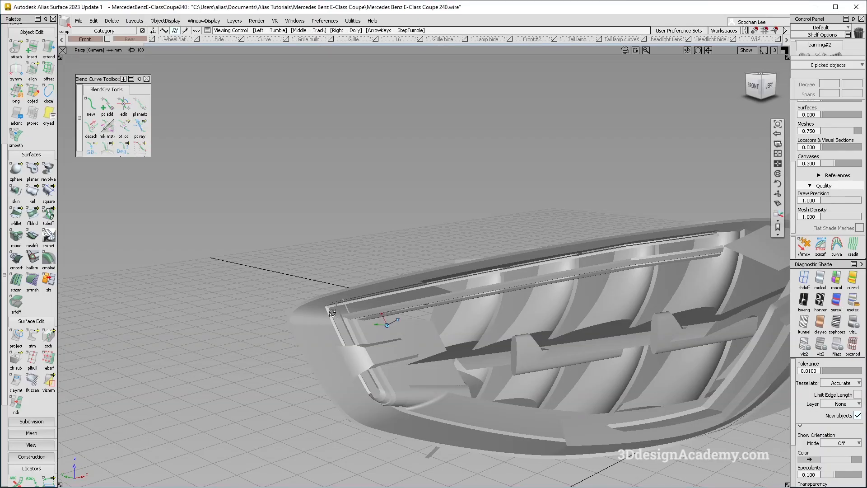
# Pull back the upright strip's inner edge at the front corner with Extend, distance -0.5 mm, removing its construction history
pyautogui.scroll(10, 332, 312)
pyautogui.keyDown('ctrl'); pyautogui.keyDown('shift'); pyautogui.moveTo(272, 251); pyautogui.dragTo(306, 248, button='right'); pyautogui.keyUp('shift'); pyautogui.keyUp('ctrl')
pyautogui.scroll(-6, 289, 257)
pyautogui.scroll(1, 301, 251)
pyautogui.keyDown('alt'); pyautogui.keyDown('shift'); pyautogui.moveTo(305, 247); pyautogui.dragTo(255, 336); pyautogui.keyUp('shift'); pyautogui.keyUp('alt')
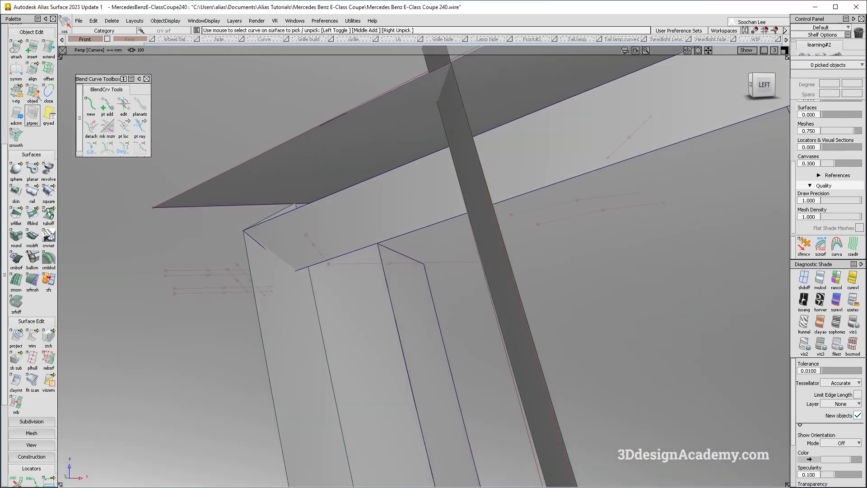
pyautogui.click(318, 295)
pyautogui.click(371, 301)
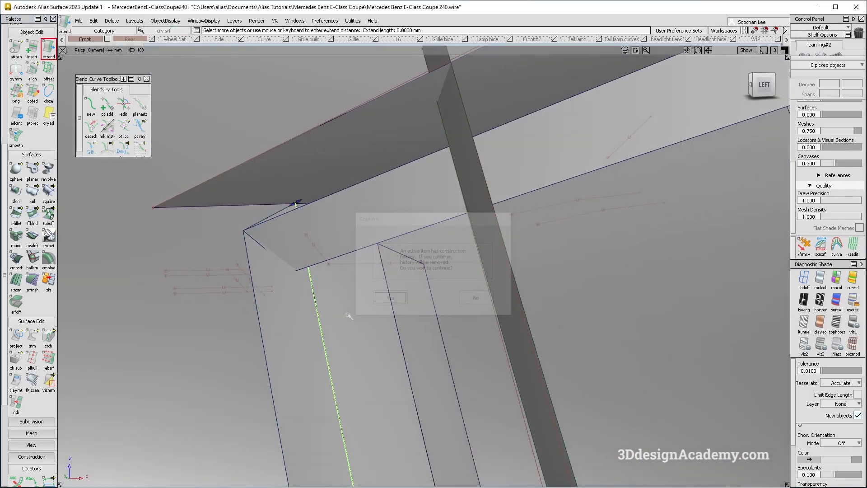
pyautogui.keyDown('alt'); pyautogui.keyDown('shift'); pyautogui.moveTo(371, 300); pyautogui.dragTo(371, 337); pyautogui.keyUp('shift'); pyautogui.keyUp('alt')
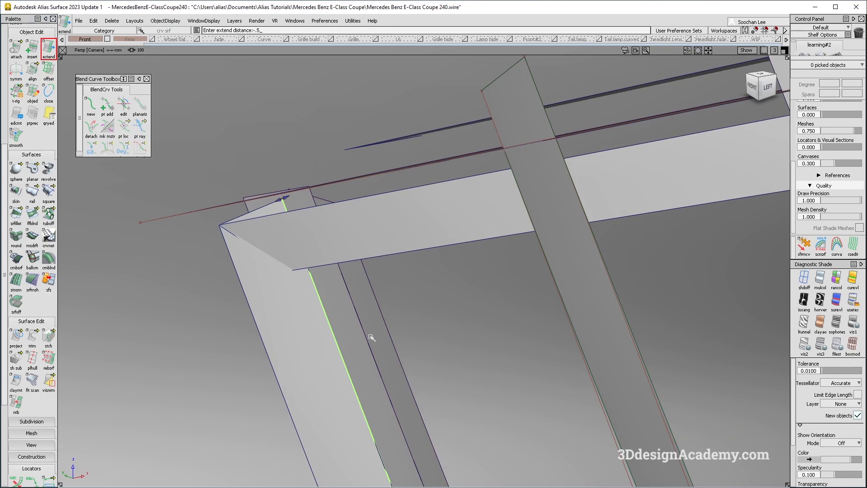
pyautogui.press('Return')
# Pull back the upper edge of the inner strip and the outer edge of its upright with Extend, distance -0.5 mm each
pyautogui.keyDown('alt'); pyautogui.keyDown('shift'); pyautogui.moveTo(337, 339); pyautogui.dragTo(410, 293); pyautogui.keyUp('shift'); pyautogui.keyUp('alt')
pyautogui.click(412, 284)
pyautogui.click(405, 294)
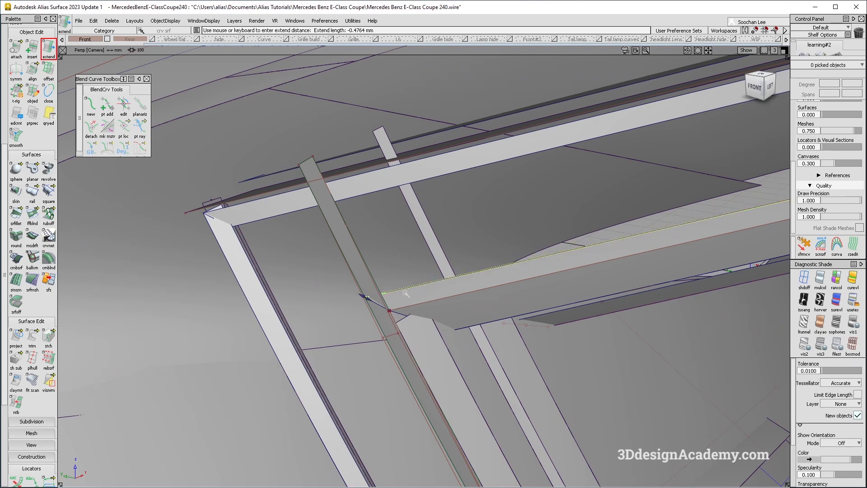
pyautogui.click(365, 290)
pyautogui.press('Return')
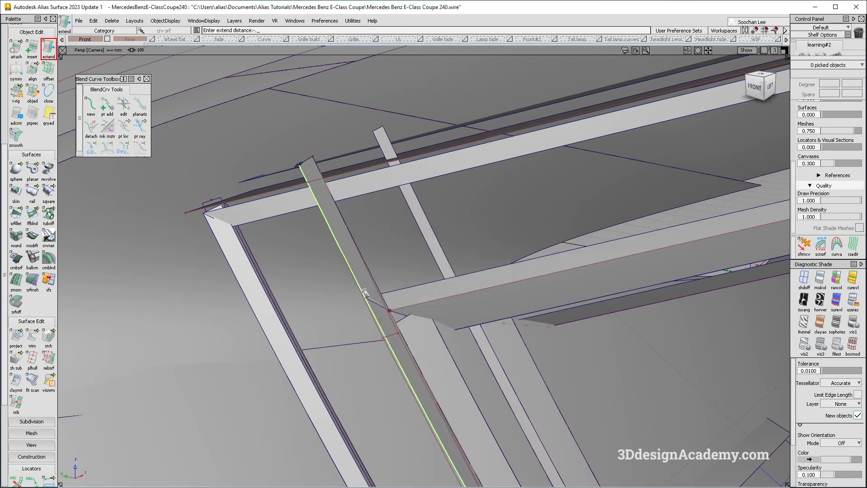
# Examine the narrowed strip frames on the shaded headlight from several angles and compare them with the reference photo
pyautogui.keyDown('ctrl'); pyautogui.keyDown('shift'); pyautogui.moveTo(354, 347); pyautogui.dragTo(352, 279); pyautogui.keyUp('shift'); pyautogui.keyUp('ctrl')
pyautogui.press('F1')
pyautogui.keyDown('alt'); pyautogui.keyDown('shift'); pyautogui.moveTo(395, 302); pyautogui.dragTo(316, 302, button='right'); pyautogui.keyUp('shift'); pyautogui.keyUp('alt')
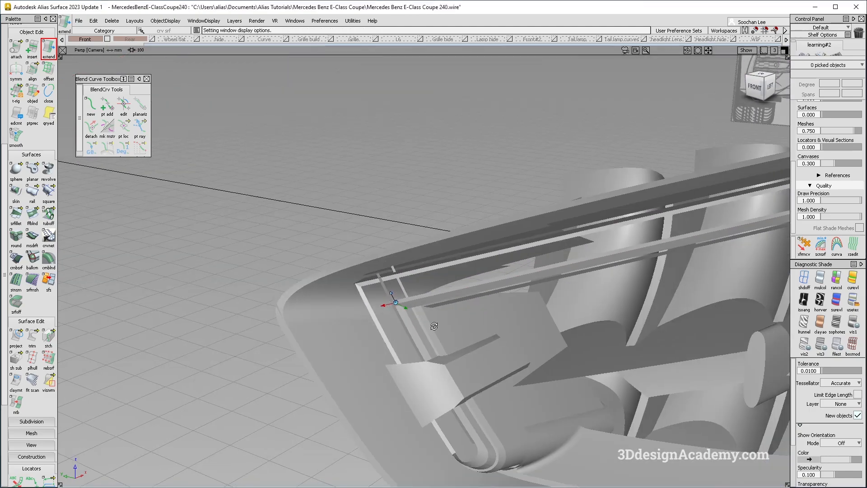
pyautogui.keyDown('alt'); pyautogui.keyDown('shift'); pyautogui.moveTo(385, 302); pyautogui.dragTo(397, 312); pyautogui.keyUp('shift'); pyautogui.keyUp('alt')
pyautogui.keyDown('alt'); pyautogui.keyDown('shift'); pyautogui.moveTo(385, 302); pyautogui.dragTo(325, 279, button='middle'); pyautogui.keyUp('shift'); pyautogui.keyUp('alt')
pyautogui.moveTo(420, 413)
pyautogui.keyDown('alt'); pyautogui.keyDown('shift'); pyautogui.mouseDown()
pyautogui.moveTo(425, 397)
pyautogui.moveTo(408, 364)
pyautogui.moveTo(436, 405)
pyautogui.mouseUp(); pyautogui.keyUp('shift'); pyautogui.keyUp('alt')
pyautogui.hotkey('alt', 'Tab')
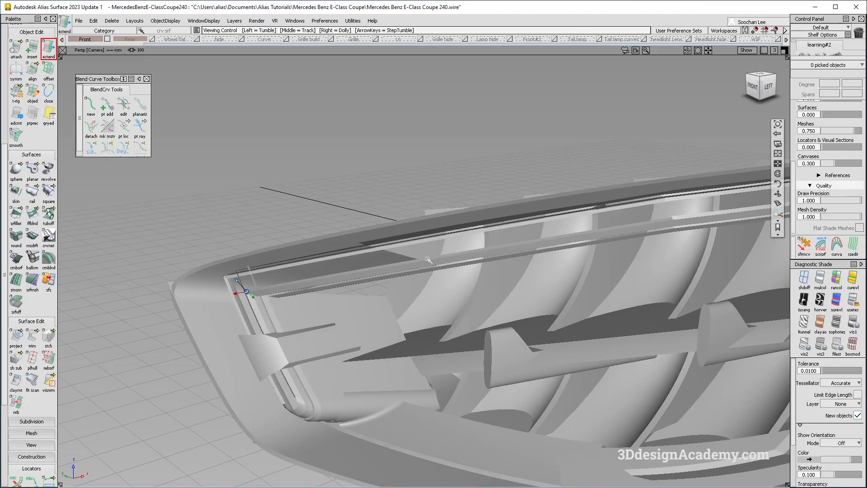
pyautogui.keyDown('alt'); pyautogui.keyDown('shift'); pyautogui.click(374, 253); pyautogui.keyUp('shift'); pyautogui.keyUp('alt')
pyautogui.moveTo(374, 253)
pyautogui.keyDown('alt'); pyautogui.keyDown('shift'); pyautogui.mouseDown(button='right')
pyautogui.moveTo(254, 276)
pyautogui.moveTo(377, 284)
pyautogui.mouseUp(button='right'); pyautogui.keyUp('shift'); pyautogui.keyUp('alt')
pyautogui.keyDown('alt'); pyautogui.keyDown('shift'); pyautogui.click(261, 284); pyautogui.keyUp('shift'); pyautogui.keyUp('alt')
pyautogui.keyDown('alt'); pyautogui.keyDown('shift'); pyautogui.click(376, 284); pyautogui.keyUp('shift'); pyautogui.keyUp('alt')
pyautogui.keyDown('alt'); pyautogui.keyDown('shift'); pyautogui.moveTo(377, 284); pyautogui.dragTo(452, 284, button='middle'); pyautogui.keyUp('shift'); pyautogui.keyUp('alt')
pyautogui.keyDown('alt'); pyautogui.keyDown('shift'); pyautogui.moveTo(299, 318); pyautogui.dragTo(424, 285); pyautogui.keyUp('shift'); pyautogui.keyUp('alt')
pyautogui.keyDown('ctrl'); pyautogui.keyDown('shift'); pyautogui.moveTo(424, 285); pyautogui.dragTo(384, 422); pyautogui.keyUp('shift'); pyautogui.keyUp('ctrl')
pyautogui.click(362, 373)
# Examine the outer and inner front corners of the strip frames and the circles at the upright's lower end
pyautogui.keyDown('ctrl'); pyautogui.keyDown('shift'); pyautogui.moveTo(361, 312); pyautogui.dragTo(345, 339); pyautogui.keyUp('shift'); pyautogui.keyUp('ctrl')
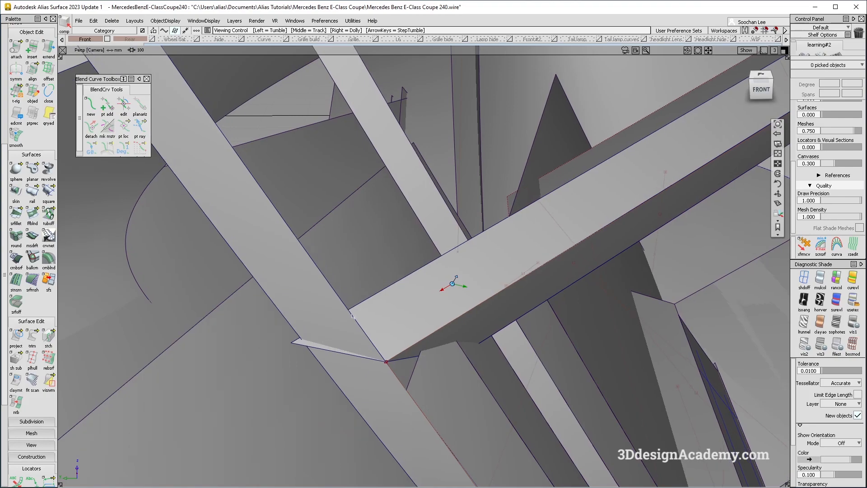
pyautogui.keyDown('alt'); pyautogui.keyDown('shift'); pyautogui.moveTo(356, 318); pyautogui.dragTo(323, 323, button='right'); pyautogui.keyUp('shift'); pyautogui.keyUp('alt')
pyautogui.keyDown('alt'); pyautogui.keyDown('shift'); pyautogui.moveTo(323, 324); pyautogui.dragTo(336, 331, button='middle'); pyautogui.keyUp('shift'); pyautogui.keyUp('alt')
pyautogui.moveTo(304, 321)
pyautogui.keyDown('alt'); pyautogui.keyDown('shift'); pyautogui.mouseDown()
pyautogui.moveTo(226, 298)
pyautogui.moveTo(212, 284)
pyautogui.mouseUp(); pyautogui.keyUp('shift'); pyautogui.keyUp('alt')
pyautogui.keyDown('alt'); pyautogui.keyDown('shift'); pyautogui.moveTo(167, 271); pyautogui.dragTo(205, 267, button='right'); pyautogui.keyUp('shift'); pyautogui.keyUp('alt')
pyautogui.keyDown('ctrl'); pyautogui.keyDown('shift'); pyautogui.moveTo(296, 346); pyautogui.dragTo(269, 244); pyautogui.keyUp('shift'); pyautogui.keyUp('ctrl')
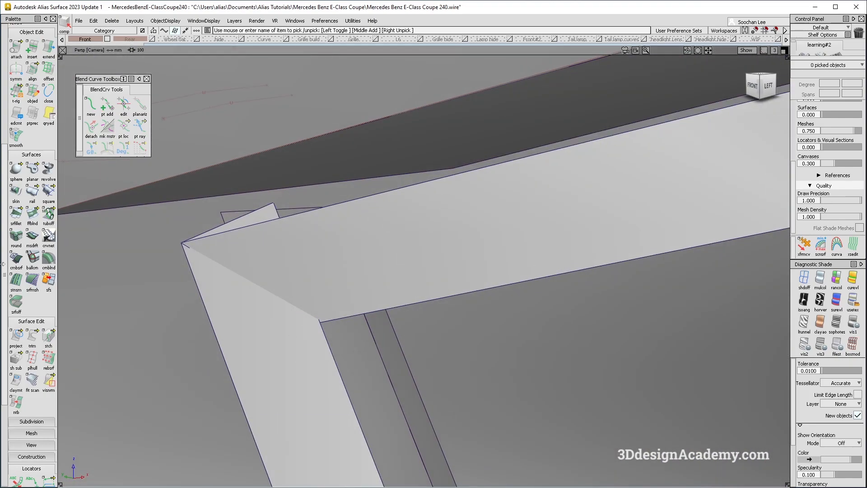
pyautogui.keyDown('alt'); pyautogui.keyDown('shift'); pyautogui.moveTo(304, 310); pyautogui.dragTo(402, 325); pyautogui.keyUp('shift'); pyautogui.keyUp('alt')
pyautogui.keyDown('alt'); pyautogui.keyDown('shift'); pyautogui.moveTo(402, 325); pyautogui.dragTo(361, 334, button='right'); pyautogui.keyUp('shift'); pyautogui.keyUp('alt')
pyautogui.keyDown('alt'); pyautogui.keyDown('shift'); pyautogui.moveTo(362, 343); pyautogui.dragTo(304, 205, button='middle'); pyautogui.keyUp('shift'); pyautogui.keyUp('alt')
pyautogui.keyDown('alt'); pyautogui.keyDown('shift'); pyautogui.moveTo(427, 399); pyautogui.dragTo(395, 347, button='middle'); pyautogui.keyUp('shift'); pyautogui.keyUp('alt')
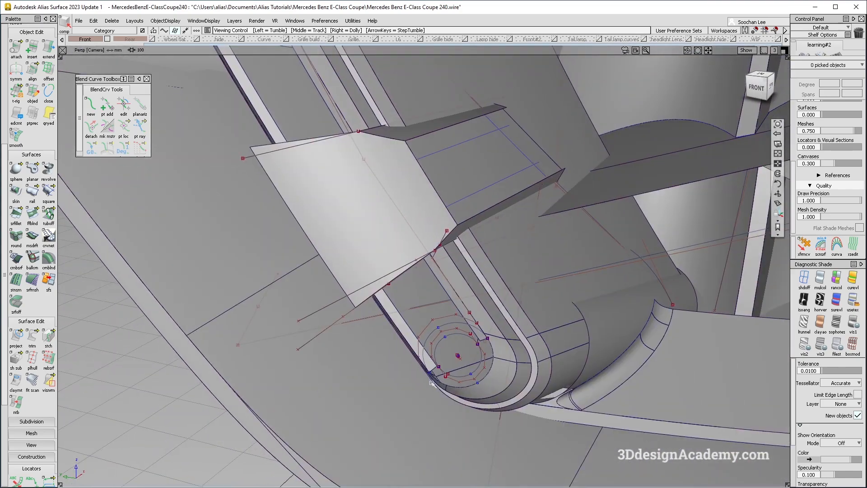
pyautogui.moveTo(457, 355)
pyautogui.keyDown('alt'); pyautogui.keyDown('shift'); pyautogui.mouseDown()
pyautogui.moveTo(558, 335)
pyautogui.moveTo(513, 345)
pyautogui.moveTo(476, 339)
pyautogui.moveTo(451, 349)
pyautogui.mouseUp(); pyautogui.keyUp('shift'); pyautogui.keyUp('alt')
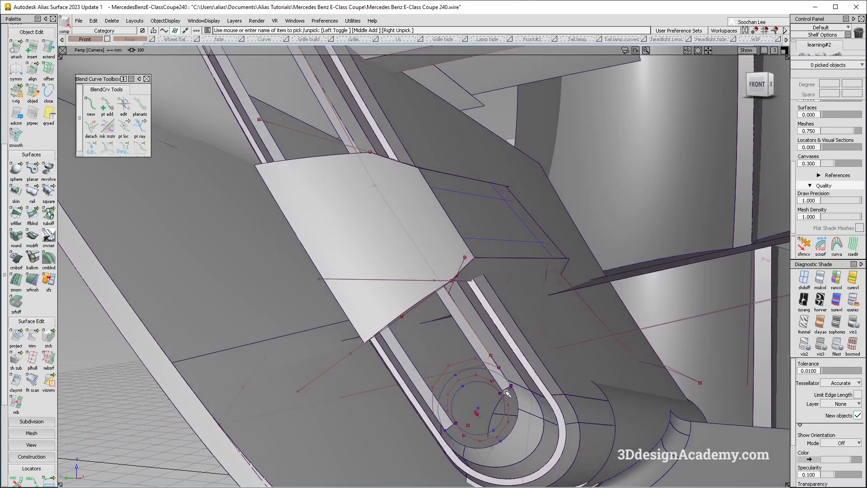
pyautogui.keyDown('alt'); pyautogui.keyDown('shift'); pyautogui.moveTo(456, 427); pyautogui.dragTo(371, 305); pyautogui.keyUp('shift'); pyautogui.keyUp('alt')
pyautogui.keyDown('alt'); pyautogui.keyDown('shift'); pyautogui.moveTo(279, 153); pyautogui.dragTo(361, 214); pyautogui.keyUp('shift'); pyautogui.keyUp('alt')
pyautogui.hotkey('alt', 'shift')
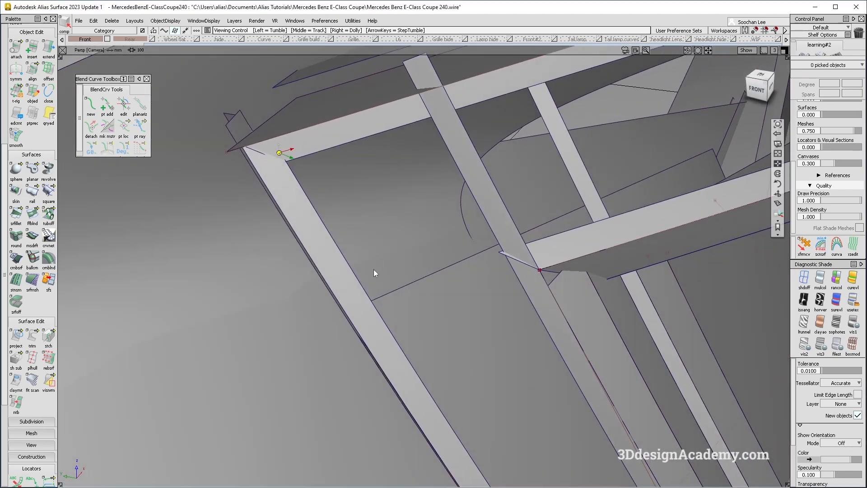
pyautogui.keyDown('alt'); pyautogui.keyDown('shift'); pyautogui.moveTo(475, 315); pyautogui.dragTo(385, 252); pyautogui.keyUp('shift'); pyautogui.keyUp('alt')
pyautogui.keyDown('alt'); pyautogui.keyDown('shift'); pyautogui.moveTo(478, 370); pyautogui.dragTo(410, 316); pyautogui.keyUp('shift'); pyautogui.keyUp('alt')
pyautogui.moveTo(479, 367)
pyautogui.keyDown('alt'); pyautogui.keyDown('shift'); pyautogui.mouseDown()
pyautogui.moveTo(507, 337)
pyautogui.moveTo(484, 356)
pyautogui.mouseUp(); pyautogui.keyUp('shift'); pyautogui.keyUp('alt')
pyautogui.keyDown('ctrl'); pyautogui.keyDown('shift'); pyautogui.moveTo(490, 361); pyautogui.dragTo(478, 297); pyautogui.keyUp('shift'); pyautogui.keyUp('ctrl')
# Pick the inner circle segment at the upright strips' lower end, view it squarely from the front, and clear the selection
pyautogui.click(488, 290)
pyautogui.keyDown('alt'); pyautogui.keyDown('shift'); pyautogui.moveTo(451, 336); pyautogui.dragTo(478, 366); pyautogui.keyUp('shift'); pyautogui.keyUp('alt')
pyautogui.keyDown('ctrl'); pyautogui.keyDown('shift'); pyautogui.moveTo(468, 370); pyautogui.dragTo(466, 338); pyautogui.keyUp('shift'); pyautogui.keyUp('ctrl')
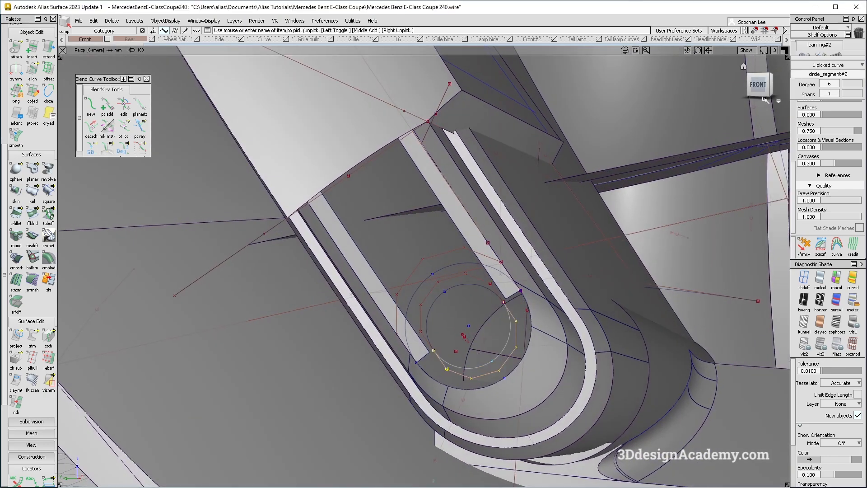
pyautogui.click(758, 84)
pyautogui.keyDown('alt'); pyautogui.keyDown('shift'); pyautogui.moveTo(540, 349); pyautogui.dragTo(557, 334, button='right'); pyautogui.keyUp('shift'); pyautogui.keyUp('alt')
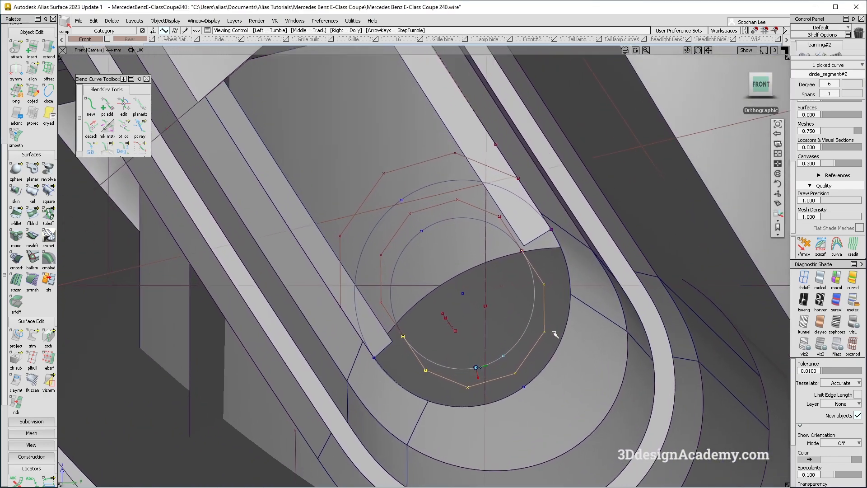
pyautogui.keyDown('alt'); pyautogui.keyDown('shift'); pyautogui.moveTo(547, 339); pyautogui.dragTo(529, 330, button='middle'); pyautogui.keyUp('shift'); pyautogui.keyUp('alt')
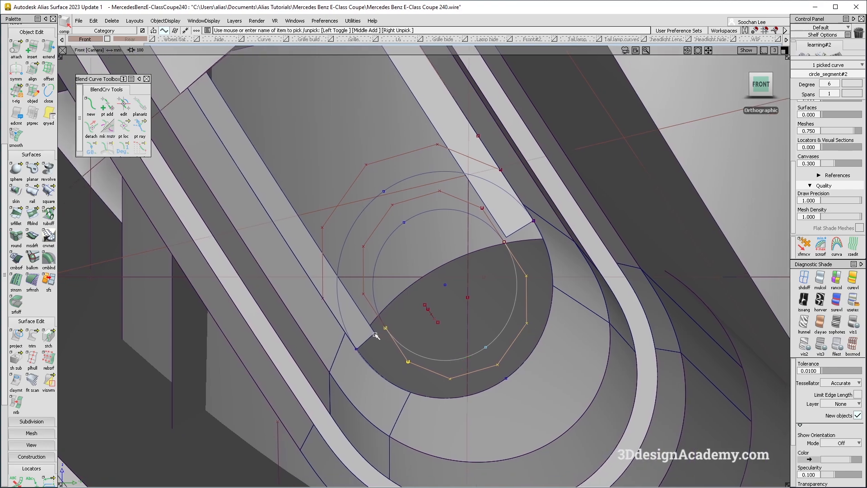
pyautogui.keyDown('alt'); pyautogui.keyDown('shift'); pyautogui.moveTo(440, 297); pyautogui.dragTo(420, 314); pyautogui.keyUp('shift'); pyautogui.keyUp('alt')
pyautogui.click(560, 223)
pyautogui.keyDown('alt'); pyautogui.keyDown('shift'); pyautogui.moveTo(560, 223); pyautogui.dragTo(519, 244, button='right'); pyautogui.keyUp('shift'); pyautogui.keyUp('alt')
pyautogui.keyDown('alt'); pyautogui.keyDown('shift'); pyautogui.moveTo(434, 303); pyautogui.dragTo(418, 315); pyautogui.keyUp('shift'); pyautogui.keyUp('alt')
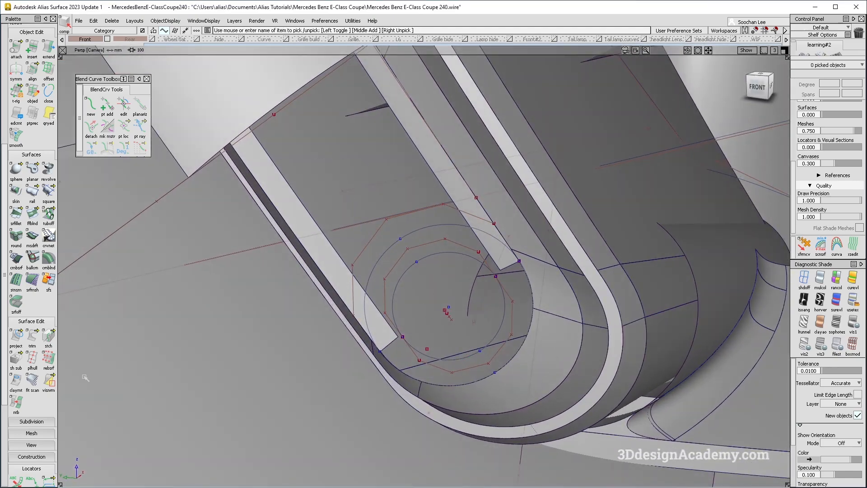
# Create a three-point reference plane from the circles' center and two inner-circle points, and set it as the construction plane
pyautogui.keyDown('alt'); pyautogui.keyDown('shift'); pyautogui.moveTo(516, 263); pyautogui.dragTo(503, 365); pyautogui.keyUp('shift'); pyautogui.keyUp('alt')
pyautogui.scroll(-5, 18, 347)
pyautogui.click(45, 318)
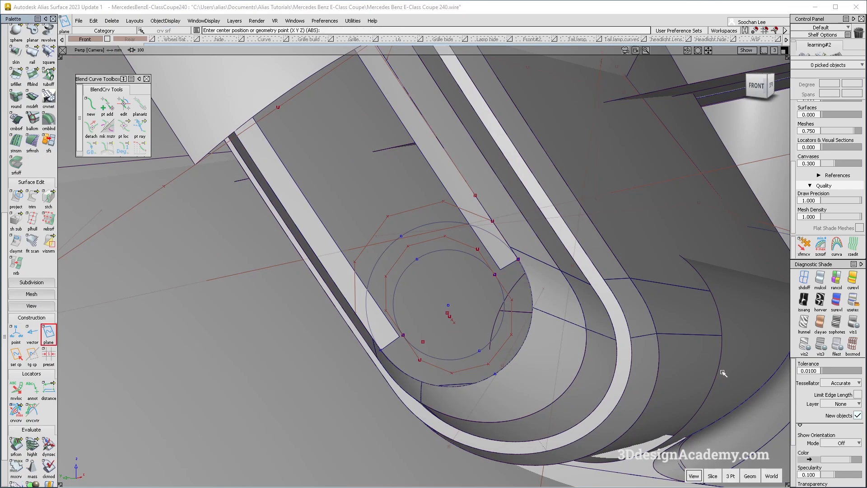
pyautogui.keyDown('alt'); pyautogui.keyDown('shift'); pyautogui.moveTo(503, 348); pyautogui.dragTo(459, 361); pyautogui.keyUp('shift'); pyautogui.keyUp('alt')
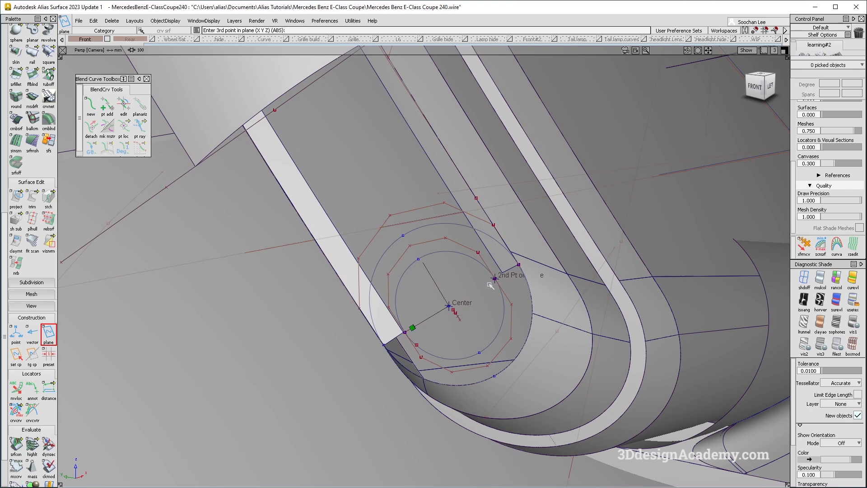
pyautogui.click(481, 345)
pyautogui.press('space')
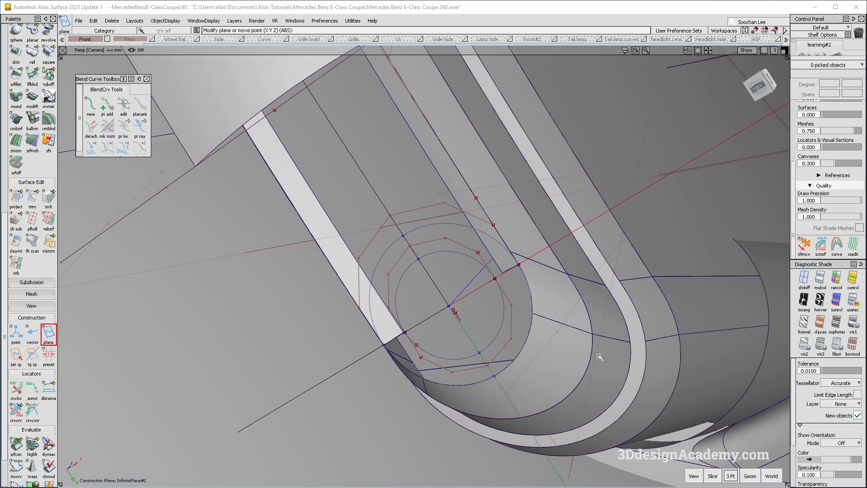
# Align the view perpendicular to the new construction plane, squarely facing the circles at the strips' lower end
pyautogui.press('F5')
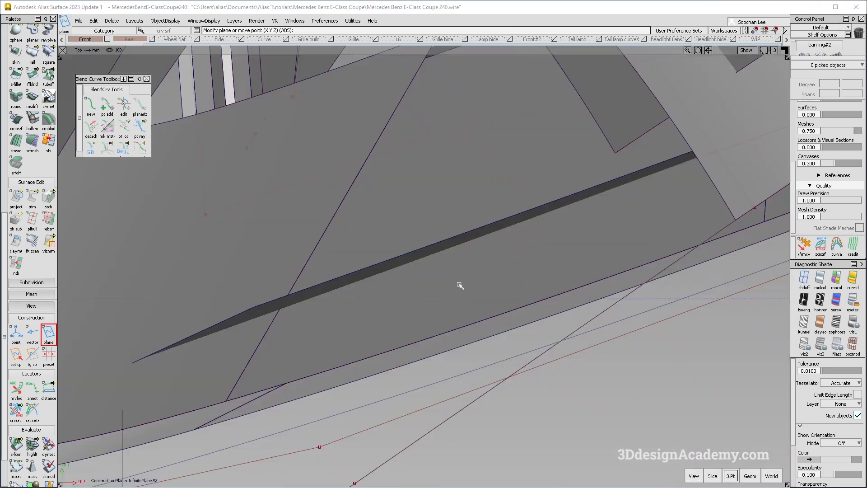
pyautogui.keyDown('alt'); pyautogui.keyDown('shift'); pyautogui.moveTo(498, 264); pyautogui.dragTo(344, 316, button='right'); pyautogui.keyUp('shift'); pyautogui.keyUp('alt')
pyautogui.keyDown('alt'); pyautogui.keyDown('shift'); pyautogui.moveTo(533, 165); pyautogui.dragTo(401, 286, button='middle'); pyautogui.keyUp('shift'); pyautogui.keyUp('alt')
pyautogui.keyDown('alt'); pyautogui.keyDown('shift'); pyautogui.moveTo(568, 215); pyautogui.dragTo(255, 343, button='middle'); pyautogui.keyUp('shift'); pyautogui.keyUp('alt')
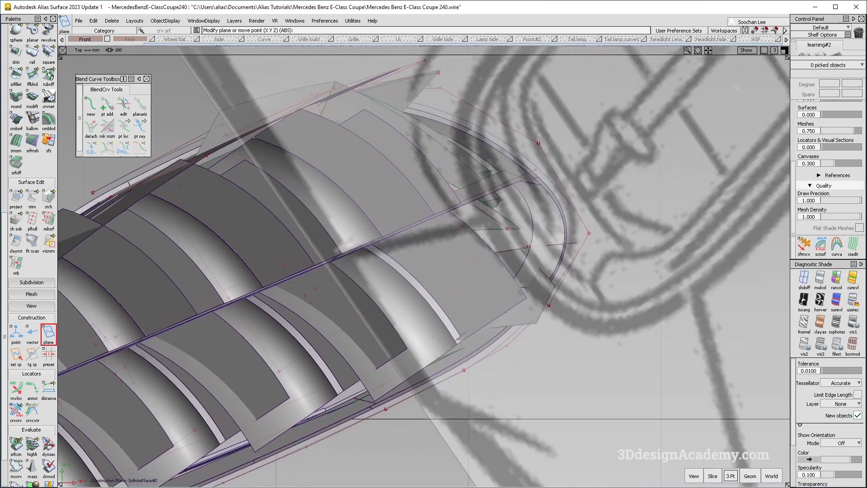
pyautogui.press('F7')
pyautogui.press('F8')
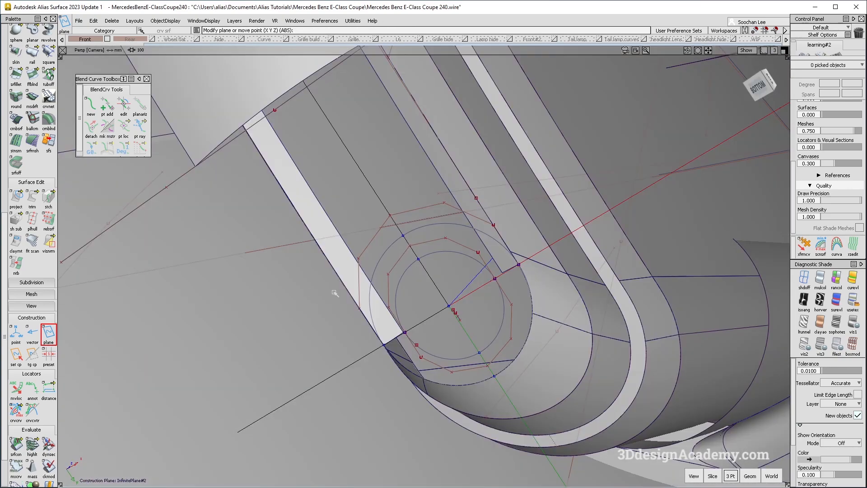
pyautogui.click(754, 86)
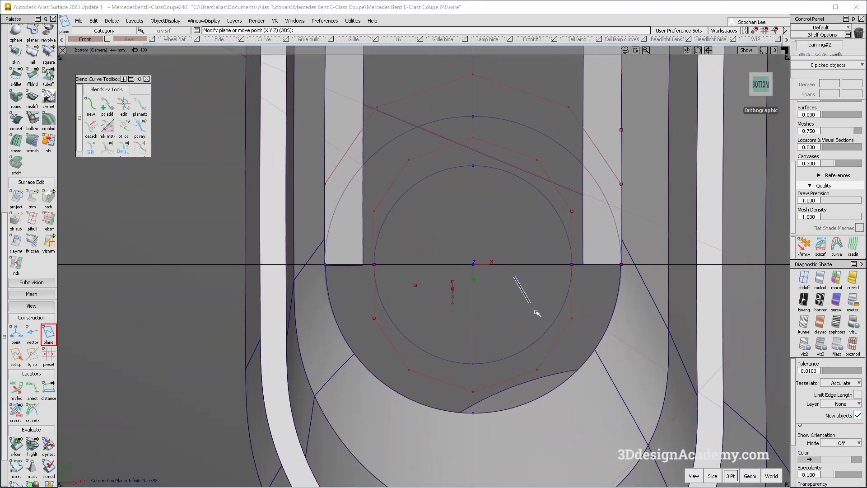
# Offset the lower half of the inner circle outward by 0.5 in the active view
pyautogui.keyDown('ctrl'); pyautogui.keyDown('shift'); pyautogui.moveTo(536, 312); pyautogui.dragTo(550, 326); pyautogui.keyUp('shift'); pyautogui.keyUp('ctrl')
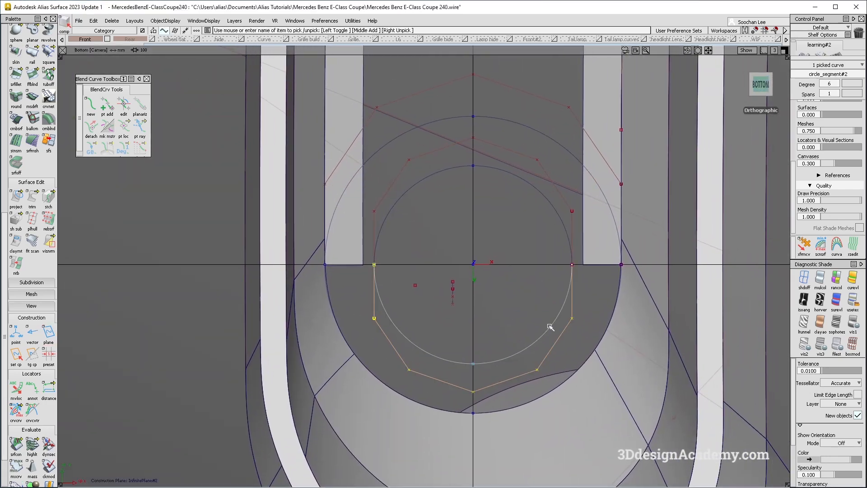
pyautogui.scroll(6, 60, 137)
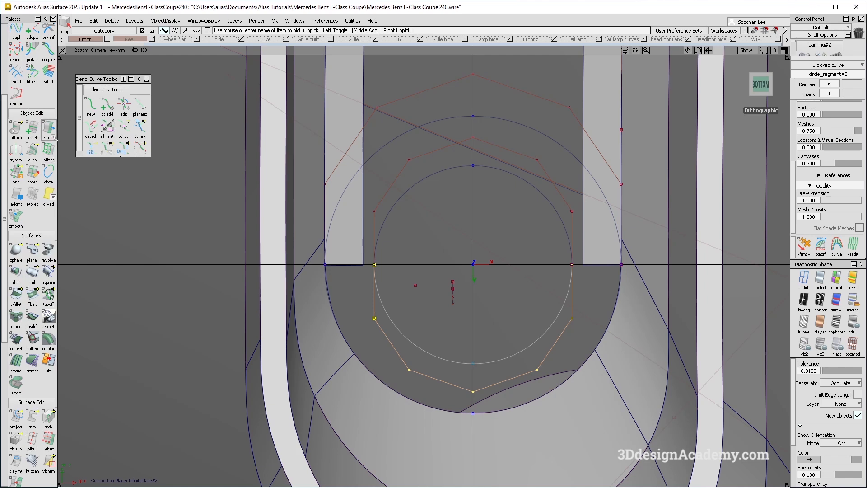
pyautogui.click(48, 150)
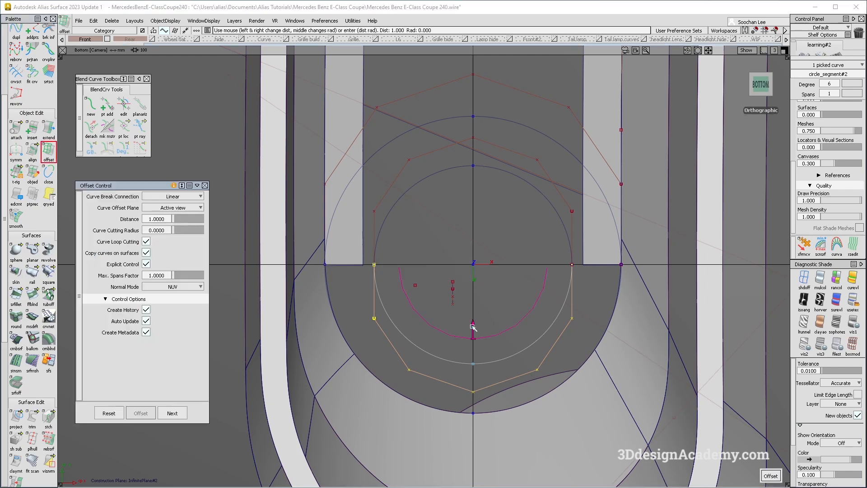
pyautogui.click(473, 326)
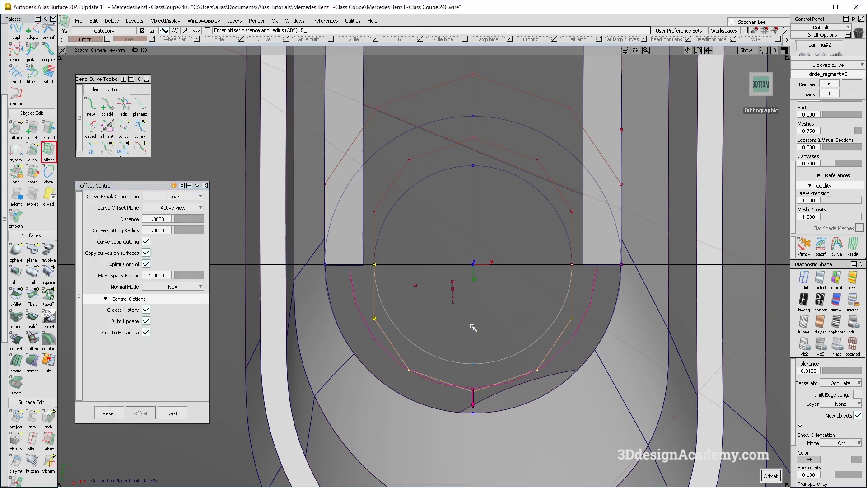
pyautogui.press('space')
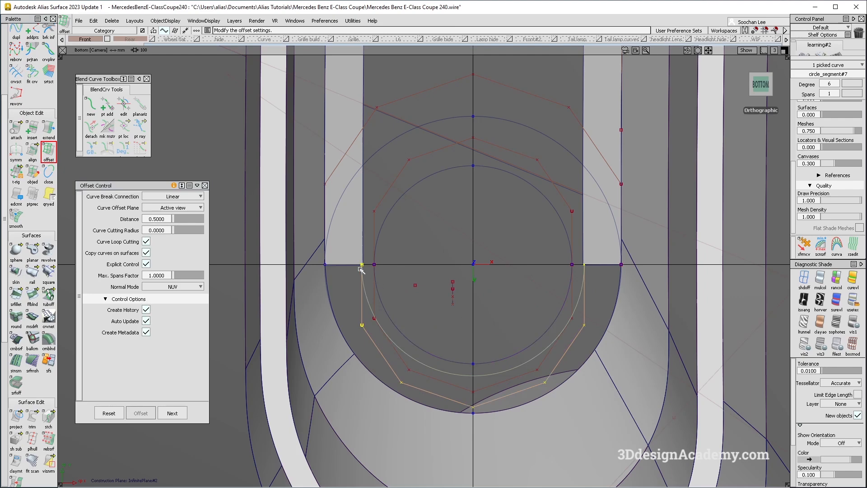
# Set the offset curve's pivot at its outer end, snap it to the upright strip's inner lower corner, and clear the selection
pyautogui.hotkey('shift', 'alt')
pyautogui.keyDown('alt'); pyautogui.keyDown('shift'); pyautogui.moveTo(530, 278); pyautogui.dragTo(357, 277); pyautogui.keyUp('shift'); pyautogui.keyUp('alt')
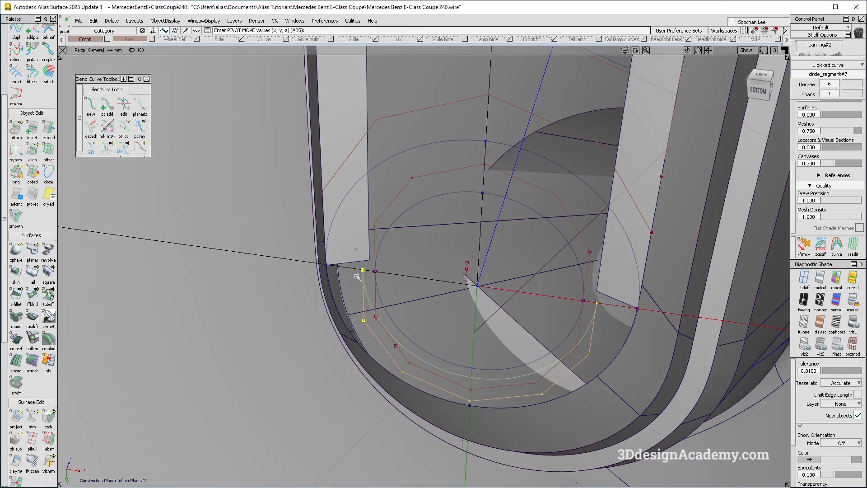
pyautogui.click(368, 256)
pyautogui.press('Return')
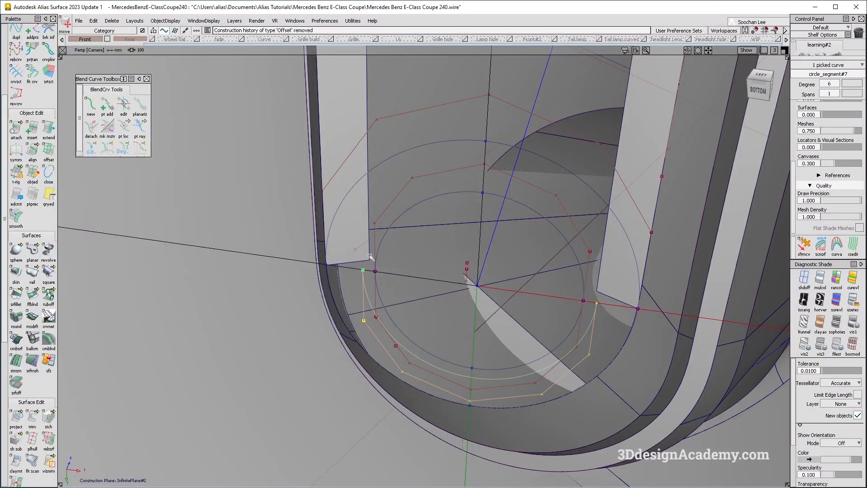
pyautogui.moveTo(370, 294)
pyautogui.keyDown('alt'); pyautogui.keyDown('shift'); pyautogui.mouseDown()
pyautogui.moveTo(502, 114)
pyautogui.moveTo(518, 286)
pyautogui.moveTo(427, 361)
pyautogui.moveTo(403, 347)
pyautogui.mouseUp(); pyautogui.keyUp('shift'); pyautogui.keyUp('alt')
pyautogui.keyDown('ctrl'); pyautogui.keyDown('shift'); pyautogui.moveTo(403, 347); pyautogui.dragTo(408, 408); pyautogui.keyUp('shift'); pyautogui.keyUp('ctrl')
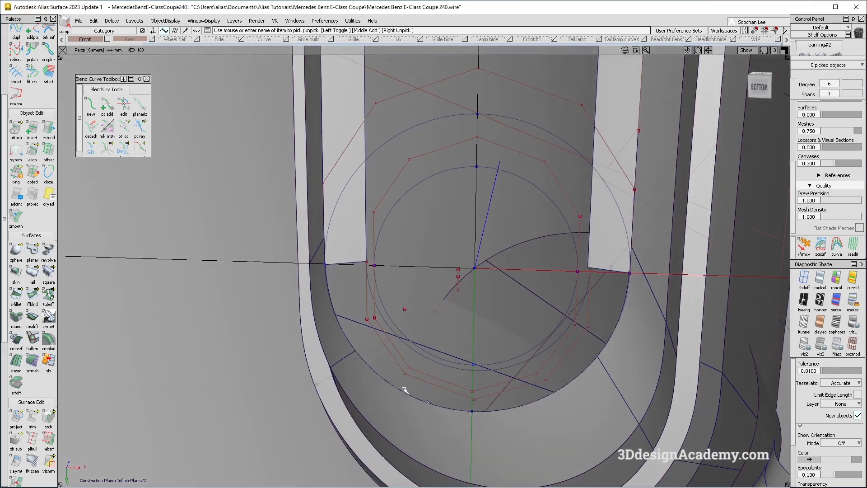
pyautogui.moveTo(391, 361)
pyautogui.keyDown('alt'); pyautogui.keyDown('shift'); pyautogui.mouseDown()
pyautogui.moveTo(358, 348)
pyautogui.moveTo(445, 339)
pyautogui.moveTo(396, 326)
pyautogui.moveTo(400, 276)
pyautogui.mouseUp(); pyautogui.keyUp('shift'); pyautogui.keyUp('alt')
pyautogui.keyDown('ctrl'); pyautogui.keyDown('shift'); pyautogui.moveTo(401, 272); pyautogui.dragTo(411, 345); pyautogui.keyUp('shift'); pyautogui.keyUp('ctrl')
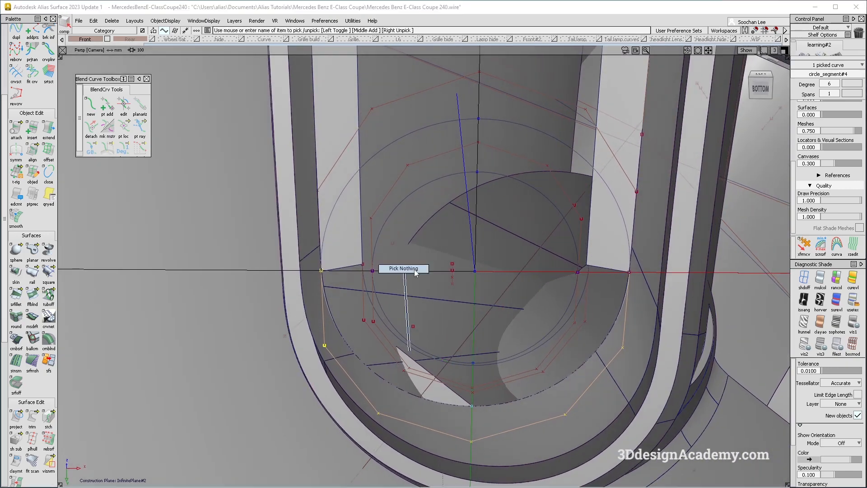
# Delete the reference plane used at the strips' lower end
pyautogui.scroll(-5, 502, 282)
pyautogui.keyDown('alt'); pyautogui.keyDown('shift'); pyautogui.moveTo(502, 282); pyautogui.dragTo(497, 277); pyautogui.keyUp('shift'); pyautogui.keyUp('alt')
pyautogui.scroll(-10, 18, 419)
pyautogui.keyDown('alt'); pyautogui.keyDown('shift'); pyautogui.moveTo(455, 307); pyautogui.dragTo(405, 320, button='right'); pyautogui.keyUp('shift'); pyautogui.keyUp('alt')
pyautogui.keyDown('ctrl'); pyautogui.keyDown('shift'); pyautogui.moveTo(405, 321); pyautogui.dragTo(392, 311); pyautogui.keyUp('shift'); pyautogui.keyUp('ctrl')
pyautogui.press('Delete')
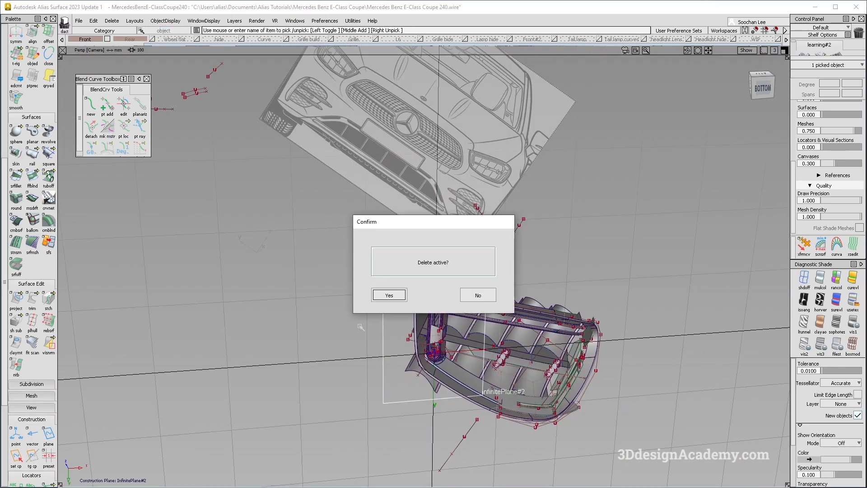
pyautogui.press('Return')
# Examine the upper front corners of the light-strip frames and how the horizontal and upright strips meet
pyautogui.click(760, 86)
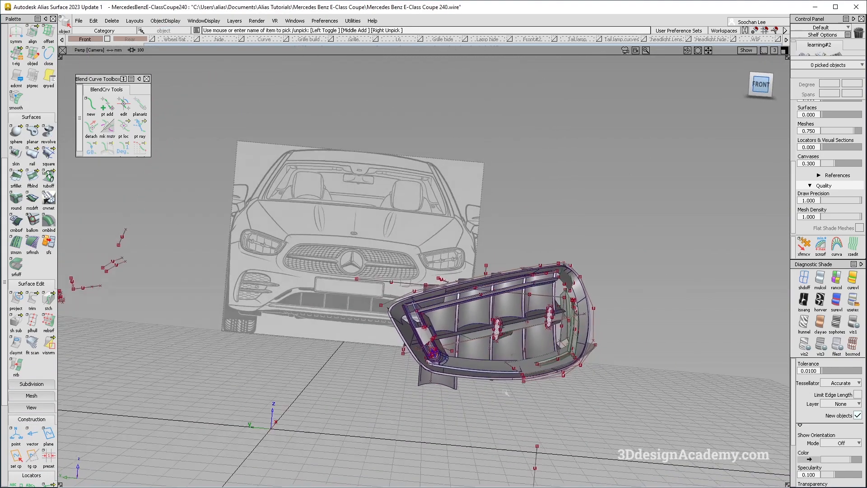
pyautogui.keyDown('alt'); pyautogui.keyDown('shift'); pyautogui.moveTo(429, 345); pyautogui.dragTo(424, 357); pyautogui.keyUp('shift'); pyautogui.keyUp('alt')
pyautogui.keyDown('alt'); pyautogui.keyDown('shift'); pyautogui.moveTo(427, 355); pyautogui.dragTo(499, 330, button='right'); pyautogui.keyUp('shift'); pyautogui.keyUp('alt')
pyautogui.keyDown('alt'); pyautogui.keyDown('shift'); pyautogui.moveTo(499, 330); pyautogui.dragTo(434, 275); pyautogui.keyUp('shift'); pyautogui.keyUp('alt')
pyautogui.keyDown('alt'); pyautogui.keyDown('shift'); pyautogui.moveTo(434, 275); pyautogui.dragTo(387, 257, button='right'); pyautogui.keyUp('shift'); pyautogui.keyUp('alt')
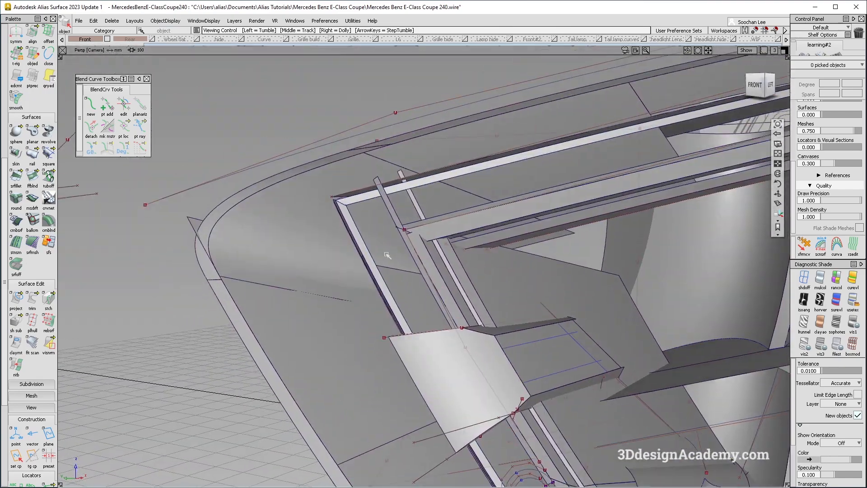
pyautogui.keyDown('alt'); pyautogui.keyDown('shift'); pyautogui.moveTo(387, 257); pyautogui.dragTo(397, 288, button='middle'); pyautogui.keyUp('shift'); pyautogui.keyUp('alt')
pyautogui.keyDown('alt'); pyautogui.keyDown('shift'); pyautogui.click(409, 264); pyautogui.keyUp('shift'); pyautogui.keyUp('alt')
pyautogui.keyDown('alt'); pyautogui.keyDown('shift'); pyautogui.moveTo(408, 264); pyautogui.dragTo(422, 260, button='right'); pyautogui.keyUp('shift'); pyautogui.keyUp('alt')
pyautogui.keyDown('alt'); pyautogui.keyDown('shift'); pyautogui.moveTo(422, 260); pyautogui.dragTo(406, 304); pyautogui.keyUp('shift'); pyautogui.keyUp('alt')
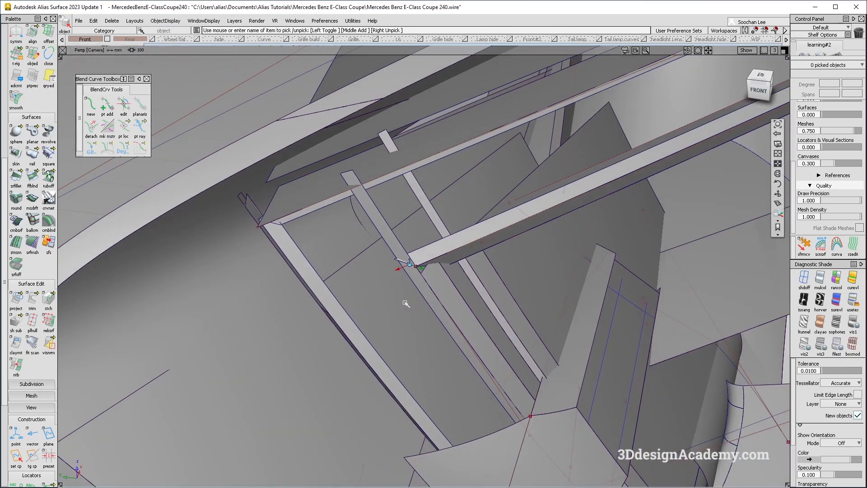
pyautogui.keyDown('alt'); pyautogui.keyDown('shift'); pyautogui.moveTo(404, 268); pyautogui.dragTo(419, 270, button='right'); pyautogui.keyUp('shift'); pyautogui.keyUp('alt')
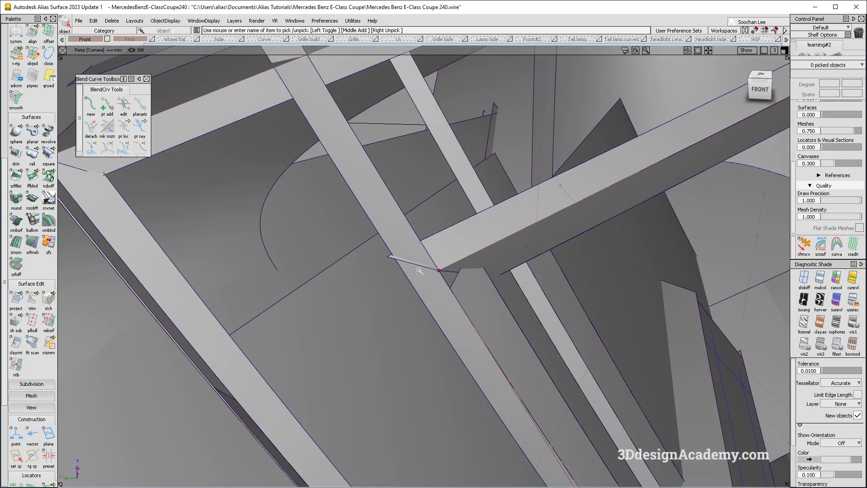
pyautogui.keyDown('alt'); pyautogui.keyDown('shift'); pyautogui.click(403, 261); pyautogui.keyUp('shift'); pyautogui.keyUp('alt')
pyautogui.keyDown('alt'); pyautogui.keyDown('shift'); pyautogui.moveTo(444, 253); pyautogui.dragTo(452, 225); pyautogui.keyUp('shift'); pyautogui.keyUp('alt')
pyautogui.keyDown('alt'); pyautogui.keyDown('shift'); pyautogui.moveTo(453, 225); pyautogui.dragTo(428, 258, button='right'); pyautogui.keyUp('shift'); pyautogui.keyUp('alt')
pyautogui.keyDown('alt'); pyautogui.keyDown('shift'); pyautogui.moveTo(428, 258); pyautogui.dragTo(460, 235); pyautogui.keyUp('shift'); pyautogui.keyUp('alt')
pyautogui.keyDown('alt'); pyautogui.keyDown('shift'); pyautogui.moveTo(380, 244); pyautogui.dragTo(418, 261); pyautogui.keyUp('shift'); pyautogui.keyUp('alt')
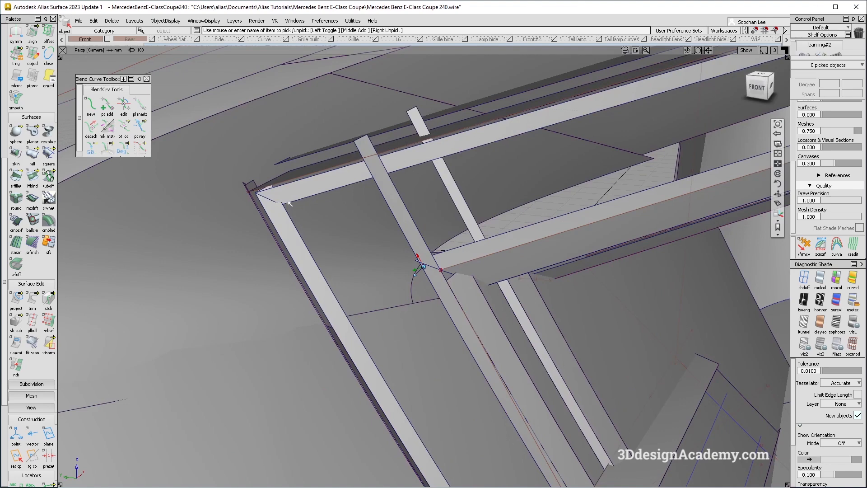
# Duplicate the inner lower edge of the upper horizontal strip as a curve
pyautogui.scroll(5, 32, 85)
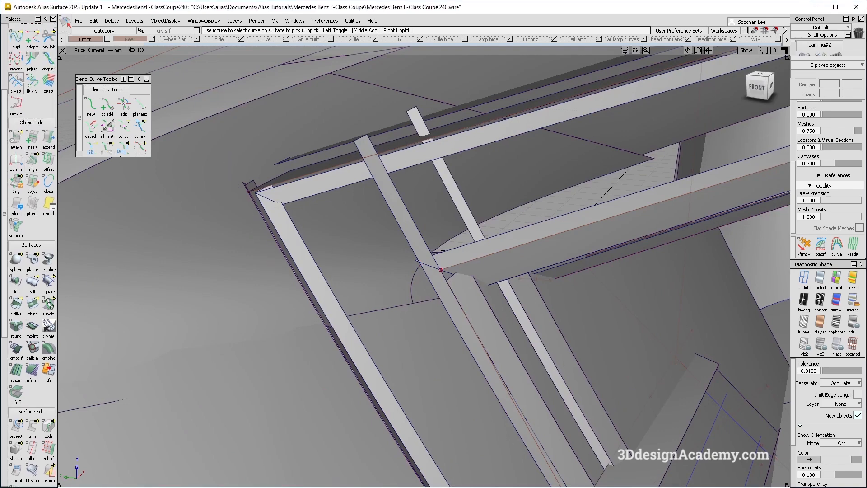
pyautogui.click(16, 39)
pyautogui.click(756, 88)
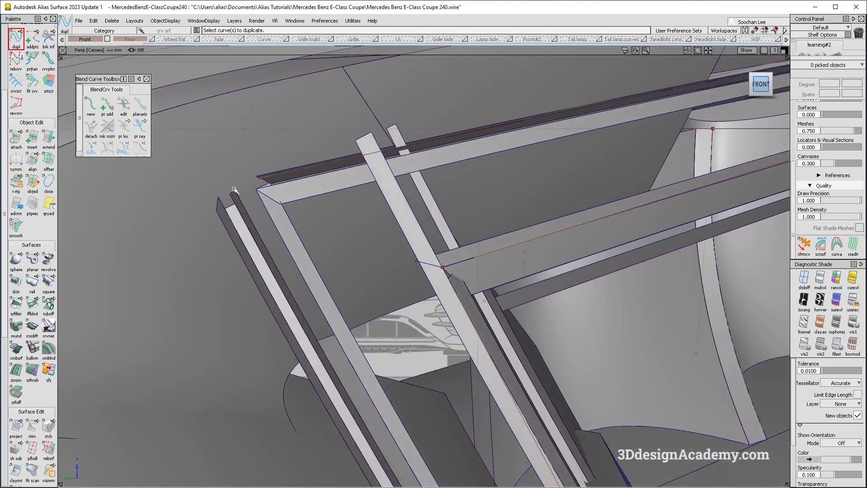
pyautogui.keyDown('alt'); pyautogui.keyDown('shift'); pyautogui.moveTo(334, 179); pyautogui.dragTo(364, 280, button='right'); pyautogui.keyUp('shift'); pyautogui.keyUp('alt')
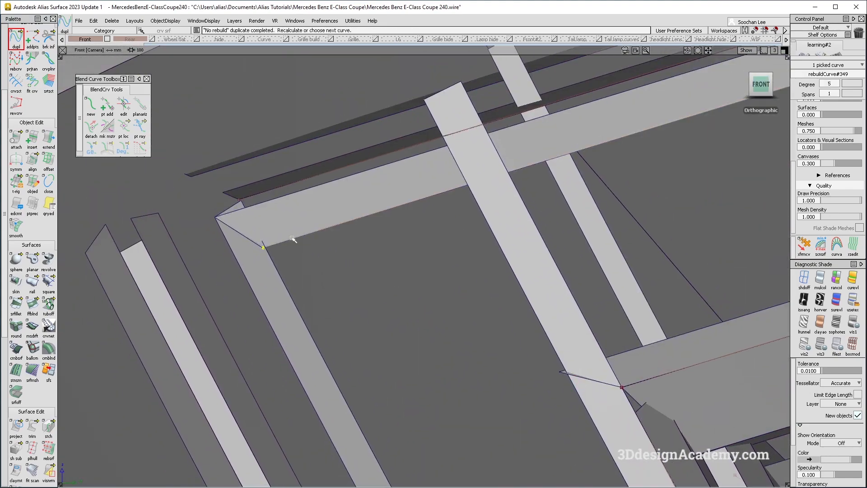
pyautogui.keyDown('alt'); pyautogui.keyDown('shift'); pyautogui.moveTo(577, 386); pyautogui.dragTo(524, 393); pyautogui.keyUp('shift'); pyautogui.keyUp('alt')
# Clean up surplus geometry around the strips' front corners and assign the picked objects to the Headlight hide layer
pyautogui.keyDown('ctrl'); pyautogui.keyDown('shift'); pyautogui.moveTo(397, 265); pyautogui.dragTo(309, 72); pyautogui.keyUp('shift'); pyautogui.keyUp('ctrl')
pyautogui.click(179, 21)
pyautogui.click(165, 42)
pyautogui.keyDown('alt'); pyautogui.keyDown('shift'); pyautogui.moveTo(384, 275); pyautogui.dragTo(338, 312); pyautogui.keyUp('shift'); pyautogui.keyUp('alt')
pyautogui.moveTo(581, 264)
pyautogui.keyDown('ctrl'); pyautogui.keyDown('shift'); pyautogui.mouseDown()
pyautogui.moveTo(527, 326)
pyautogui.moveTo(460, 333)
pyautogui.mouseUp(); pyautogui.keyUp('shift'); pyautogui.keyUp('ctrl')
pyautogui.click(520, 329)
pyautogui.keyDown('ctrl'); pyautogui.keyDown('shift'); pyautogui.moveTo(515, 285); pyautogui.dragTo(519, 246); pyautogui.keyUp('shift'); pyautogui.keyUp('ctrl')
pyautogui.click(519, 243)
pyautogui.press('Delete')
pyautogui.click(518, 296)
pyautogui.keyDown('alt'); pyautogui.keyDown('shift'); pyautogui.moveTo(577, 321); pyautogui.dragTo(496, 305, button='middle'); pyautogui.keyUp('shift'); pyautogui.keyUp('alt')
pyautogui.keyDown('alt'); pyautogui.keyDown('shift'); pyautogui.moveTo(490, 353); pyautogui.dragTo(487, 353); pyautogui.keyUp('shift'); pyautogui.keyUp('alt')
pyautogui.moveTo(717, 42); pyautogui.dragTo(718, 56)
pyautogui.keyDown('alt'); pyautogui.keyDown('shift'); pyautogui.moveTo(462, 345); pyautogui.dragTo(514, 330, button='right'); pyautogui.keyUp('shift'); pyautogui.keyUp('alt')
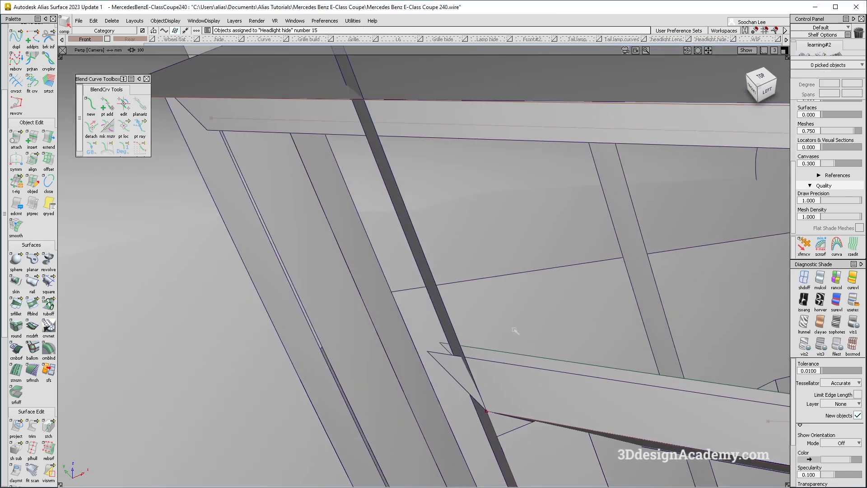
# Delete the surplus object near the front corner and assign the rail surface beside the strips to the Headlight hide layer
pyautogui.click(482, 356)
pyautogui.keyDown('alt'); pyautogui.keyDown('shift'); pyautogui.moveTo(527, 351); pyautogui.dragTo(289, 298); pyautogui.keyUp('shift'); pyautogui.keyUp('alt')
pyautogui.press('Delete')
pyautogui.press('Return')
pyautogui.keyDown('alt'); pyautogui.keyDown('shift'); pyautogui.moveTo(433, 367); pyautogui.dragTo(526, 263); pyautogui.keyUp('shift'); pyautogui.keyUp('alt')
pyautogui.click(470, 380)
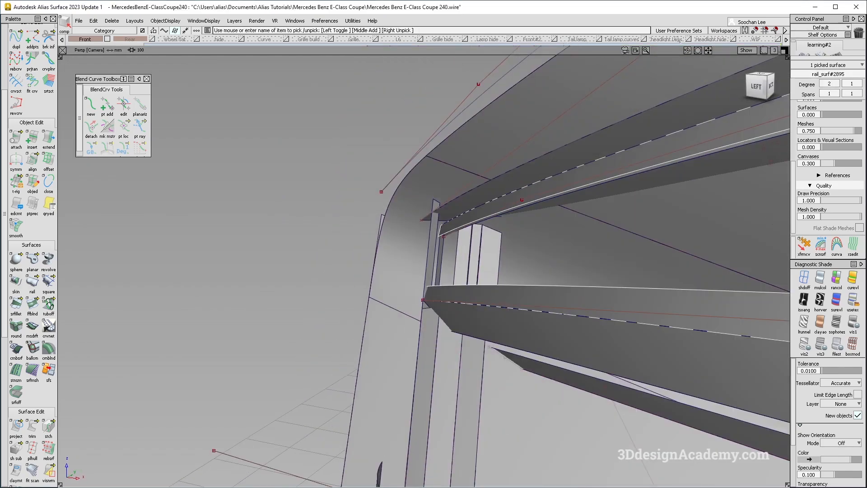
pyautogui.moveTo(710, 39); pyautogui.dragTo(718, 48)
pyautogui.keyDown('alt'); pyautogui.keyDown('shift'); pyautogui.moveTo(347, 271); pyautogui.dragTo(448, 321); pyautogui.keyUp('shift'); pyautogui.keyUp('alt')
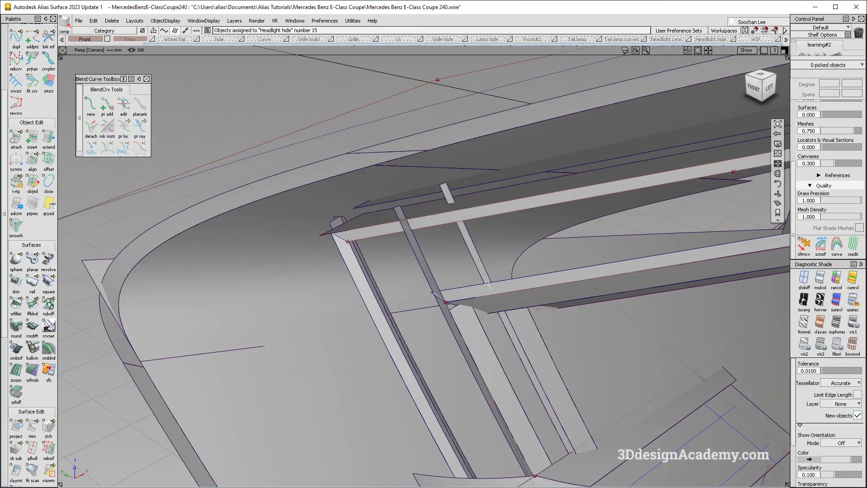
# Move the duplicated edge curve in the front view so its end meets the upright strip's inner edge at the mitred corner
pyautogui.hotkey('alt', 'm')
pyautogui.moveTo(456, 351)
pyautogui.keyDown('alt'); pyautogui.keyDown('shift'); pyautogui.mouseDown()
pyautogui.moveTo(596, 298)
pyautogui.moveTo(540, 329)
pyautogui.moveTo(444, 356)
pyautogui.mouseUp(); pyautogui.keyUp('shift'); pyautogui.keyUp('alt')
pyautogui.hotkey('alt', 'm')
pyautogui.scroll(5, 338, 245)
pyautogui.keyDown('ctrl'); pyautogui.keyDown('shift'); pyautogui.moveTo(397, 230); pyautogui.dragTo(363, 285); pyautogui.keyUp('shift'); pyautogui.keyUp('ctrl')
pyautogui.click(383, 250)
pyautogui.click(751, 87)
pyautogui.keyDown('alt'); pyautogui.keyDown('shift'); pyautogui.moveTo(342, 246); pyautogui.dragTo(434, 266, button='right'); pyautogui.keyUp('shift'); pyautogui.keyUp('alt')
pyautogui.keyDown('ctrl'); pyautogui.click(382, 304); pyautogui.keyUp('ctrl')
pyautogui.keyDown('ctrl'); pyautogui.keyDown('shift'); pyautogui.moveTo(355, 304); pyautogui.dragTo(367, 318, button='right'); pyautogui.keyUp('shift'); pyautogui.keyUp('ctrl')
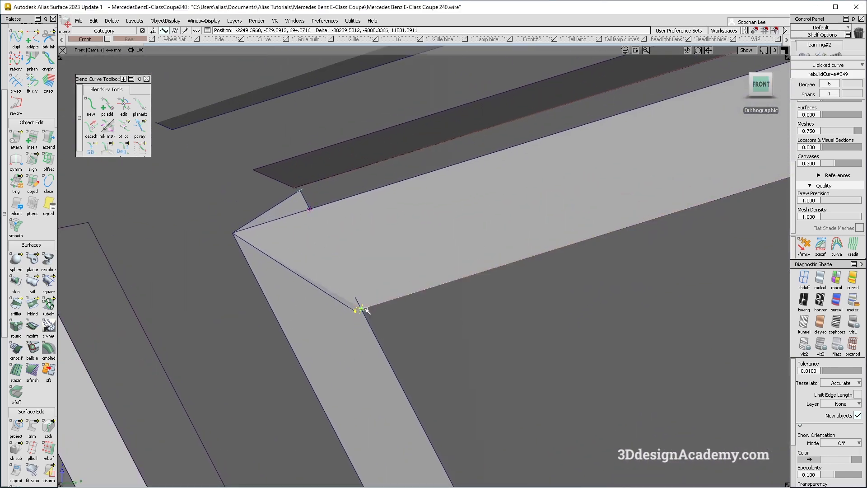
# Align the upper strip surface's lower edge to the duplicated curve with G0 continuity
pyautogui.doubleClick(33, 161)
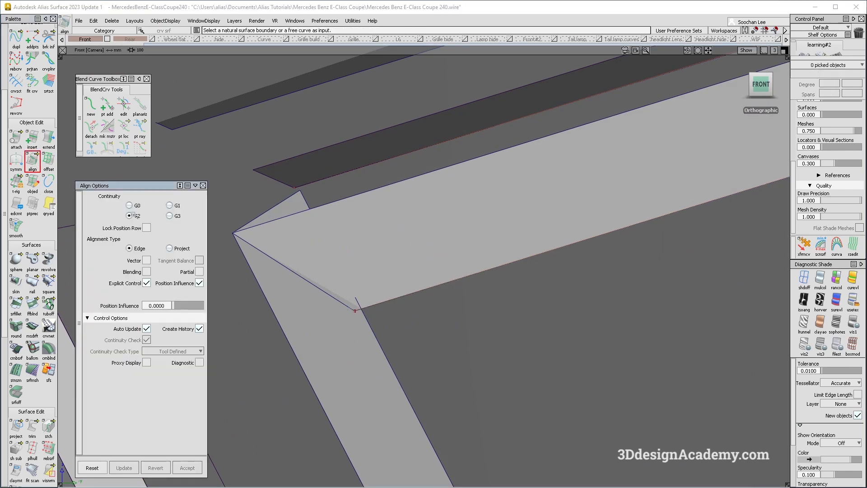
pyautogui.click(385, 302)
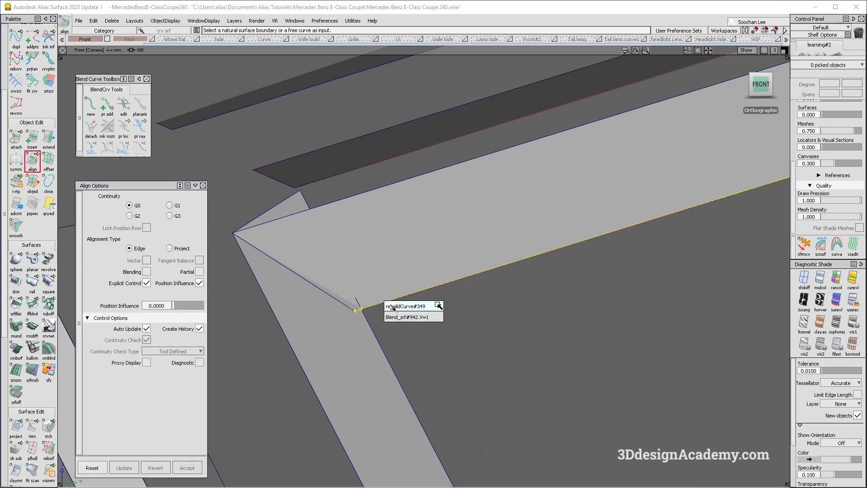
pyautogui.click(438, 316)
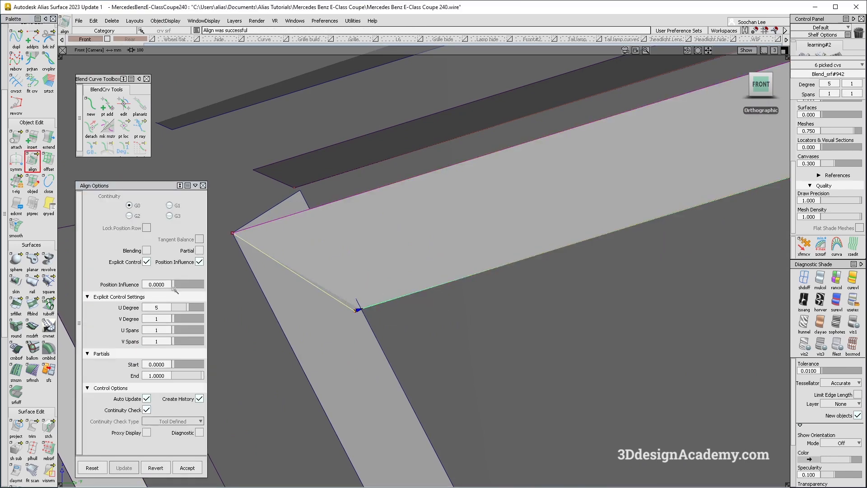
# Examine the aligned upper strip along its length and the whole headlight from the front
pyautogui.keyDown('alt'); pyautogui.keyDown('shift'); pyautogui.moveTo(397, 280); pyautogui.dragTo(159, 316, button='right'); pyautogui.keyUp('shift'); pyautogui.keyUp('alt')
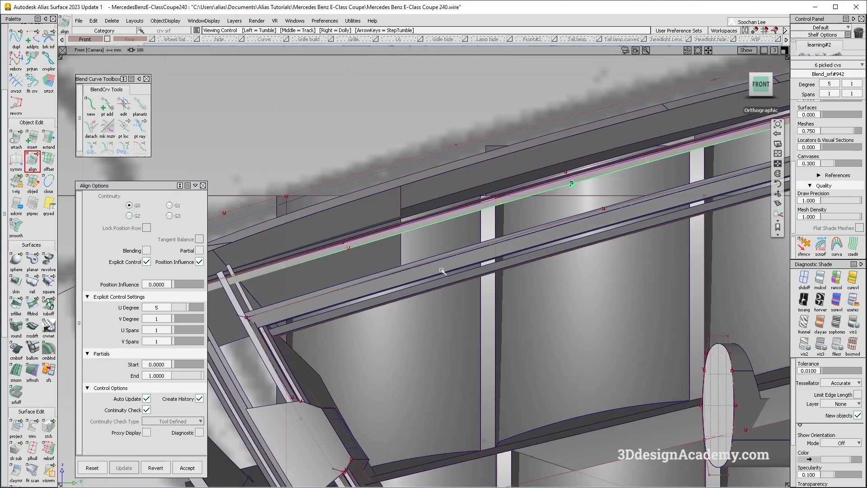
pyautogui.keyDown('alt'); pyautogui.keyDown('shift'); pyautogui.moveTo(492, 264); pyautogui.dragTo(432, 276, button='right'); pyautogui.keyUp('shift'); pyautogui.keyUp('alt')
pyautogui.keyDown('alt'); pyautogui.keyDown('shift'); pyautogui.moveTo(374, 283); pyautogui.dragTo(500, 239, button='middle'); pyautogui.keyUp('shift'); pyautogui.keyUp('alt')
pyautogui.keyDown('alt'); pyautogui.keyDown('shift'); pyautogui.moveTo(362, 268); pyautogui.dragTo(564, 246, button='right'); pyautogui.keyUp('shift'); pyautogui.keyUp('alt')
pyautogui.press('F8')
pyautogui.keyDown('alt'); pyautogui.keyDown('shift'); pyautogui.moveTo(426, 291); pyautogui.dragTo(399, 296, button='right'); pyautogui.keyUp('shift'); pyautogui.keyUp('alt')
pyautogui.click(760, 85)
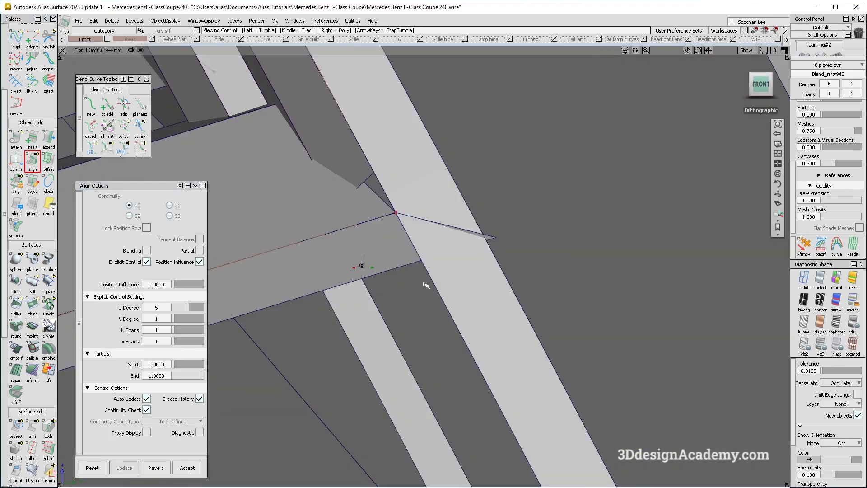
pyautogui.keyDown('alt'); pyautogui.keyDown('shift'); pyautogui.moveTo(410, 267); pyautogui.dragTo(280, 307, button='right'); pyautogui.keyUp('shift'); pyautogui.keyUp('alt')
pyautogui.keyDown('alt'); pyautogui.keyDown('shift'); pyautogui.moveTo(312, 294); pyautogui.dragTo(542, 314, button='middle'); pyautogui.keyUp('shift'); pyautogui.keyUp('alt')
pyautogui.keyDown('alt'); pyautogui.keyDown('shift'); pyautogui.moveTo(542, 314); pyautogui.dragTo(456, 343, button='right'); pyautogui.keyUp('shift'); pyautogui.keyUp('alt')
pyautogui.keyDown('alt'); pyautogui.keyDown('shift'); pyautogui.moveTo(595, 273); pyautogui.dragTo(441, 325, button='right'); pyautogui.keyUp('shift'); pyautogui.keyUp('alt')
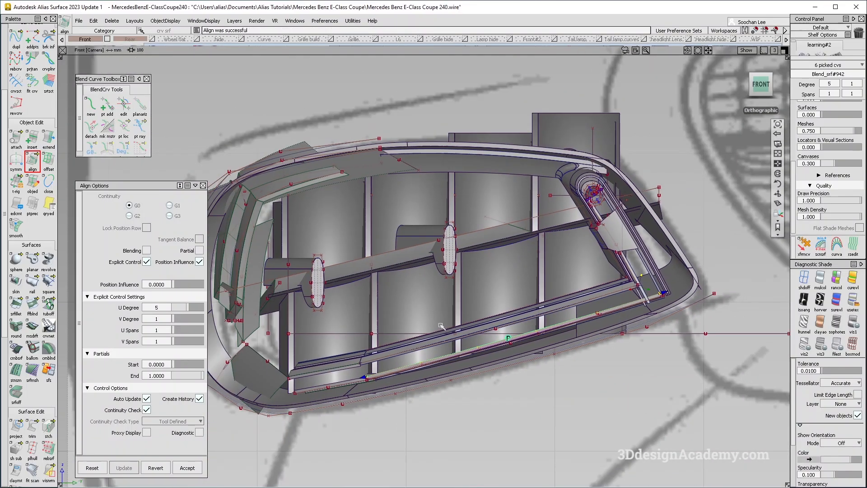
pyautogui.click(743, 67)
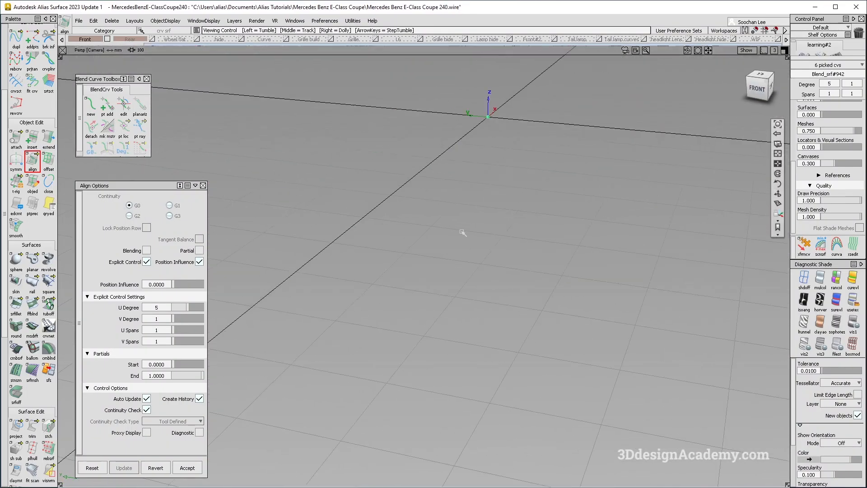
pyautogui.hotkey('alt', 'l')
pyautogui.keyDown('alt'); pyautogui.keyDown('shift'); pyautogui.moveTo(425, 280); pyautogui.dragTo(386, 474); pyautogui.keyUp('shift'); pyautogui.keyUp('alt')
pyautogui.keyDown('alt'); pyautogui.keyDown('shift'); pyautogui.moveTo(397, 388); pyautogui.dragTo(420, 316); pyautogui.keyUp('shift'); pyautogui.keyUp('alt')
pyautogui.click(742, 87)
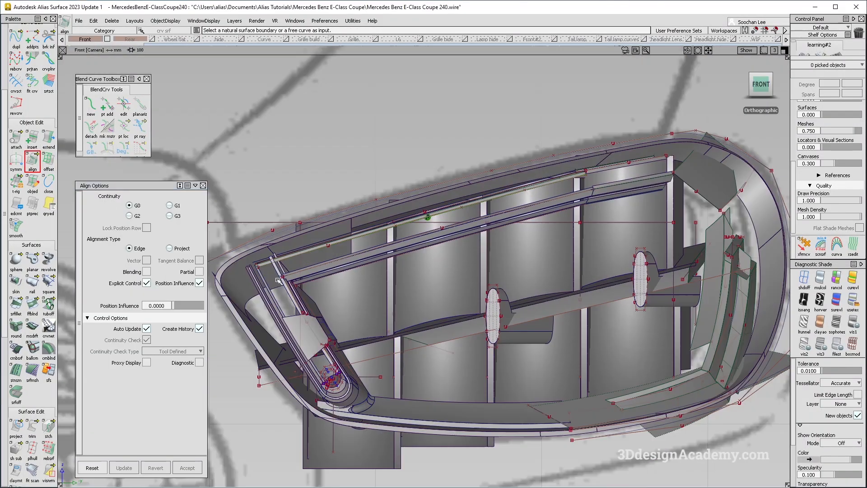
# Duplicate the upper edge of the second horizontal strip as a curve near its front corner
pyautogui.keyDown('alt'); pyautogui.keyDown('shift'); pyautogui.moveTo(285, 275); pyautogui.dragTo(404, 246, button='right'); pyautogui.keyUp('shift'); pyautogui.keyUp('alt')
pyautogui.keyDown('alt'); pyautogui.keyDown('shift'); pyautogui.moveTo(404, 245); pyautogui.dragTo(490, 251, button='middle'); pyautogui.keyUp('shift'); pyautogui.keyUp('alt')
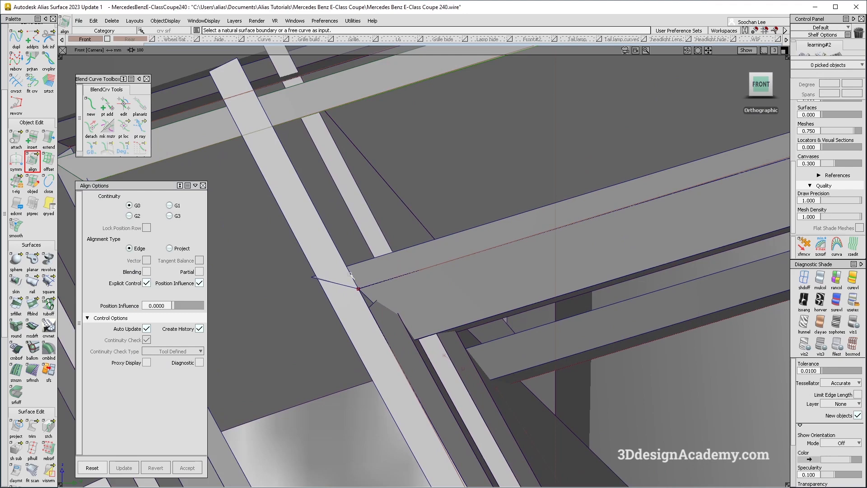
pyautogui.click(32, 160)
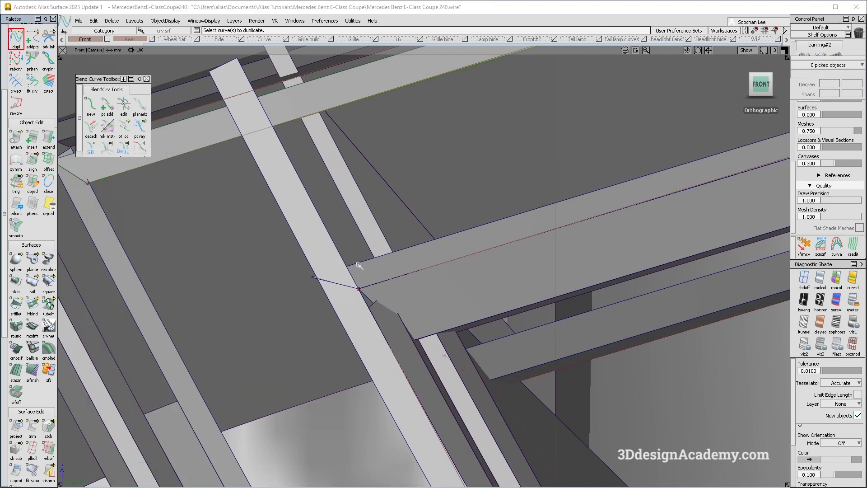
pyautogui.click(358, 263)
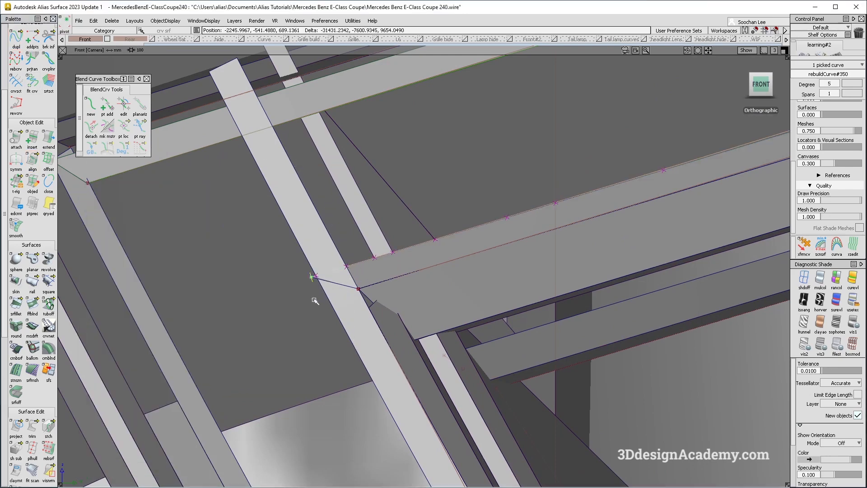
# Set the new curve's pivot at its front end, move that end to the strip's pointed corner, and clear the selection
pyautogui.keyDown('ctrl'); pyautogui.keyDown('shift'); pyautogui.moveTo(323, 297); pyautogui.dragTo(322, 281, button='middle'); pyautogui.keyUp('shift'); pyautogui.keyUp('ctrl')
pyautogui.keyDown('ctrl'); pyautogui.keyDown('alt'); pyautogui.moveTo(316, 276); pyautogui.dragTo(311, 268); pyautogui.keyUp('alt'); pyautogui.keyUp('ctrl')
pyautogui.keyDown('alt'); pyautogui.keyDown('shift'); pyautogui.moveTo(345, 276); pyautogui.dragTo(388, 291, button='right'); pyautogui.keyUp('shift'); pyautogui.keyUp('alt')
pyautogui.keyDown('ctrl'); pyautogui.keyDown('shift'); pyautogui.moveTo(333, 361); pyautogui.dragTo(333, 397); pyautogui.keyUp('shift'); pyautogui.keyUp('ctrl')
# Align the second horizontal strip's end surface to the adjusted curve along its upper edge with G0 continuity and position influence 1.0
pyautogui.click(32, 165)
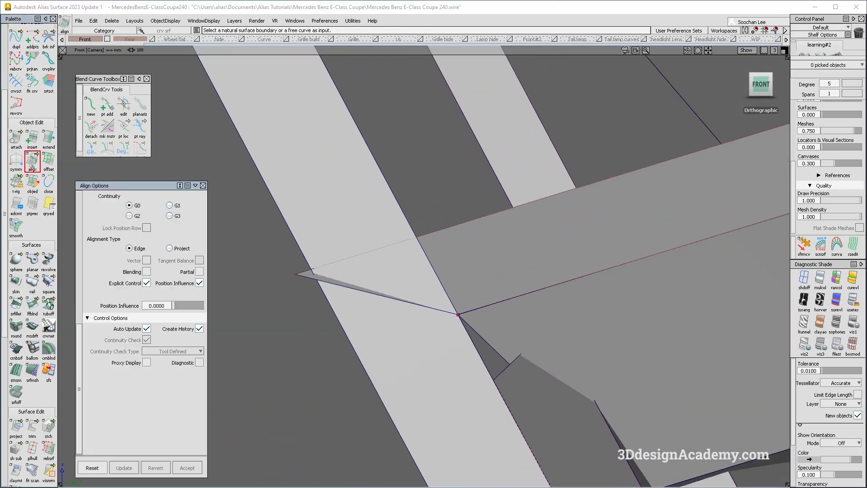
pyautogui.click(447, 230)
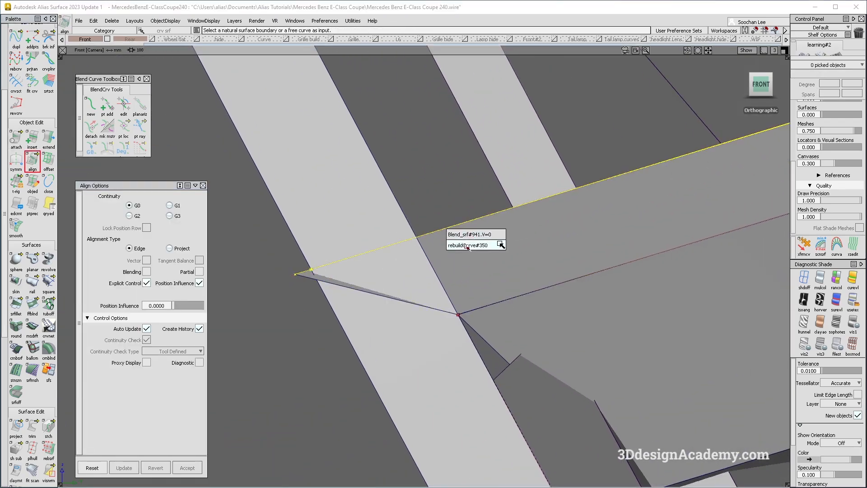
pyautogui.click(467, 235)
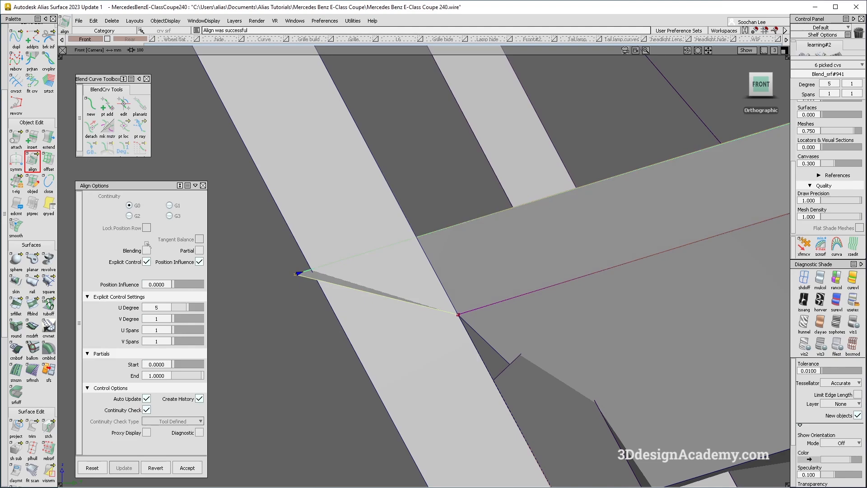
pyautogui.moveTo(171, 277); pyautogui.dragTo(317, 281)
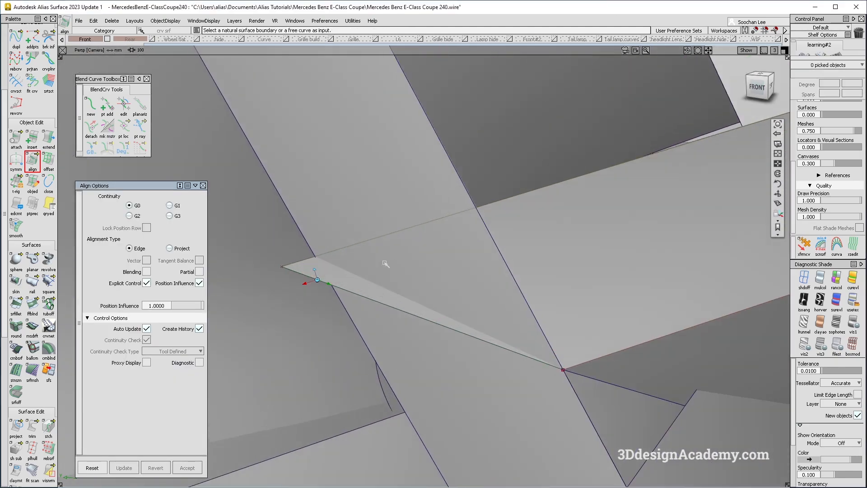
# Delete the helper curve duplicated from the second horizontal strip's upper edge
pyautogui.keyDown('alt'); pyautogui.keyDown('shift'); pyautogui.moveTo(385, 264); pyautogui.dragTo(303, 268); pyautogui.keyUp('shift'); pyautogui.keyUp('alt')
pyautogui.keyDown('alt'); pyautogui.keyDown('shift'); pyautogui.moveTo(303, 267); pyautogui.dragTo(284, 273, button='right'); pyautogui.keyUp('shift'); pyautogui.keyUp('alt')
pyautogui.keyDown('alt'); pyautogui.keyDown('shift'); pyautogui.moveTo(285, 274); pyautogui.dragTo(316, 282); pyautogui.keyUp('shift'); pyautogui.keyUp('alt')
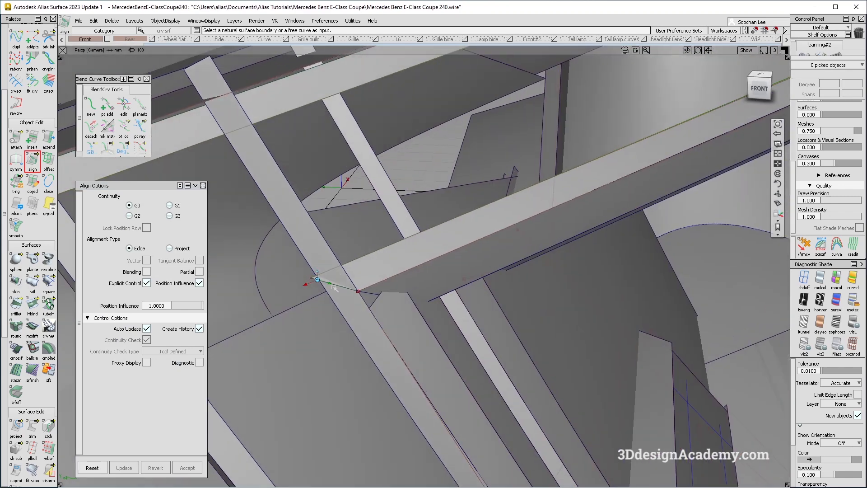
pyautogui.keyDown('alt'); pyautogui.keyDown('shift'); pyautogui.moveTo(316, 282); pyautogui.dragTo(370, 270, button='middle'); pyautogui.keyUp('shift'); pyautogui.keyUp('alt')
pyautogui.keyDown('alt'); pyautogui.keyDown('shift'); pyautogui.moveTo(370, 270); pyautogui.dragTo(307, 248); pyautogui.keyUp('shift'); pyautogui.keyUp('alt')
pyautogui.keyDown('alt'); pyautogui.keyDown('shift'); pyautogui.moveTo(307, 248); pyautogui.dragTo(378, 256, button='middle'); pyautogui.keyUp('shift'); pyautogui.keyUp('alt')
pyautogui.keyDown('ctrl'); pyautogui.keyDown('shift'); pyautogui.moveTo(317, 208); pyautogui.dragTo(370, 230); pyautogui.keyUp('shift'); pyautogui.keyUp('ctrl')
pyautogui.click(543, 286)
pyautogui.press('Delete')
pyautogui.press('Return')
pyautogui.keyDown('alt'); pyautogui.keyDown('shift'); pyautogui.moveTo(323, 234); pyautogui.dragTo(423, 267); pyautogui.keyUp('shift'); pyautogui.keyUp('alt')
pyautogui.keyDown('alt'); pyautogui.keyDown('shift'); pyautogui.moveTo(422, 268); pyautogui.dragTo(475, 182, button='middle'); pyautogui.keyUp('shift'); pyautogui.keyUp('alt')
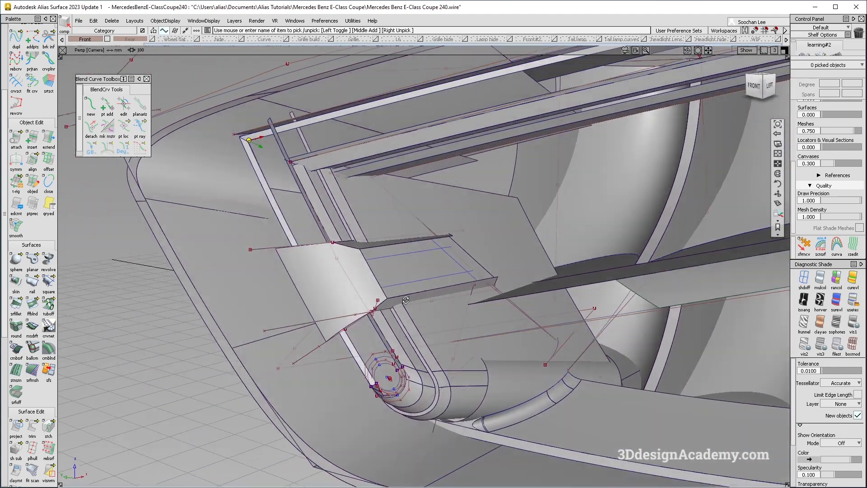
pyautogui.keyDown('alt'); pyautogui.keyDown('shift'); pyautogui.moveTo(475, 182); pyautogui.dragTo(483, 221); pyautogui.keyUp('shift'); pyautogui.keyUp('alt')
pyautogui.scroll(8, 432, 377)
pyautogui.keyDown('alt'); pyautogui.keyDown('shift'); pyautogui.moveTo(375, 342); pyautogui.dragTo(369, 396); pyautogui.keyUp('shift'); pyautogui.keyUp('alt')
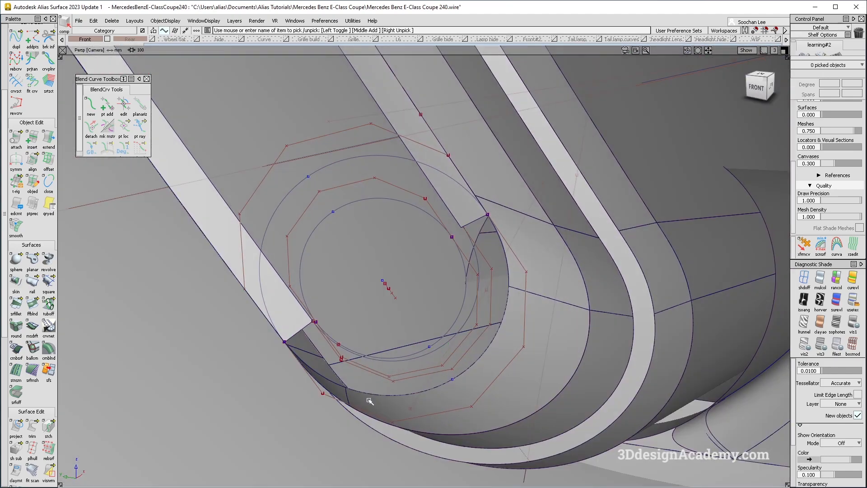
pyautogui.keyDown('alt'); pyautogui.keyDown('shift'); pyautogui.moveTo(360, 307); pyautogui.dragTo(465, 291); pyautogui.keyUp('shift'); pyautogui.keyUp('alt')
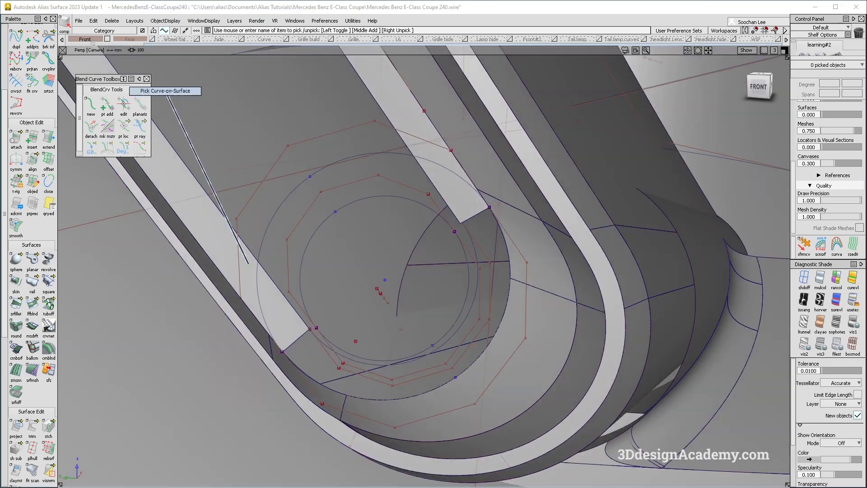
pyautogui.doubleClick(34, 165)
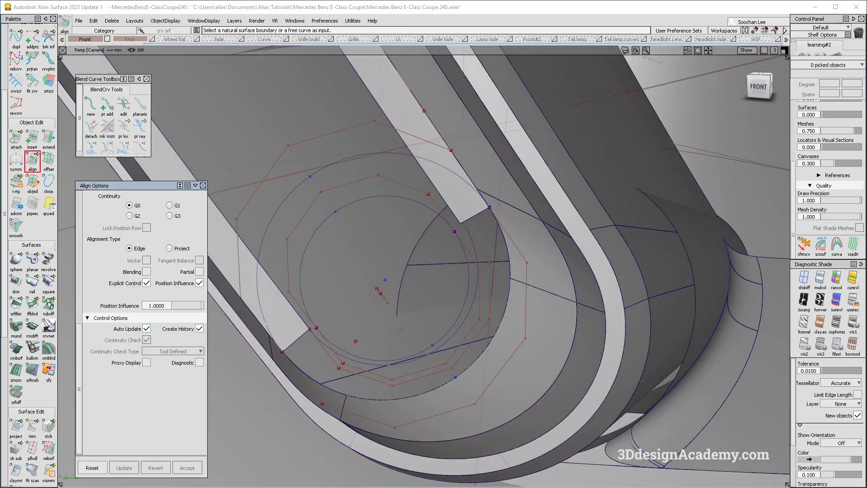
pyautogui.click(316, 342)
pyautogui.keyDown('alt'); pyautogui.keyDown('shift'); pyautogui.moveTo(316, 342); pyautogui.dragTo(402, 271); pyautogui.keyUp('shift'); pyautogui.keyUp('alt')
pyautogui.scroll(5, 486, 226)
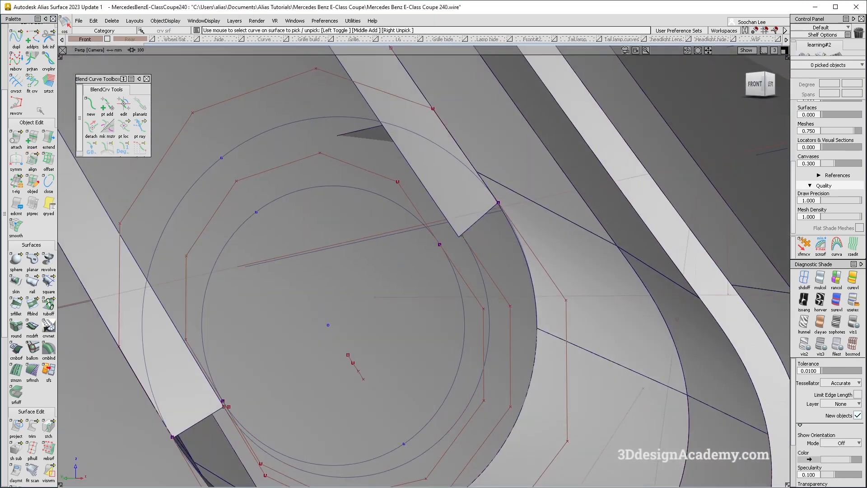
# Stretch the inner arc's upper end to the inner corner of the rear vertical strip at the rounded lower end
pyautogui.click(32, 84)
pyautogui.scroll(4, 43, 115)
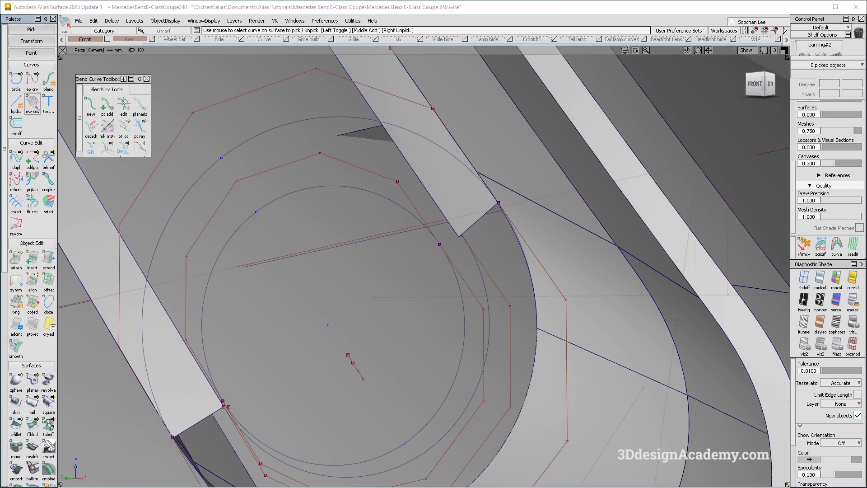
pyautogui.click(82, 159)
pyautogui.click(467, 247)
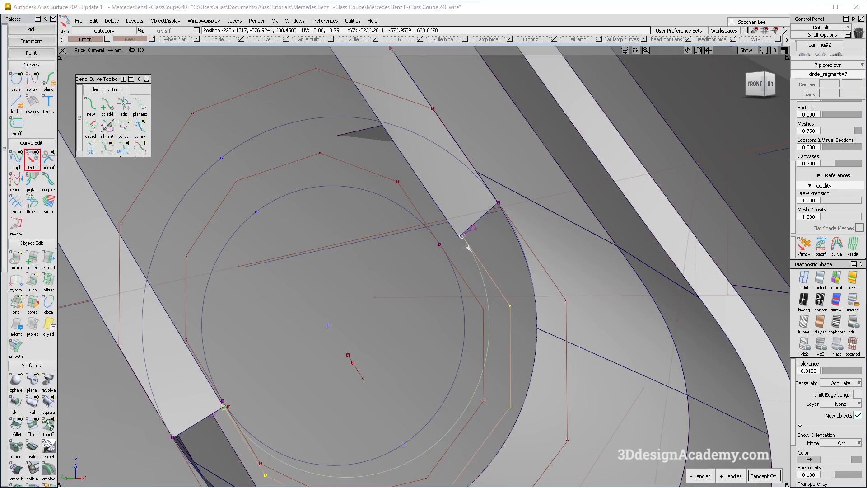
pyautogui.moveTo(471, 230); pyautogui.dragTo(477, 225)
pyautogui.keyDown('alt'); pyautogui.keyDown('shift'); pyautogui.moveTo(332, 322); pyautogui.dragTo(341, 424); pyautogui.keyUp('shift'); pyautogui.keyUp('alt')
# Align the inner arc's lower end to the front vertical strip's inner edge with G1 continuity, turning on proxy display and blending
pyautogui.doubleClick(32, 281)
pyautogui.keyDown('alt'); pyautogui.keyDown('shift'); pyautogui.moveTo(235, 384); pyautogui.dragTo(273, 334); pyautogui.keyUp('shift'); pyautogui.keyUp('alt')
pyautogui.click(273, 334)
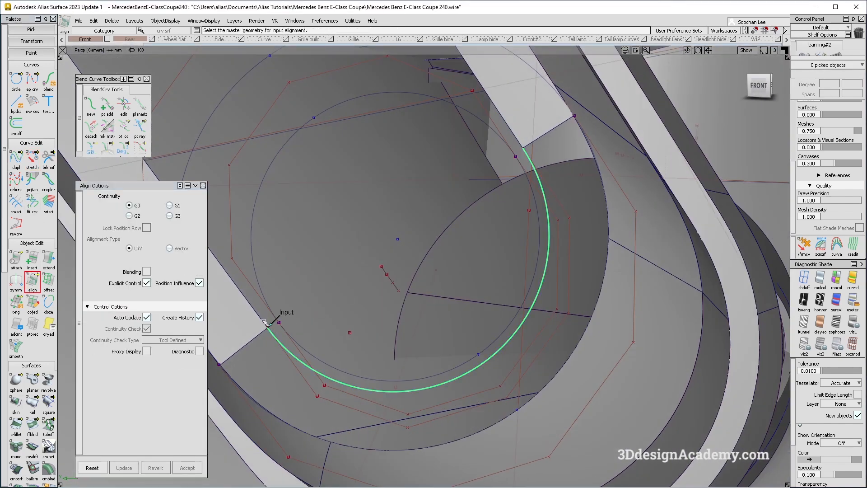
pyautogui.click(264, 323)
pyautogui.click(169, 205)
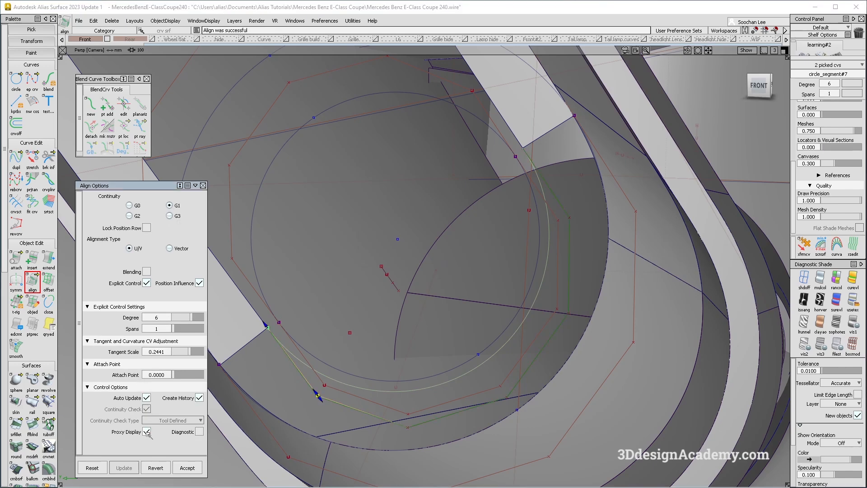
pyautogui.keyDown('alt'); pyautogui.keyDown('shift'); pyautogui.moveTo(370, 366); pyautogui.dragTo(400, 357); pyautogui.keyUp('shift'); pyautogui.keyUp('alt')
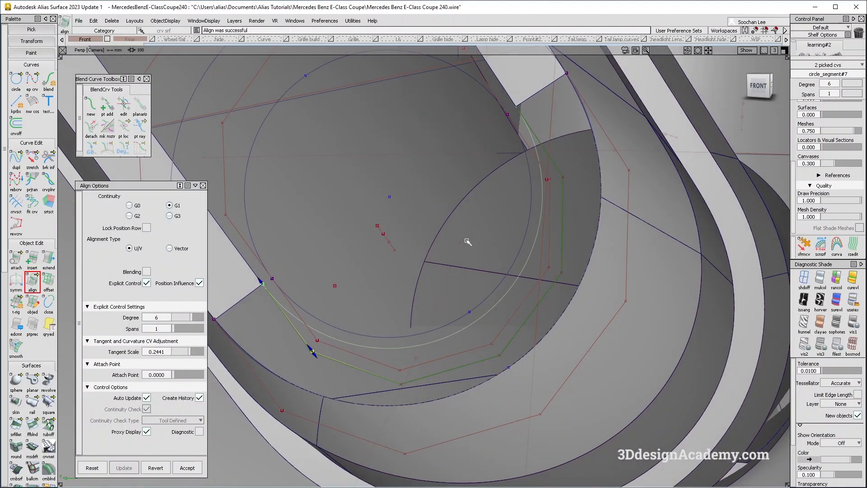
pyautogui.keyDown('alt'); pyautogui.keyDown('shift'); pyautogui.moveTo(483, 233); pyautogui.dragTo(477, 254); pyautogui.keyUp('shift'); pyautogui.keyUp('alt')
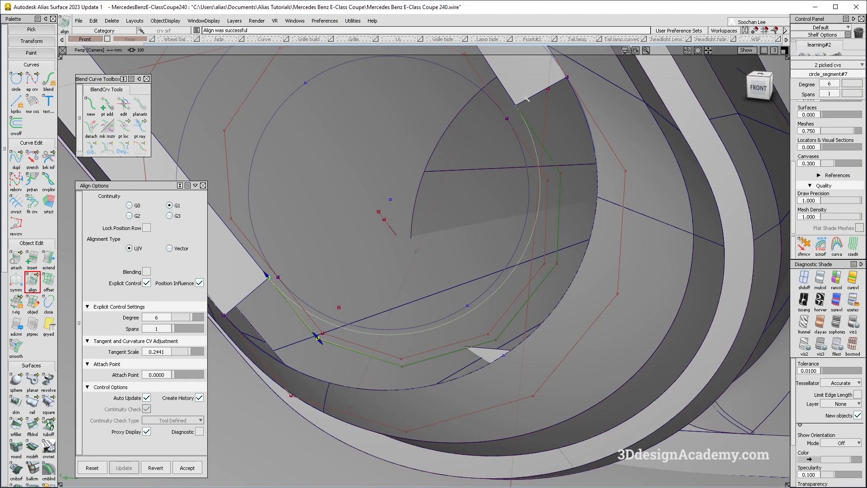
pyautogui.keyDown('alt'); pyautogui.keyDown('shift'); pyautogui.moveTo(298, 266); pyautogui.dragTo(485, 180); pyautogui.keyUp('shift'); pyautogui.keyUp('alt')
pyautogui.keyDown('alt'); pyautogui.keyDown('shift'); pyautogui.moveTo(529, 102); pyautogui.dragTo(501, 120); pyautogui.keyUp('shift'); pyautogui.keyUp('alt')
pyautogui.click(146, 272)
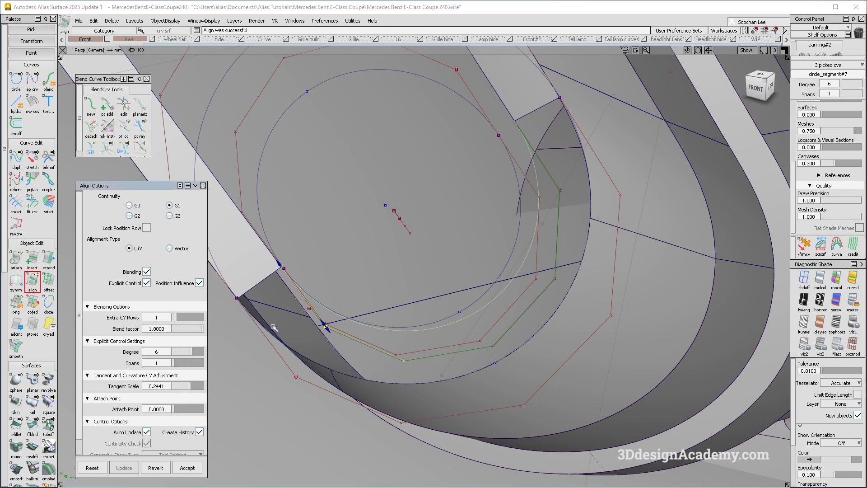
# Align the inner arc's other end to the rear vertical strip's inner edge with G1 continuity and blending
pyautogui.keyDown('alt'); pyautogui.keyDown('shift'); pyautogui.moveTo(299, 340); pyautogui.dragTo(472, 198); pyautogui.keyUp('shift'); pyautogui.keyUp('alt')
pyautogui.click(470, 194)
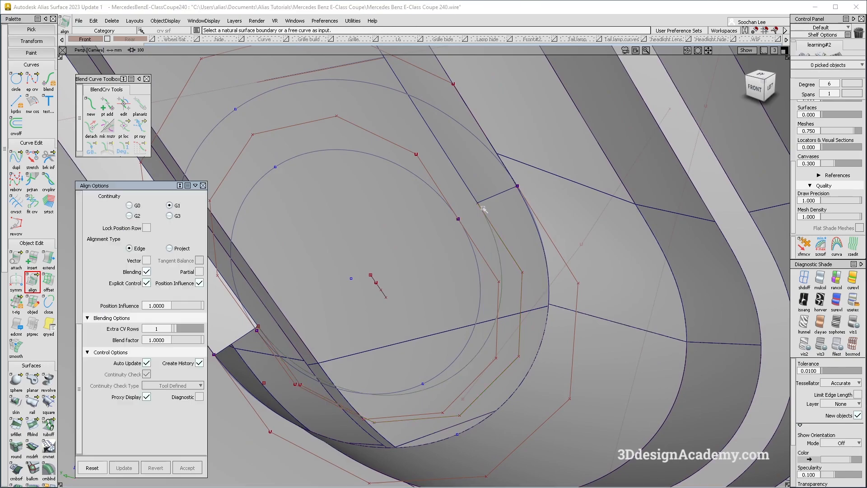
pyautogui.click(475, 198)
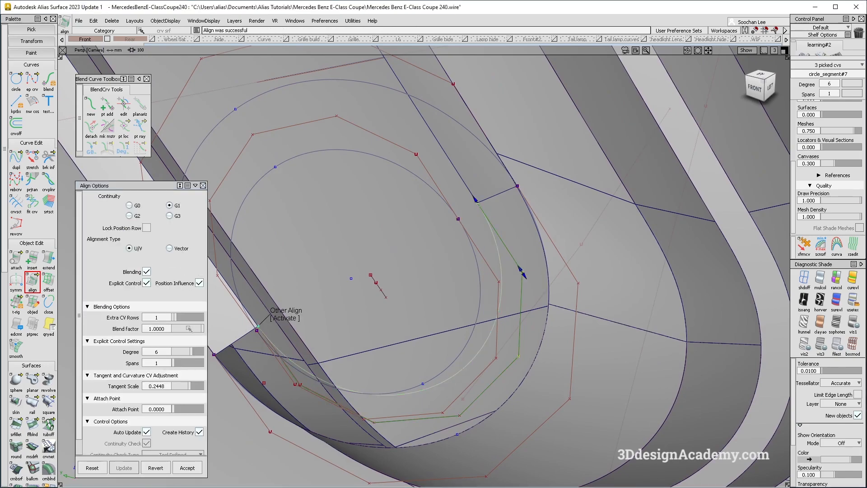
pyautogui.keyDown('alt'); pyautogui.keyDown('shift'); pyautogui.moveTo(448, 334); pyautogui.dragTo(426, 357); pyautogui.keyUp('shift'); pyautogui.keyUp('alt')
pyautogui.keyDown('ctrl'); pyautogui.keyDown('shift'); pyautogui.moveTo(480, 361); pyautogui.dragTo(480, 342); pyautogui.keyUp('shift'); pyautogui.keyUp('ctrl')
pyautogui.keyDown('alt'); pyautogui.keyDown('shift'); pyautogui.moveTo(480, 343); pyautogui.dragTo(500, 242, button='right'); pyautogui.keyUp('shift'); pyautogui.keyUp('alt')
pyautogui.keyDown('ctrl'); pyautogui.keyDown('shift'); pyautogui.moveTo(500, 242); pyautogui.dragTo(485, 217); pyautogui.keyUp('shift'); pyautogui.keyUp('ctrl')
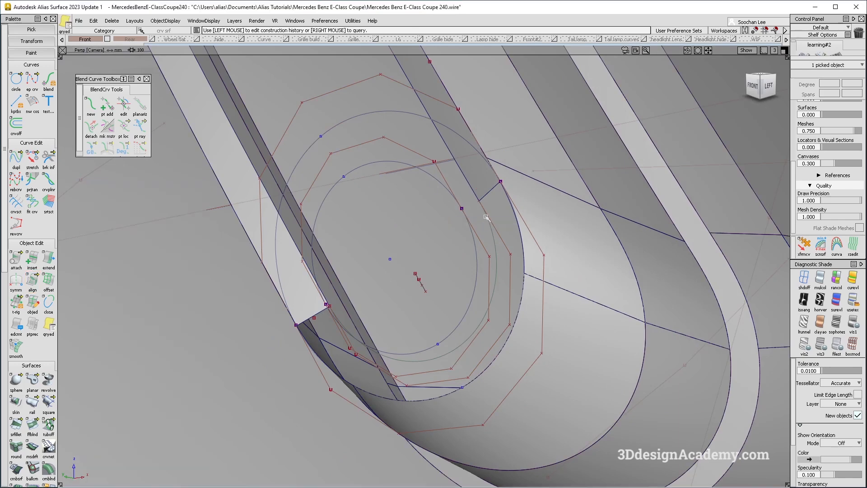
pyautogui.click(486, 217)
pyautogui.keyDown('alt'); pyautogui.keyDown('shift'); pyautogui.moveTo(429, 312); pyautogui.dragTo(479, 334); pyautogui.keyUp('shift'); pyautogui.keyUp('alt')
pyautogui.click(33, 282)
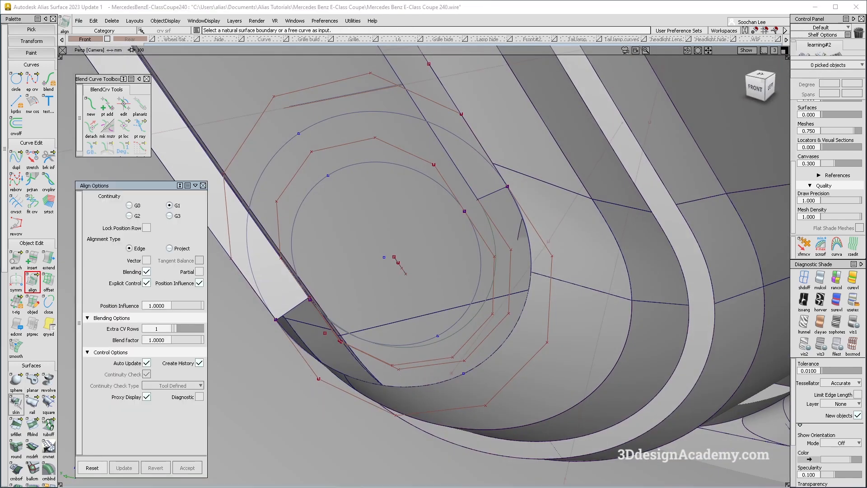
# Skin a surface between the inner arc and the outer edge of the rounded lower end
pyautogui.click(17, 403)
pyautogui.click(441, 339)
pyautogui.click(457, 380)
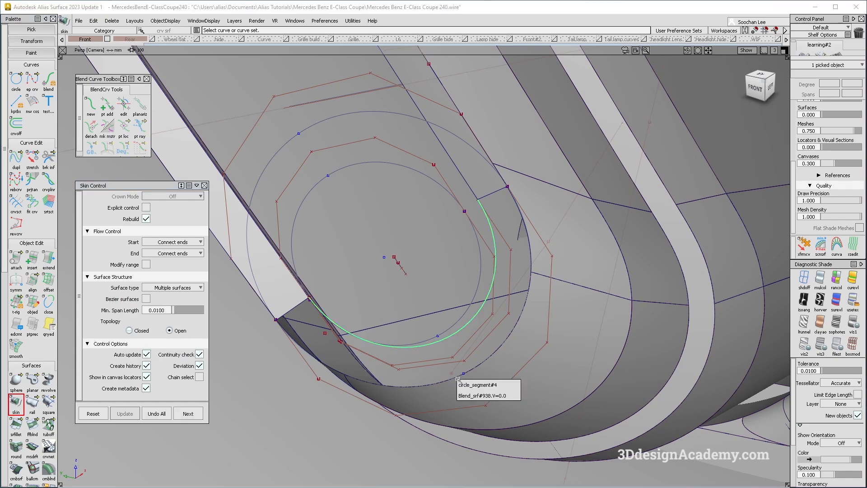
pyautogui.click(471, 395)
pyautogui.keyDown('alt'); pyautogui.keyDown('shift'); pyautogui.moveTo(412, 346); pyautogui.dragTo(372, 316); pyautogui.keyUp('shift'); pyautogui.keyUp('alt')
pyautogui.keyDown('alt'); pyautogui.keyDown('shift'); pyautogui.moveTo(261, 362); pyautogui.dragTo(380, 335, button='right'); pyautogui.keyUp('shift'); pyautogui.keyUp('alt')
pyautogui.keyDown('alt'); pyautogui.keyDown('shift'); pyautogui.moveTo(380, 335); pyautogui.dragTo(358, 362); pyautogui.keyUp('shift'); pyautogui.keyUp('alt')
pyautogui.keyDown('alt'); pyautogui.keyDown('shift'); pyautogui.moveTo(358, 362); pyautogui.dragTo(317, 370, button='right'); pyautogui.keyUp('shift'); pyautogui.keyUp('alt')
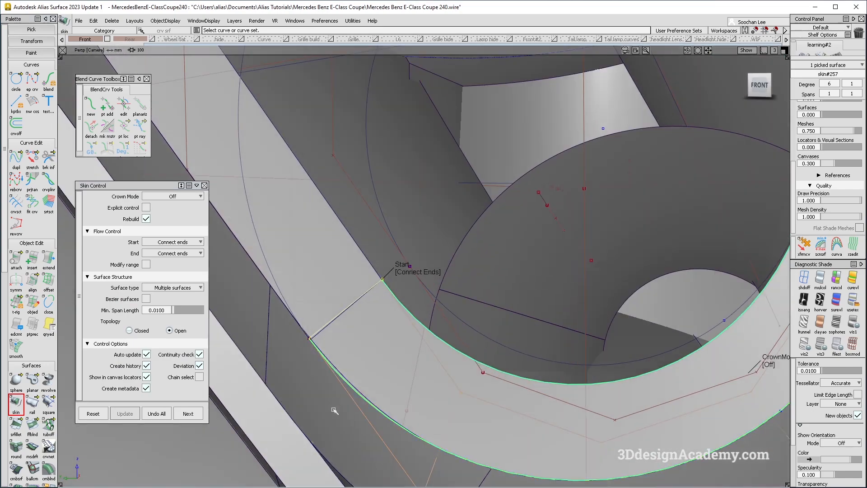
# Examine the seam between the new skin surface and the front vertical strip up close
pyautogui.keyDown('ctrl'); pyautogui.keyDown('shift'); pyautogui.moveTo(334, 410); pyautogui.dragTo(360, 335); pyautogui.keyUp('shift'); pyautogui.keyUp('ctrl')
pyautogui.click(326, 304)
pyautogui.keyDown('alt'); pyautogui.keyDown('shift'); pyautogui.moveTo(402, 289); pyautogui.dragTo(367, 300, button='right'); pyautogui.keyUp('shift'); pyautogui.keyUp('alt')
pyautogui.keyDown('alt'); pyautogui.keyDown('shift'); pyautogui.moveTo(367, 299); pyautogui.dragTo(322, 332); pyautogui.keyUp('shift'); pyautogui.keyUp('alt')
pyautogui.keyDown('alt'); pyautogui.keyDown('shift'); pyautogui.moveTo(322, 332); pyautogui.dragTo(392, 306, button='right'); pyautogui.keyUp('shift'); pyautogui.keyUp('alt')
pyautogui.keyDown('alt'); pyautogui.keyDown('shift'); pyautogui.moveTo(392, 305); pyautogui.dragTo(221, 355); pyautogui.keyUp('shift'); pyautogui.keyUp('alt')
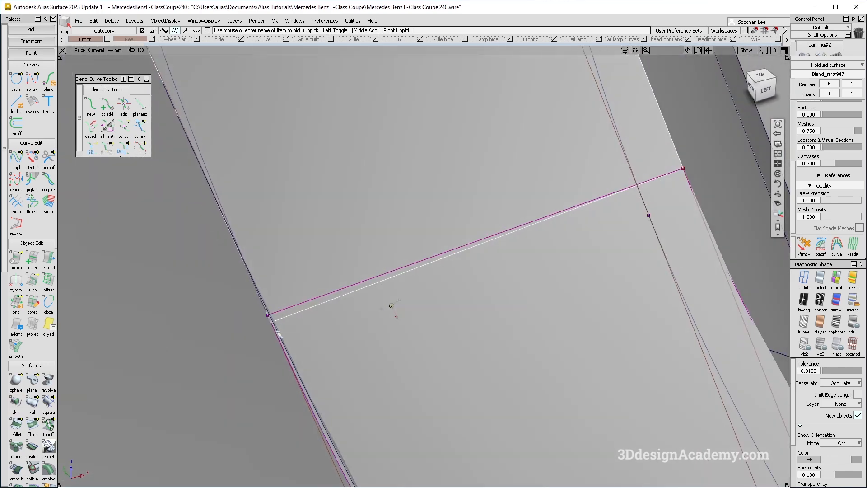
pyautogui.keyDown('alt'); pyautogui.keyDown('shift'); pyautogui.moveTo(397, 296); pyautogui.dragTo(352, 316, button='right'); pyautogui.keyUp('shift'); pyautogui.keyUp('alt')
pyautogui.keyDown('alt'); pyautogui.keyDown('shift'); pyautogui.moveTo(352, 315); pyautogui.dragTo(489, 298); pyautogui.keyUp('shift'); pyautogui.keyUp('alt')
pyautogui.keyDown('alt'); pyautogui.keyDown('shift'); pyautogui.moveTo(490, 298); pyautogui.dragTo(415, 314, button='right'); pyautogui.keyUp('shift'); pyautogui.keyUp('alt')
pyautogui.click(479, 252)
pyautogui.keyDown('alt'); pyautogui.keyDown('shift'); pyautogui.moveTo(478, 253); pyautogui.dragTo(411, 266, button='right'); pyautogui.keyUp('shift'); pyautogui.keyUp('alt')
pyautogui.keyDown('alt'); pyautogui.keyDown('shift'); pyautogui.moveTo(411, 266); pyautogui.dragTo(406, 254); pyautogui.keyUp('shift'); pyautogui.keyUp('alt')
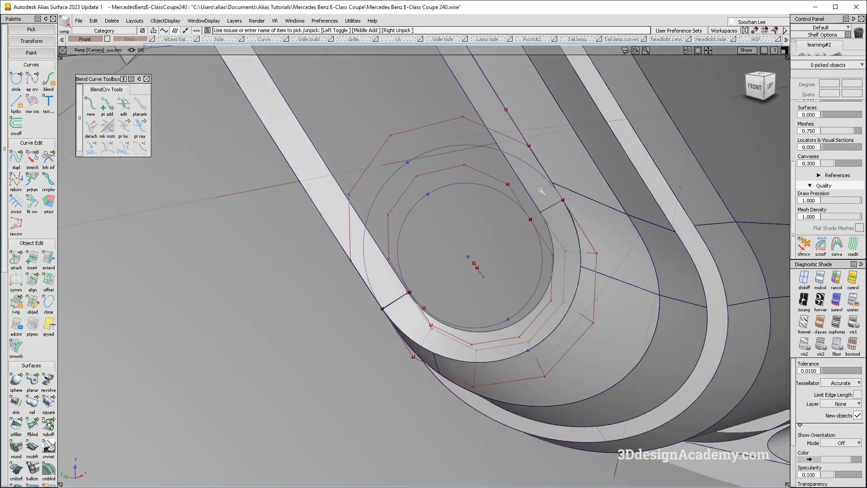
# Examine the whole headlight and its light strips with curves and edges hidden
pyautogui.keyDown('alt'); pyautogui.keyDown('shift'); pyautogui.moveTo(571, 221); pyautogui.dragTo(589, 244); pyautogui.keyUp('shift'); pyautogui.keyUp('alt')
pyautogui.keyDown('ctrl'); pyautogui.keyDown('shift'); pyautogui.moveTo(589, 245); pyautogui.dragTo(492, 316, button='right'); pyautogui.keyUp('shift'); pyautogui.keyUp('ctrl')
pyautogui.keyDown('alt'); pyautogui.keyDown('shift'); pyautogui.moveTo(492, 316); pyautogui.dragTo(547, 312); pyautogui.keyUp('shift'); pyautogui.keyUp('alt')
pyautogui.keyDown('alt'); pyautogui.keyDown('shift'); pyautogui.moveTo(548, 311); pyautogui.dragTo(509, 325, button='right'); pyautogui.keyUp('shift'); pyautogui.keyUp('alt')
pyautogui.keyDown('alt'); pyautogui.keyDown('shift'); pyautogui.moveTo(509, 324); pyautogui.dragTo(478, 328); pyautogui.keyUp('shift'); pyautogui.keyUp('alt')
pyautogui.keyDown('alt'); pyautogui.keyDown('shift'); pyautogui.moveTo(479, 327); pyautogui.dragTo(456, 330, button='right'); pyautogui.keyUp('shift'); pyautogui.keyUp('alt')
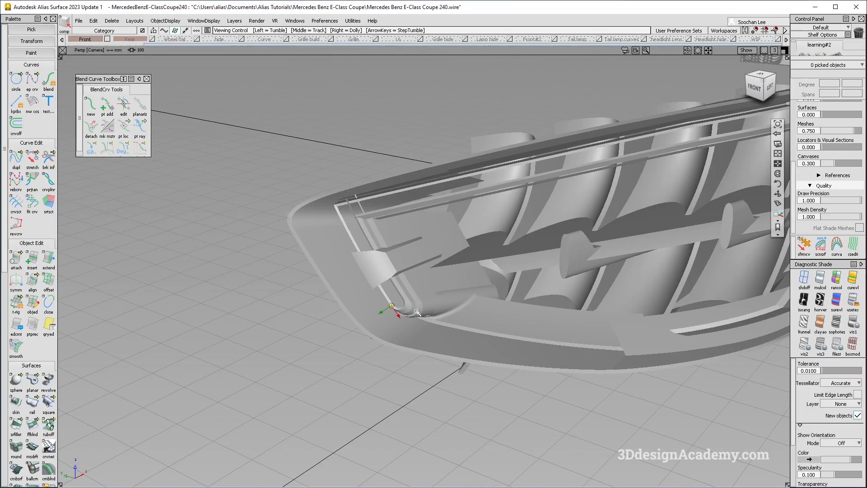
pyautogui.keyDown('alt'); pyautogui.keyDown('shift'); pyautogui.moveTo(416, 312); pyautogui.dragTo(388, 318); pyautogui.keyUp('shift'); pyautogui.keyUp('alt')
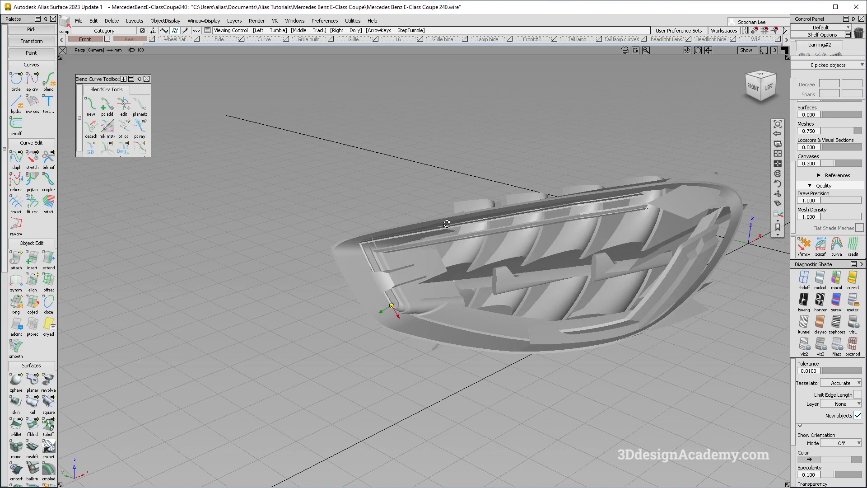
pyautogui.keyDown('alt'); pyautogui.keyDown('shift'); pyautogui.moveTo(388, 276); pyautogui.dragTo(481, 258); pyautogui.keyUp('shift'); pyautogui.keyUp('alt')
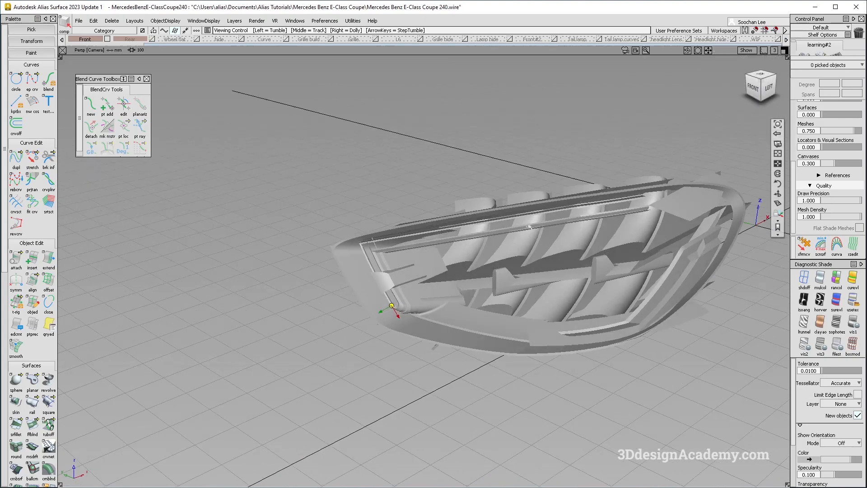
# Show the curves and edges again and delete the construction history of the surfaces around the rounded lower end
pyautogui.hotkey('alt', 'm')
pyautogui.keyDown('alt'); pyautogui.keyDown('shift'); pyautogui.moveTo(400, 307); pyautogui.dragTo(510, 275, button='right'); pyautogui.keyUp('shift'); pyautogui.keyUp('alt')
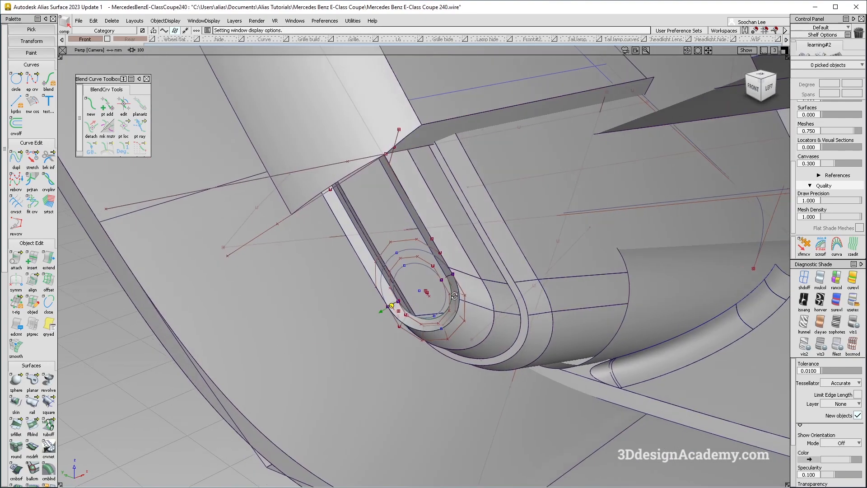
pyautogui.keyDown('alt'); pyautogui.keyDown('shift'); pyautogui.moveTo(424, 289); pyautogui.dragTo(501, 282); pyautogui.keyUp('shift'); pyautogui.keyUp('alt')
pyautogui.keyDown('alt'); pyautogui.keyDown('shift'); pyautogui.moveTo(468, 285); pyautogui.dragTo(513, 255, button='right'); pyautogui.keyUp('shift'); pyautogui.keyUp('alt')
pyautogui.moveTo(518, 231); pyautogui.dragTo(408, 329)
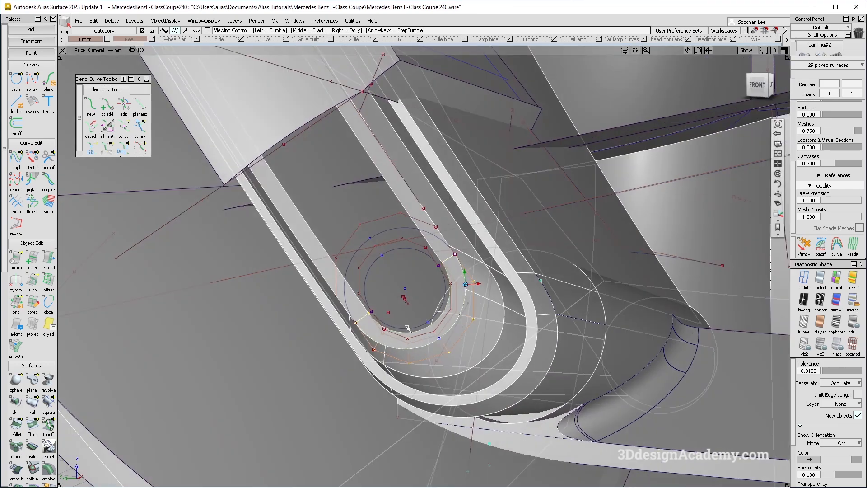
pyautogui.click(112, 20)
pyautogui.click(116, 48)
pyautogui.click(386, 299)
# Draw an edit point curve across the front vertical strip at its seam with the skin, from the outer corner to the inner corner
pyautogui.keyDown('alt'); pyautogui.keyDown('shift'); pyautogui.moveTo(363, 317); pyautogui.dragTo(422, 302, button='right'); pyautogui.keyUp('shift'); pyautogui.keyUp('alt')
pyautogui.keyDown('alt'); pyautogui.keyDown('shift'); pyautogui.moveTo(413, 305); pyautogui.dragTo(375, 307); pyautogui.keyUp('shift'); pyautogui.keyUp('alt')
pyautogui.keyDown('ctrl'); pyautogui.keyDown('shift'); pyautogui.moveTo(375, 374); pyautogui.dragTo(329, 302); pyautogui.keyUp('shift'); pyautogui.keyUp('ctrl')
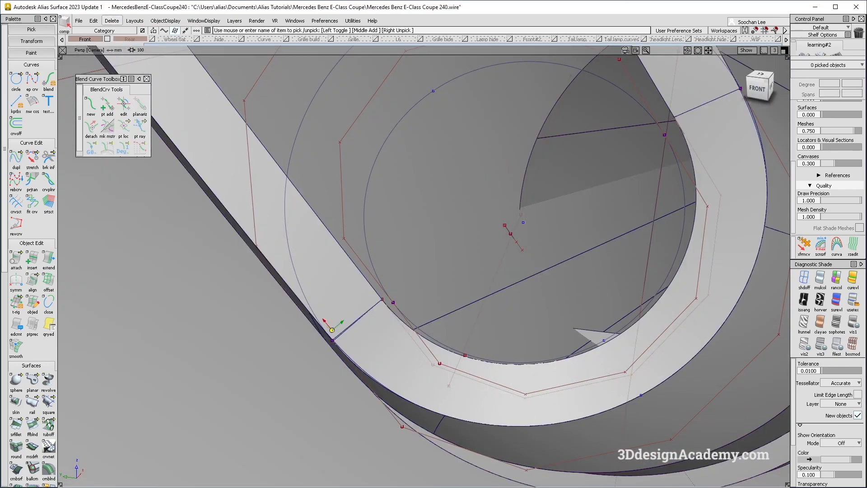
pyautogui.keyDown('alt'); pyautogui.keyDown('shift'); pyautogui.moveTo(331, 325); pyautogui.dragTo(377, 307, button='right'); pyautogui.keyUp('shift'); pyautogui.keyUp('alt')
pyautogui.keyDown('alt'); pyautogui.keyDown('shift'); pyautogui.moveTo(352, 305); pyautogui.dragTo(382, 286); pyautogui.keyUp('shift'); pyautogui.keyUp('alt')
pyautogui.keyDown('ctrl'); pyautogui.keyDown('shift'); pyautogui.moveTo(348, 350); pyautogui.dragTo(273, 164); pyautogui.keyUp('shift'); pyautogui.keyUp('ctrl')
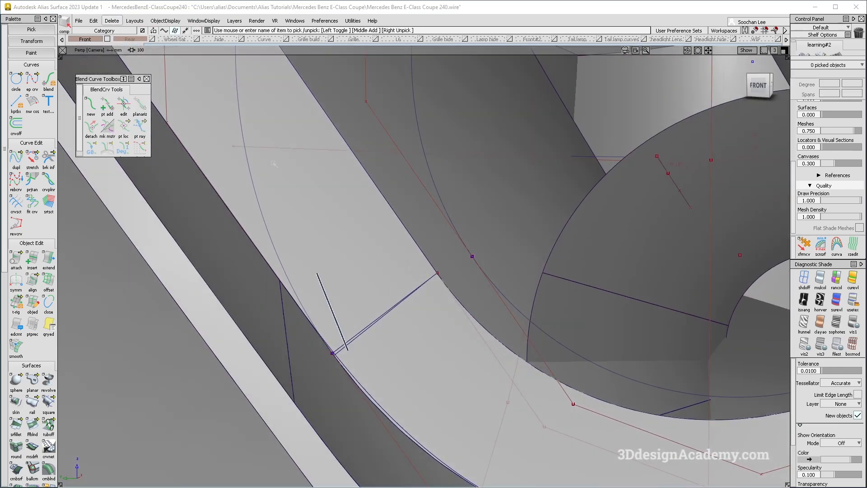
pyautogui.click(32, 81)
pyautogui.click(333, 351)
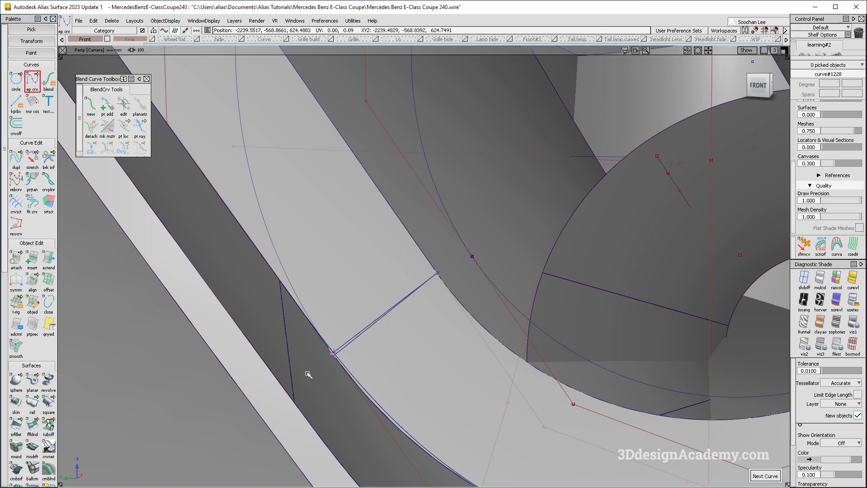
pyautogui.moveTo(370, 325); pyautogui.dragTo(437, 273)
# Move the new cross curve a short distance up the front vertical strip along its outer edge
pyautogui.keyDown('ctrl'); pyautogui.keyDown('shift'); pyautogui.moveTo(368, 327); pyautogui.dragTo(281, 291); pyautogui.keyUp('shift'); pyautogui.keyUp('ctrl')
pyautogui.keyDown('ctrl'); pyautogui.click(281, 291); pyautogui.keyUp('ctrl')
pyautogui.keyDown('alt'); pyautogui.keyDown('shift'); pyautogui.moveTo(330, 325); pyautogui.dragTo(432, 427, button='right'); pyautogui.keyUp('shift'); pyautogui.keyUp('alt')
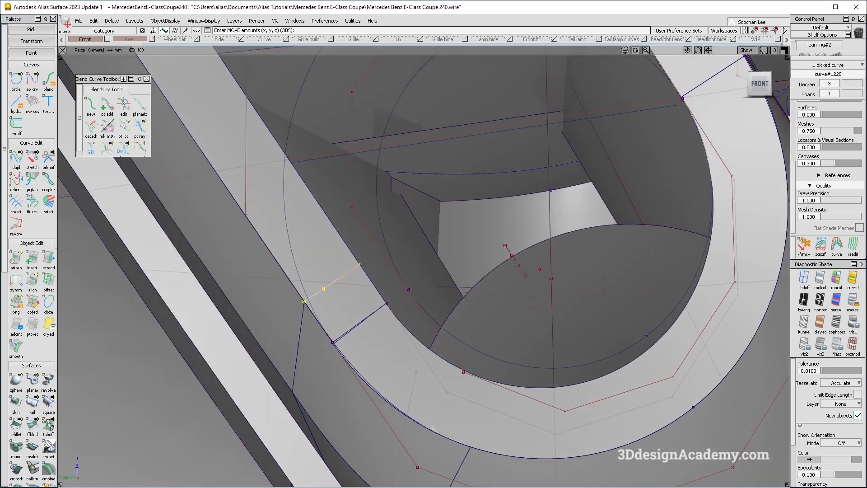
pyautogui.keyDown('alt'); pyautogui.keyDown('shift'); pyautogui.moveTo(469, 456); pyautogui.dragTo(460, 351, button='middle'); pyautogui.keyUp('shift'); pyautogui.keyUp('alt')
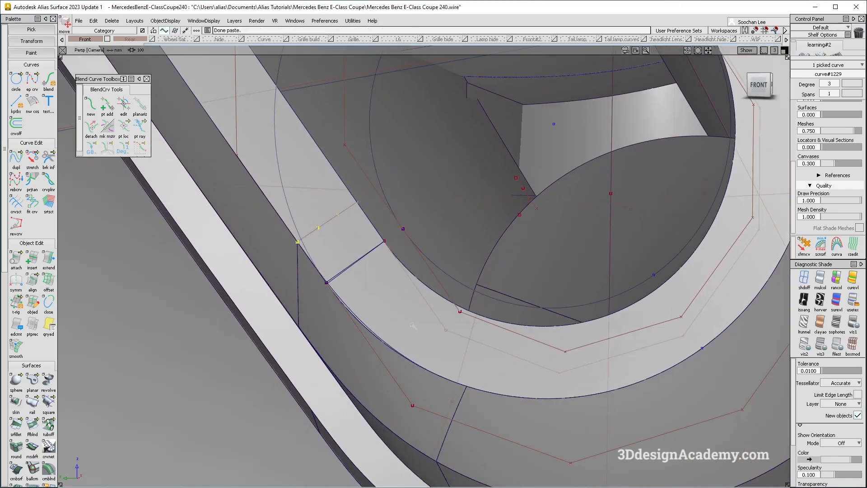
# Insert a curve on surface across the rounded end near the front vertical strip, level with the adjoining wall's seam
pyautogui.keyDown('ctrl'); pyautogui.keyDown('shift'); pyautogui.moveTo(434, 264); pyautogui.dragTo(344, 305); pyautogui.keyUp('shift'); pyautogui.keyUp('ctrl')
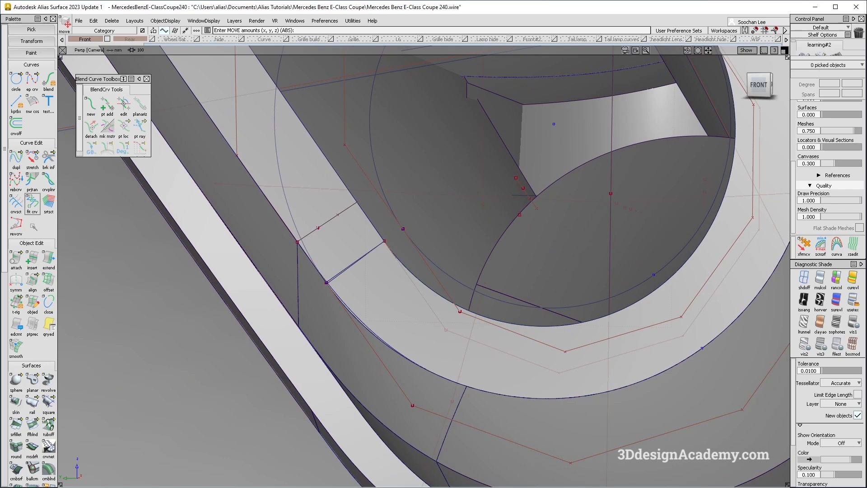
pyautogui.doubleClick(32, 259)
pyautogui.click(479, 297)
pyautogui.click(359, 270)
pyautogui.click(365, 271)
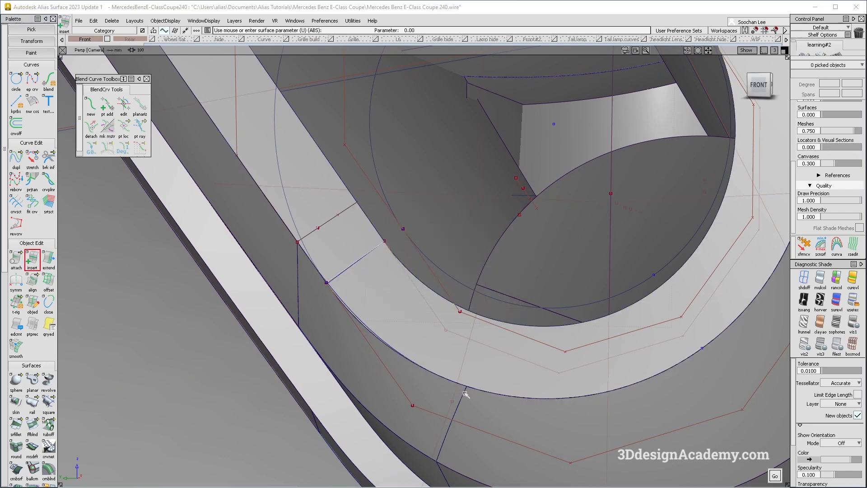
pyautogui.click(427, 317)
# Draw an edit point curve across the rear vertical strip at its seam with the rounded end and move it a short distance up the strip
pyautogui.moveTo(530, 316)
pyautogui.keyDown('alt'); pyautogui.keyDown('shift'); pyautogui.mouseDown()
pyautogui.moveTo(491, 289)
pyautogui.moveTo(523, 246)
pyautogui.moveTo(476, 231)
pyautogui.mouseUp(); pyautogui.keyUp('shift'); pyautogui.keyUp('alt')
pyautogui.click(478, 231)
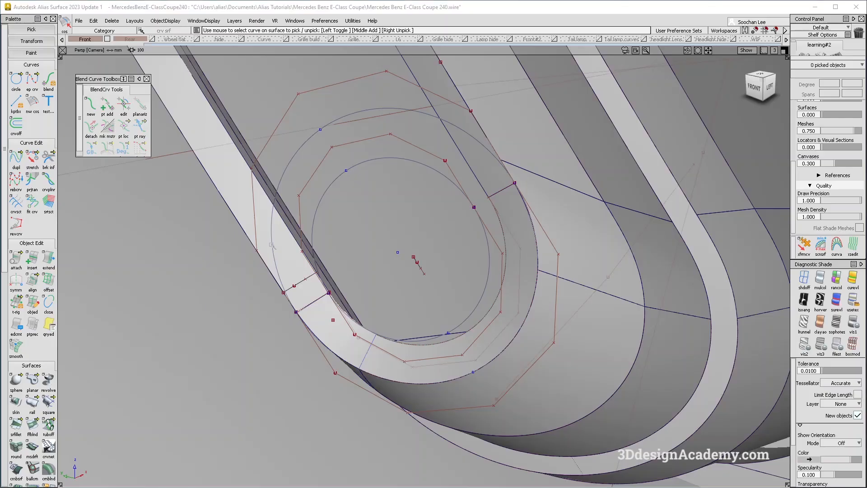
pyautogui.keyDown('alt'); pyautogui.keyDown('shift'); pyautogui.moveTo(479, 253); pyautogui.dragTo(498, 263); pyautogui.keyUp('shift'); pyautogui.keyUp('alt')
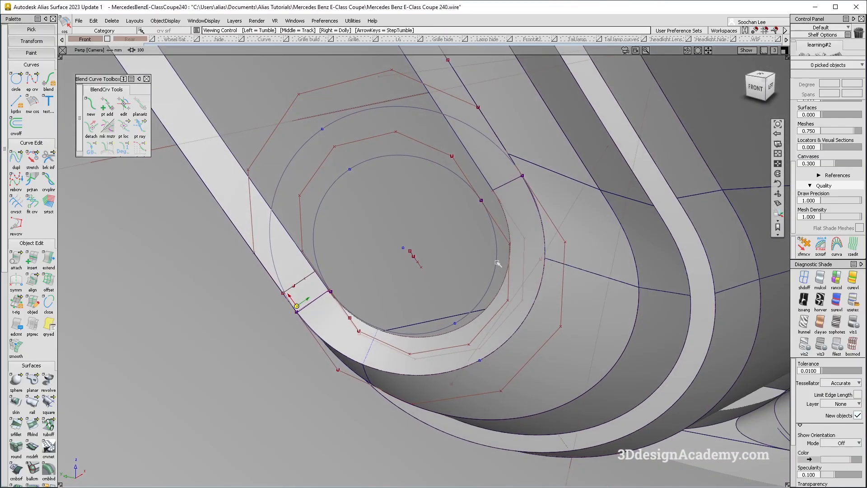
pyautogui.keyDown('alt'); pyautogui.keyDown('shift'); pyautogui.moveTo(421, 237); pyautogui.dragTo(454, 247); pyautogui.keyUp('shift'); pyautogui.keyUp('alt')
pyautogui.keyDown('ctrl'); pyautogui.keyDown('shift'); pyautogui.moveTo(455, 279); pyautogui.dragTo(403, 106); pyautogui.keyUp('shift'); pyautogui.keyUp('ctrl')
pyautogui.click(36, 83)
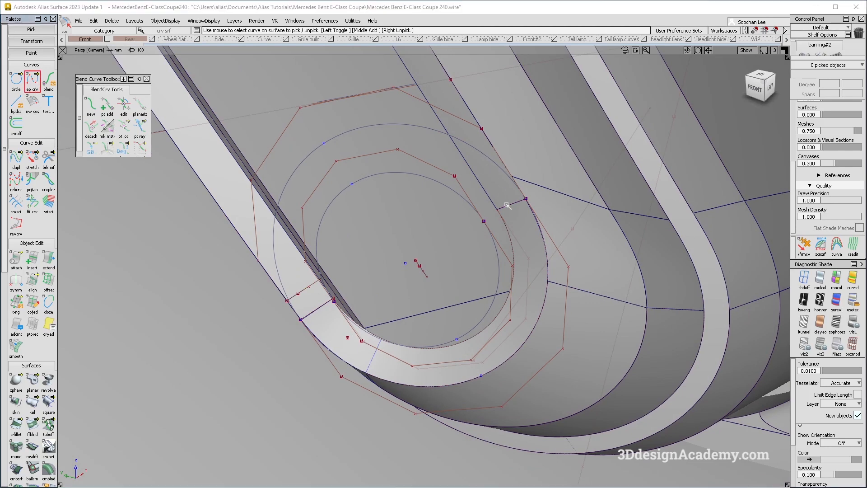
pyautogui.click(517, 202)
pyautogui.keyDown('ctrl'); pyautogui.keyDown('shift'); pyautogui.moveTo(492, 223); pyautogui.dragTo(519, 208); pyautogui.keyUp('shift'); pyautogui.keyUp('ctrl')
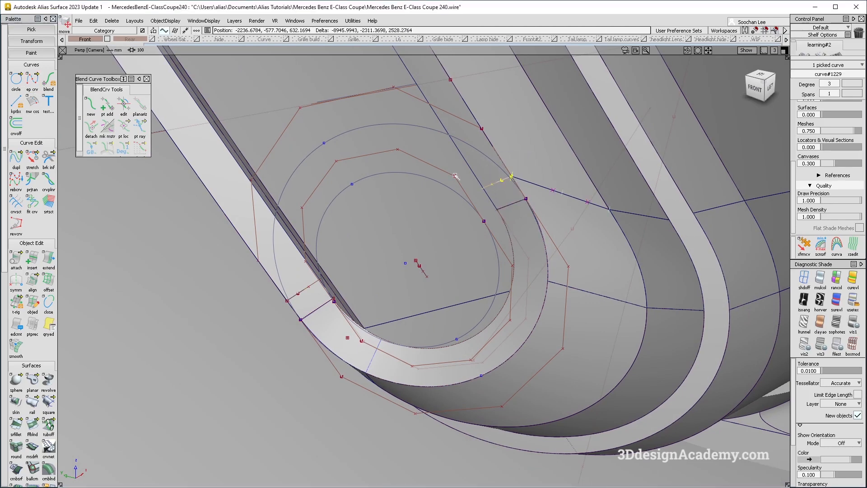
# Insert a curve on surface across the rounded end near the rear vertical strip, level with the adjoining wall's seam
pyautogui.keyDown('ctrl'); pyautogui.keyDown('shift'); pyautogui.moveTo(486, 278); pyautogui.dragTo(435, 270); pyautogui.keyUp('shift'); pyautogui.keyUp('ctrl')
pyautogui.doubleClick(32, 260)
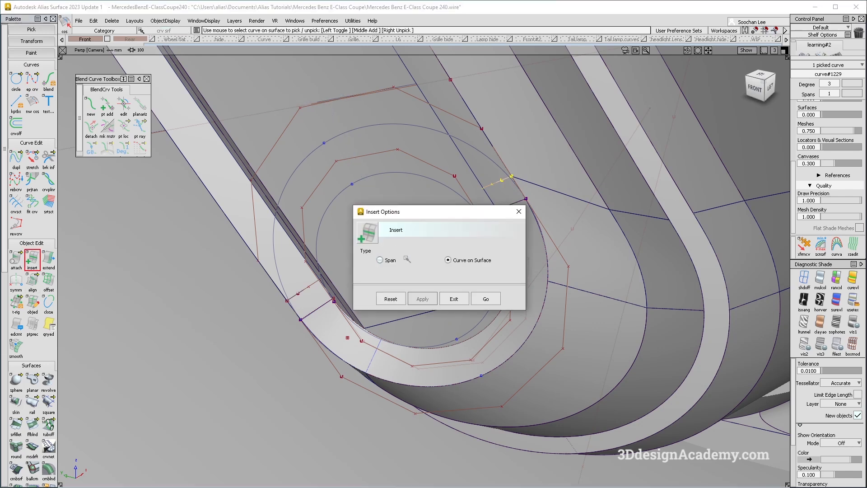
pyautogui.click(485, 299)
pyautogui.click(518, 208)
pyautogui.click(568, 221)
pyautogui.click(563, 286)
pyautogui.press('space')
# Trim the rounded end at the two inserted curves, keeping only its middle portion
pyautogui.scroll(-5, 27, 361)
pyautogui.click(32, 444)
pyautogui.click(518, 320)
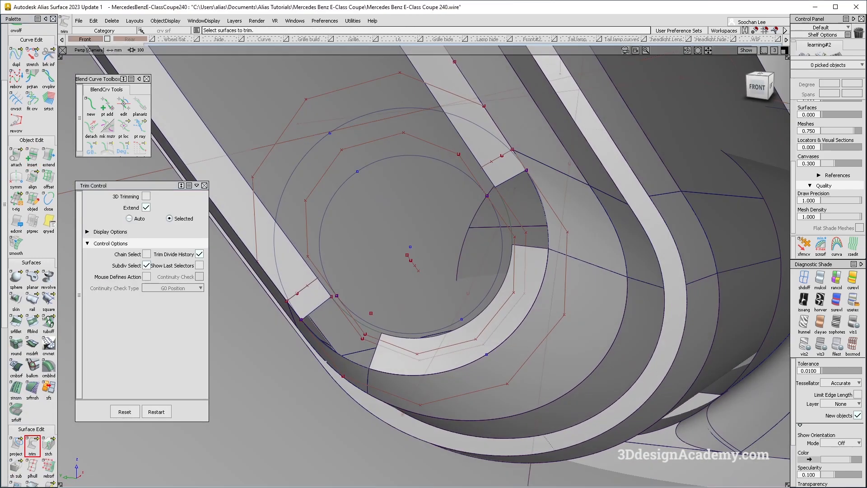
# Project the two cross curves onto the front and rear vertical strips along the surface normal
pyautogui.click(16, 445)
pyautogui.click(292, 271)
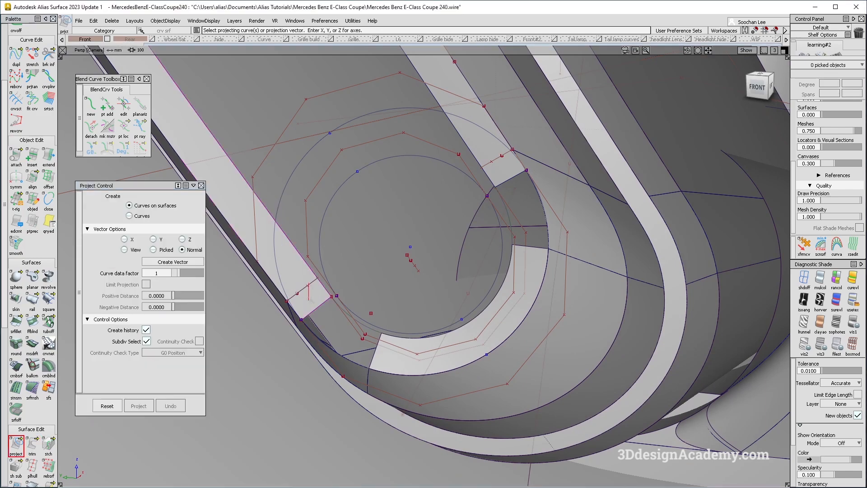
pyautogui.click(16, 444)
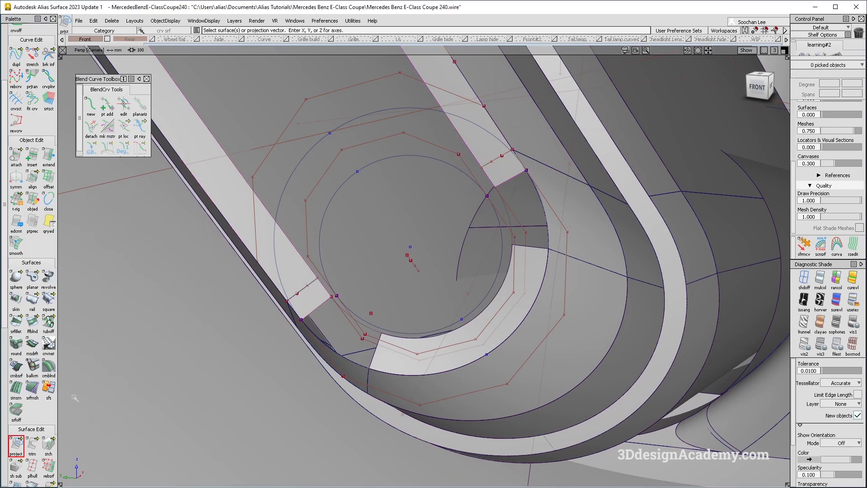
# Trim off the lower ends of the front and rear vertical strips at the projected curves
pyautogui.click(33, 445)
pyautogui.click(302, 263)
pyautogui.press('space')
pyautogui.click(474, 152)
pyautogui.press('space')
# Delete the two cross curves at the trimmed ends of the vertical strips
pyautogui.keyDown('alt'); pyautogui.keyDown('shift'); pyautogui.moveTo(335, 327); pyautogui.dragTo(296, 284); pyautogui.keyUp('shift'); pyautogui.keyUp('alt')
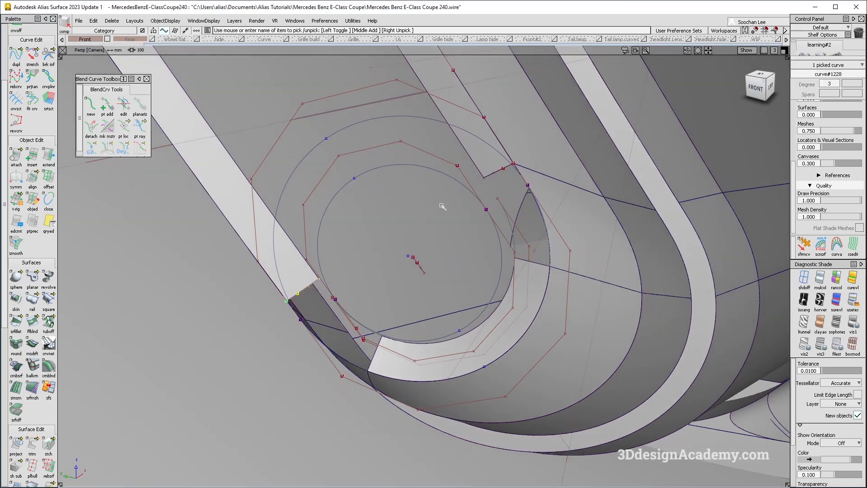
pyautogui.press('Delete')
pyautogui.click(493, 173)
pyautogui.press('Delete')
pyautogui.keyDown('ctrl'); pyautogui.keyDown('shift'); pyautogui.moveTo(307, 369); pyautogui.dragTo(313, 270); pyautogui.keyUp('shift'); pyautogui.keyUp('ctrl')
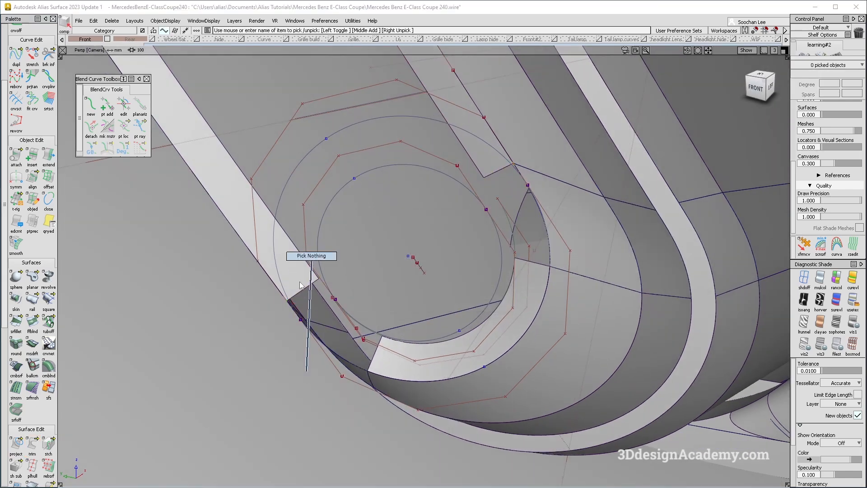
# Fill the gap between the front vertical strip and the rounded end with a rail surface using one generation curve and two rails
pyautogui.keyDown('alt'); pyautogui.keyDown('shift'); pyautogui.moveTo(301, 313); pyautogui.dragTo(345, 285); pyautogui.keyUp('shift'); pyautogui.keyUp('alt')
pyautogui.click(32, 299)
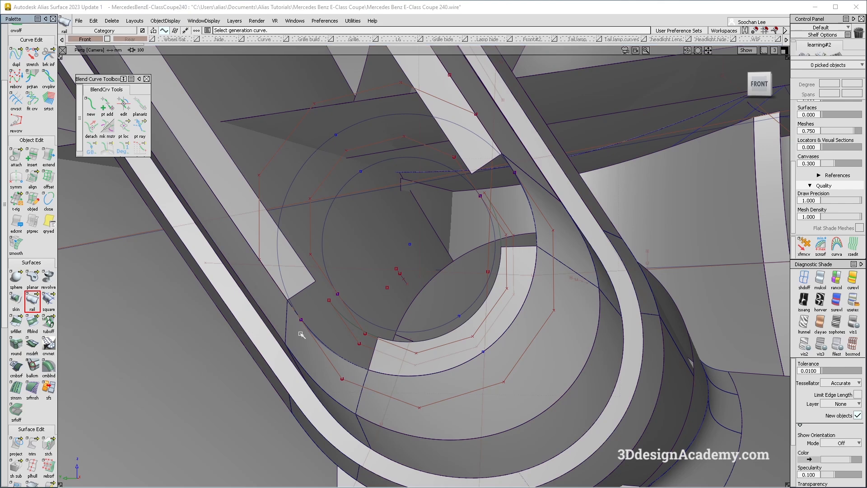
pyautogui.click(334, 359)
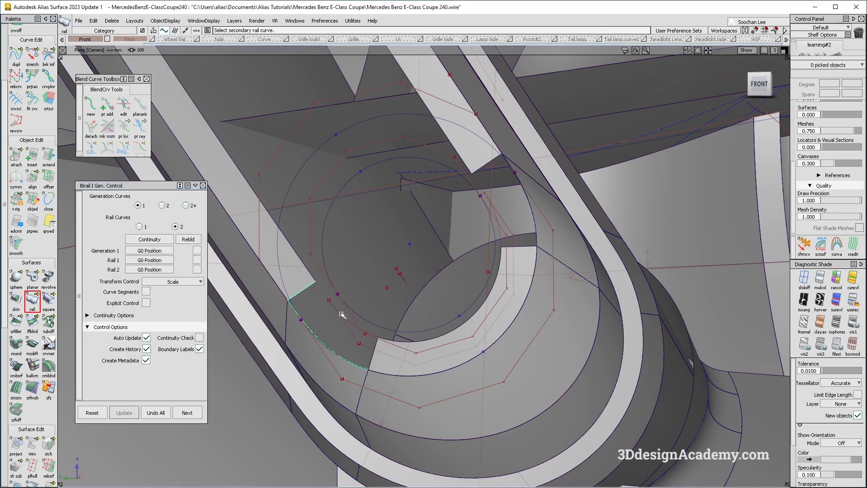
pyautogui.click(374, 361)
pyautogui.keyDown('alt'); pyautogui.keyDown('shift'); pyautogui.moveTo(352, 282); pyautogui.dragTo(302, 309); pyautogui.keyUp('shift'); pyautogui.keyUp('alt')
# Fill the gap between the rear vertical strip and the rounded end with a rail surface using one generation curve and two rails
pyautogui.keyDown('ctrl'); pyautogui.keyDown('shift'); pyautogui.moveTo(423, 199); pyautogui.dragTo(430, 150); pyautogui.keyUp('shift'); pyautogui.keyUp('ctrl')
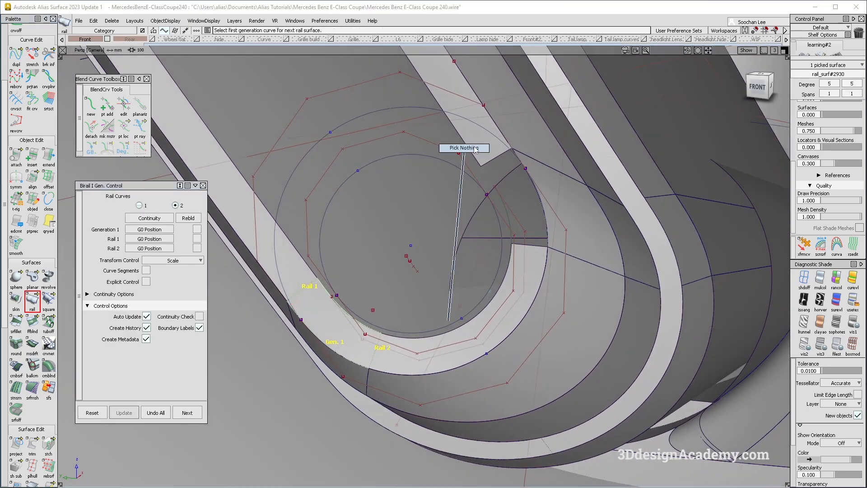
pyautogui.click(538, 188)
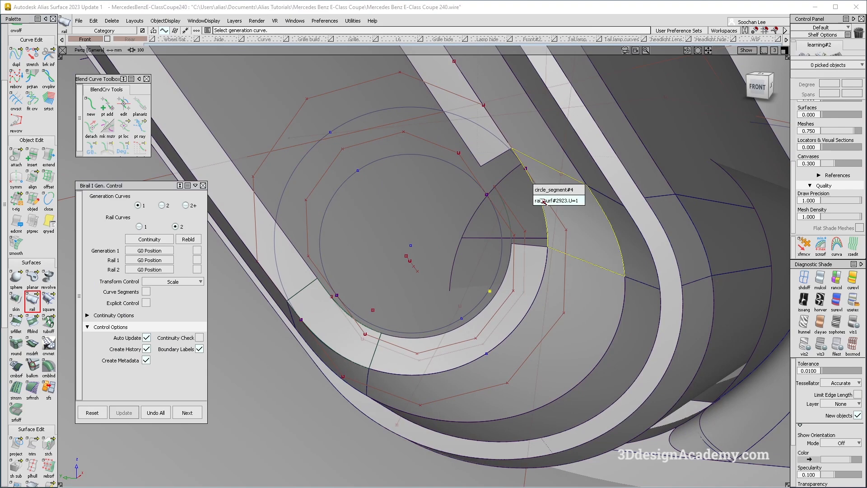
pyautogui.click(543, 201)
pyautogui.click(526, 246)
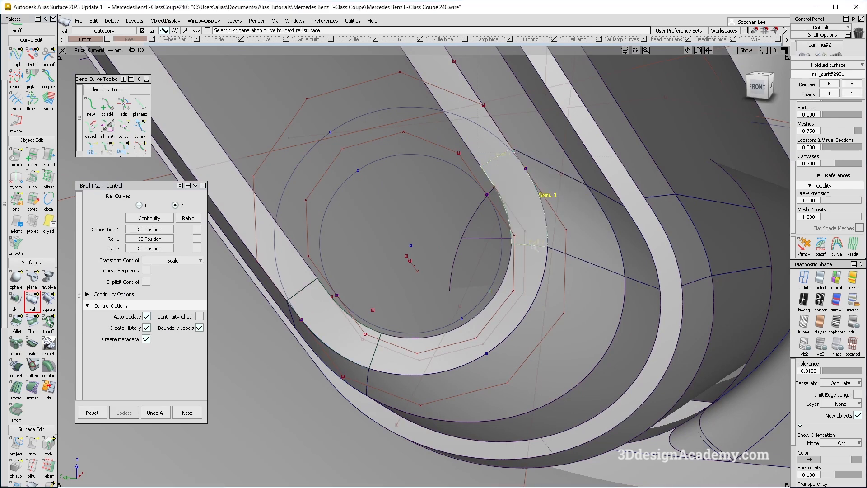
pyautogui.keyDown('ctrl'); pyautogui.keyDown('shift'); pyautogui.moveTo(479, 204); pyautogui.dragTo(362, 295); pyautogui.keyUp('shift'); pyautogui.keyUp('ctrl')
# Align the front gap surface's upper edge to the front vertical strip with G2 continuity and blending turned off
pyautogui.click(32, 177)
pyautogui.click(305, 290)
pyautogui.click(389, 298)
pyautogui.click(302, 289)
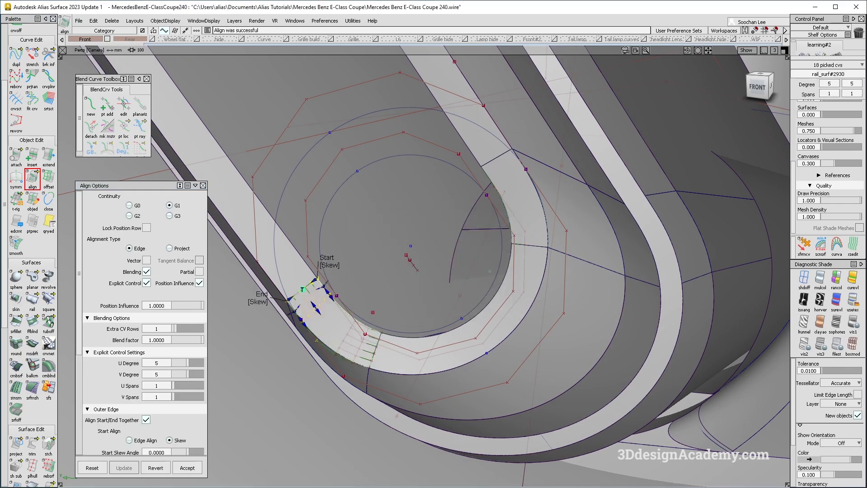
pyautogui.click(130, 215)
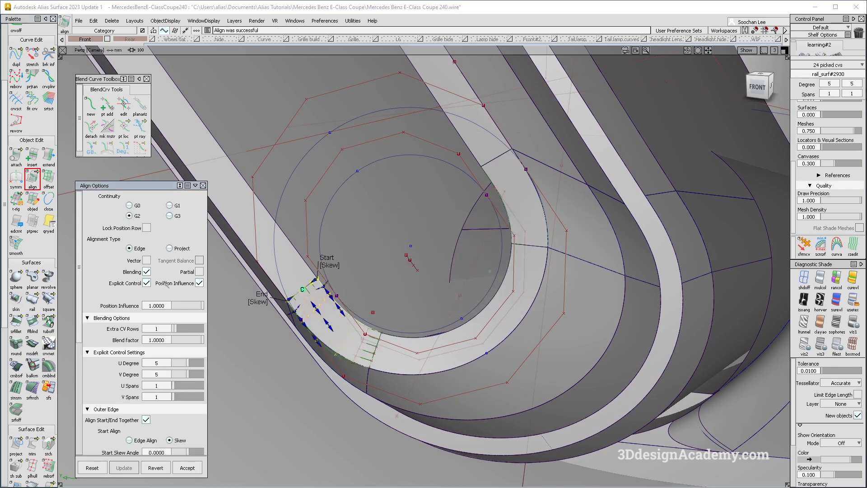
pyautogui.click(146, 271)
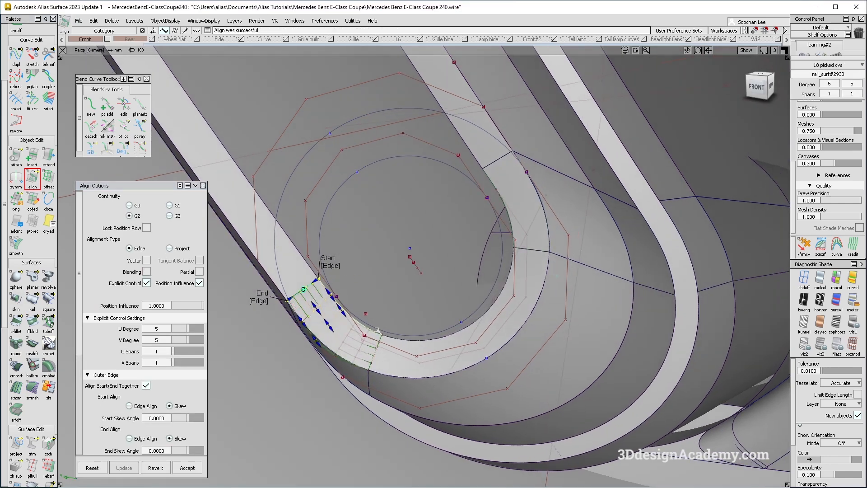
# Align the front gap surface's lower edge to the rounded end's middle portion with G2 continuity
pyautogui.click(367, 350)
pyautogui.scroll(3, 368, 350)
pyautogui.click(378, 357)
pyautogui.click(431, 373)
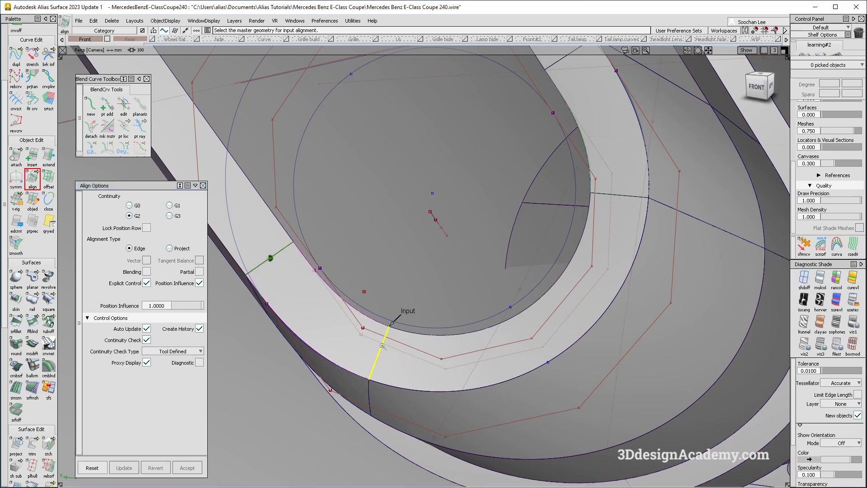
pyautogui.click(381, 346)
pyautogui.click(432, 362)
pyautogui.keyDown('alt'); pyautogui.keyDown('shift'); pyautogui.moveTo(440, 323); pyautogui.dragTo(477, 307); pyautogui.keyUp('shift'); pyautogui.keyUp('alt')
pyautogui.click(477, 307)
pyautogui.keyDown('ctrl'); pyautogui.keyDown('shift'); pyautogui.moveTo(320, 296); pyautogui.dragTo(319, 328); pyautogui.keyUp('shift'); pyautogui.keyUp('ctrl')
# Align the rear gap surface's upper edge to the rear vertical strip with G2 continuity
pyautogui.click(281, 271)
pyautogui.keyDown('ctrl'); pyautogui.keyDown('shift'); pyautogui.moveTo(281, 271); pyautogui.dragTo(335, 340); pyautogui.keyUp('shift'); pyautogui.keyUp('ctrl')
pyautogui.keyDown('alt'); pyautogui.keyDown('shift'); pyautogui.moveTo(341, 341); pyautogui.dragTo(359, 347); pyautogui.keyUp('shift'); pyautogui.keyUp('alt')
pyautogui.keyDown('alt'); pyautogui.keyDown('shift'); pyautogui.moveTo(444, 265); pyautogui.dragTo(467, 299); pyautogui.keyUp('shift'); pyautogui.keyUp('alt')
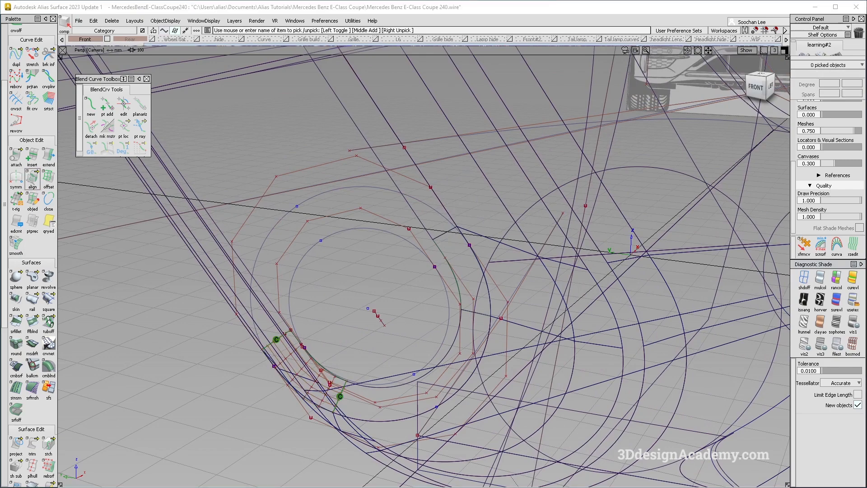
pyautogui.click(430, 232)
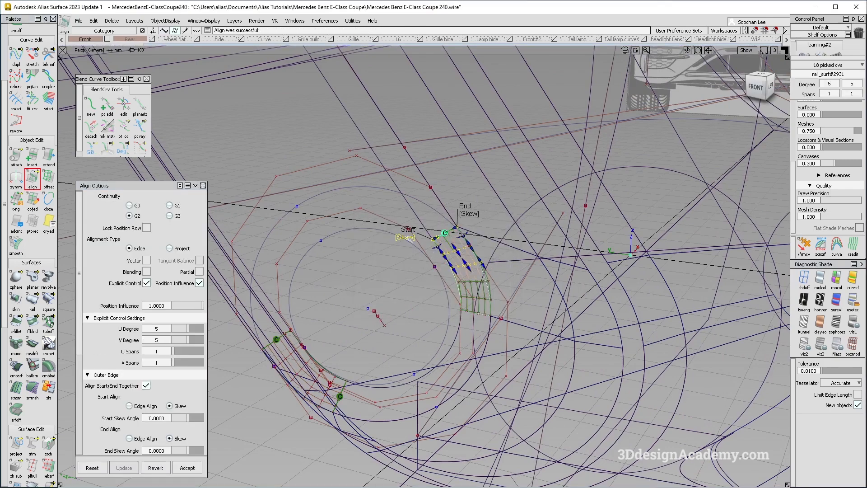
# Align the rear gap surface's lower edge to the rounded end's middle portion with G2 continuity
pyautogui.keyDown('ctrl'); pyautogui.keyDown('shift'); pyautogui.moveTo(471, 282); pyautogui.dragTo(474, 364); pyautogui.keyUp('shift'); pyautogui.keyUp('ctrl')
pyautogui.keyDown('alt'); pyautogui.keyDown('shift'); pyautogui.moveTo(465, 306); pyautogui.dragTo(468, 328, button='right'); pyautogui.keyUp('shift'); pyautogui.keyUp('alt')
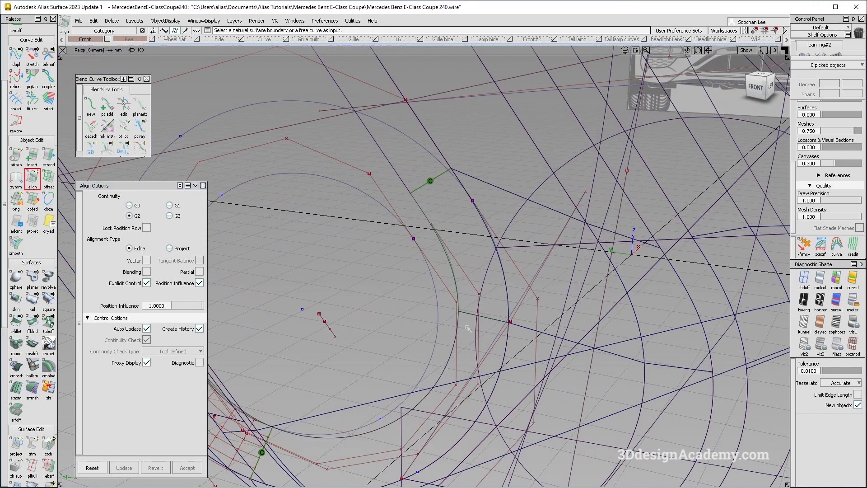
pyautogui.click(467, 314)
pyautogui.moveTo(432, 280)
pyautogui.keyDown('ctrl'); pyautogui.keyDown('shift'); pyautogui.mouseDown()
pyautogui.moveTo(401, 264)
pyautogui.moveTo(433, 267)
pyautogui.mouseUp(); pyautogui.keyUp('shift'); pyautogui.keyUp('ctrl')
# Delete the construction history of the surfaces around the rounded end and display the model shaded again
pyautogui.keyDown('alt'); pyautogui.keyDown('shift'); pyautogui.moveTo(434, 280); pyautogui.dragTo(406, 312, button='right'); pyautogui.keyUp('shift'); pyautogui.keyUp('alt')
pyautogui.keyDown('ctrl'); pyautogui.keyDown('shift'); pyautogui.moveTo(429, 319); pyautogui.dragTo(401, 347); pyautogui.keyUp('shift'); pyautogui.keyUp('ctrl')
pyautogui.moveTo(511, 253); pyautogui.dragTo(255, 402)
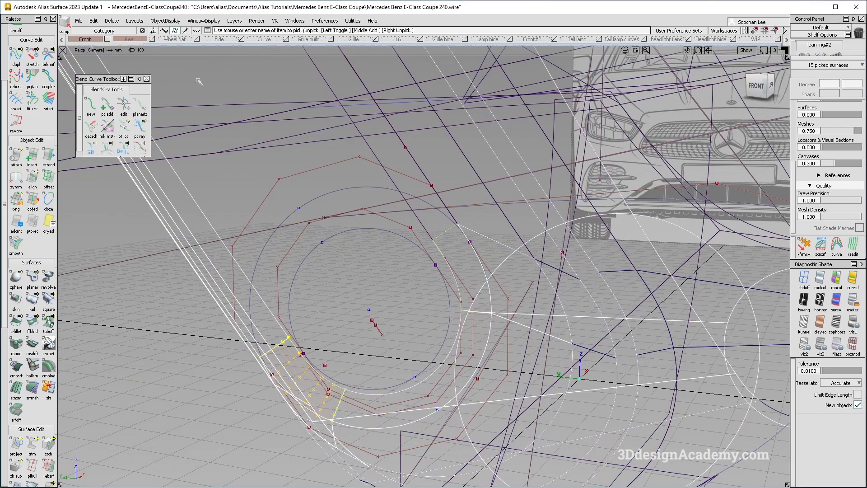
pyautogui.keyDown('alt'); pyautogui.keyDown('shift'); pyautogui.moveTo(413, 269); pyautogui.dragTo(359, 264, button='right'); pyautogui.keyUp('shift'); pyautogui.keyUp('alt')
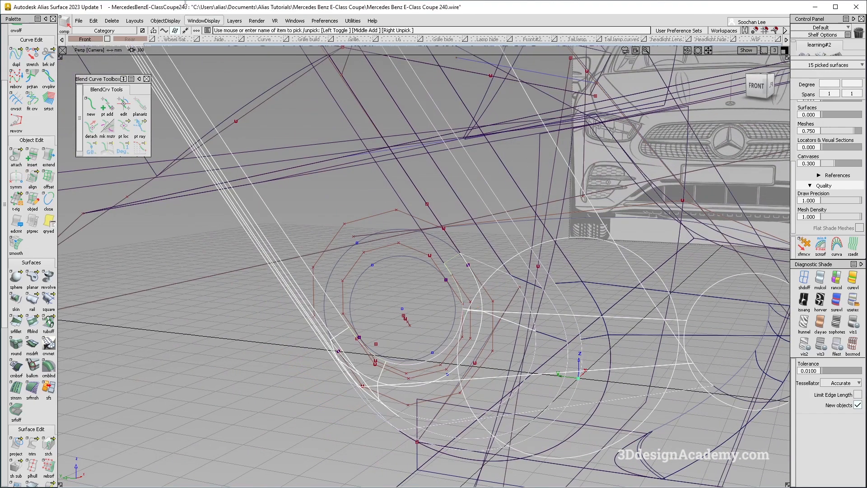
pyautogui.click(113, 21)
pyautogui.click(123, 42)
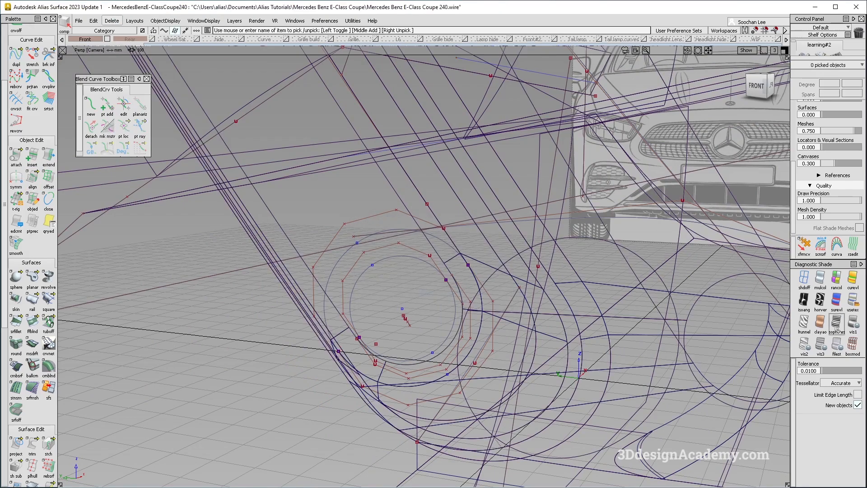
pyautogui.click(826, 285)
pyautogui.keyDown('alt'); pyautogui.keyDown('shift'); pyautogui.moveTo(500, 300); pyautogui.dragTo(447, 295, button='right'); pyautogui.keyUp('shift'); pyautogui.keyUp('alt')
pyautogui.hotkey('alt', 'm')
# Examine the upper corner where the horizontal light strips meet the vertical strips from several angles
pyautogui.moveTo(447, 296)
pyautogui.keyDown('alt'); pyautogui.keyDown('shift'); pyautogui.mouseDown()
pyautogui.moveTo(438, 213)
pyautogui.moveTo(443, 279)
pyautogui.mouseUp(); pyautogui.keyUp('shift'); pyautogui.keyUp('alt')
pyautogui.keyDown('alt'); pyautogui.keyDown('shift'); pyautogui.moveTo(443, 279); pyautogui.dragTo(393, 242, button='right'); pyautogui.keyUp('shift'); pyautogui.keyUp('alt')
pyautogui.keyDown('alt'); pyautogui.keyDown('shift'); pyautogui.moveTo(393, 241); pyautogui.dragTo(388, 284, button='middle'); pyautogui.keyUp('shift'); pyautogui.keyUp('alt')
pyautogui.keyDown('alt'); pyautogui.keyDown('shift'); pyautogui.moveTo(387, 285); pyautogui.dragTo(406, 257, button='right'); pyautogui.keyUp('shift'); pyautogui.keyUp('alt')
pyautogui.moveTo(406, 257)
pyautogui.keyDown('alt'); pyautogui.keyDown('shift'); pyautogui.mouseDown()
pyautogui.moveTo(430, 273)
pyautogui.moveTo(398, 255)
pyautogui.moveTo(365, 269)
pyautogui.moveTo(309, 227)
pyautogui.moveTo(405, 288)
pyautogui.moveTo(408, 266)
pyautogui.mouseUp(); pyautogui.keyUp('shift'); pyautogui.keyUp('alt')
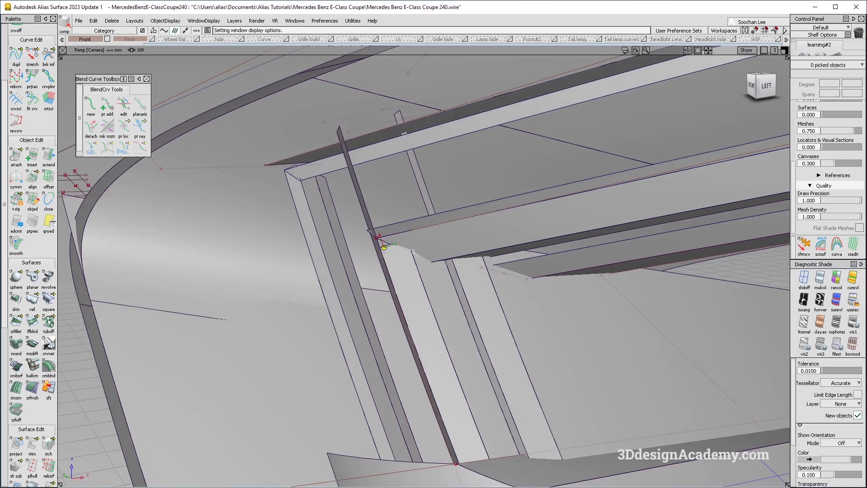
pyautogui.keyDown('alt'); pyautogui.keyDown('shift'); pyautogui.moveTo(401, 242); pyautogui.dragTo(437, 236, button='right'); pyautogui.keyUp('shift'); pyautogui.keyUp('alt')
pyautogui.moveTo(437, 235)
pyautogui.keyDown('alt'); pyautogui.keyDown('shift'); pyautogui.mouseDown()
pyautogui.moveTo(406, 245)
pyautogui.moveTo(368, 239)
pyautogui.moveTo(362, 254)
pyautogui.mouseUp(); pyautogui.keyUp('shift'); pyautogui.keyUp('alt')
pyautogui.moveTo(415, 262)
pyautogui.keyDown('alt'); pyautogui.keyDown('shift'); pyautogui.mouseDown()
pyautogui.moveTo(462, 246)
pyautogui.moveTo(441, 274)
pyautogui.moveTo(261, 267)
pyautogui.moveTo(407, 263)
pyautogui.moveTo(447, 240)
pyautogui.moveTo(190, 246)
pyautogui.moveTo(309, 246)
pyautogui.mouseUp(); pyautogui.keyUp('shift'); pyautogui.keyUp('alt')
pyautogui.keyDown('alt'); pyautogui.keyDown('shift'); pyautogui.moveTo(383, 299); pyautogui.dragTo(422, 256); pyautogui.keyUp('shift'); pyautogui.keyUp('alt')
pyautogui.keyDown('alt'); pyautogui.keyDown('shift'); pyautogui.moveTo(452, 282); pyautogui.dragTo(471, 219); pyautogui.keyUp('shift'); pyautogui.keyUp('alt')
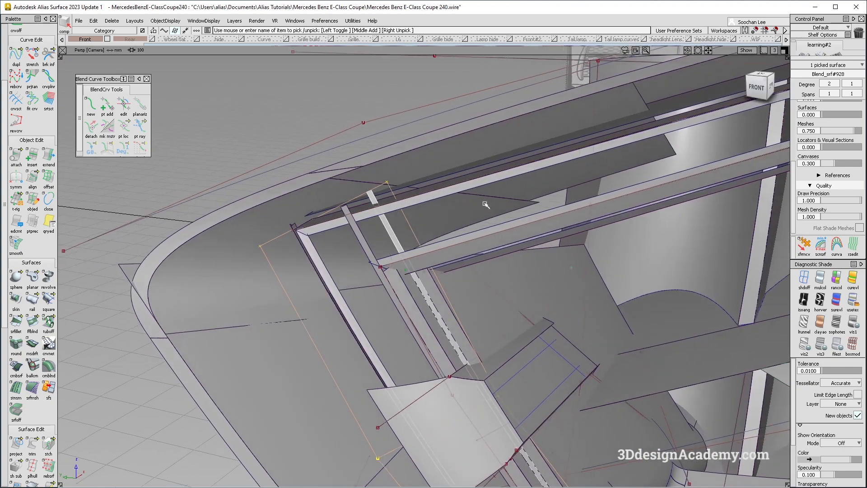
# Show the Headlight hide layer and select its stored surface along the upper horizontal light strip
pyautogui.keyDown('alt'); pyautogui.keyDown('shift'); pyautogui.moveTo(439, 247); pyautogui.dragTo(406, 243); pyautogui.keyUp('shift'); pyautogui.keyUp('alt')
pyautogui.click(751, 64)
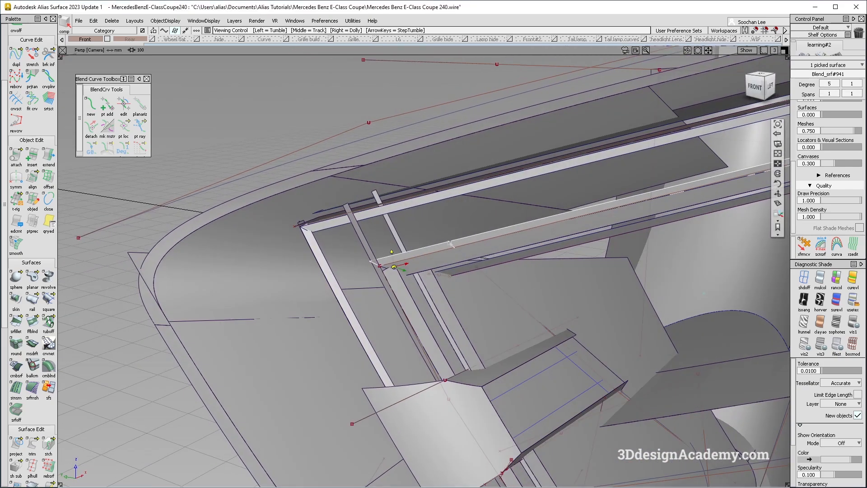
pyautogui.click(732, 40)
pyautogui.keyDown('alt'); pyautogui.keyDown('shift'); pyautogui.moveTo(456, 244); pyautogui.dragTo(208, 262); pyautogui.keyUp('shift'); pyautogui.keyUp('alt')
pyautogui.click(441, 197)
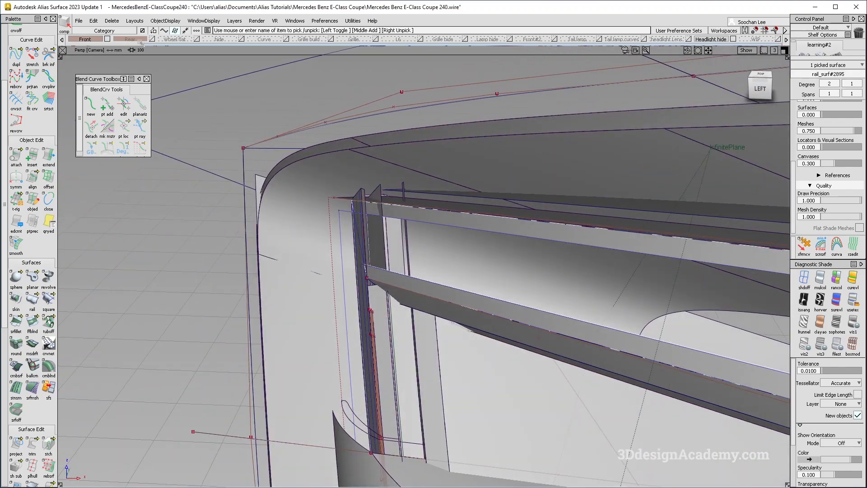
# Assign a copy of the selected strip surface to DefaultLayer and hide the Headlight hide layer again
pyautogui.keyDown('alt'); pyautogui.keyDown('shift'); pyautogui.moveTo(265, 97); pyautogui.dragTo(296, 124); pyautogui.keyUp('shift'); pyautogui.keyUp('alt')
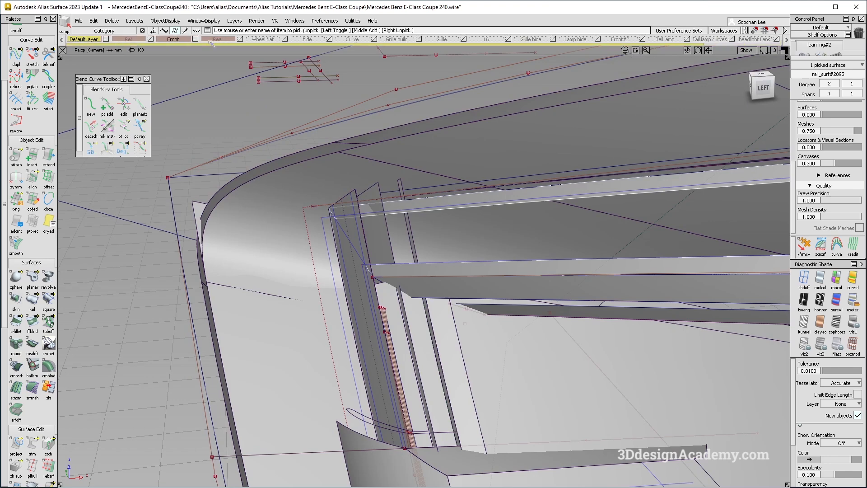
pyautogui.click(91, 38)
pyautogui.click(91, 47)
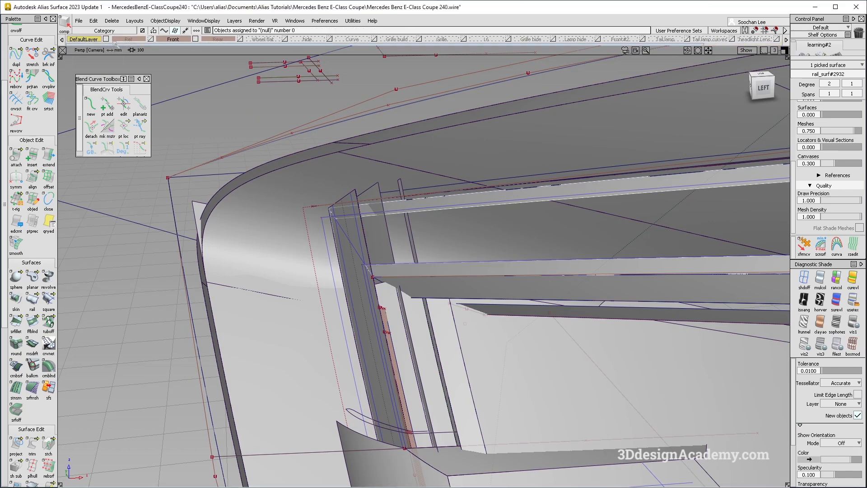
pyautogui.click(733, 39)
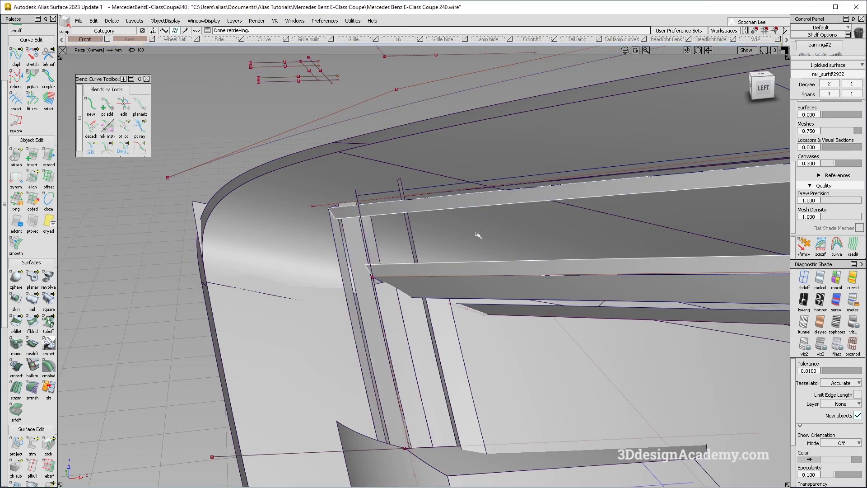
# Examine the corner where the horizontal light strip meets the vertical strips from several angles and close up
pyautogui.keyDown('alt'); pyautogui.keyDown('shift'); pyautogui.moveTo(477, 234); pyautogui.dragTo(505, 230); pyautogui.keyUp('shift'); pyautogui.keyUp('alt')
pyautogui.click(403, 274)
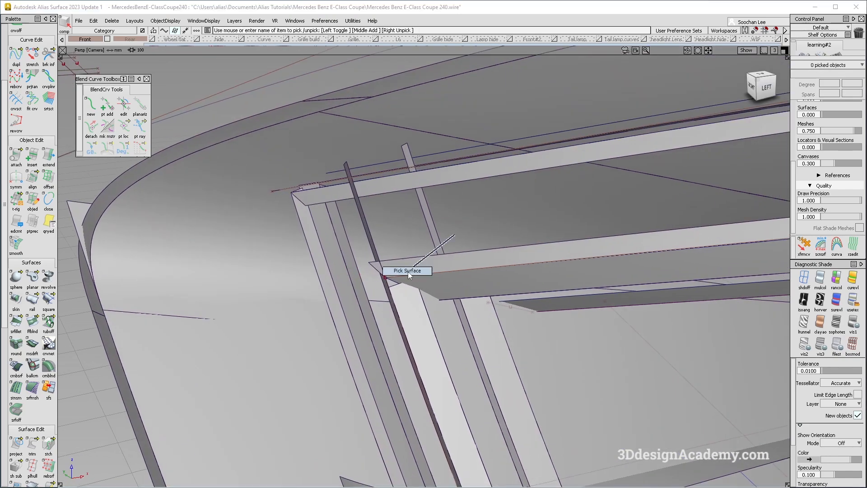
pyautogui.click(411, 274)
pyautogui.keyDown('alt'); pyautogui.keyDown('shift'); pyautogui.moveTo(411, 273); pyautogui.dragTo(263, 307); pyautogui.keyUp('shift'); pyautogui.keyUp('alt')
pyautogui.keyDown('alt'); pyautogui.keyDown('shift'); pyautogui.moveTo(309, 285); pyautogui.dragTo(436, 427); pyautogui.keyUp('shift'); pyautogui.keyUp('alt')
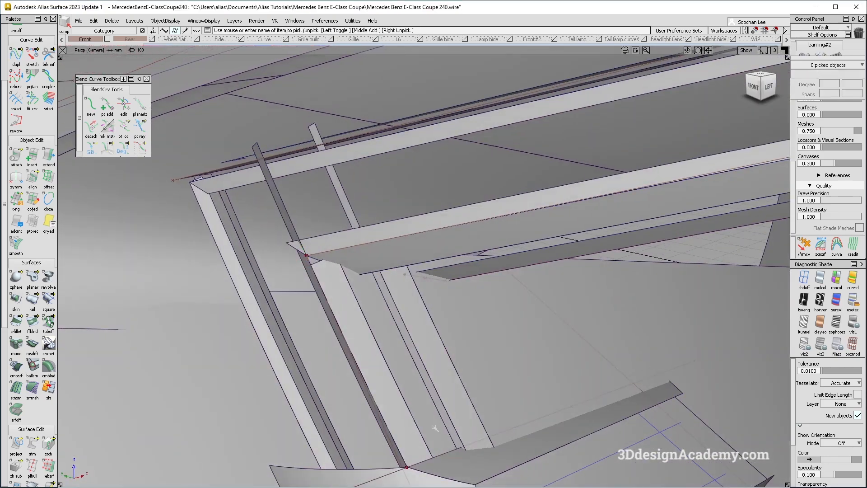
pyautogui.keyDown('alt'); pyautogui.keyDown('shift'); pyautogui.moveTo(399, 361); pyautogui.dragTo(387, 310); pyautogui.keyUp('shift'); pyautogui.keyUp('alt')
pyautogui.keyDown('alt'); pyautogui.keyDown('shift'); pyautogui.moveTo(325, 243); pyautogui.dragTo(484, 267); pyautogui.keyUp('shift'); pyautogui.keyUp('alt')
pyautogui.keyDown('ctrl'); pyautogui.keyDown('shift'); pyautogui.moveTo(417, 371); pyautogui.dragTo(419, 325); pyautogui.keyUp('shift'); pyautogui.keyUp('ctrl')
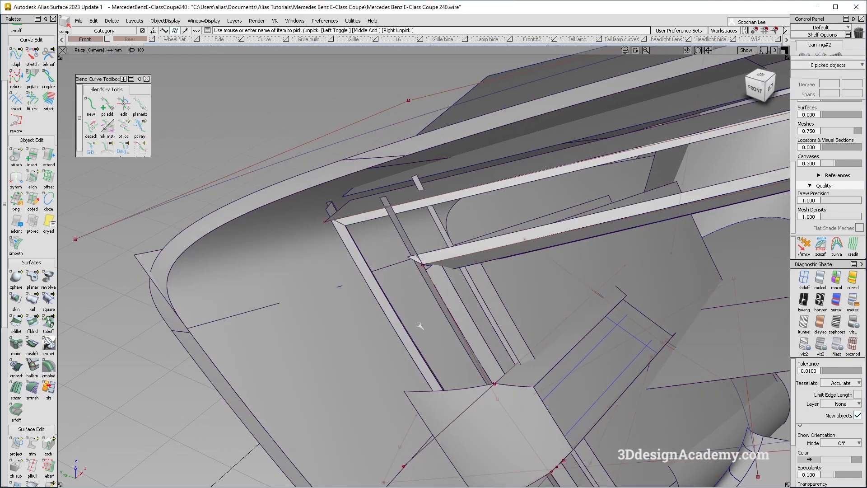
pyautogui.scroll(5, 440, 265)
pyautogui.keyDown('alt'); pyautogui.keyDown('shift'); pyautogui.moveTo(439, 265); pyautogui.dragTo(501, 238); pyautogui.keyUp('shift'); pyautogui.keyUp('alt')
pyautogui.keyDown('alt'); pyautogui.keyDown('shift'); pyautogui.moveTo(501, 238); pyautogui.dragTo(431, 247, button='middle'); pyautogui.keyUp('shift'); pyautogui.keyUp('alt')
# Delete the draft surface along the lower edge of the horizontal light strip after checking it in the front view
pyautogui.click(425, 252)
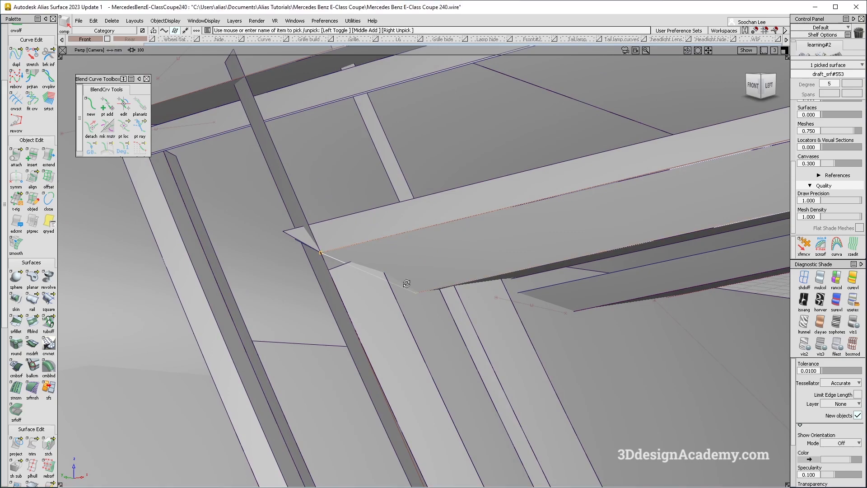
pyautogui.keyDown('alt'); pyautogui.keyDown('shift'); pyautogui.moveTo(406, 284); pyautogui.dragTo(487, 223); pyautogui.keyUp('shift'); pyautogui.keyUp('alt')
pyautogui.keyDown('ctrl'); pyautogui.keyDown('shift'); pyautogui.moveTo(487, 223); pyautogui.dragTo(389, 324, button='right'); pyautogui.keyUp('shift'); pyautogui.keyUp('ctrl')
pyautogui.keyDown('alt'); pyautogui.keyDown('shift'); pyautogui.moveTo(468, 244); pyautogui.dragTo(379, 261); pyautogui.keyUp('shift'); pyautogui.keyUp('alt')
pyautogui.click(524, 276)
pyautogui.keyDown('alt'); pyautogui.keyDown('shift'); pyautogui.moveTo(510, 271); pyautogui.dragTo(537, 277); pyautogui.keyUp('shift'); pyautogui.keyUp('alt')
pyautogui.keyDown('alt'); pyautogui.keyDown('shift'); pyautogui.moveTo(447, 278); pyautogui.dragTo(495, 306); pyautogui.keyUp('shift'); pyautogui.keyUp('alt')
pyautogui.click(750, 83)
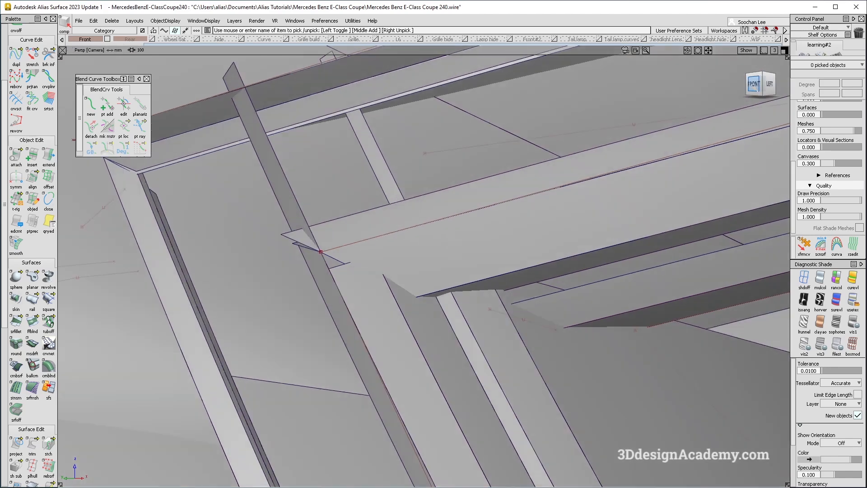
pyautogui.keyDown('alt'); pyautogui.keyDown('shift'); pyautogui.moveTo(362, 258); pyautogui.dragTo(451, 254, button='right'); pyautogui.keyUp('shift'); pyautogui.keyUp('alt')
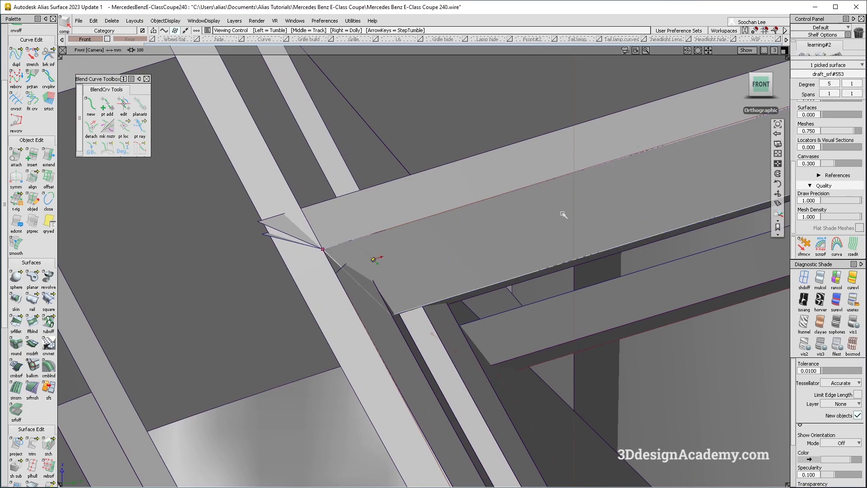
pyautogui.keyDown('alt'); pyautogui.keyDown('shift'); pyautogui.moveTo(563, 214); pyautogui.dragTo(450, 245, button='right'); pyautogui.keyUp('shift'); pyautogui.keyUp('alt')
pyautogui.keyDown('alt'); pyautogui.keyDown('shift'); pyautogui.moveTo(625, 210); pyautogui.dragTo(430, 257, button='middle'); pyautogui.keyUp('shift'); pyautogui.keyUp('alt')
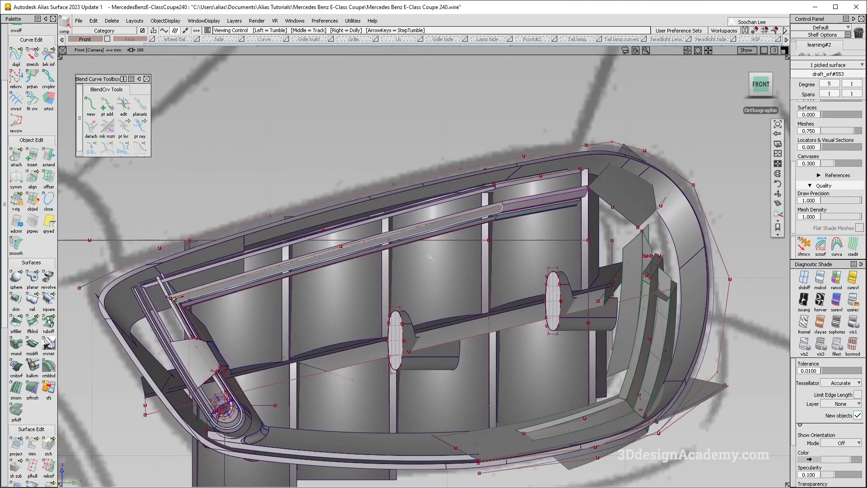
pyautogui.press('Delete')
# Draw a short edit point curve in the front view, starting at the lower corner of the horizontal strip's end
pyautogui.click(388, 296)
pyautogui.keyDown('alt'); pyautogui.keyDown('shift'); pyautogui.moveTo(167, 296); pyautogui.dragTo(402, 312, button='right'); pyautogui.keyUp('shift'); pyautogui.keyUp('alt')
pyautogui.keyDown('alt'); pyautogui.keyDown('shift'); pyautogui.moveTo(402, 312); pyautogui.dragTo(500, 303, button='middle'); pyautogui.keyUp('shift'); pyautogui.keyUp('alt')
pyautogui.keyDown('alt'); pyautogui.keyDown('shift'); pyautogui.moveTo(499, 302); pyautogui.dragTo(555, 300, button='right'); pyautogui.keyUp('shift'); pyautogui.keyUp('alt')
pyautogui.keyDown('ctrl'); pyautogui.keyDown('shift'); pyautogui.moveTo(253, 255); pyautogui.dragTo(198, 85); pyautogui.keyUp('shift'); pyautogui.keyUp('ctrl')
pyautogui.scroll(5, 32, 81)
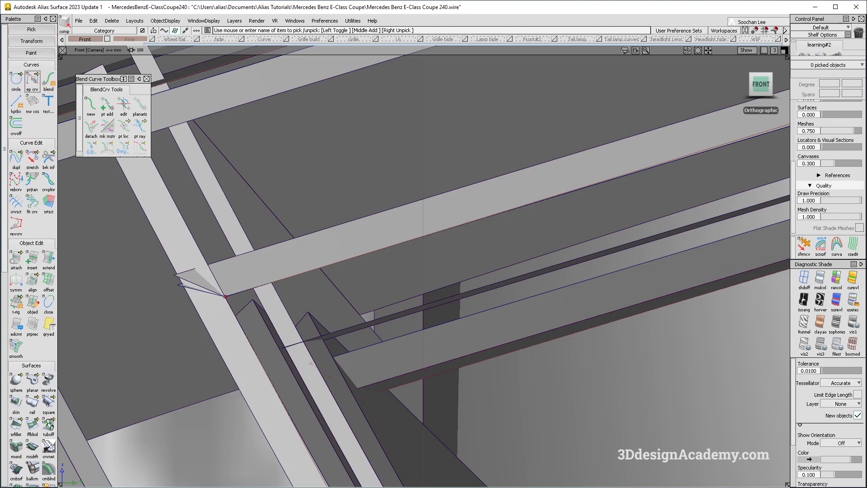
pyautogui.click(32, 80)
pyautogui.click(228, 304)
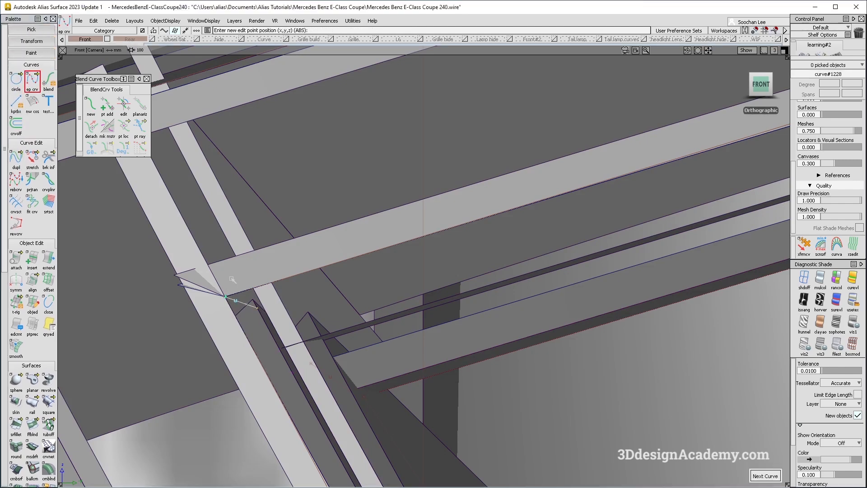
# Sweep the short curve along the fit curve on the strip's lower edge with the Rail tool, using one generation and one rail curve
pyautogui.click(32, 402)
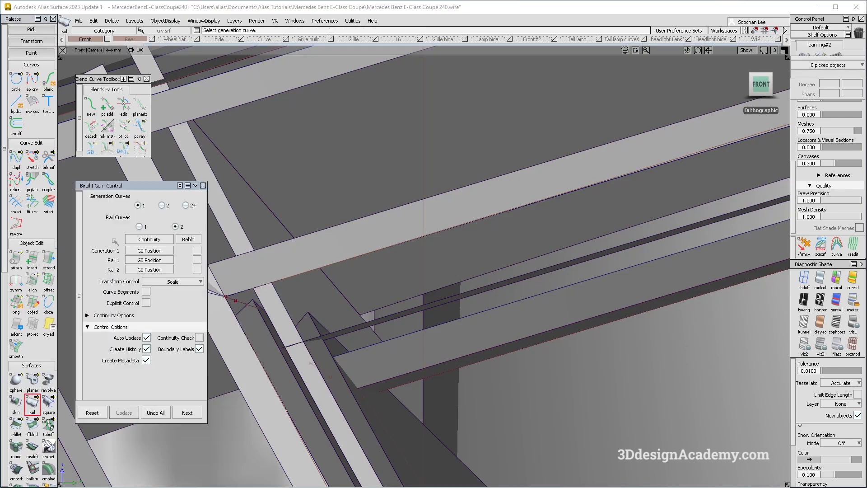
pyautogui.click(235, 299)
pyautogui.click(241, 292)
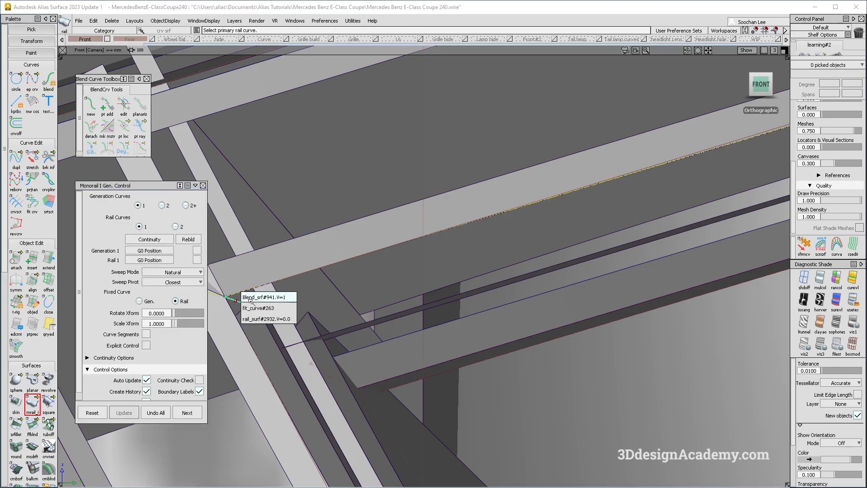
pyautogui.click(252, 308)
pyautogui.keyDown('alt'); pyautogui.keyDown('shift'); pyautogui.moveTo(253, 307); pyautogui.dragTo(483, 241); pyautogui.keyUp('shift'); pyautogui.keyUp('alt')
pyautogui.keyDown('alt'); pyautogui.keyDown('shift'); pyautogui.moveTo(483, 241); pyautogui.dragTo(410, 263, button='right'); pyautogui.keyUp('shift'); pyautogui.keyUp('alt')
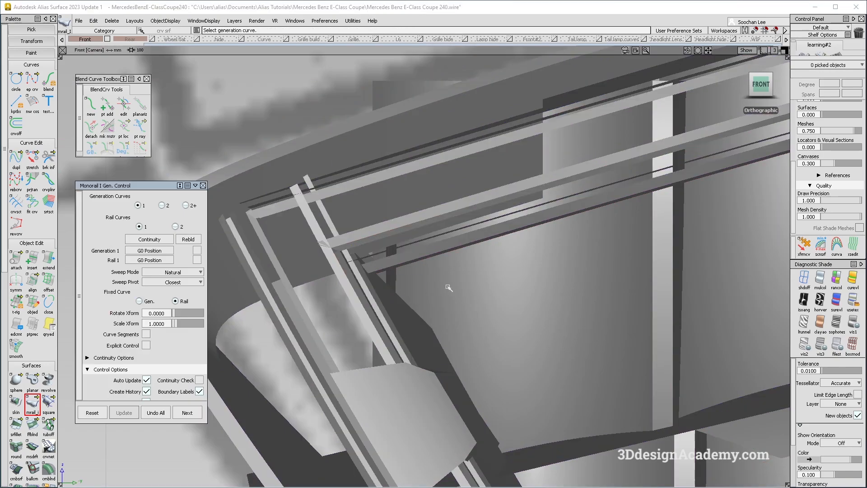
# Stretch the free end of the short generation curve in the perspective view to reshape the swept strip surface
pyautogui.press('F8')
pyautogui.keyDown('alt'); pyautogui.keyDown('shift'); pyautogui.moveTo(348, 285); pyautogui.dragTo(225, 262); pyautogui.keyUp('shift'); pyautogui.keyUp('alt')
pyautogui.keyDown('alt'); pyautogui.keyDown('shift'); pyautogui.moveTo(225, 262); pyautogui.dragTo(176, 260, button='middle'); pyautogui.keyUp('shift'); pyautogui.keyUp('alt')
pyautogui.keyDown('alt'); pyautogui.keyDown('shift'); pyautogui.moveTo(253, 267); pyautogui.dragTo(311, 253, button='right'); pyautogui.keyUp('shift'); pyautogui.keyUp('alt')
pyautogui.hotkey('alt', 'm')
pyautogui.keyDown('alt'); pyautogui.keyDown('shift'); pyautogui.moveTo(303, 251); pyautogui.dragTo(187, 296); pyautogui.keyUp('shift'); pyautogui.keyUp('alt')
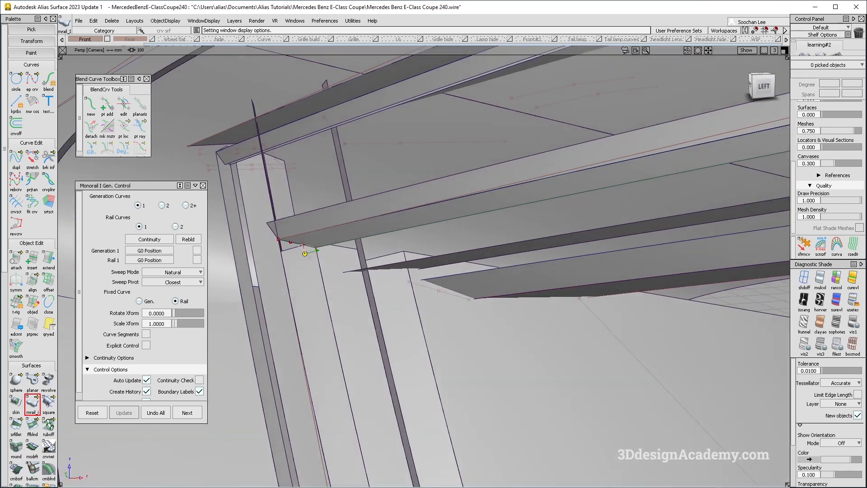
pyautogui.click(23, 126)
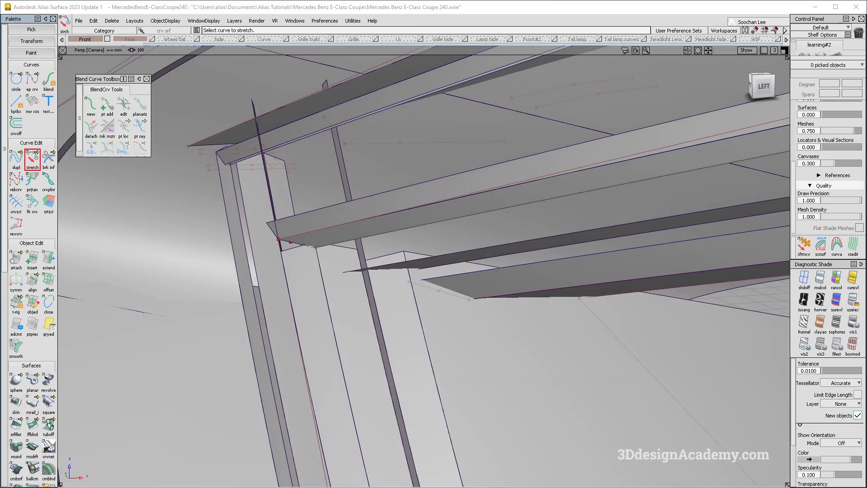
pyautogui.click(311, 246)
pyautogui.moveTo(318, 257); pyautogui.dragTo(348, 259)
pyautogui.keyDown('alt'); pyautogui.keyDown('shift'); pyautogui.moveTo(364, 264); pyautogui.dragTo(362, 277, button='right'); pyautogui.keyUp('shift'); pyautogui.keyUp('alt')
# Switch to the headlight reference photo and compare its light strip corner with the model
pyautogui.hotkey('alt', 'Tab')
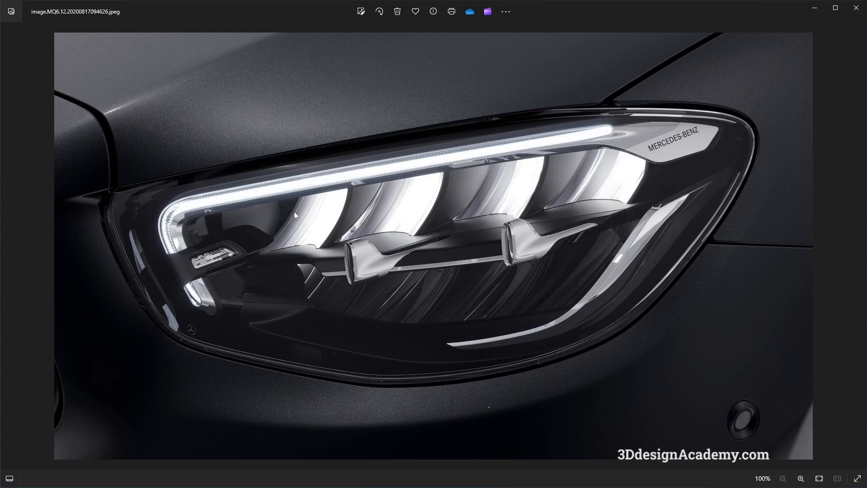
pyautogui.hotkey('alt', 'Tab')
pyautogui.moveTo(446, 277)
pyautogui.keyDown('alt'); pyautogui.keyDown('shift'); pyautogui.mouseDown()
pyautogui.moveTo(401, 284)
pyautogui.moveTo(441, 280)
pyautogui.mouseUp(); pyautogui.keyUp('shift'); pyautogui.keyUp('alt')
pyautogui.hotkey('alt', 'Tab')
pyautogui.hotkey('alt', 'Tab')
pyautogui.keyDown('alt'); pyautogui.keyDown('shift'); pyautogui.moveTo(292, 262); pyautogui.dragTo(246, 262, button='right'); pyautogui.keyUp('shift'); pyautogui.keyUp('alt')
# Stretch the generation curve's free end further down and outward to widen the swept surface at the corner
pyautogui.hotkey('alt', 'm')
pyautogui.keyDown('alt'); pyautogui.keyDown('shift'); pyautogui.moveTo(348, 224); pyautogui.dragTo(318, 216, button='right'); pyautogui.keyUp('shift'); pyautogui.keyUp('alt')
pyautogui.keyDown('ctrl'); pyautogui.keyDown('shift'); pyautogui.moveTo(159, 97); pyautogui.dragTo(158, 66); pyautogui.keyUp('shift'); pyautogui.keyUp('ctrl')
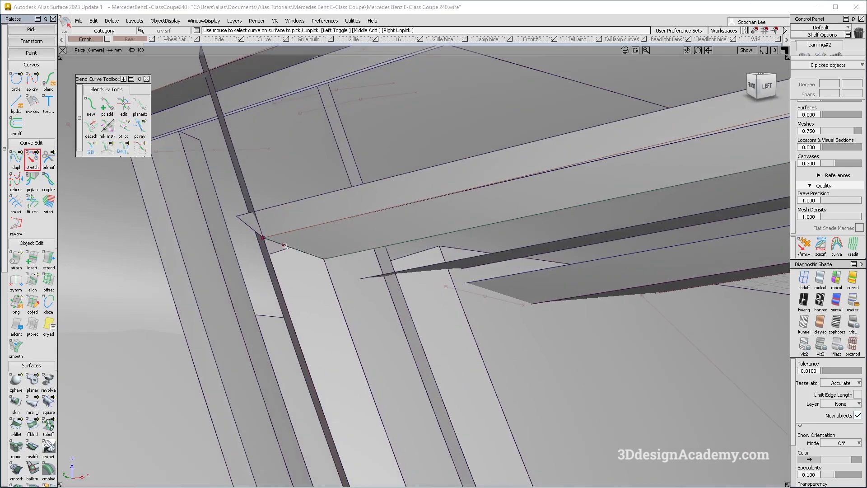
pyautogui.moveTo(328, 271); pyautogui.dragTo(361, 286)
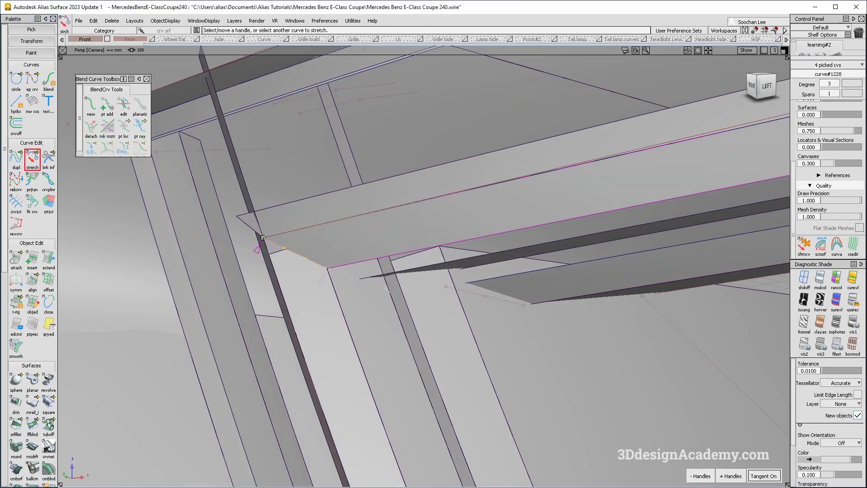
# Examine how the stretched curve fits at the trim strip's end corner, with the model's lines hidden and shown
pyautogui.keyDown('alt'); pyautogui.keyDown('shift'); pyautogui.moveTo(352, 294); pyautogui.dragTo(398, 310, button='right'); pyautogui.keyUp('shift'); pyautogui.keyUp('alt')
pyautogui.hotkey('alt', 'm')
pyautogui.keyDown('alt'); pyautogui.keyDown('shift'); pyautogui.moveTo(399, 309); pyautogui.dragTo(470, 267); pyautogui.keyUp('shift'); pyautogui.keyUp('alt')
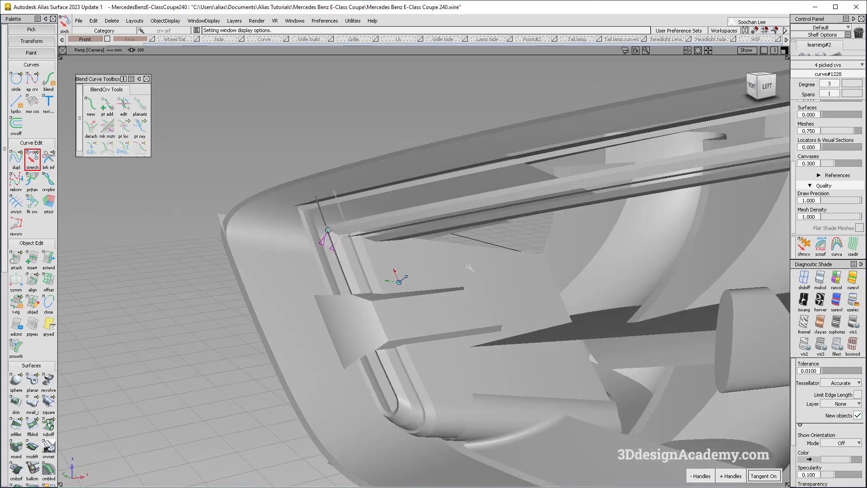
pyautogui.keyDown('alt'); pyautogui.keyDown('shift'); pyautogui.moveTo(470, 266); pyautogui.dragTo(382, 289, button='middle'); pyautogui.keyUp('shift'); pyautogui.keyUp('alt')
pyautogui.keyDown('alt'); pyautogui.keyDown('shift'); pyautogui.moveTo(382, 289); pyautogui.dragTo(400, 270); pyautogui.keyUp('shift'); pyautogui.keyUp('alt')
pyautogui.keyDown('alt'); pyautogui.keyDown('shift'); pyautogui.moveTo(406, 298); pyautogui.dragTo(382, 298, button='right'); pyautogui.keyUp('shift'); pyautogui.keyUp('alt')
pyautogui.moveTo(382, 298)
pyautogui.keyDown('alt'); pyautogui.keyDown('shift'); pyautogui.mouseDown()
pyautogui.moveTo(409, 294)
pyautogui.moveTo(378, 302)
pyautogui.moveTo(392, 293)
pyautogui.mouseUp(); pyautogui.keyUp('shift'); pyautogui.keyUp('alt')
pyautogui.hotkey('alt', 'm')
pyautogui.keyDown('alt'); pyautogui.keyDown('shift'); pyautogui.moveTo(266, 266); pyautogui.dragTo(372, 269, button='right'); pyautogui.keyUp('shift'); pyautogui.keyUp('alt')
pyautogui.click(226, 401)
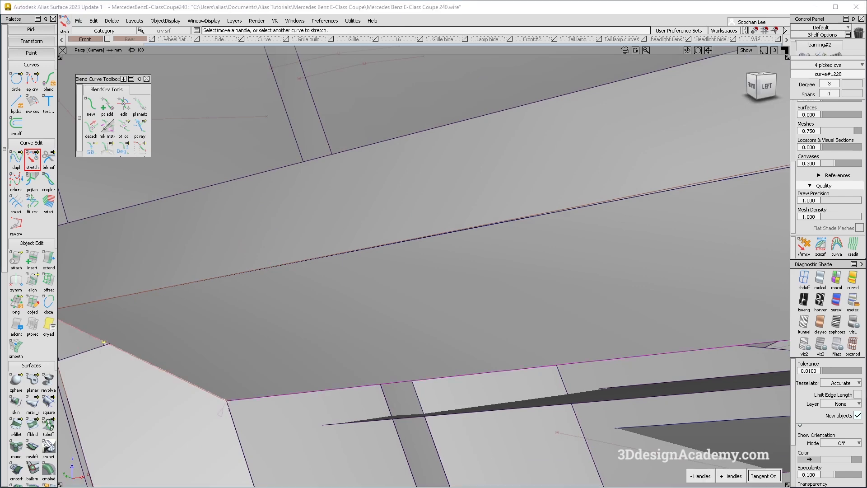
pyautogui.keyDown('alt'); pyautogui.keyDown('shift'); pyautogui.moveTo(347, 398); pyautogui.dragTo(280, 384, button='right'); pyautogui.keyUp('shift'); pyautogui.keyUp('alt')
# Examine the headlight's upper and lower trim strips along their length, up to the joint between their segments
pyautogui.moveTo(346, 285)
pyautogui.keyDown('ctrl'); pyautogui.keyDown('shift'); pyautogui.mouseDown()
pyautogui.moveTo(344, 258)
pyautogui.moveTo(355, 288)
pyautogui.mouseUp(); pyautogui.keyUp('shift'); pyautogui.keyUp('ctrl')
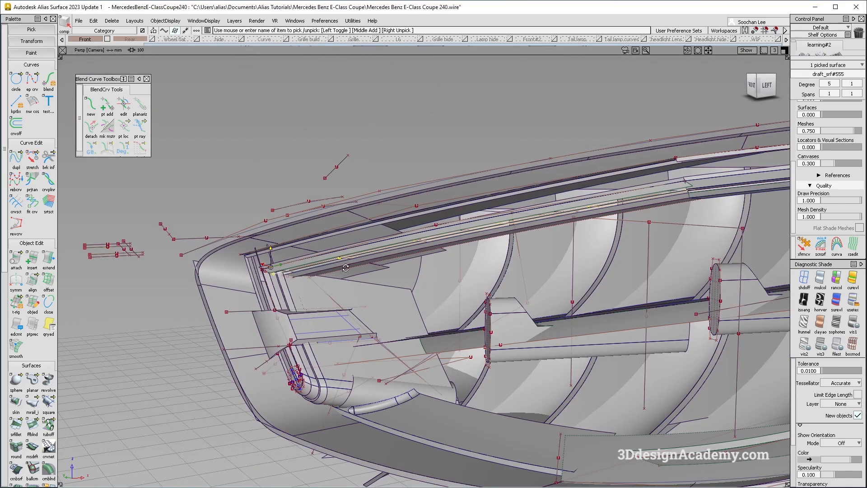
pyautogui.keyDown('alt'); pyautogui.keyDown('shift'); pyautogui.moveTo(345, 267); pyautogui.dragTo(356, 264); pyautogui.keyUp('shift'); pyautogui.keyUp('alt')
pyautogui.keyDown('alt'); pyautogui.keyDown('shift'); pyautogui.moveTo(669, 194); pyautogui.dragTo(504, 249, button='middle'); pyautogui.keyUp('shift'); pyautogui.keyUp('alt')
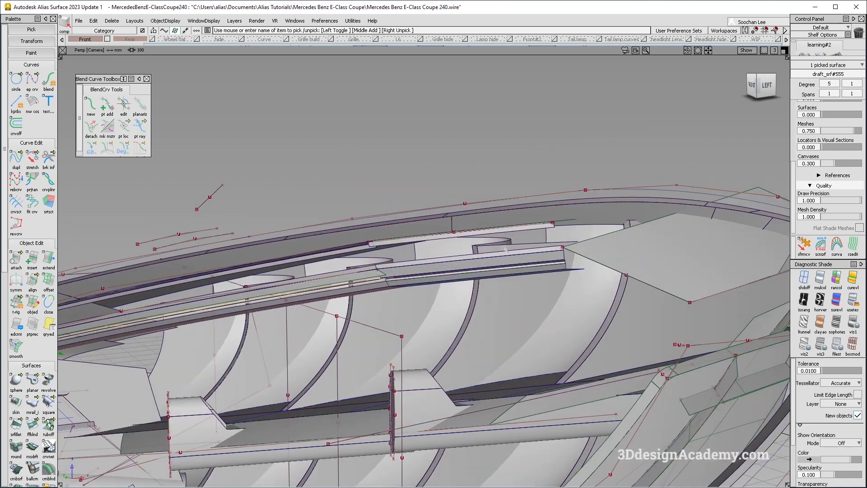
pyautogui.keyDown('alt'); pyautogui.keyDown('shift'); pyautogui.moveTo(378, 280); pyautogui.dragTo(429, 273, button='right'); pyautogui.keyUp('shift'); pyautogui.keyUp('alt')
pyautogui.keyDown('alt'); pyautogui.keyDown('shift'); pyautogui.moveTo(429, 273); pyautogui.dragTo(732, 203, button='middle'); pyautogui.keyUp('shift'); pyautogui.keyUp('alt')
pyautogui.keyDown('alt'); pyautogui.keyDown('shift'); pyautogui.moveTo(264, 311); pyautogui.dragTo(284, 307, button='right'); pyautogui.keyUp('shift'); pyautogui.keyUp('alt')
pyautogui.keyDown('alt'); pyautogui.keyDown('shift'); pyautogui.moveTo(433, 244); pyautogui.dragTo(268, 266, button='middle'); pyautogui.keyUp('shift'); pyautogui.keyUp('alt')
pyautogui.keyDown('alt'); pyautogui.keyDown('shift'); pyautogui.moveTo(271, 269); pyautogui.dragTo(312, 259, button='right'); pyautogui.keyUp('shift'); pyautogui.keyUp('alt')
pyautogui.moveTo(289, 259)
pyautogui.keyDown('alt'); pyautogui.keyDown('shift'); pyautogui.mouseDown()
pyautogui.moveTo(325, 236)
pyautogui.moveTo(241, 263)
pyautogui.moveTo(166, 97)
pyautogui.mouseUp(); pyautogui.keyUp('shift'); pyautogui.keyUp('alt')
# Draw a straight vertical edit-point curve downward from the lower trim strip's joint corner, working in the front view
pyautogui.click(325, 236)
pyautogui.click(758, 87)
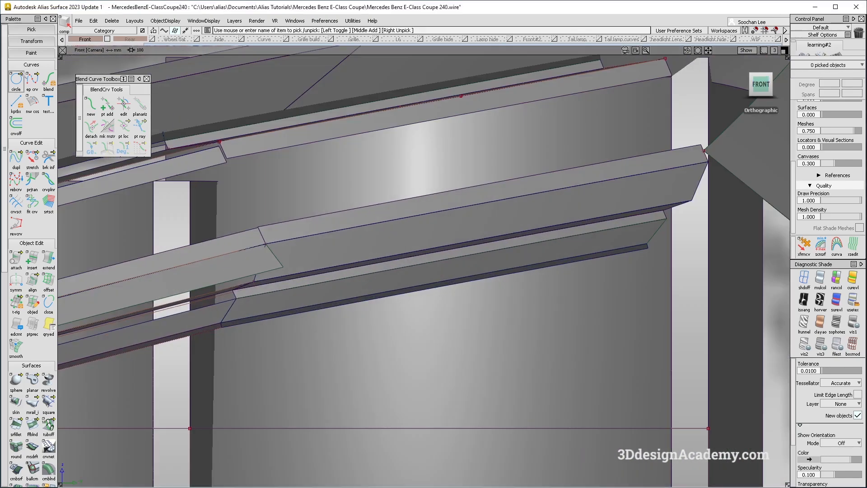
pyautogui.keyDown('alt'); pyautogui.keyDown('shift'); pyautogui.moveTo(240, 244); pyautogui.dragTo(264, 251); pyautogui.keyUp('shift'); pyautogui.keyUp('alt')
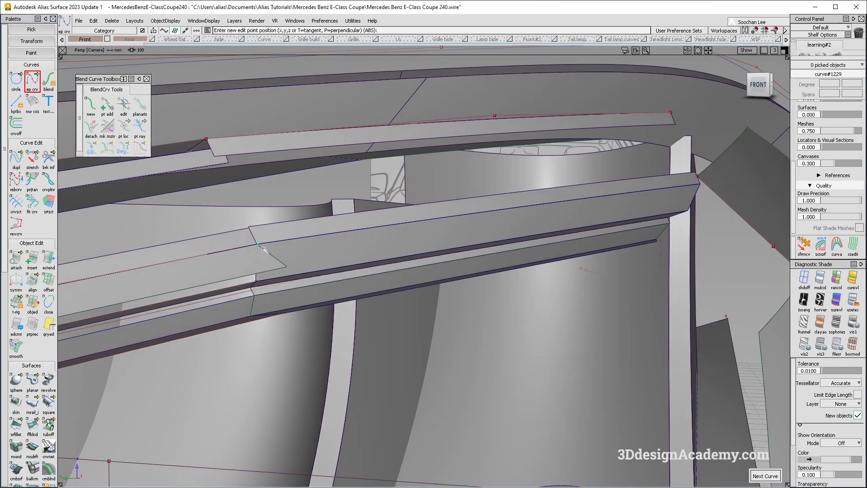
pyautogui.keyDown('alt'); pyautogui.keyDown('shift'); pyautogui.moveTo(270, 307); pyautogui.dragTo(304, 219, button='right'); pyautogui.keyUp('shift'); pyautogui.keyUp('alt')
pyautogui.keyDown('alt'); pyautogui.keyDown('shift'); pyautogui.moveTo(303, 218); pyautogui.dragTo(246, 271); pyautogui.keyUp('shift'); pyautogui.keyUp('alt')
pyautogui.keyDown('ctrl'); pyautogui.keyDown('shift'); pyautogui.moveTo(233, 237); pyautogui.dragTo(237, 199); pyautogui.keyUp('shift'); pyautogui.keyUp('ctrl')
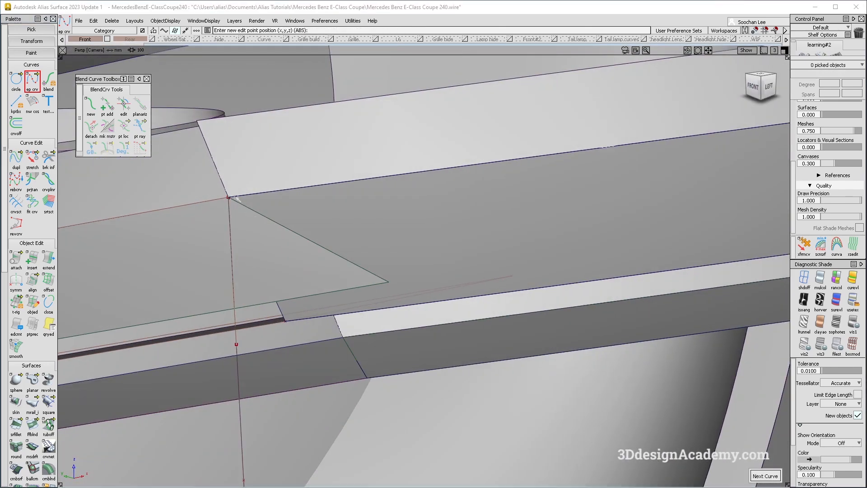
# Project the vertical curve onto the lower trim strip's front surface as a curve on surface, using the Normal vector
pyautogui.scroll(-5, 18, 404)
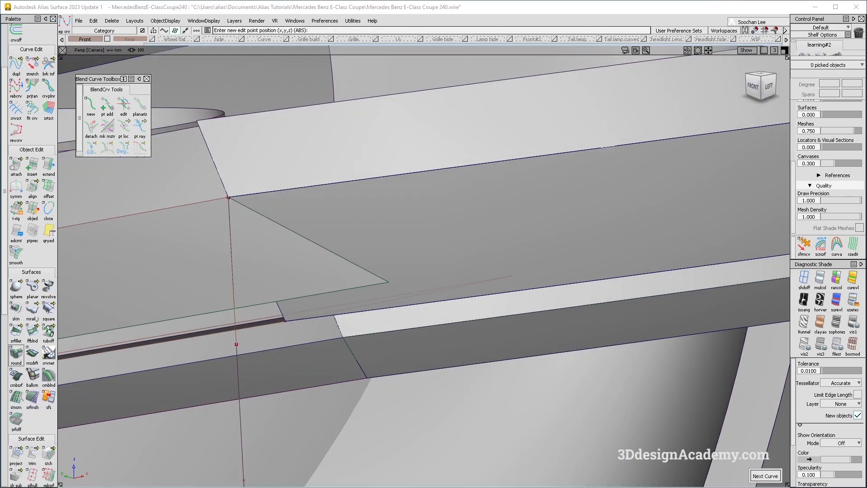
pyautogui.click(194, 294)
pyautogui.keyDown('alt'); pyautogui.keyDown('shift'); pyautogui.moveTo(316, 289); pyautogui.dragTo(286, 300, button='right'); pyautogui.keyUp('shift'); pyautogui.keyUp('alt')
pyautogui.moveTo(286, 300)
pyautogui.keyDown('alt'); pyautogui.keyDown('shift'); pyautogui.mouseDown()
pyautogui.moveTo(267, 295)
pyautogui.moveTo(265, 249)
pyautogui.moveTo(350, 240)
pyautogui.mouseUp(); pyautogui.keyUp('shift'); pyautogui.keyUp('alt')
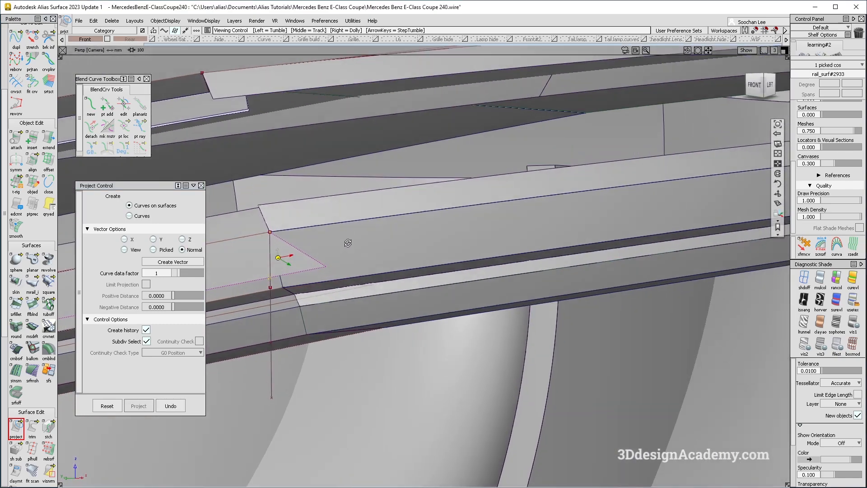
pyautogui.click(755, 86)
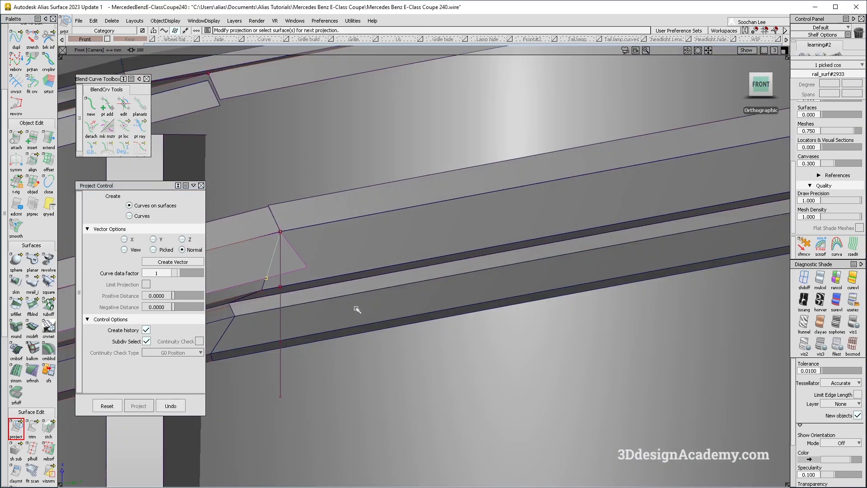
pyautogui.keyDown('alt'); pyautogui.keyDown('shift'); pyautogui.moveTo(369, 300); pyautogui.dragTo(365, 254); pyautogui.keyUp('shift'); pyautogui.keyUp('alt')
pyautogui.keyDown('ctrl'); pyautogui.keyDown('shift'); pyautogui.moveTo(337, 308); pyautogui.dragTo(309, 181); pyautogui.keyUp('shift'); pyautogui.keyUp('ctrl')
pyautogui.click(18, 426)
# Trim the lower trim strip's front surface along the projected curve, removing the slanted end piece
pyautogui.click(33, 426)
pyautogui.click(291, 241)
pyautogui.click(292, 240)
pyautogui.press('space')
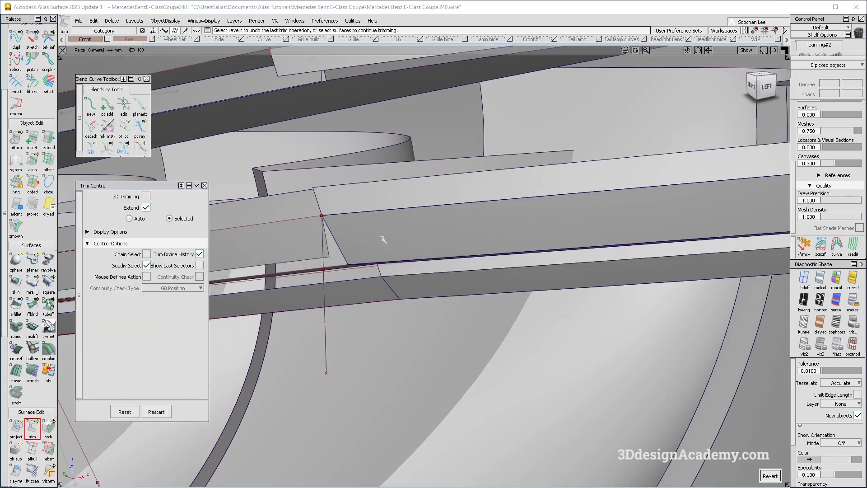
# Delete the adjoining front surface of the next trim strip segment, beyond the joint
pyautogui.keyDown('ctrl'); pyautogui.keyDown('shift'); pyautogui.moveTo(419, 222); pyautogui.dragTo(384, 241); pyautogui.keyUp('shift'); pyautogui.keyUp('ctrl')
pyautogui.click(383, 241)
pyautogui.press('Delete')
pyautogui.press('Return')
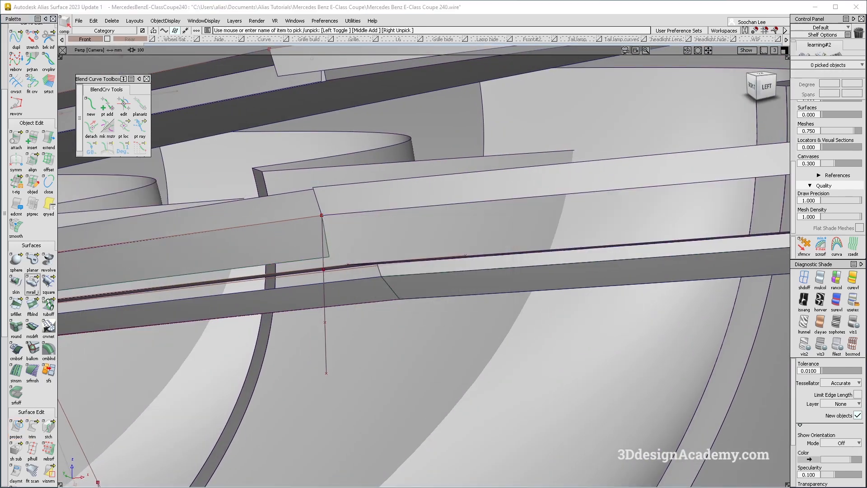
# Build a monorail surface with the trimmed end edge as generation curve and the next strip segment's lower edge as rail
pyautogui.click(32, 282)
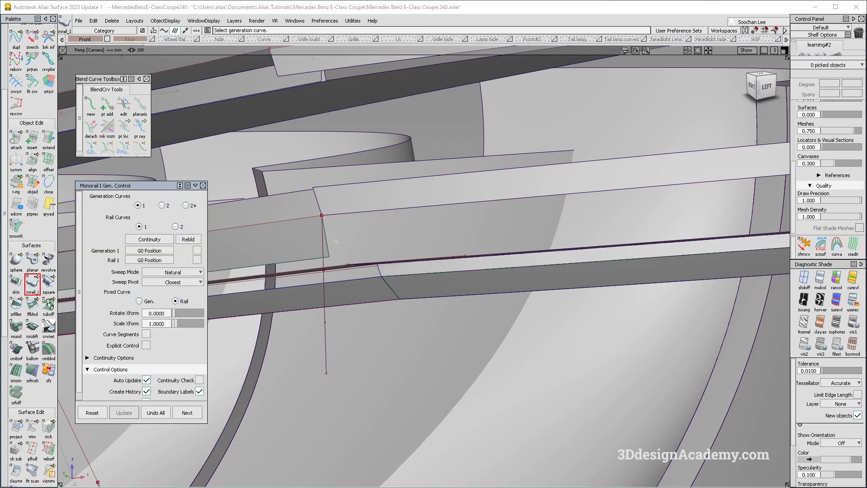
pyautogui.click(335, 215)
pyautogui.keyDown('alt'); pyautogui.keyDown('shift'); pyautogui.moveTo(343, 217); pyautogui.dragTo(366, 250); pyautogui.keyUp('shift'); pyautogui.keyUp('alt')
# Examine how the new front surface and its neighbouring trim strip surfaces meet around the joint, picking individual surfaces
pyautogui.keyDown('ctrl'); pyautogui.keyDown('shift'); pyautogui.moveTo(391, 142); pyautogui.dragTo(370, 189); pyautogui.keyUp('shift'); pyautogui.keyUp('ctrl')
pyautogui.click(352, 200)
pyautogui.keyDown('alt'); pyautogui.keyDown('shift'); pyautogui.moveTo(260, 147); pyautogui.dragTo(279, 129); pyautogui.keyUp('shift'); pyautogui.keyUp('alt')
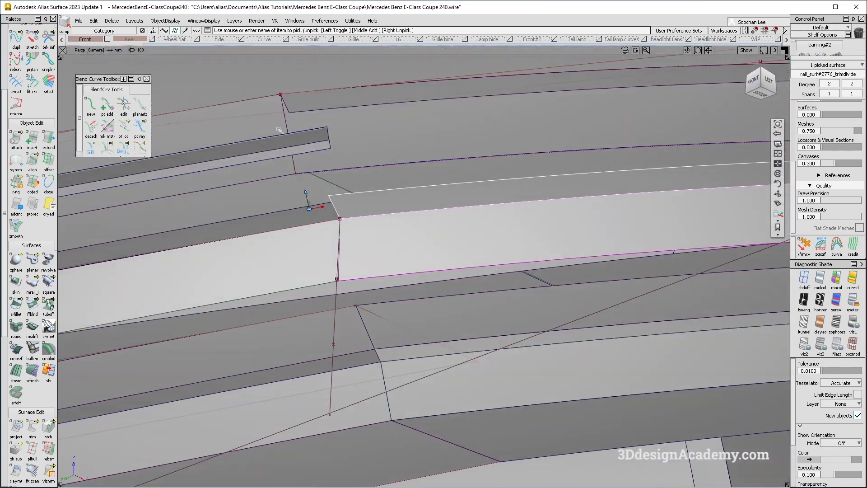
pyautogui.click(312, 128)
pyautogui.keyDown('alt'); pyautogui.keyDown('shift'); pyautogui.moveTo(248, 162); pyautogui.dragTo(291, 215); pyautogui.keyUp('shift'); pyautogui.keyUp('alt')
pyautogui.press('Return')
pyautogui.keyDown('alt'); pyautogui.keyDown('shift'); pyautogui.moveTo(392, 193); pyautogui.dragTo(432, 171); pyautogui.keyUp('shift'); pyautogui.keyUp('alt')
pyautogui.click(327, 228)
pyautogui.keyDown('alt'); pyautogui.keyDown('shift'); pyautogui.moveTo(372, 247); pyautogui.dragTo(345, 244); pyautogui.keyUp('shift'); pyautogui.keyUp('alt')
pyautogui.keyDown('alt'); pyautogui.keyDown('shift'); pyautogui.moveTo(402, 216); pyautogui.dragTo(440, 238); pyautogui.keyUp('shift'); pyautogui.keyUp('alt')
pyautogui.keyDown('alt'); pyautogui.keyDown('shift'); pyautogui.moveTo(440, 238); pyautogui.dragTo(372, 236, button='middle'); pyautogui.keyUp('shift'); pyautogui.keyUp('alt')
pyautogui.keyDown('alt'); pyautogui.keyDown('shift'); pyautogui.moveTo(372, 236); pyautogui.dragTo(350, 256, button='right'); pyautogui.keyUp('shift'); pyautogui.keyUp('alt')
pyautogui.keyDown('alt'); pyautogui.keyDown('shift'); pyautogui.moveTo(249, 259); pyautogui.dragTo(257, 210); pyautogui.keyUp('shift'); pyautogui.keyUp('alt')
pyautogui.keyDown('alt'); pyautogui.keyDown('shift'); pyautogui.moveTo(256, 210); pyautogui.dragTo(314, 205, button='middle'); pyautogui.keyUp('shift'); pyautogui.keyUp('alt')
pyautogui.keyDown('alt'); pyautogui.keyDown('shift'); pyautogui.moveTo(314, 205); pyautogui.dragTo(406, 346); pyautogui.keyUp('shift'); pyautogui.keyUp('alt')
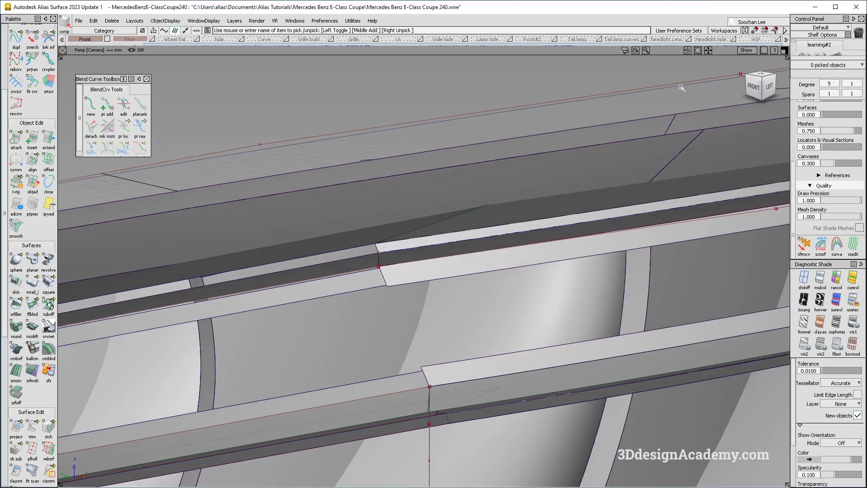
# Untrim the surface spanning the upper and lower trim strips before the joint
pyautogui.click(415, 372)
pyautogui.moveTo(416, 370)
pyautogui.keyDown('alt'); pyautogui.keyDown('shift'); pyautogui.mouseDown()
pyautogui.moveTo(445, 317)
pyautogui.moveTo(427, 293)
pyautogui.moveTo(422, 352)
pyautogui.moveTo(410, 364)
pyautogui.mouseUp(); pyautogui.keyUp('shift'); pyautogui.keyUp('alt')
pyautogui.click(32, 428)
pyautogui.click(426, 343)
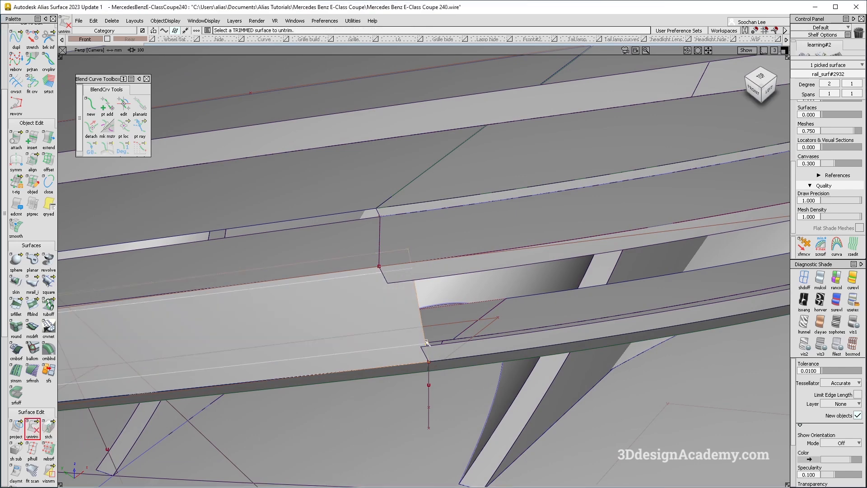
# Build a monorail surface from the untrimmed surface's end edge along the rail_surf#2934 V=0 edge
pyautogui.keyDown('alt'); pyautogui.keyDown('shift'); pyautogui.moveTo(427, 364); pyautogui.dragTo(474, 361, button='right'); pyautogui.keyUp('shift'); pyautogui.keyUp('alt')
pyautogui.keyDown('alt'); pyautogui.keyDown('shift'); pyautogui.moveTo(474, 361); pyautogui.dragTo(477, 338); pyautogui.keyUp('shift'); pyautogui.keyUp('alt')
pyautogui.keyDown('ctrl'); pyautogui.keyDown('shift'); pyautogui.moveTo(477, 339); pyautogui.dragTo(1, 296); pyautogui.keyUp('shift'); pyautogui.keyUp('ctrl')
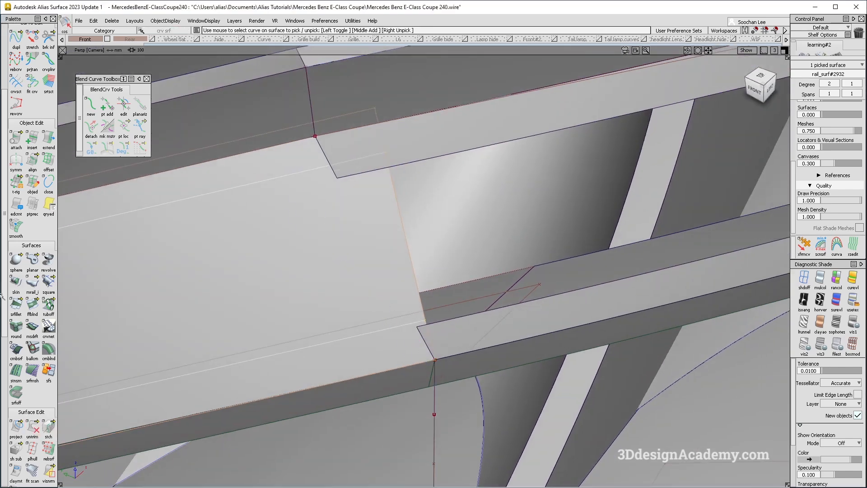
pyautogui.click(32, 285)
pyautogui.click(494, 295)
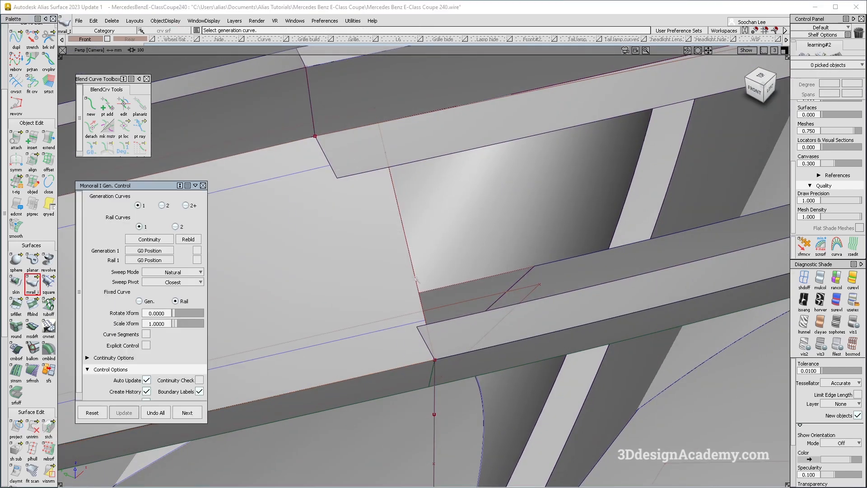
pyautogui.click(456, 356)
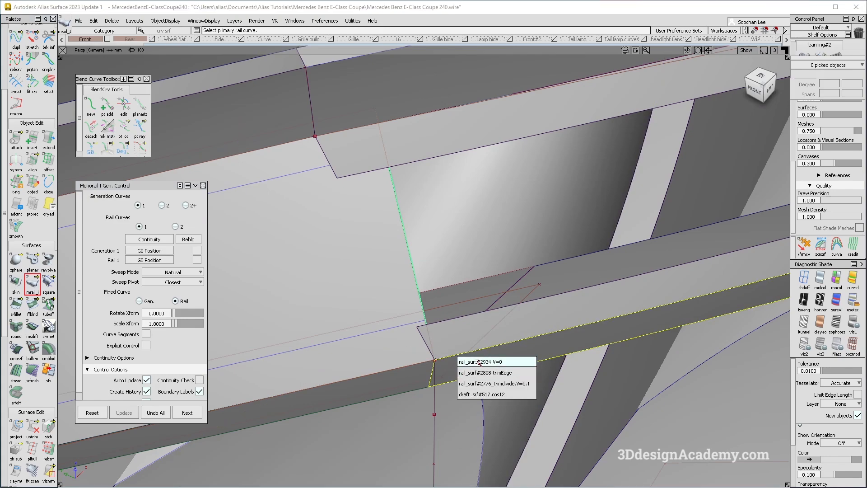
pyautogui.click(479, 362)
pyautogui.keyDown('alt'); pyautogui.keyDown('shift'); pyautogui.moveTo(548, 308); pyautogui.dragTo(472, 288, button='right'); pyautogui.keyUp('shift'); pyautogui.keyUp('alt')
pyautogui.keyDown('alt'); pyautogui.keyDown('shift'); pyautogui.moveTo(472, 289); pyautogui.dragTo(210, 382, button='middle'); pyautogui.keyUp('shift'); pyautogui.keyUp('alt')
pyautogui.keyDown('alt'); pyautogui.keyDown('shift'); pyautogui.moveTo(499, 298); pyautogui.dragTo(253, 280); pyautogui.keyUp('shift'); pyautogui.keyUp('alt')
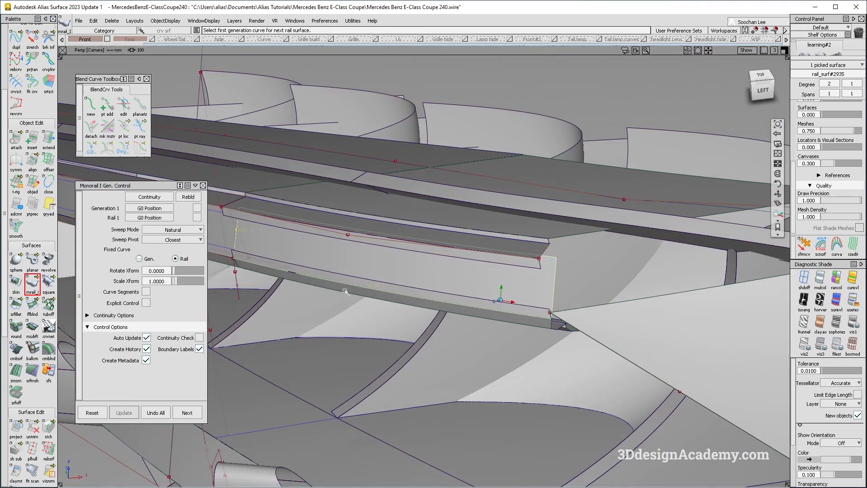
pyautogui.keyDown('alt'); pyautogui.keyDown('shift'); pyautogui.moveTo(226, 305); pyautogui.dragTo(377, 299, button='middle'); pyautogui.keyUp('shift'); pyautogui.keyUp('alt')
# Delete the old lower flange surface of the upper trim strip segment beyond the joint
pyautogui.keyDown('ctrl'); pyautogui.keyDown('shift'); pyautogui.moveTo(367, 301); pyautogui.dragTo(378, 248); pyautogui.keyUp('shift'); pyautogui.keyUp('ctrl')
pyautogui.press('Delete')
pyautogui.press('Return')
# Duplicate the upper edge of the new wide monorail surface as a curve
pyautogui.keyDown('alt'); pyautogui.keyDown('shift'); pyautogui.moveTo(383, 239); pyautogui.dragTo(492, 221, button='right'); pyautogui.keyUp('shift'); pyautogui.keyUp('alt')
pyautogui.keyDown('alt'); pyautogui.keyDown('shift'); pyautogui.moveTo(407, 239); pyautogui.dragTo(224, 269); pyautogui.keyUp('shift'); pyautogui.keyUp('alt')
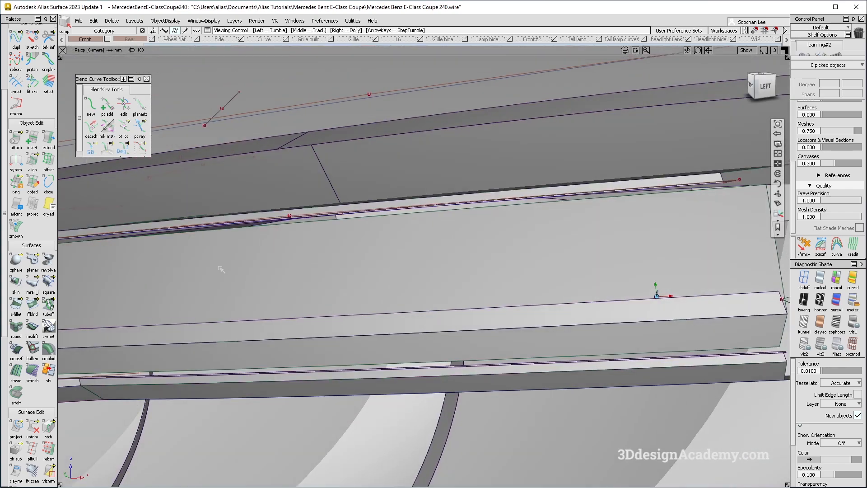
pyautogui.keyDown('alt'); pyautogui.keyDown('shift'); pyautogui.moveTo(223, 268); pyautogui.dragTo(336, 247, button='middle'); pyautogui.keyUp('shift'); pyautogui.keyUp('alt')
pyautogui.keyDown('alt'); pyautogui.keyDown('shift'); pyautogui.moveTo(243, 244); pyautogui.dragTo(342, 232, button='middle'); pyautogui.keyUp('shift'); pyautogui.keyUp('alt')
pyautogui.keyDown('ctrl'); pyautogui.keyDown('shift'); pyautogui.moveTo(343, 232); pyautogui.dragTo(323, 204); pyautogui.keyUp('shift'); pyautogui.keyUp('ctrl')
pyautogui.click(267, 273)
pyautogui.keyDown('alt'); pyautogui.keyDown('shift'); pyautogui.moveTo(268, 274); pyautogui.dragTo(335, 274); pyautogui.keyUp('shift'); pyautogui.keyUp('alt')
pyautogui.keyDown('alt'); pyautogui.keyDown('shift'); pyautogui.moveTo(304, 277); pyautogui.dragTo(400, 272, button='middle'); pyautogui.keyUp('shift'); pyautogui.keyUp('alt')
pyautogui.keyDown('ctrl'); pyautogui.keyDown('shift'); pyautogui.moveTo(325, 262); pyautogui.dragTo(329, 340); pyautogui.keyUp('shift'); pyautogui.keyUp('ctrl')
pyautogui.keyDown('ctrl'); pyautogui.keyDown('shift'); pyautogui.moveTo(282, 249); pyautogui.dragTo(307, 328); pyautogui.keyUp('shift'); pyautogui.keyUp('ctrl')
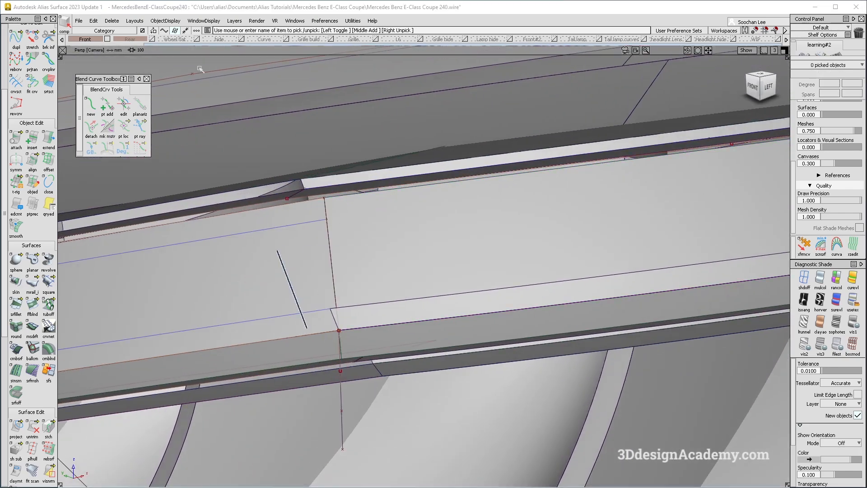
pyautogui.scroll(2, 23, 87)
pyautogui.click(16, 73)
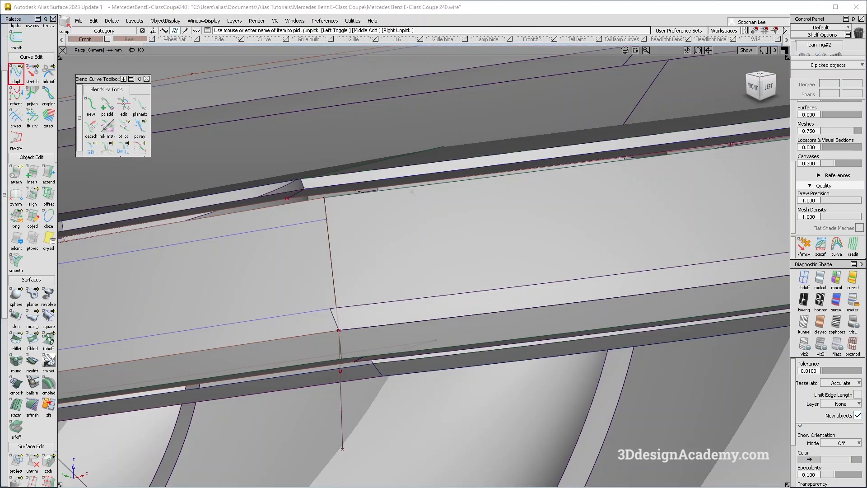
# Delete the wide untrimmed surface before the joint and assign the new monorail surface to the Headlight hide layer
pyautogui.keyDown('ctrl'); pyautogui.keyDown('shift'); pyautogui.moveTo(320, 224); pyautogui.dragTo(319, 225); pyautogui.keyUp('shift'); pyautogui.keyUp('ctrl')
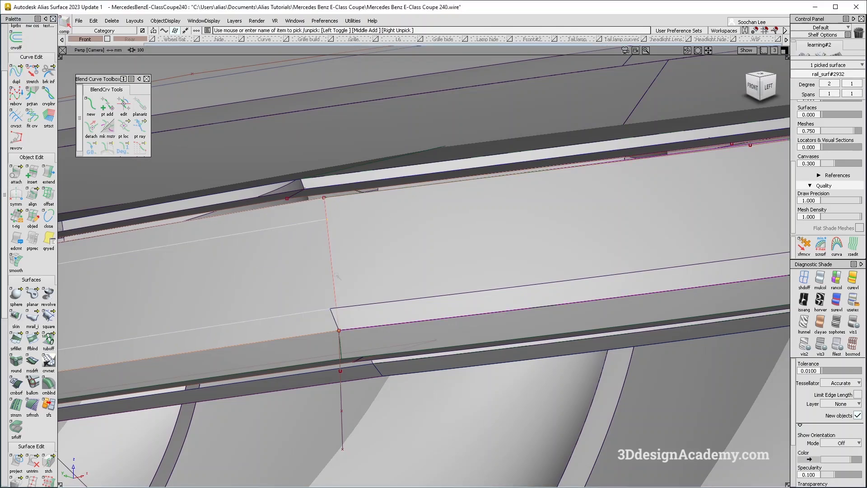
pyautogui.press('Delete')
pyautogui.press('Return')
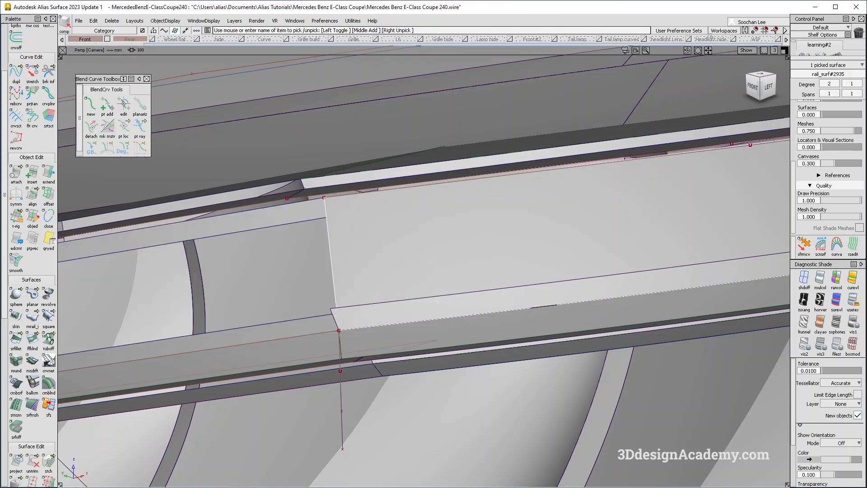
pyautogui.click(718, 40)
pyautogui.click(712, 48)
# Delete the lower trim strip's old top and front surfaces beyond the joint
pyautogui.keyDown('alt'); pyautogui.keyDown('shift'); pyautogui.moveTo(326, 262); pyautogui.dragTo(344, 325); pyautogui.keyUp('shift'); pyautogui.keyUp('alt')
pyautogui.keyDown('alt'); pyautogui.keyDown('shift'); pyautogui.moveTo(344, 316); pyautogui.dragTo(376, 287, button='right'); pyautogui.keyUp('shift'); pyautogui.keyUp('alt')
pyautogui.keyDown('alt'); pyautogui.keyDown('shift'); pyautogui.moveTo(378, 289); pyautogui.dragTo(378, 305); pyautogui.keyUp('shift'); pyautogui.keyUp('alt')
pyautogui.keyDown('ctrl'); pyautogui.keyDown('shift'); pyautogui.moveTo(393, 268); pyautogui.dragTo(516, 194); pyautogui.keyUp('shift'); pyautogui.keyUp('ctrl')
pyautogui.click(373, 294)
pyautogui.press('Delete')
pyautogui.press('Return')
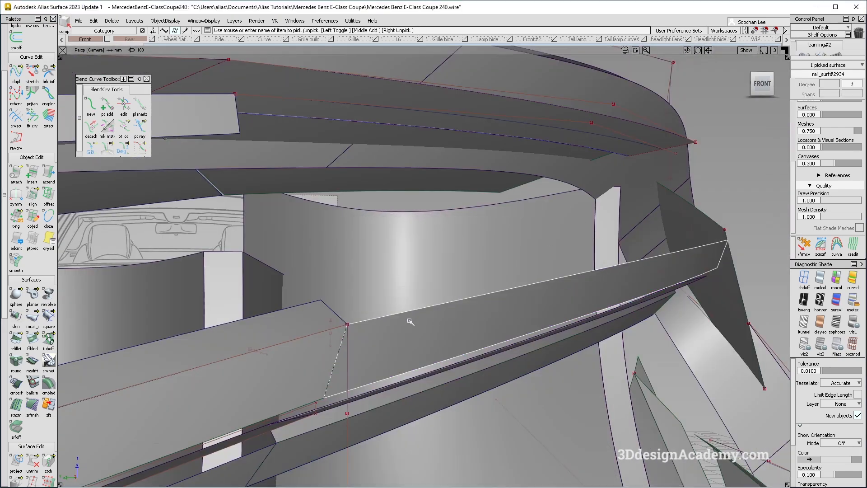
pyautogui.hotkey('ctrl', 'z')
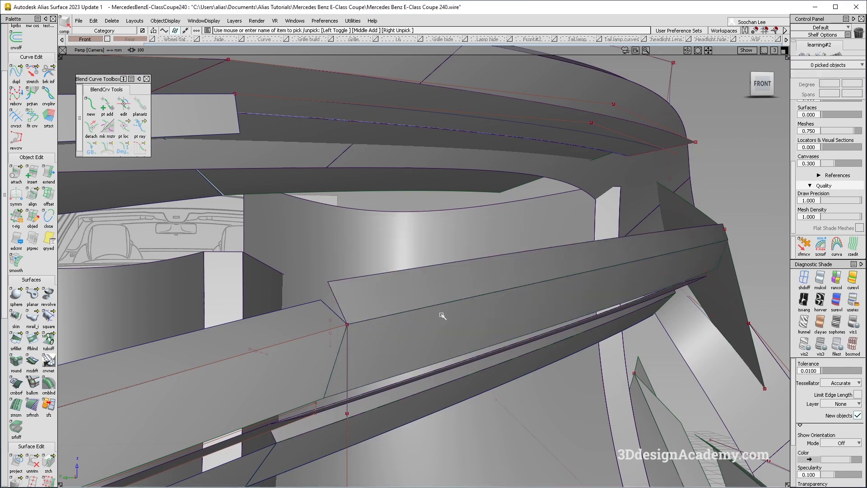
pyautogui.press('Delete')
pyautogui.press('Return')
# Duplicate the lower edge of the surface on the Headlight hide layer as a curve and hide that layer
pyautogui.keyDown('alt'); pyautogui.keyDown('shift'); pyautogui.moveTo(513, 276); pyautogui.dragTo(345, 319); pyautogui.keyUp('shift'); pyautogui.keyUp('alt')
pyautogui.keyDown('ctrl'); pyautogui.keyDown('shift'); pyautogui.moveTo(338, 324); pyautogui.dragTo(317, 153); pyautogui.keyUp('shift'); pyautogui.keyUp('ctrl')
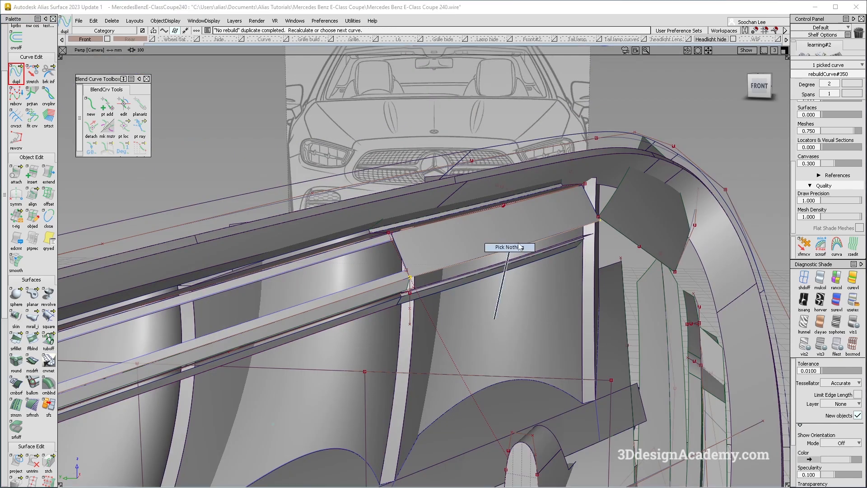
pyautogui.press('Delete')
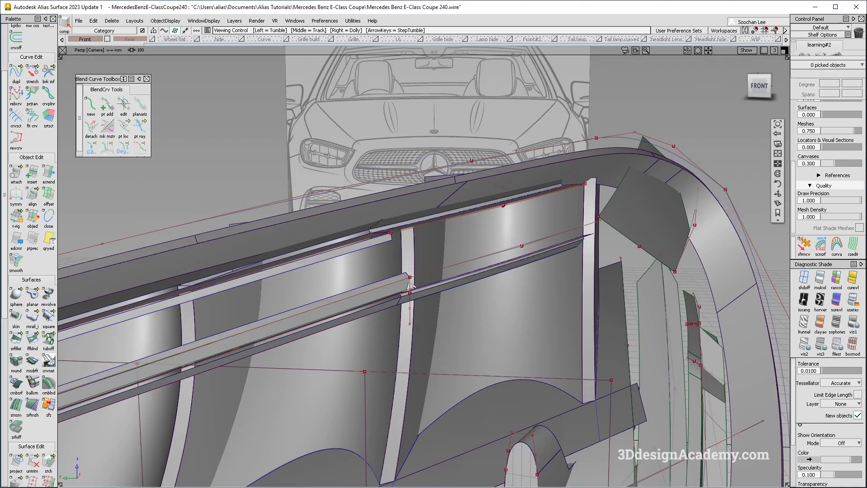
# Build a monorail surface extending the lower trim strip from its end edge along the duplicated lower curve
pyautogui.keyDown('alt'); pyautogui.keyDown('shift'); pyautogui.moveTo(344, 267); pyautogui.dragTo(406, 266, button='right'); pyautogui.keyUp('shift'); pyautogui.keyUp('alt')
pyautogui.keyDown('alt'); pyautogui.keyDown('shift'); pyautogui.moveTo(377, 265); pyautogui.dragTo(330, 282); pyautogui.keyUp('shift'); pyautogui.keyUp('alt')
pyautogui.click(33, 317)
pyautogui.click(434, 266)
pyautogui.keyDown('alt'); pyautogui.keyDown('shift'); pyautogui.moveTo(533, 253); pyautogui.dragTo(483, 256, button='right'); pyautogui.keyUp('shift'); pyautogui.keyUp('alt')
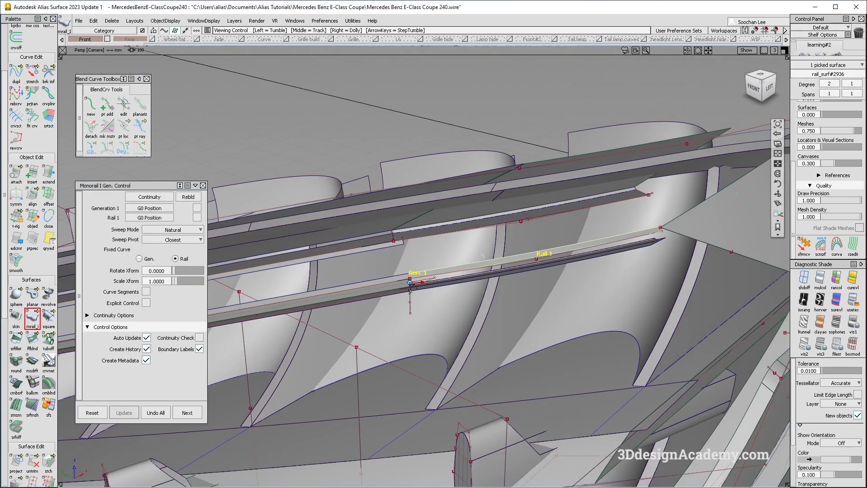
# Build a second monorail surface extending the upper trim strip's flange from its end edge along the duplicated upper curve
pyautogui.keyDown('ctrl'); pyautogui.keyDown('shift'); pyautogui.moveTo(432, 275); pyautogui.dragTo(445, 287, button='right'); pyautogui.keyUp('shift'); pyautogui.keyUp('ctrl')
pyautogui.keyDown('alt'); pyautogui.keyDown('shift'); pyautogui.moveTo(400, 239); pyautogui.dragTo(422, 228, button='right'); pyautogui.keyUp('shift'); pyautogui.keyUp('alt')
pyautogui.keyDown('alt'); pyautogui.keyDown('shift'); pyautogui.moveTo(416, 227); pyautogui.dragTo(403, 212); pyautogui.keyUp('shift'); pyautogui.keyUp('alt')
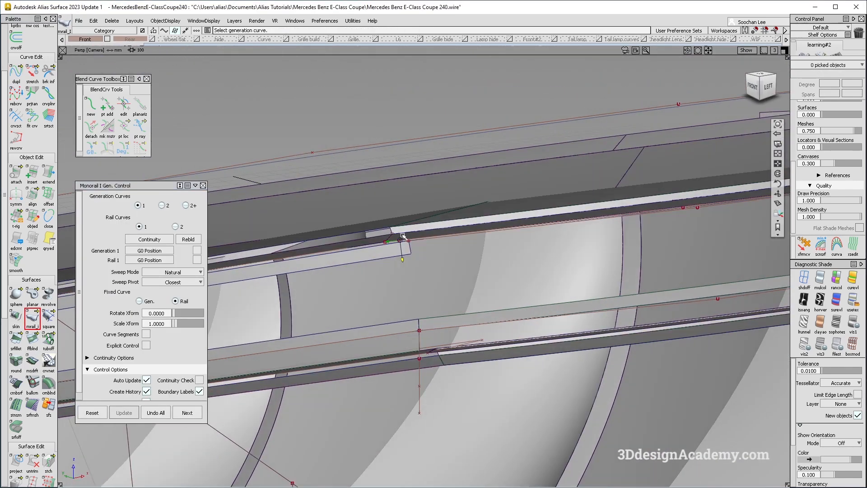
pyautogui.click(455, 262)
pyautogui.click(422, 241)
pyautogui.click(432, 258)
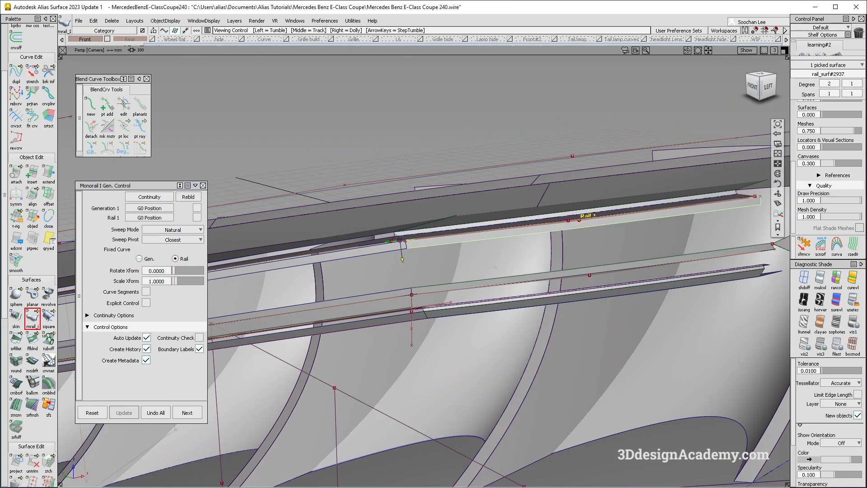
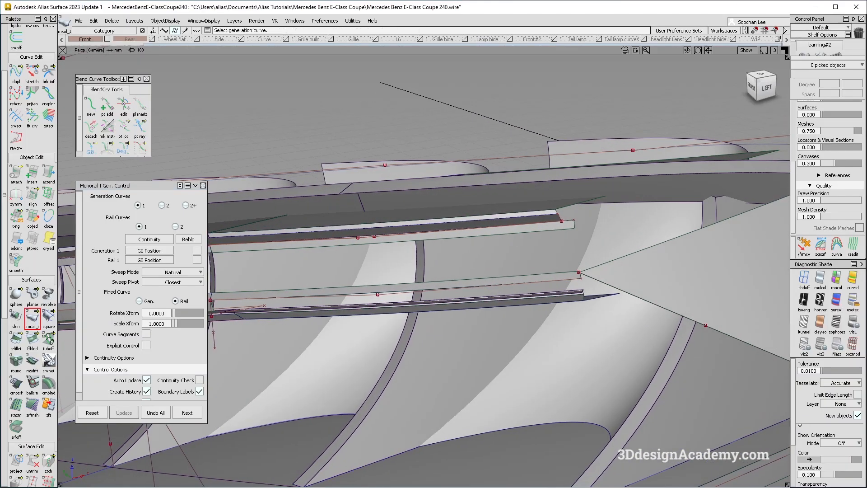
# Toggle the WIP layer and show the Headlight hide layer
pyautogui.click(778, 39)
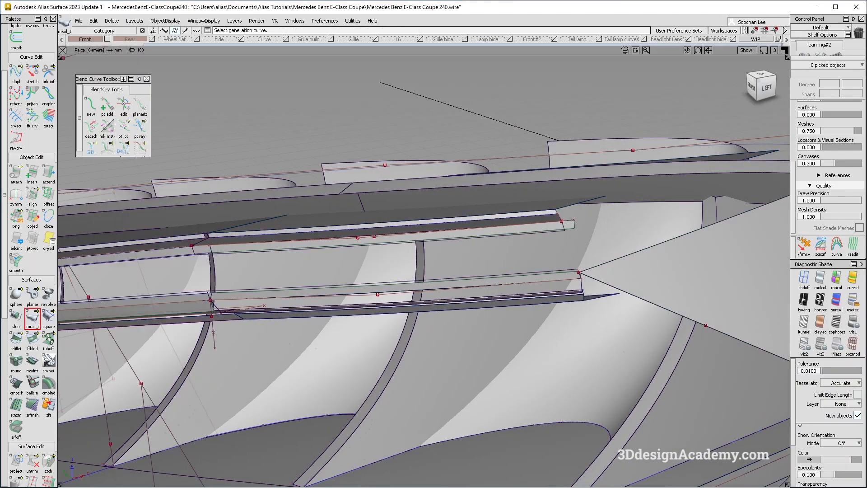
pyautogui.click(733, 39)
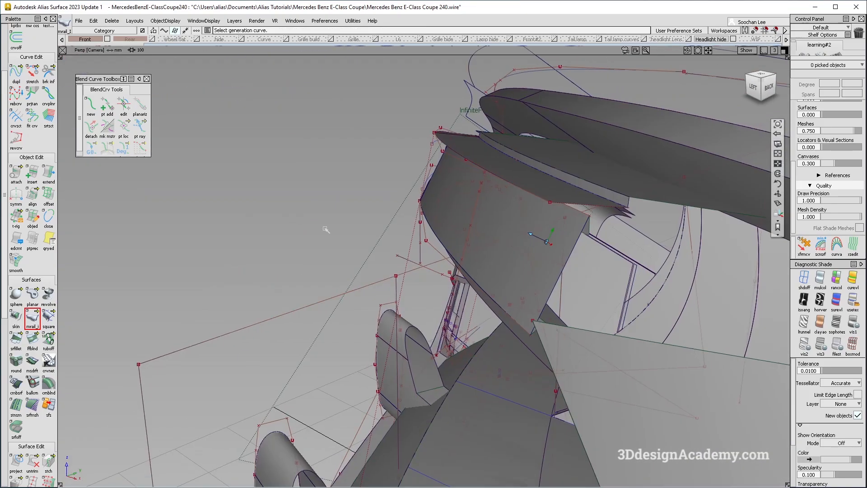
# Try to offset the wide surface between the upper and lower trim strips by 0.5 with the direction reversed
pyautogui.keyDown('alt'); pyautogui.keyDown('shift'); pyautogui.moveTo(326, 229); pyautogui.dragTo(596, 107); pyautogui.keyUp('shift'); pyautogui.keyUp('alt')
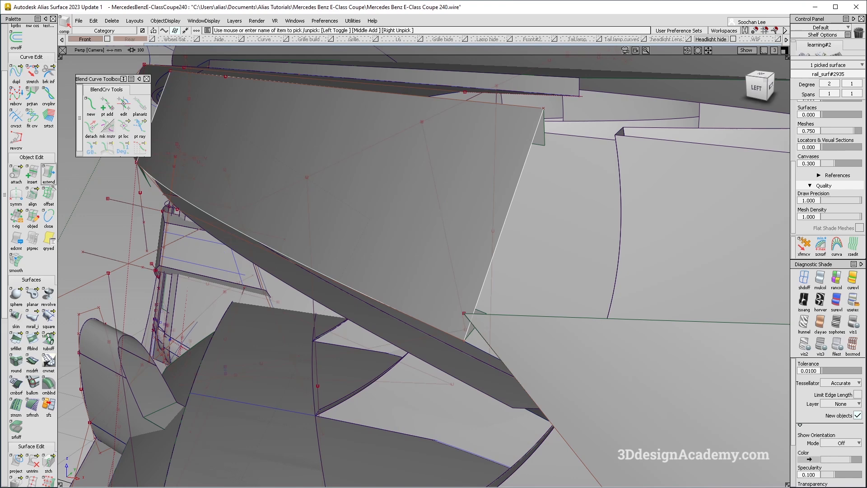
pyautogui.click(49, 195)
pyautogui.click(404, 233)
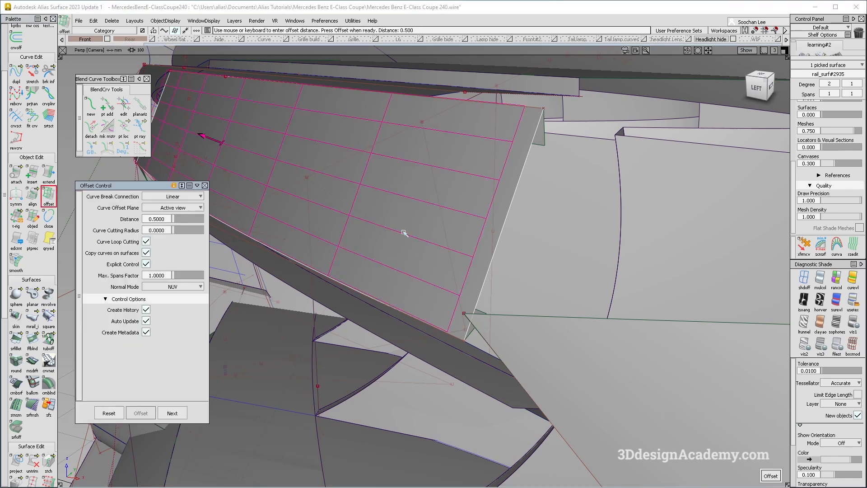
pyautogui.click(205, 137)
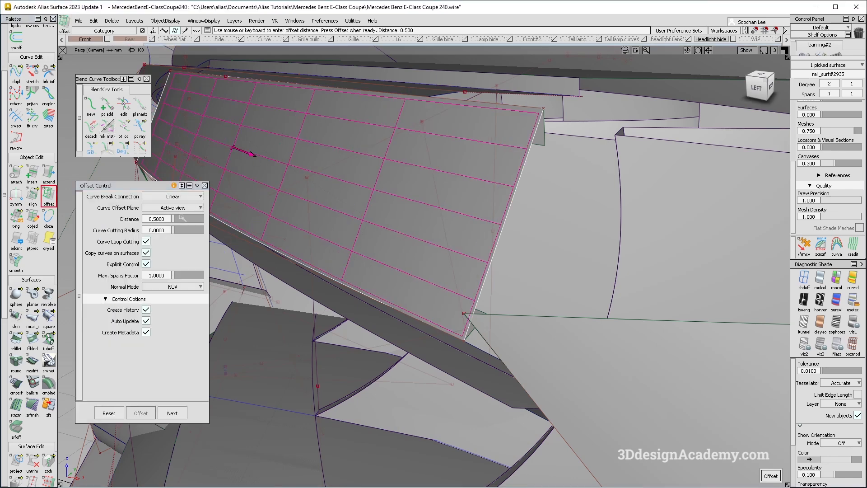
pyautogui.keyDown('ctrl'); pyautogui.keyDown('shift'); pyautogui.moveTo(402, 364); pyautogui.dragTo(420, 243); pyautogui.keyUp('shift'); pyautogui.keyUp('ctrl')
pyautogui.moveTo(504, 280)
pyautogui.keyDown('alt'); pyautogui.keyDown('shift'); pyautogui.mouseDown()
pyautogui.moveTo(441, 300)
pyautogui.moveTo(340, 144)
pyautogui.mouseUp(); pyautogui.keyUp('shift'); pyautogui.keyUp('alt')
# Measure the curve-to-surface deviation at the gap between the wide surface's end and the neighbouring panel
pyautogui.scroll(-9, 32, 430)
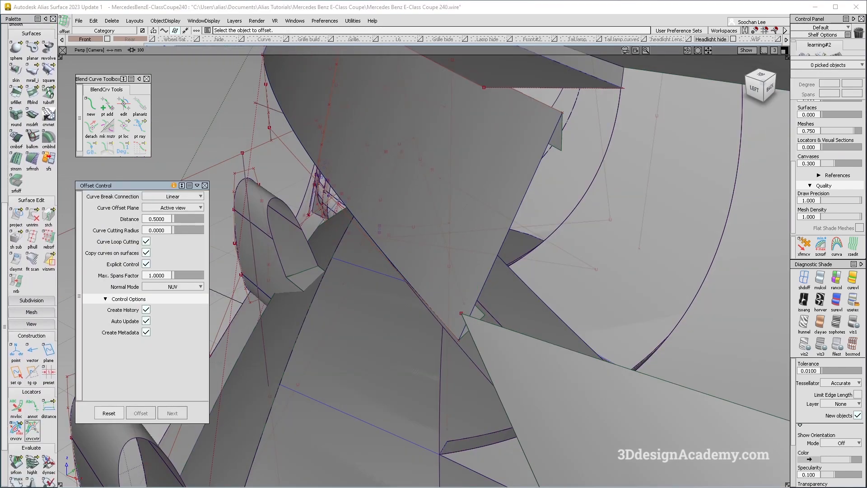
pyautogui.click(114, 431)
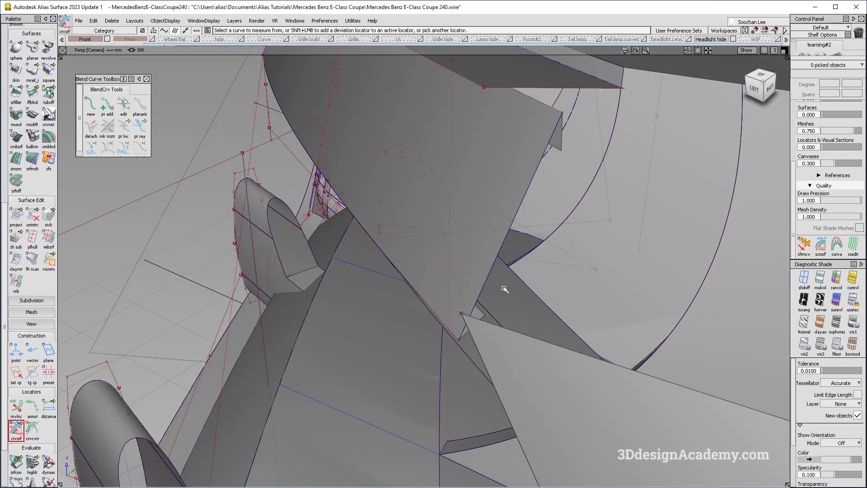
pyautogui.keyDown('alt'); pyautogui.keyDown('shift'); pyautogui.moveTo(477, 313); pyautogui.dragTo(480, 312); pyautogui.keyUp('shift'); pyautogui.keyUp('alt')
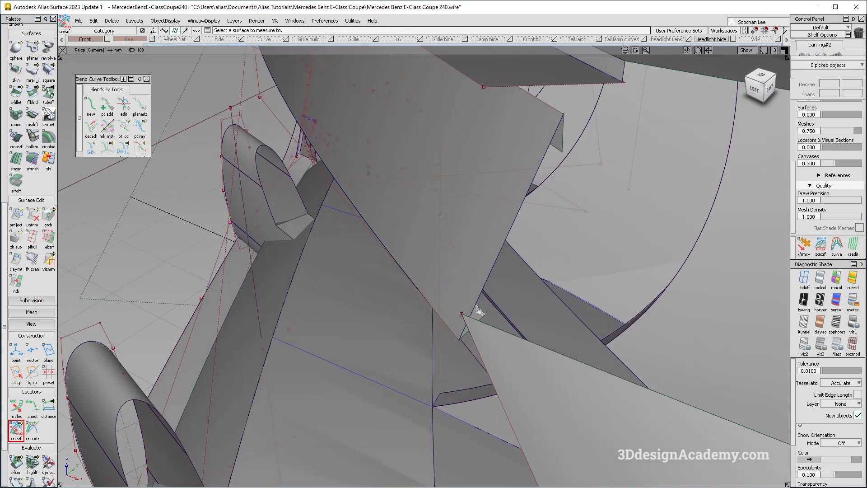
pyautogui.keyDown('alt'); pyautogui.keyDown('shift'); pyautogui.moveTo(462, 308); pyautogui.dragTo(411, 247); pyautogui.keyUp('shift'); pyautogui.keyUp('alt')
pyautogui.keyDown('alt'); pyautogui.keyDown('shift'); pyautogui.moveTo(453, 269); pyautogui.dragTo(665, 211); pyautogui.keyUp('shift'); pyautogui.keyUp('alt')
pyautogui.keyDown('alt'); pyautogui.keyDown('shift'); pyautogui.moveTo(441, 299); pyautogui.dragTo(512, 258); pyautogui.keyUp('shift'); pyautogui.keyUp('alt')
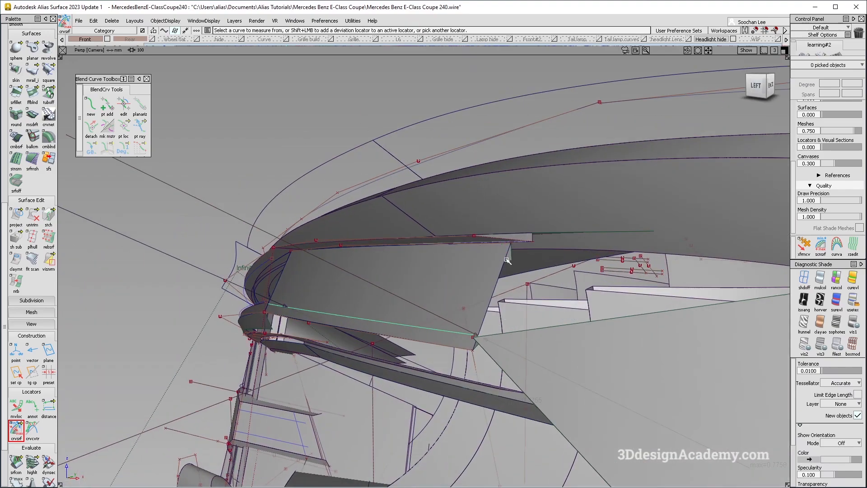
pyautogui.keyDown('alt'); pyautogui.keyDown('shift'); pyautogui.moveTo(493, 274); pyautogui.dragTo(498, 251); pyautogui.keyUp('shift'); pyautogui.keyUp('alt')
pyautogui.keyDown('ctrl'); pyautogui.keyDown('shift'); pyautogui.moveTo(465, 253); pyautogui.dragTo(501, 246, button='right'); pyautogui.keyUp('shift'); pyautogui.keyUp('ctrl')
pyautogui.keyDown('alt'); pyautogui.keyDown('shift'); pyautogui.moveTo(501, 246); pyautogui.dragTo(393, 290); pyautogui.keyUp('shift'); pyautogui.keyUp('alt')
# Offset the wide surface between the trim strips inward by a distance of 0.77
pyautogui.click(499, 286)
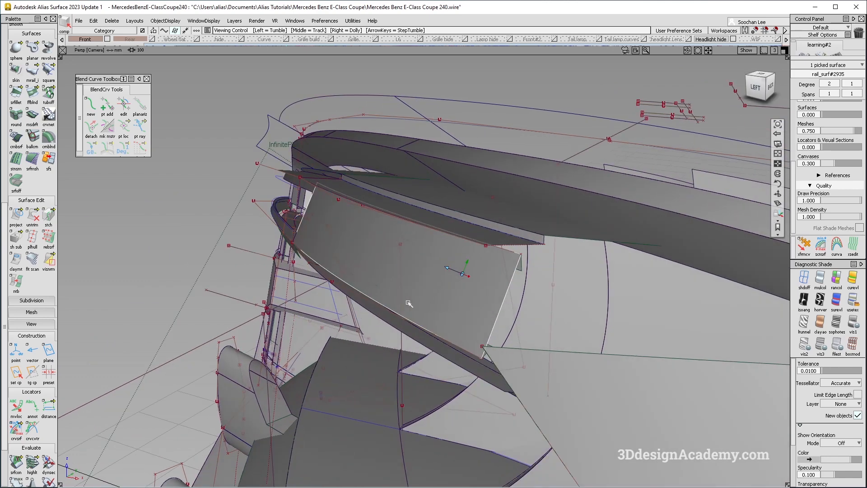
pyautogui.scroll(3, 37, 119)
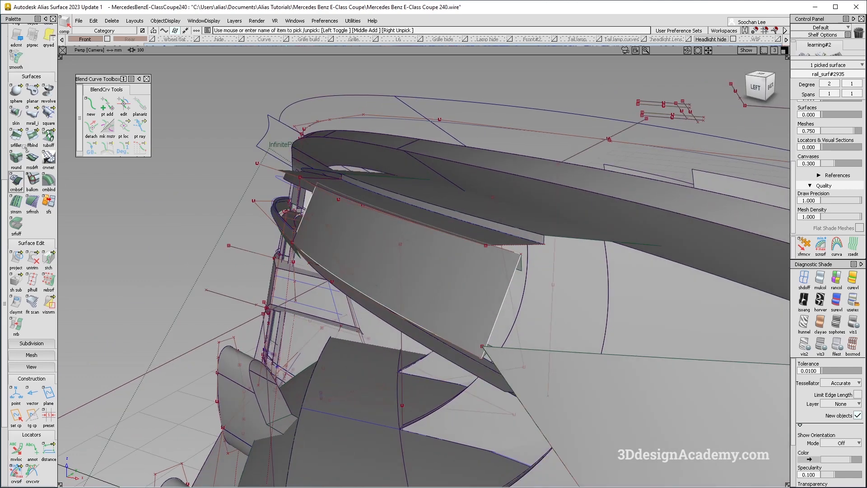
pyautogui.keyDown('alt'); pyautogui.keyDown('shift'); pyautogui.moveTo(323, 257); pyautogui.dragTo(466, 264); pyautogui.keyUp('shift'); pyautogui.keyUp('alt')
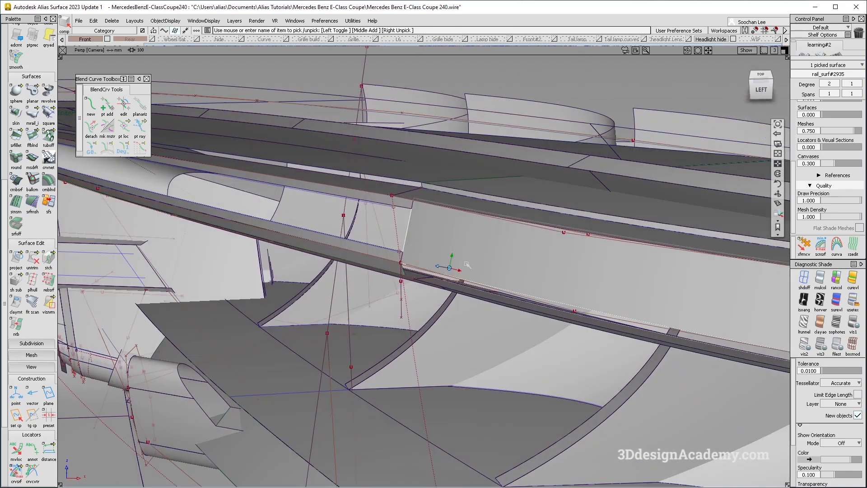
pyautogui.keyDown('alt'); pyautogui.keyDown('shift'); pyautogui.moveTo(409, 256); pyautogui.dragTo(385, 323); pyautogui.keyUp('shift'); pyautogui.keyUp('alt')
pyautogui.keyDown('alt'); pyautogui.keyDown('shift'); pyautogui.moveTo(380, 293); pyautogui.dragTo(353, 284); pyautogui.keyUp('shift'); pyautogui.keyUp('alt')
pyautogui.keyDown('alt'); pyautogui.keyDown('shift'); pyautogui.moveTo(76, 201); pyautogui.dragTo(332, 218); pyautogui.keyUp('shift'); pyautogui.keyUp('alt')
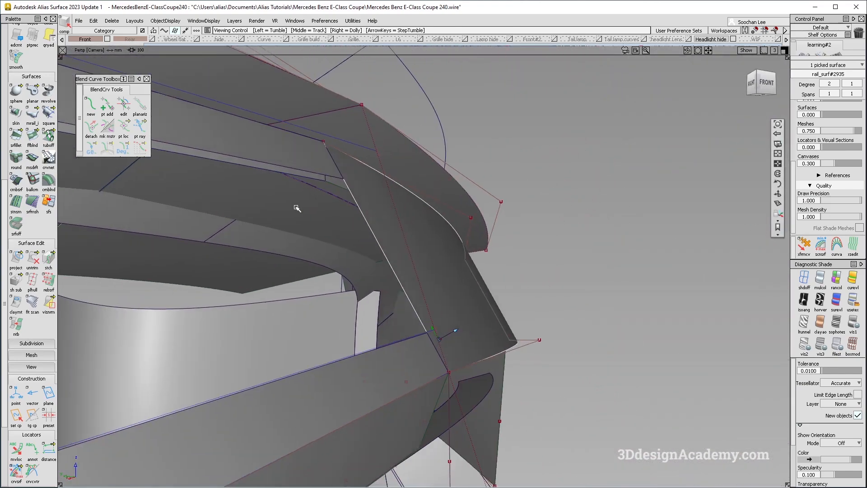
pyautogui.scroll(3, 48, 77)
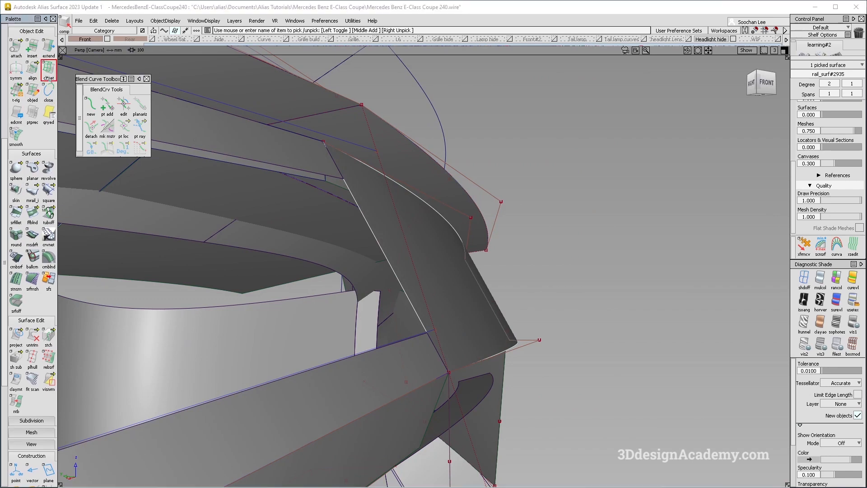
pyautogui.click(505, 273)
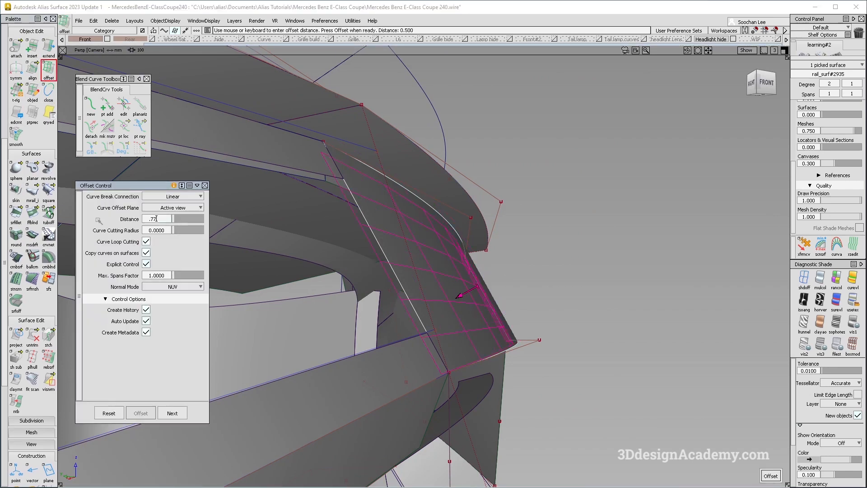
pyautogui.keyDown('alt'); pyautogui.keyDown('shift'); pyautogui.moveTo(445, 340); pyautogui.dragTo(427, 360); pyautogui.keyUp('shift'); pyautogui.keyUp('alt')
pyautogui.keyDown('alt'); pyautogui.keyDown('shift'); pyautogui.click(427, 359); pyautogui.keyUp('shift'); pyautogui.keyUp('alt')
pyautogui.keyDown('alt'); pyautogui.keyDown('shift'); pyautogui.moveTo(427, 359); pyautogui.dragTo(523, 348, button='right'); pyautogui.keyUp('shift'); pyautogui.keyUp('alt')
pyautogui.moveTo(523, 347)
pyautogui.keyDown('alt'); pyautogui.keyDown('shift'); pyautogui.mouseDown()
pyautogui.moveTo(493, 339)
pyautogui.moveTo(553, 367)
pyautogui.moveTo(544, 357)
pyautogui.mouseUp(); pyautogui.keyUp('shift'); pyautogui.keyUp('alt')
# Inspect where the offset surface meets the upper flange and the neighbouring trim segments
pyautogui.keyDown('ctrl'); pyautogui.keyDown('shift'); pyautogui.moveTo(544, 356); pyautogui.dragTo(529, 285); pyautogui.keyUp('shift'); pyautogui.keyUp('ctrl')
pyautogui.click(825, 286)
pyautogui.moveTo(358, 329)
pyautogui.keyDown('alt'); pyautogui.keyDown('shift'); pyautogui.mouseDown()
pyautogui.moveTo(368, 316)
pyautogui.moveTo(359, 293)
pyautogui.moveTo(330, 278)
pyautogui.moveTo(365, 253)
pyautogui.moveTo(333, 266)
pyautogui.moveTo(369, 310)
pyautogui.moveTo(350, 227)
pyautogui.mouseUp(); pyautogui.keyUp('shift'); pyautogui.keyUp('alt')
pyautogui.keyDown('alt'); pyautogui.keyDown('shift'); pyautogui.moveTo(319, 317); pyautogui.dragTo(491, 302); pyautogui.keyUp('shift'); pyautogui.keyUp('alt')
pyautogui.click(310, 229)
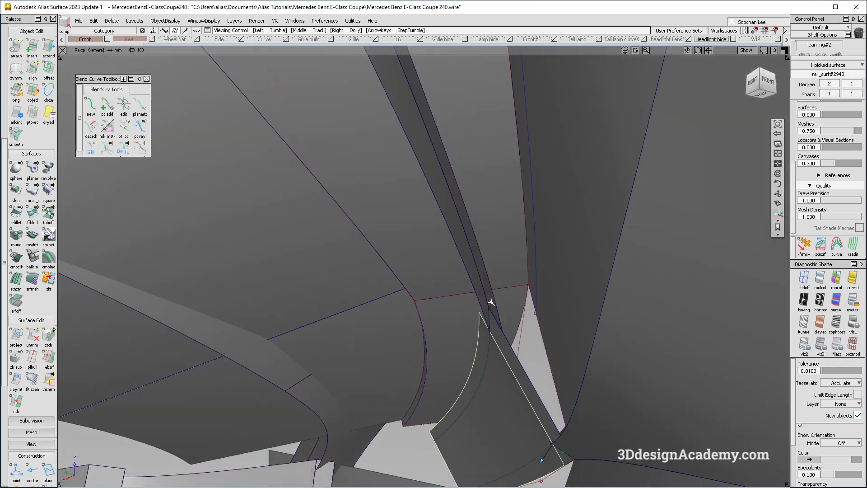
pyautogui.keyDown('alt'); pyautogui.keyDown('shift'); pyautogui.moveTo(504, 332); pyautogui.dragTo(541, 360); pyautogui.keyUp('shift'); pyautogui.keyUp('alt')
pyautogui.keyDown('alt'); pyautogui.keyDown('shift'); pyautogui.moveTo(541, 349); pyautogui.dragTo(492, 341, button='right'); pyautogui.keyUp('shift'); pyautogui.keyUp('alt')
pyautogui.keyDown('alt'); pyautogui.keyDown('shift'); pyautogui.moveTo(491, 340); pyautogui.dragTo(535, 371); pyautogui.keyUp('shift'); pyautogui.keyUp('alt')
pyautogui.keyDown('ctrl'); pyautogui.keyDown('shift'); pyautogui.moveTo(535, 371); pyautogui.dragTo(522, 309); pyautogui.keyUp('shift'); pyautogui.keyUp('ctrl')
pyautogui.keyDown('alt'); pyautogui.keyDown('shift'); pyautogui.moveTo(506, 316); pyautogui.dragTo(298, 266); pyautogui.keyUp('shift'); pyautogui.keyUp('alt')
pyautogui.keyDown('ctrl'); pyautogui.keyDown('shift'); pyautogui.moveTo(295, 262); pyautogui.dragTo(144, 54); pyautogui.keyUp('shift'); pyautogui.keyUp('ctrl')
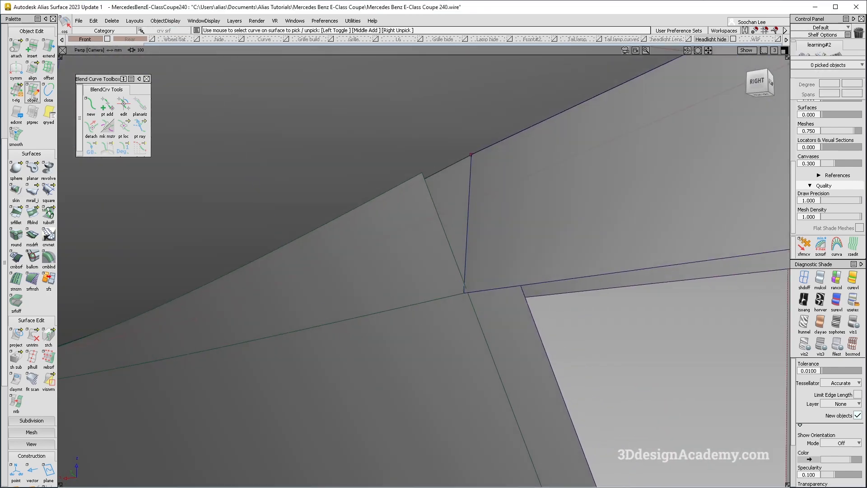
# Try to align the upper flange's long edge to the offset surface using G0 continuity and Project along the view
pyautogui.doubleClick(33, 71)
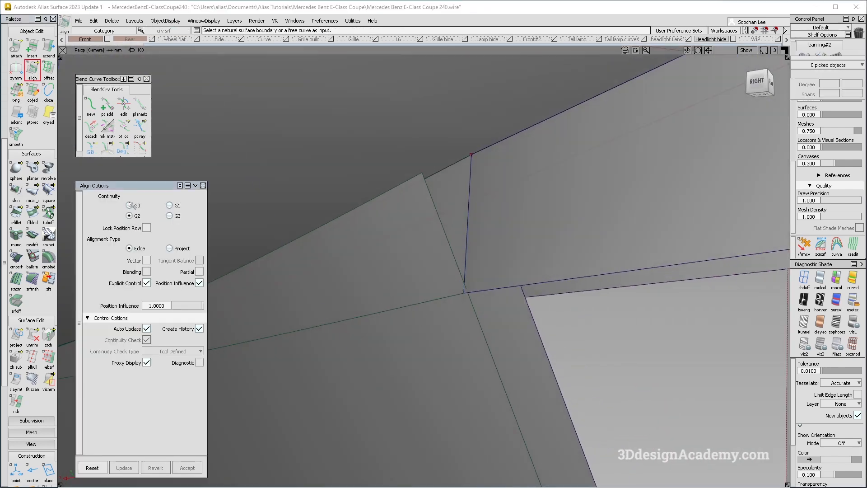
pyautogui.click(169, 247)
pyautogui.click(367, 313)
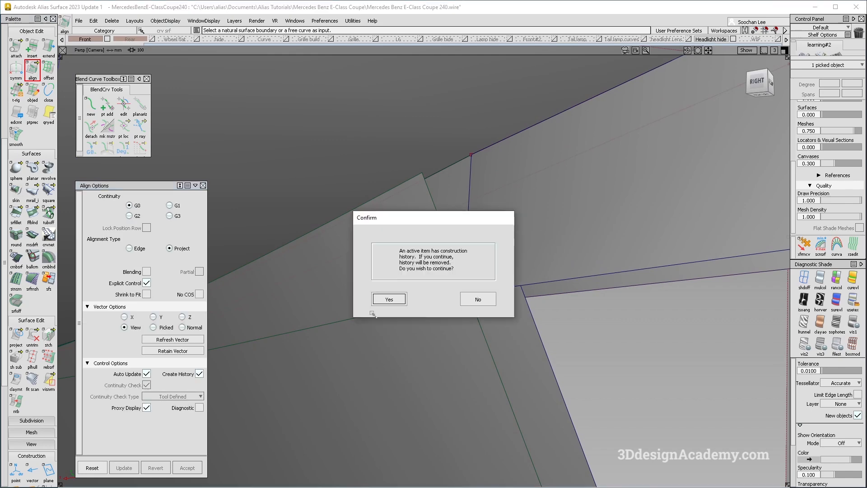
pyautogui.keyDown('alt'); pyautogui.keyDown('shift'); pyautogui.moveTo(387, 333); pyautogui.dragTo(401, 301, button='right'); pyautogui.keyUp('shift'); pyautogui.keyUp('alt')
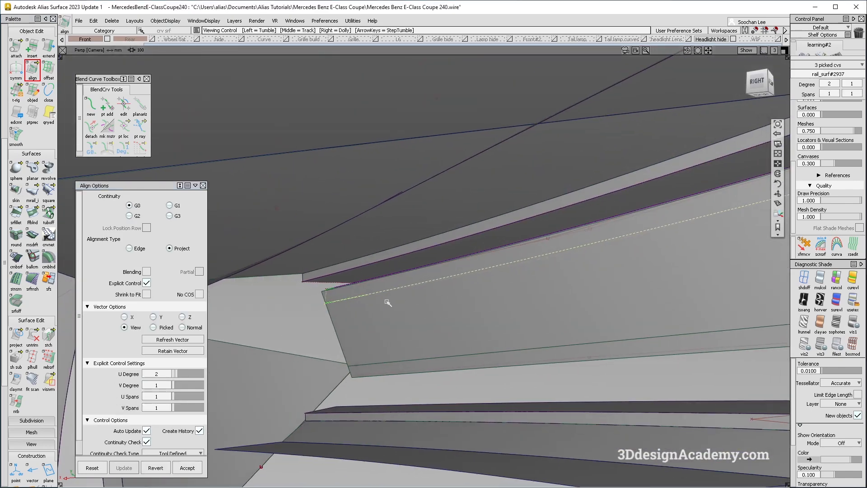
pyautogui.keyDown('alt'); pyautogui.keyDown('shift'); pyautogui.click(325, 306); pyautogui.keyUp('shift'); pyautogui.keyUp('alt')
pyautogui.keyDown('alt'); pyautogui.keyDown('shift'); pyautogui.moveTo(326, 307); pyautogui.dragTo(434, 280, button='right'); pyautogui.keyUp('shift'); pyautogui.keyUp('alt')
pyautogui.keyDown('alt'); pyautogui.keyDown('shift'); pyautogui.moveTo(433, 280); pyautogui.dragTo(368, 307); pyautogui.keyUp('shift'); pyautogui.keyUp('alt')
pyautogui.click(157, 468)
# Pull the upper flange's protruding end back within the offset surface using Extend
pyautogui.keyDown('ctrl'); pyautogui.keyDown('shift'); pyautogui.moveTo(342, 367); pyautogui.dragTo(312, 343); pyautogui.keyUp('shift'); pyautogui.keyUp('ctrl')
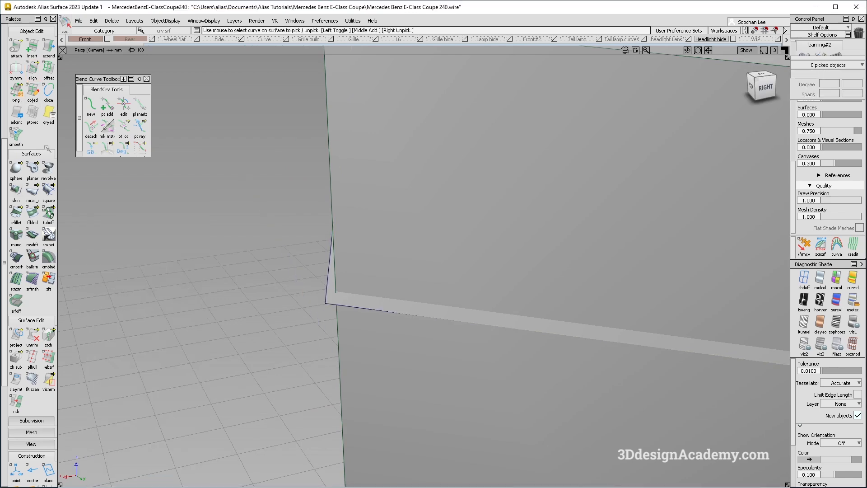
pyautogui.click(50, 53)
pyautogui.click(348, 287)
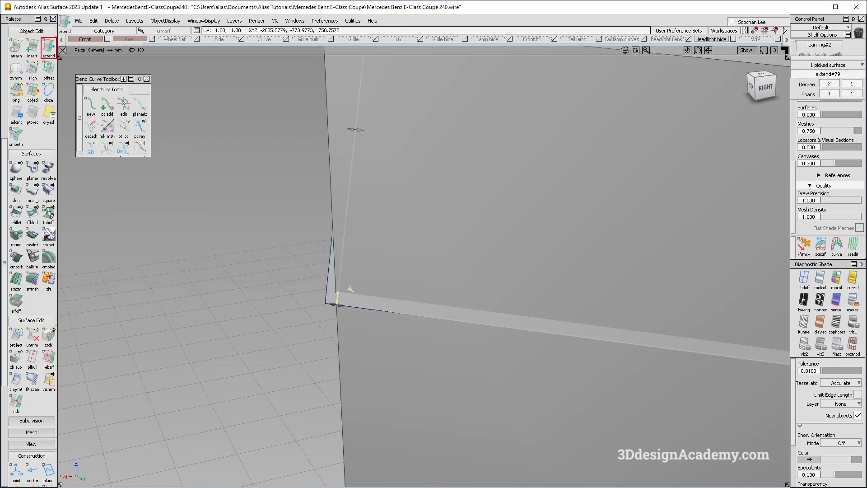
# Align the upper flange's long edge to the offset surface with G0 continuity and Project along the view
pyautogui.doubleClick(32, 69)
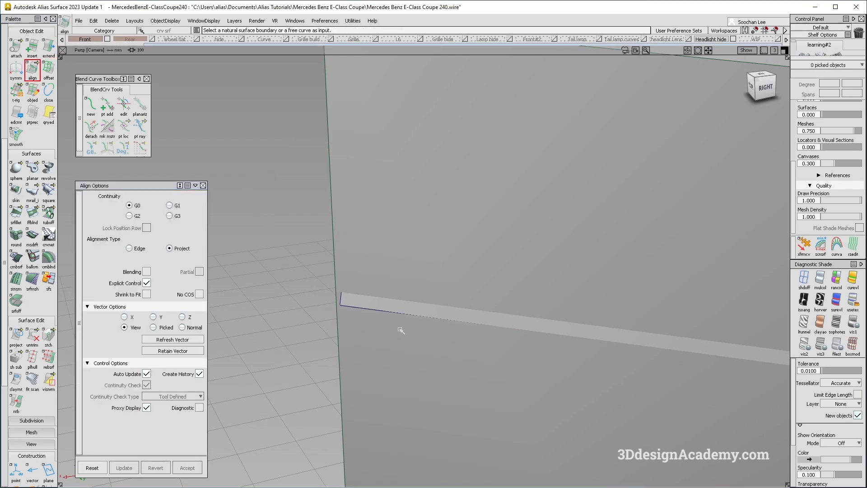
pyautogui.click(380, 311)
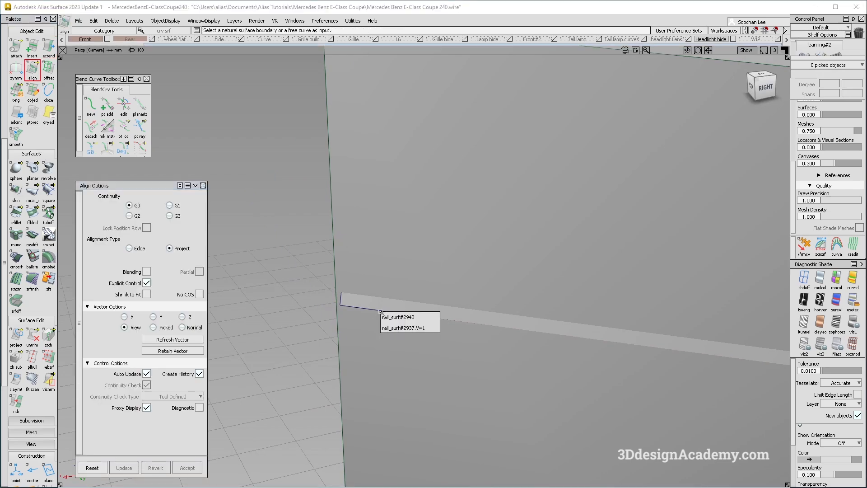
pyautogui.click(386, 338)
pyautogui.keyDown('alt'); pyautogui.keyDown('shift'); pyautogui.moveTo(524, 327); pyautogui.dragTo(451, 300, button='right'); pyautogui.keyUp('shift'); pyautogui.keyUp('alt')
pyautogui.keyDown('alt'); pyautogui.keyDown('shift'); pyautogui.moveTo(452, 300); pyautogui.dragTo(331, 295); pyautogui.keyUp('shift'); pyautogui.keyUp('alt')
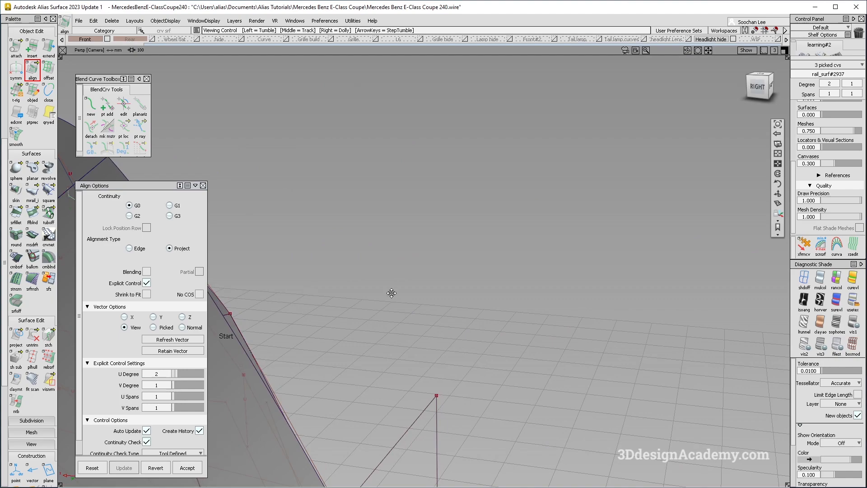
pyautogui.keyDown('alt'); pyautogui.keyDown('shift'); pyautogui.moveTo(331, 295); pyautogui.dragTo(422, 339, button='middle'); pyautogui.keyUp('shift'); pyautogui.keyUp('alt')
pyautogui.keyDown('alt'); pyautogui.keyDown('shift'); pyautogui.moveTo(422, 338); pyautogui.dragTo(451, 262); pyautogui.keyUp('shift'); pyautogui.keyUp('alt')
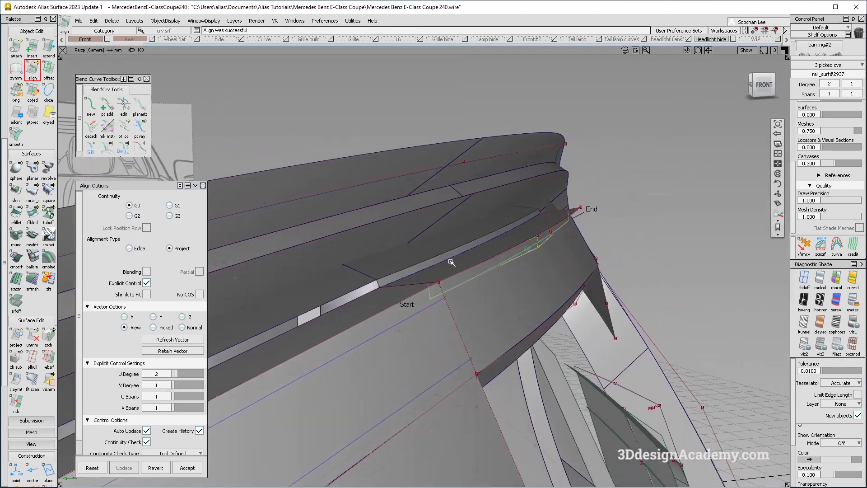
pyautogui.keyDown('alt'); pyautogui.keyDown('shift'); pyautogui.moveTo(464, 295); pyautogui.dragTo(559, 296); pyautogui.keyUp('shift'); pyautogui.keyUp('alt')
pyautogui.keyDown('alt'); pyautogui.keyDown('shift'); pyautogui.moveTo(559, 296); pyautogui.dragTo(412, 271, button='middle'); pyautogui.keyUp('shift'); pyautogui.keyUp('alt')
pyautogui.hotkey('ctrl', 'z')
# Try to align the lower trim strip's long edge to the offset surface with G0 continuity and Project
pyautogui.keyDown('alt'); pyautogui.keyDown('shift'); pyautogui.moveTo(479, 320); pyautogui.dragTo(628, 287); pyautogui.keyUp('shift'); pyautogui.keyUp('alt')
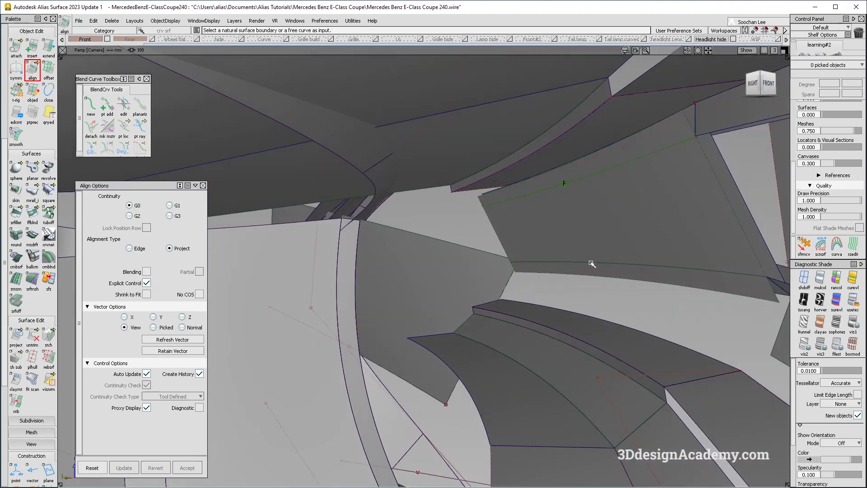
pyautogui.keyDown('alt'); pyautogui.keyDown('shift'); pyautogui.moveTo(727, 270); pyautogui.dragTo(625, 271); pyautogui.keyUp('shift'); pyautogui.keyUp('alt')
pyautogui.click(628, 273)
pyautogui.press('Return')
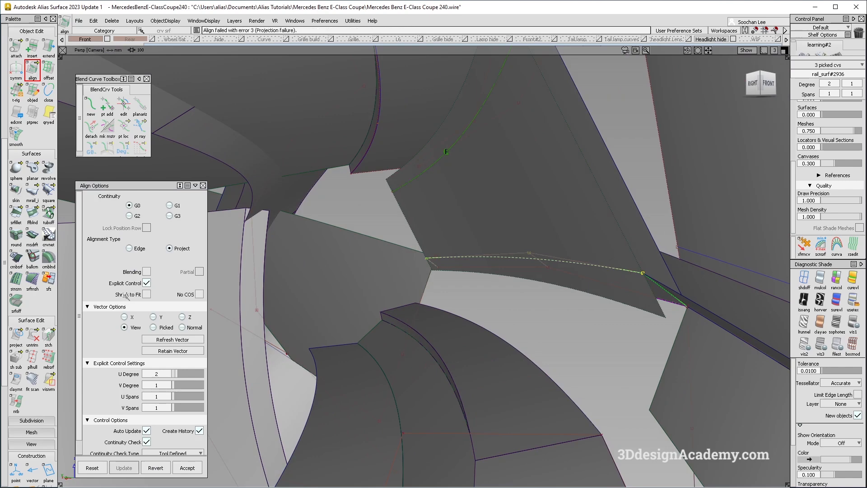
pyautogui.click(156, 471)
# Shorten the protruding end of the lower trim strip by about 0.06 mm using Extend
pyautogui.keyDown('alt'); pyautogui.keyDown('shift'); pyautogui.moveTo(426, 258); pyautogui.dragTo(555, 265, button='right'); pyautogui.keyUp('shift'); pyautogui.keyUp('alt')
pyautogui.keyDown('alt'); pyautogui.keyDown('shift'); pyautogui.moveTo(555, 265); pyautogui.dragTo(426, 266); pyautogui.keyUp('shift'); pyautogui.keyUp('alt')
pyautogui.keyDown('ctrl'); pyautogui.keyDown('shift'); pyautogui.moveTo(355, 299); pyautogui.dragTo(325, 289); pyautogui.keyUp('shift'); pyautogui.keyUp('ctrl')
pyautogui.click(49, 47)
pyautogui.click(409, 279)
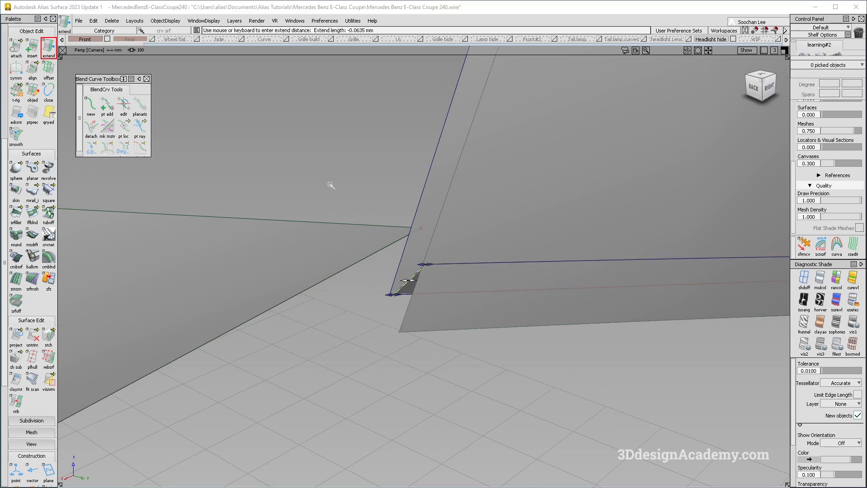
# Project-align the shortened lower trim strip's long edge onto the offset surface with G0 continuity
pyautogui.click(31, 69)
pyautogui.click(482, 261)
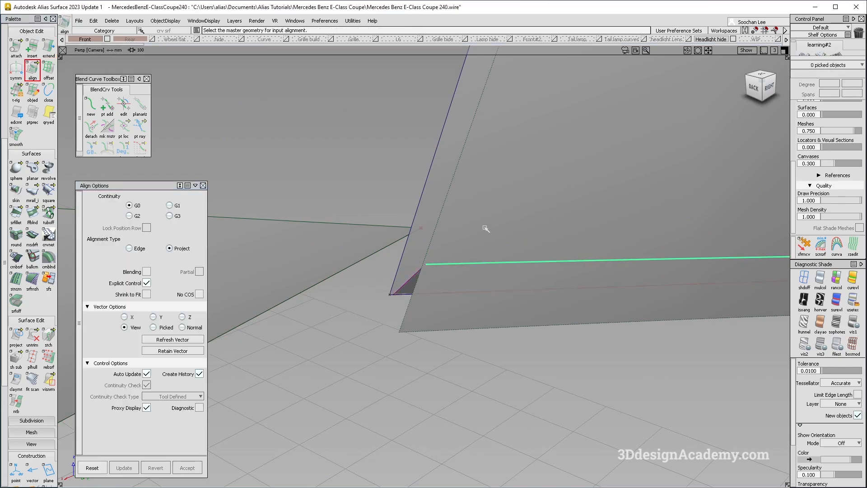
pyautogui.click(492, 229)
pyautogui.keyDown('alt'); pyautogui.keyDown('shift'); pyautogui.moveTo(494, 229); pyautogui.dragTo(101, 210, button='middle'); pyautogui.keyUp('shift'); pyautogui.keyUp('alt')
pyautogui.keyDown('alt'); pyautogui.keyDown('shift'); pyautogui.moveTo(488, 212); pyautogui.dragTo(347, 226); pyautogui.keyUp('shift'); pyautogui.keyUp('alt')
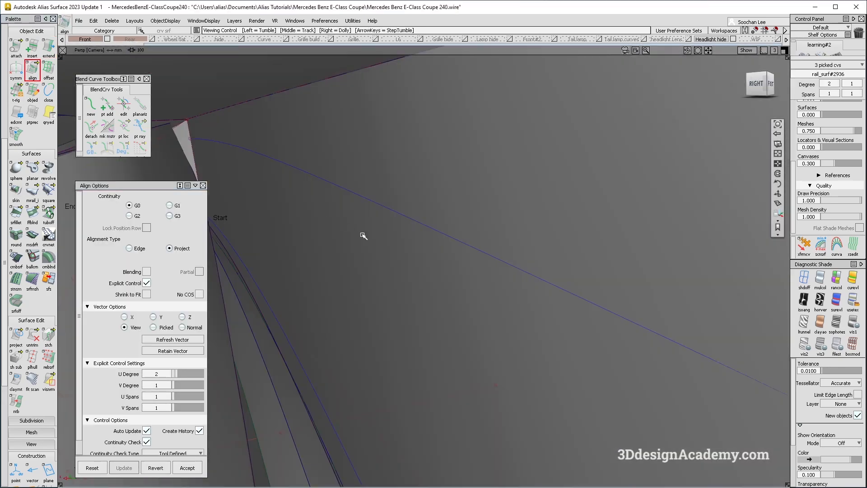
pyautogui.keyDown('alt'); pyautogui.keyDown('shift'); pyautogui.moveTo(370, 302); pyautogui.dragTo(260, 261); pyautogui.keyUp('shift'); pyautogui.keyUp('alt')
pyautogui.keyDown('alt'); pyautogui.keyDown('shift'); pyautogui.moveTo(261, 260); pyautogui.dragTo(606, 222, button='middle'); pyautogui.keyUp('shift'); pyautogui.keyUp('alt')
pyautogui.keyDown('alt'); pyautogui.keyDown('shift'); pyautogui.moveTo(539, 213); pyautogui.dragTo(464, 253); pyautogui.keyUp('shift'); pyautogui.keyUp('alt')
pyautogui.keyDown('alt'); pyautogui.keyDown('shift'); pyautogui.moveTo(464, 253); pyautogui.dragTo(511, 272, button='right'); pyautogui.keyUp('shift'); pyautogui.keyUp('alt')
pyautogui.keyDown('alt'); pyautogui.keyDown('shift'); pyautogui.moveTo(510, 273); pyautogui.dragTo(534, 265); pyautogui.keyUp('shift'); pyautogui.keyUp('alt')
pyautogui.keyDown('alt'); pyautogui.keyDown('shift'); pyautogui.moveTo(534, 265); pyautogui.dragTo(535, 314, button='middle'); pyautogui.keyUp('shift'); pyautogui.keyUp('alt')
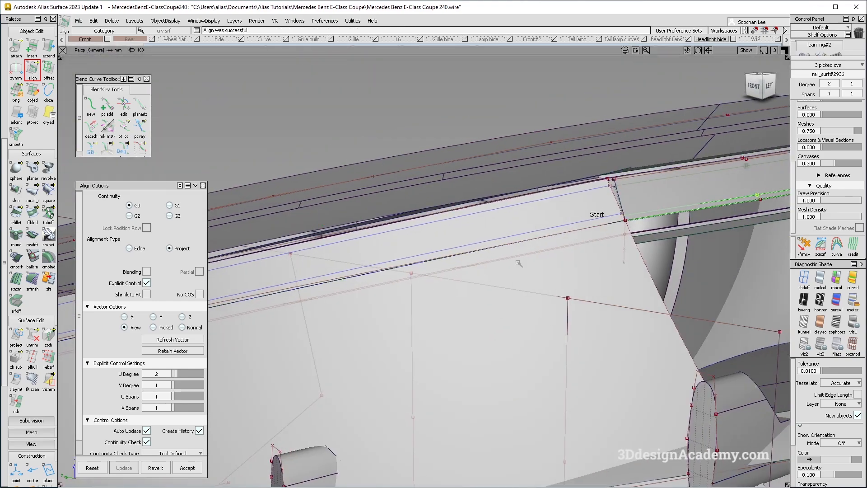
# Align the adjacent blend surface's end edge to the lower trim strip's end with G0 Edge alignment and Blending enabled
pyautogui.keyDown('ctrl'); pyautogui.keyDown('shift'); pyautogui.moveTo(646, 303); pyautogui.dragTo(521, 214); pyautogui.keyUp('shift'); pyautogui.keyUp('ctrl')
pyautogui.keyDown('alt'); pyautogui.keyDown('shift'); pyautogui.moveTo(521, 214); pyautogui.dragTo(333, 248, button='middle'); pyautogui.keyUp('shift'); pyautogui.keyUp('alt')
pyautogui.keyDown('alt'); pyautogui.keyDown('shift'); pyautogui.moveTo(332, 248); pyautogui.dragTo(553, 242, button='right'); pyautogui.keyUp('shift'); pyautogui.keyUp('alt')
pyautogui.keyDown('alt'); pyautogui.keyDown('shift'); pyautogui.moveTo(554, 242); pyautogui.dragTo(395, 296); pyautogui.keyUp('shift'); pyautogui.keyUp('alt')
pyautogui.keyDown('alt'); pyautogui.keyDown('shift'); pyautogui.moveTo(410, 303); pyautogui.dragTo(464, 343, button='right'); pyautogui.keyUp('shift'); pyautogui.keyUp('alt')
pyautogui.keyDown('alt'); pyautogui.keyDown('shift'); pyautogui.moveTo(464, 343); pyautogui.dragTo(417, 313, button='middle'); pyautogui.keyUp('shift'); pyautogui.keyUp('alt')
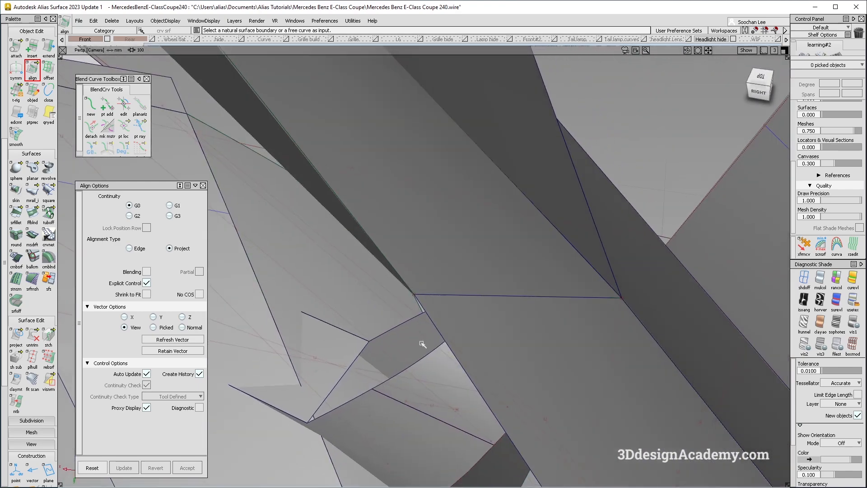
pyautogui.keyDown('ctrl'); pyautogui.keyDown('shift'); pyautogui.moveTo(308, 171); pyautogui.dragTo(5, 112); pyautogui.keyUp('shift'); pyautogui.keyUp('ctrl')
pyautogui.doubleClick(32, 70)
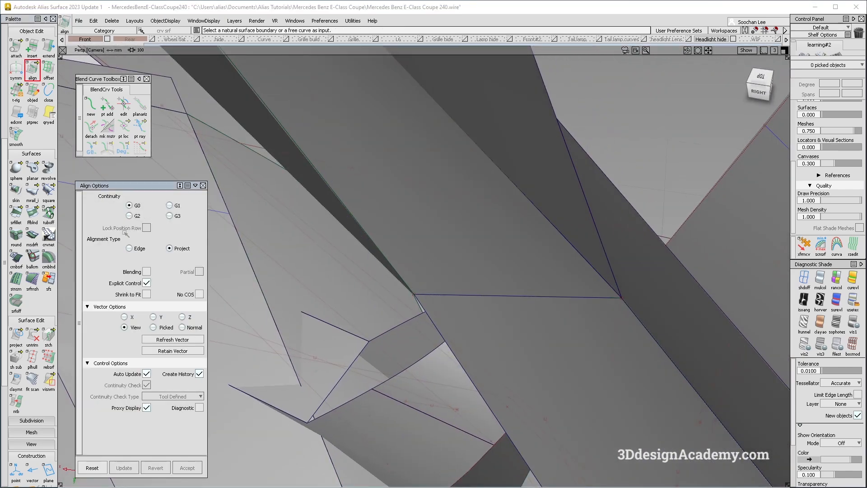
pyautogui.click(129, 248)
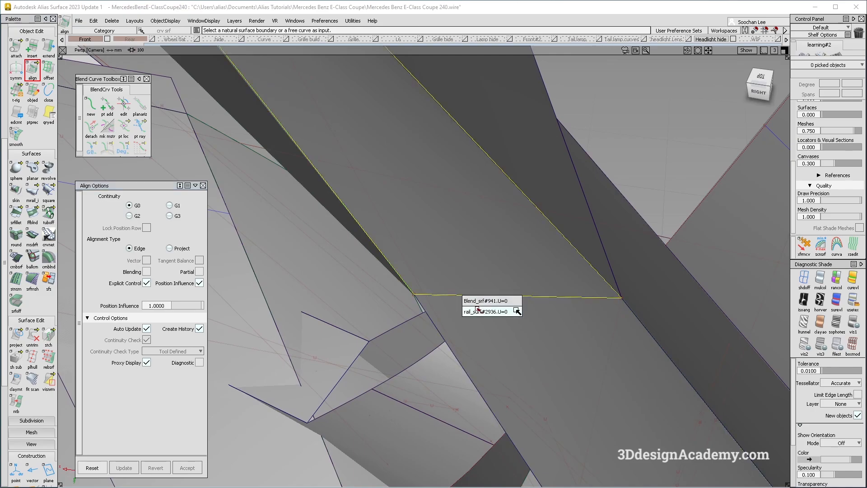
pyautogui.click(517, 300)
pyautogui.click(479, 296)
pyautogui.keyDown('alt'); pyautogui.keyDown('shift'); pyautogui.moveTo(478, 296); pyautogui.dragTo(328, 286); pyautogui.keyUp('shift'); pyautogui.keyUp('alt')
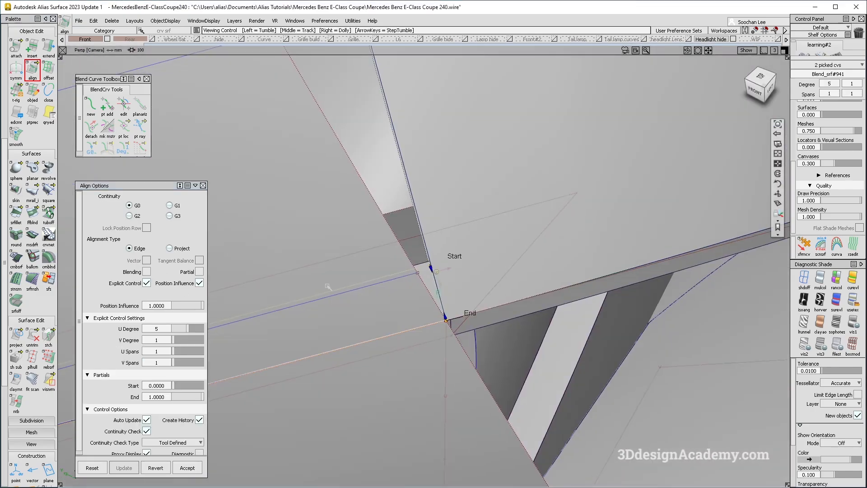
pyautogui.keyDown('alt'); pyautogui.keyDown('shift'); pyautogui.moveTo(328, 286); pyautogui.dragTo(555, 256, button='right'); pyautogui.keyUp('shift'); pyautogui.keyUp('alt')
pyautogui.keyDown('alt'); pyautogui.keyDown('shift'); pyautogui.moveTo(522, 270); pyautogui.dragTo(399, 222); pyautogui.keyUp('shift'); pyautogui.keyUp('alt')
pyautogui.click(145, 272)
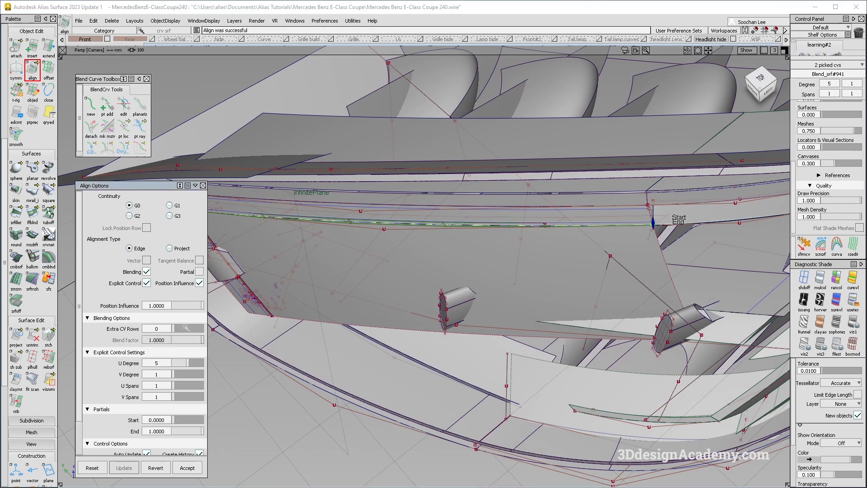
# Accept the first blend surface's end-edge alignment with 4 extra CV rows
pyautogui.keyDown('alt'); pyautogui.keyDown('shift'); pyautogui.moveTo(370, 255); pyautogui.dragTo(321, 238); pyautogui.keyUp('shift'); pyautogui.keyUp('alt')
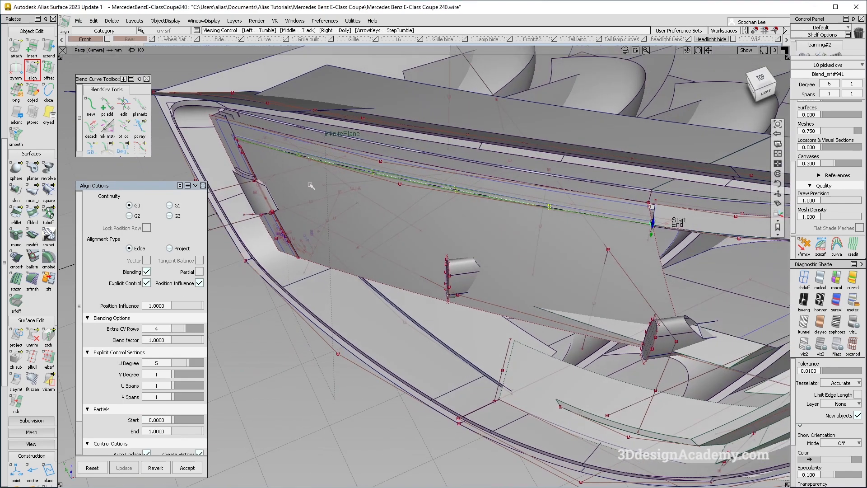
pyautogui.click(187, 468)
# Align the neighbouring blend surface's short end edge to the trim joint with G0 Edge alignment, Blending and 4 extra CV rows
pyautogui.keyDown('alt'); pyautogui.keyDown('shift'); pyautogui.moveTo(657, 233); pyautogui.dragTo(604, 248, button='middle'); pyautogui.keyUp('shift'); pyautogui.keyUp('alt')
pyautogui.keyDown('alt'); pyautogui.keyDown('shift'); pyautogui.moveTo(604, 247); pyautogui.dragTo(534, 201, button='right'); pyautogui.keyUp('shift'); pyautogui.keyUp('alt')
pyautogui.keyDown('alt'); pyautogui.keyDown('shift'); pyautogui.moveTo(445, 286); pyautogui.dragTo(610, 220); pyautogui.keyUp('shift'); pyautogui.keyUp('alt')
pyautogui.keyDown('alt'); pyautogui.keyDown('shift'); pyautogui.moveTo(527, 279); pyautogui.dragTo(485, 273, button='right'); pyautogui.keyUp('shift'); pyautogui.keyUp('alt')
pyautogui.keyDown('alt'); pyautogui.keyDown('shift'); pyautogui.moveTo(485, 274); pyautogui.dragTo(481, 291); pyautogui.keyUp('shift'); pyautogui.keyUp('alt')
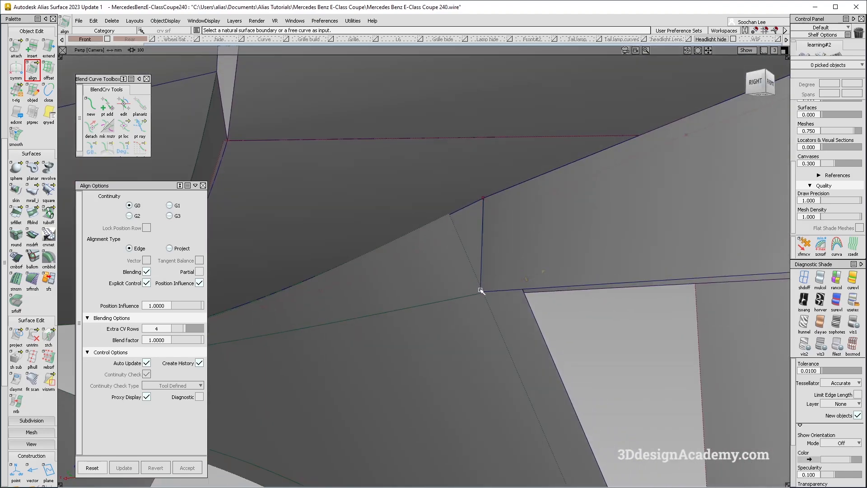
pyautogui.click(483, 263)
pyautogui.click(536, 277)
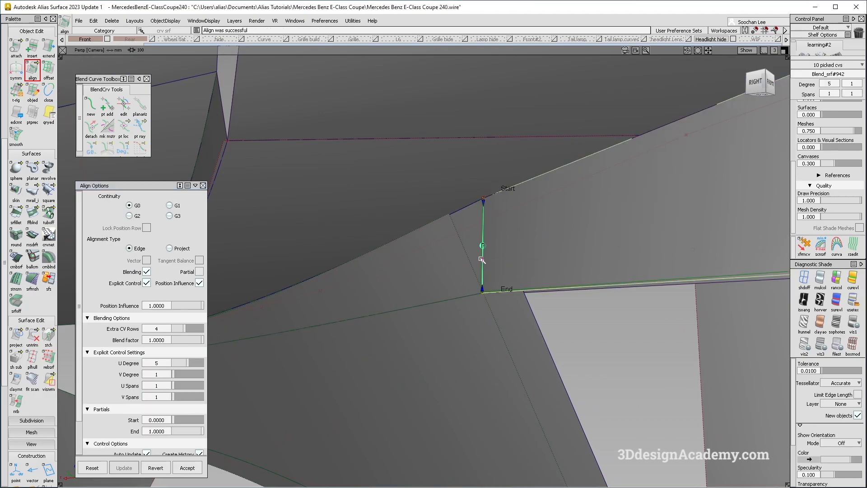
pyautogui.keyDown('alt'); pyautogui.keyDown('shift'); pyautogui.moveTo(500, 241); pyautogui.dragTo(383, 253, button='right'); pyautogui.keyUp('shift'); pyautogui.keyUp('alt')
pyautogui.keyDown('alt'); pyautogui.keyDown('shift'); pyautogui.moveTo(384, 253); pyautogui.dragTo(174, 269); pyautogui.keyUp('shift'); pyautogui.keyUp('alt')
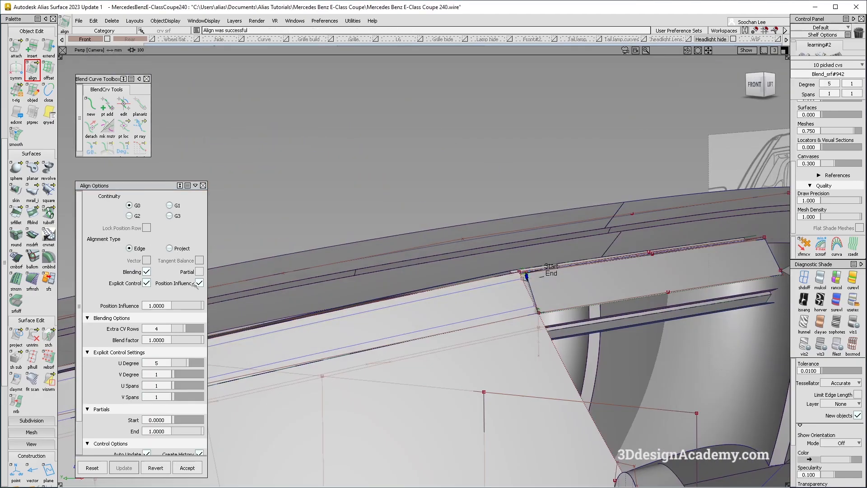
pyautogui.keyDown('alt'); pyautogui.keyDown('shift'); pyautogui.moveTo(312, 392); pyautogui.dragTo(573, 244, button='middle'); pyautogui.keyUp('shift'); pyautogui.keyUp('alt')
pyautogui.keyDown('alt'); pyautogui.keyDown('shift'); pyautogui.moveTo(573, 244); pyautogui.dragTo(456, 252, button='right'); pyautogui.keyUp('shift'); pyautogui.keyUp('alt')
pyautogui.keyDown('alt'); pyautogui.keyDown('shift'); pyautogui.moveTo(456, 253); pyautogui.dragTo(421, 308); pyautogui.keyUp('shift'); pyautogui.keyUp('alt')
pyautogui.keyDown('alt'); pyautogui.keyDown('shift'); pyautogui.moveTo(421, 309); pyautogui.dragTo(95, 368, button='middle'); pyautogui.keyUp('shift'); pyautogui.keyUp('alt')
pyautogui.click(187, 467)
# Pick the strip surface along the upper trim and turn off visibility of the Headlight hide layer
pyautogui.keyDown('alt'); pyautogui.keyDown('shift'); pyautogui.moveTo(460, 193); pyautogui.dragTo(533, 195, button='right'); pyautogui.keyUp('shift'); pyautogui.keyUp('alt')
pyautogui.keyDown('alt'); pyautogui.keyDown('shift'); pyautogui.moveTo(533, 194); pyautogui.dragTo(384, 192); pyautogui.keyUp('shift'); pyautogui.keyUp('alt')
pyautogui.keyDown('ctrl'); pyautogui.keyDown('shift'); pyautogui.moveTo(444, 128); pyautogui.dragTo(420, 149); pyautogui.keyUp('shift'); pyautogui.keyUp('ctrl')
pyautogui.moveTo(372, 170); pyautogui.dragTo(409, 242)
pyautogui.keyDown('alt'); pyautogui.keyDown('shift'); pyautogui.moveTo(361, 216); pyautogui.dragTo(334, 203); pyautogui.keyUp('shift'); pyautogui.keyUp('alt')
pyautogui.keyDown('alt'); pyautogui.keyDown('shift'); pyautogui.moveTo(334, 203); pyautogui.dragTo(280, 204, button='right'); pyautogui.keyUp('shift'); pyautogui.keyUp('alt')
pyautogui.keyDown('alt'); pyautogui.keyDown('shift'); pyautogui.moveTo(279, 203); pyautogui.dragTo(302, 205); pyautogui.keyUp('shift'); pyautogui.keyUp('alt')
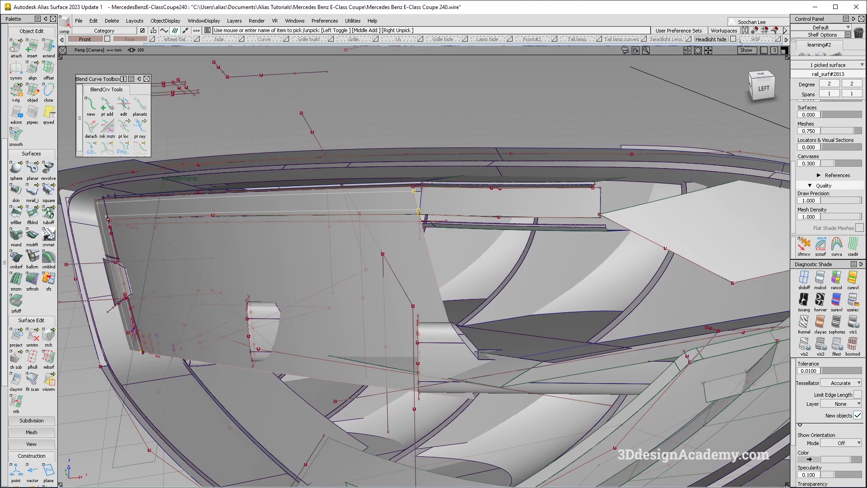
pyautogui.click(734, 39)
# Delete the offset strip surface's construction history and assign the surface to the Headlight hide layer
pyautogui.keyDown('alt'); pyautogui.keyDown('shift'); pyautogui.moveTo(461, 204); pyautogui.dragTo(560, 217, button='right'); pyautogui.keyUp('shift'); pyautogui.keyUp('alt')
pyautogui.keyDown('alt'); pyautogui.keyDown('shift'); pyautogui.moveTo(334, 271); pyautogui.dragTo(406, 321); pyautogui.keyUp('shift'); pyautogui.keyUp('alt')
pyautogui.keyDown('alt'); pyautogui.keyDown('shift'); pyautogui.moveTo(618, 234); pyautogui.dragTo(510, 233, button='right'); pyautogui.keyUp('shift'); pyautogui.keyUp('alt')
pyautogui.keyDown('alt'); pyautogui.keyDown('shift'); pyautogui.moveTo(510, 232); pyautogui.dragTo(497, 198); pyautogui.keyUp('shift'); pyautogui.keyUp('alt')
pyautogui.keyDown('alt'); pyautogui.keyDown('shift'); pyautogui.moveTo(630, 201); pyautogui.dragTo(673, 206, button='right'); pyautogui.keyUp('shift'); pyautogui.keyUp('alt')
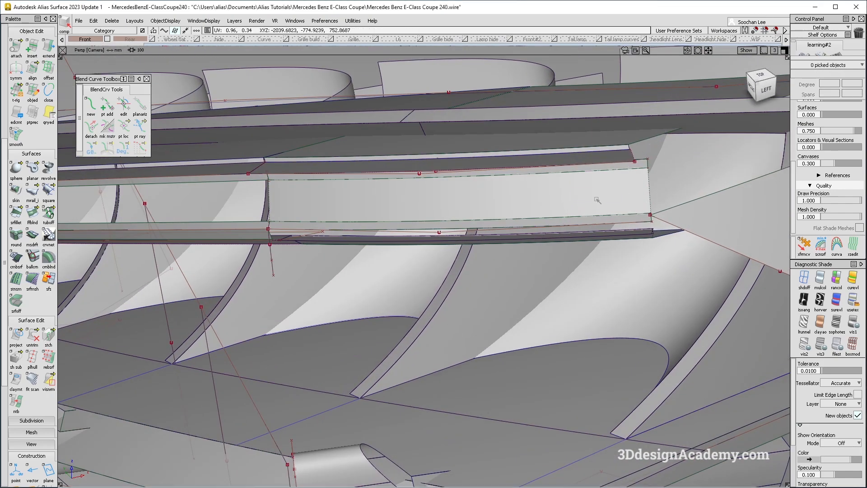
pyautogui.click(108, 22)
pyautogui.click(116, 41)
pyautogui.press('Return')
pyautogui.click(711, 40)
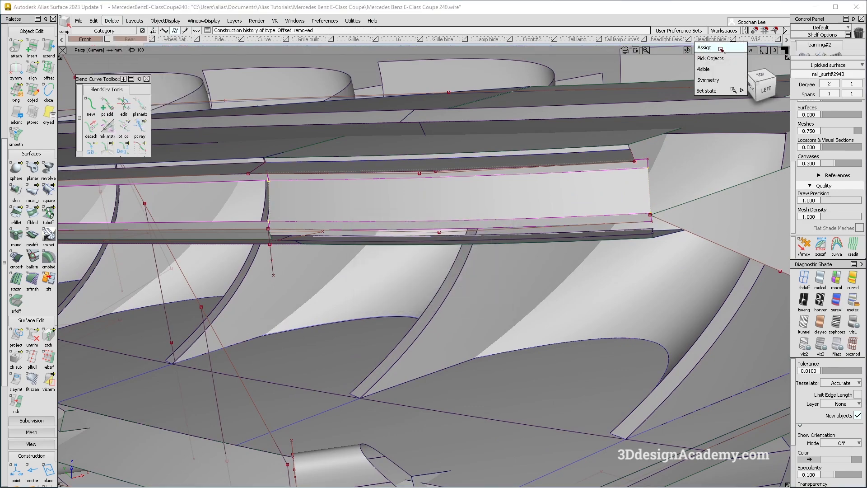
pyautogui.click(721, 48)
# Sweep a Monorail surface from the lower strip's end edge along the adjacent segment's long edge with G0 Position
pyautogui.keyDown('ctrl'); pyautogui.keyDown('shift'); pyautogui.moveTo(580, 187); pyautogui.dragTo(628, 153); pyautogui.keyUp('shift'); pyautogui.keyUp('ctrl')
pyautogui.moveTo(267, 191)
pyautogui.keyDown('alt'); pyautogui.keyDown('shift'); pyautogui.mouseDown()
pyautogui.moveTo(270, 262)
pyautogui.moveTo(325, 248)
pyautogui.mouseUp(); pyautogui.keyUp('shift'); pyautogui.keyUp('alt')
pyautogui.keyDown('alt'); pyautogui.keyDown('shift'); pyautogui.moveTo(325, 248); pyautogui.dragTo(397, 242, button='right'); pyautogui.keyUp('shift'); pyautogui.keyUp('alt')
pyautogui.keyDown('ctrl'); pyautogui.keyDown('shift'); pyautogui.moveTo(271, 261); pyautogui.dragTo(199, 88); pyautogui.keyUp('shift'); pyautogui.keyUp('ctrl')
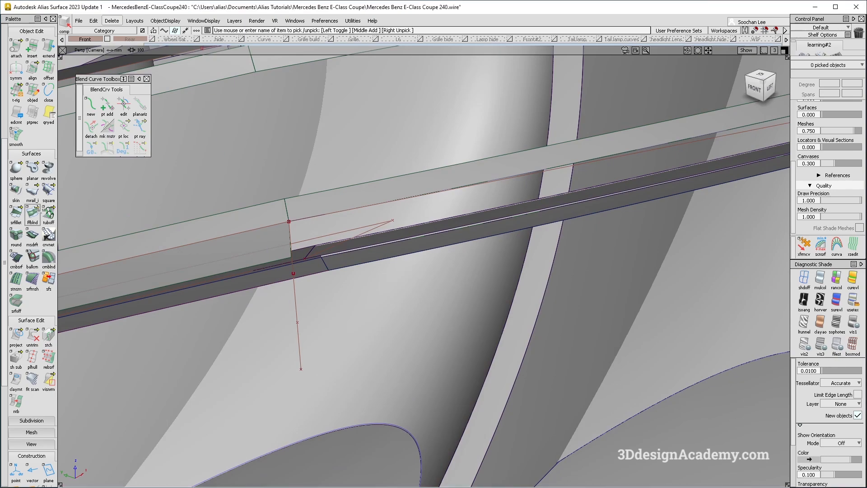
pyautogui.click(32, 192)
pyautogui.click(290, 238)
pyautogui.click(303, 257)
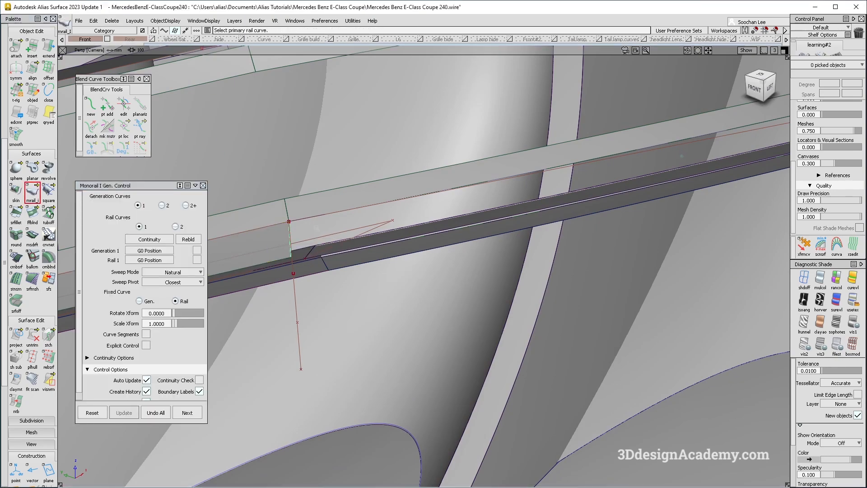
pyautogui.click(342, 225)
pyautogui.keyDown('alt'); pyautogui.keyDown('shift'); pyautogui.moveTo(429, 271); pyautogui.dragTo(361, 271, button='right'); pyautogui.keyUp('shift'); pyautogui.keyUp('alt')
pyautogui.keyDown('alt'); pyautogui.keyDown('shift'); pyautogui.moveTo(501, 289); pyautogui.dragTo(400, 202); pyautogui.keyUp('shift'); pyautogui.keyUp('alt')
pyautogui.keyDown('alt'); pyautogui.keyDown('shift'); pyautogui.moveTo(473, 262); pyautogui.dragTo(740, 195, button='middle'); pyautogui.keyUp('shift'); pyautogui.keyUp('alt')
pyautogui.click(32, 191)
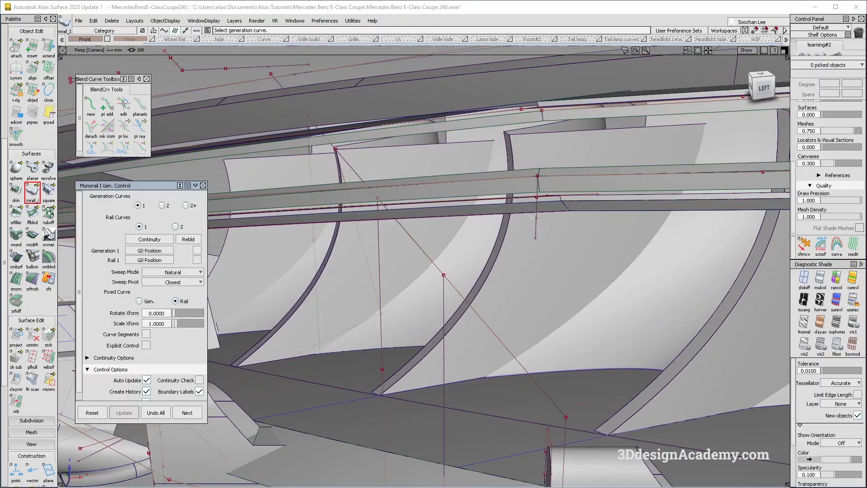
# Compare the strip's inner corner with the headlight reference photo and delete the surface picked there
pyautogui.hotkey('alt', 'Tab')
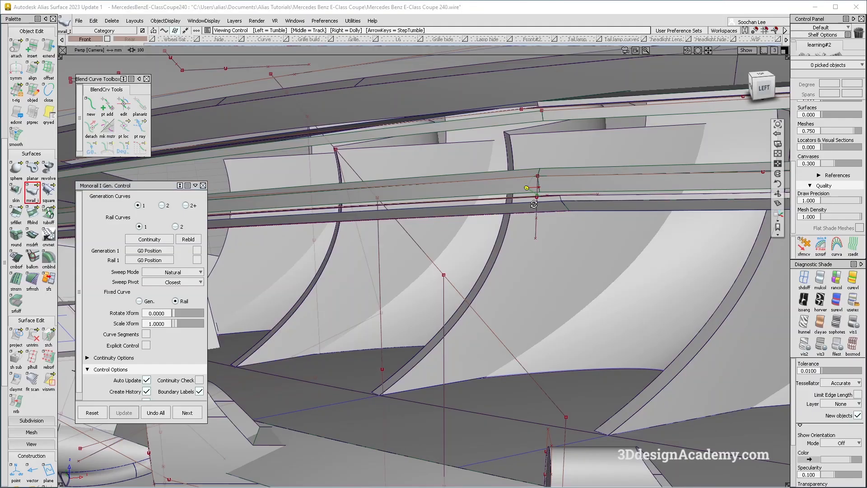
pyautogui.keyDown('alt'); pyautogui.keyDown('shift'); pyautogui.moveTo(534, 205); pyautogui.dragTo(420, 212, button='right'); pyautogui.keyUp('shift'); pyautogui.keyUp('alt')
pyautogui.keyDown('alt'); pyautogui.keyDown('shift'); pyautogui.moveTo(420, 213); pyautogui.dragTo(325, 226); pyautogui.keyUp('shift'); pyautogui.keyUp('alt')
pyautogui.keyDown('alt'); pyautogui.keyDown('shift'); pyautogui.moveTo(325, 225); pyautogui.dragTo(394, 191, button='middle'); pyautogui.keyUp('shift'); pyautogui.keyUp('alt')
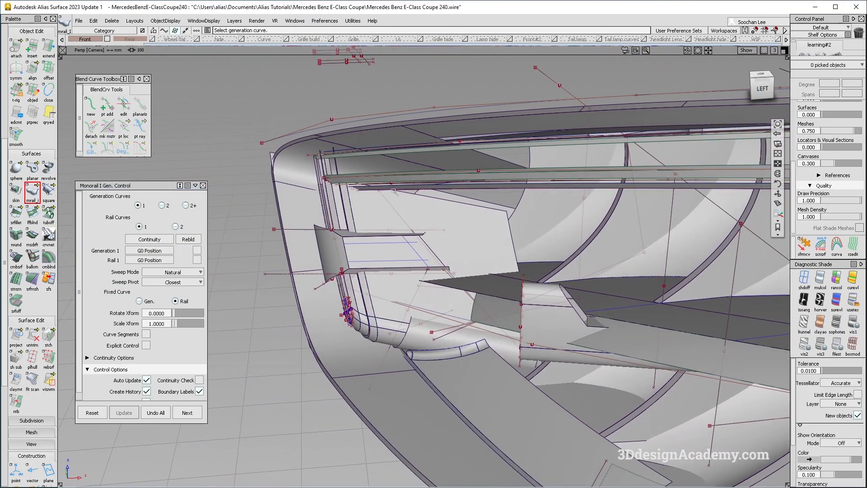
pyautogui.keyDown('alt'); pyautogui.keyDown('shift'); pyautogui.moveTo(334, 190); pyautogui.dragTo(427, 190, button='right'); pyautogui.keyUp('shift'); pyautogui.keyUp('alt')
pyautogui.keyDown('alt'); pyautogui.keyDown('shift'); pyautogui.moveTo(427, 190); pyautogui.dragTo(448, 129); pyautogui.keyUp('shift'); pyautogui.keyUp('alt')
pyautogui.click(447, 129)
pyautogui.keyDown('alt'); pyautogui.keyDown('shift'); pyautogui.moveTo(447, 129); pyautogui.dragTo(349, 176, button='right'); pyautogui.keyUp('shift'); pyautogui.keyUp('alt')
pyautogui.moveTo(350, 176)
pyautogui.keyDown('alt'); pyautogui.keyDown('shift'); pyautogui.mouseDown()
pyautogui.moveTo(367, 199)
pyautogui.moveTo(375, 171)
pyautogui.moveTo(365, 169)
pyautogui.mouseUp(); pyautogui.keyUp('shift'); pyautogui.keyUp('alt')
pyautogui.press('Delete')
pyautogui.press('Return')
# Create a Multi-surface Draft from the trim strip's lower long edge along X, with a -3 degree angle and length 10
pyautogui.click(32, 244)
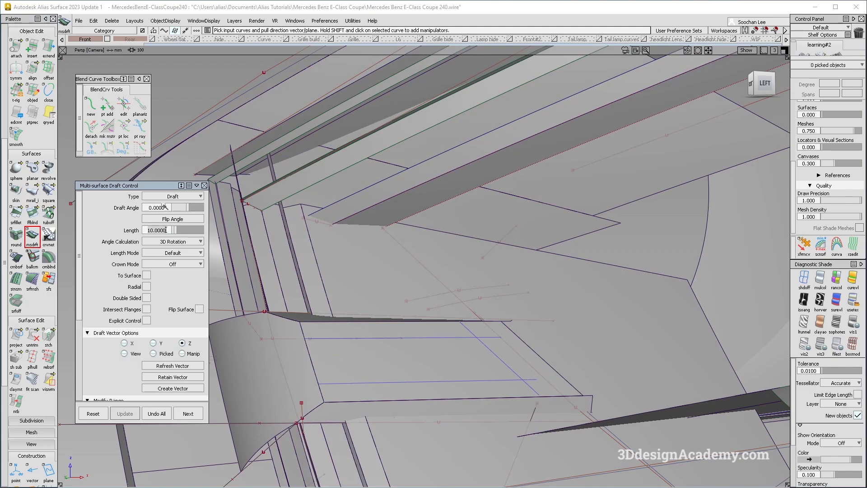
pyautogui.keyDown('alt'); pyautogui.keyDown('shift'); pyautogui.moveTo(284, 161); pyautogui.dragTo(296, 174); pyautogui.keyUp('shift'); pyautogui.keyUp('alt')
pyautogui.click(304, 191)
pyautogui.keyDown('alt'); pyautogui.keyDown('shift'); pyautogui.moveTo(347, 182); pyautogui.dragTo(301, 175, button='right'); pyautogui.keyUp('shift'); pyautogui.keyUp('alt')
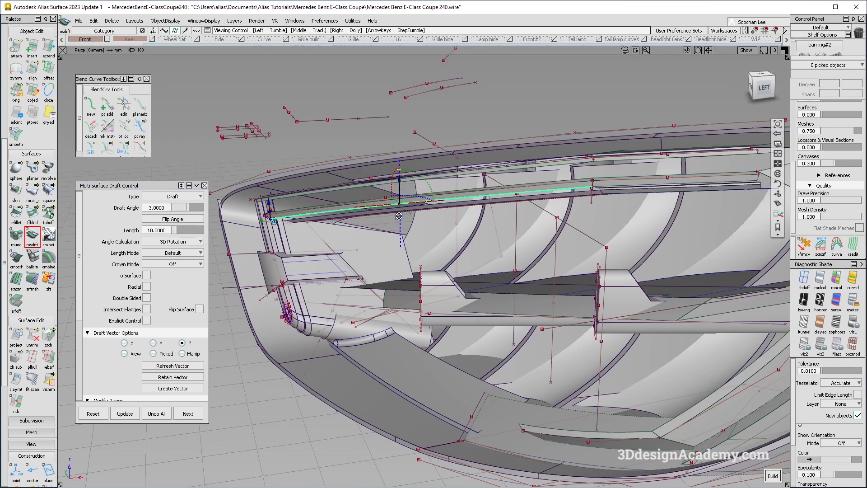
pyautogui.keyDown('alt'); pyautogui.keyDown('shift'); pyautogui.moveTo(316, 179); pyautogui.dragTo(423, 213); pyautogui.keyUp('shift'); pyautogui.keyUp('alt')
pyautogui.click(437, 228)
pyautogui.keyDown('alt'); pyautogui.keyDown('shift'); pyautogui.moveTo(266, 212); pyautogui.dragTo(348, 212, button='right'); pyautogui.keyUp('shift'); pyautogui.keyUp('alt')
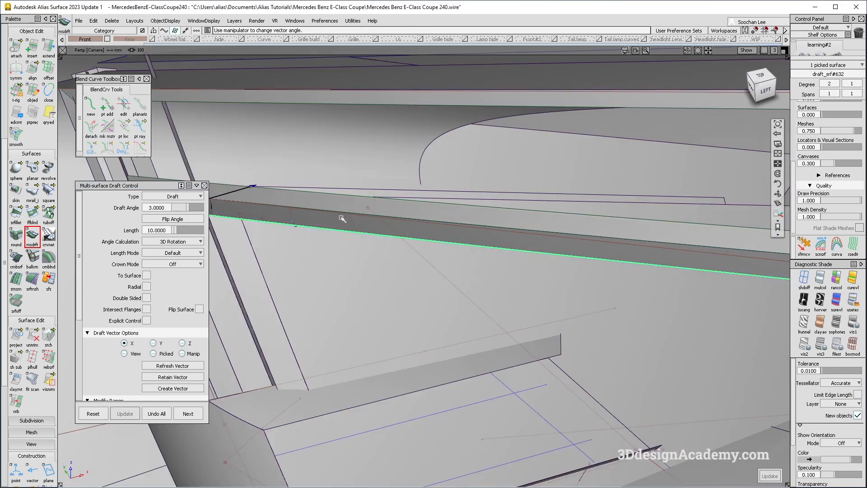
pyautogui.keyDown('alt'); pyautogui.keyDown('shift'); pyautogui.moveTo(348, 212); pyautogui.dragTo(316, 183); pyautogui.keyUp('shift'); pyautogui.keyUp('alt')
pyautogui.click(752, 95)
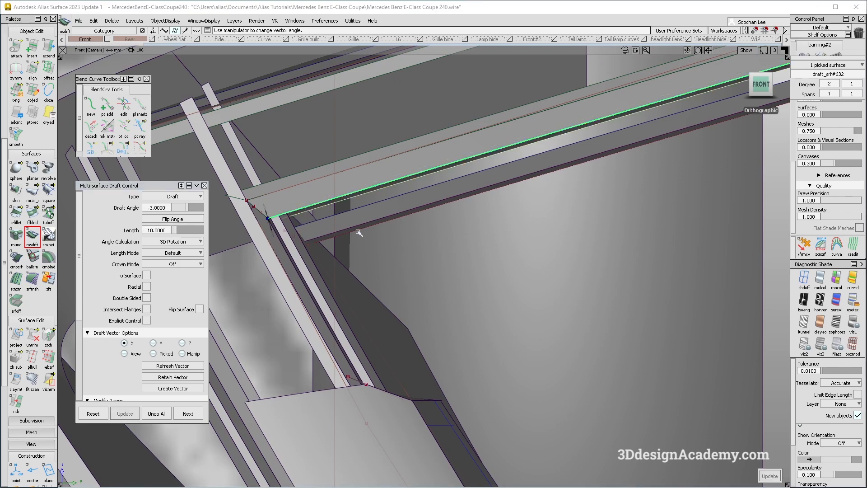
pyautogui.keyDown('alt'); pyautogui.keyDown('shift'); pyautogui.moveTo(291, 225); pyautogui.dragTo(360, 230); pyautogui.keyUp('shift'); pyautogui.keyUp('alt')
pyautogui.keyDown('ctrl'); pyautogui.keyDown('shift'); pyautogui.moveTo(360, 230); pyautogui.dragTo(359, 179); pyautogui.keyUp('shift'); pyautogui.keyUp('ctrl')
# Intersect the draft surface with the adjoining upright strip surface at the inner corner
pyautogui.scroll(-3, 3, 392)
pyautogui.scroll(-6, 3, 393)
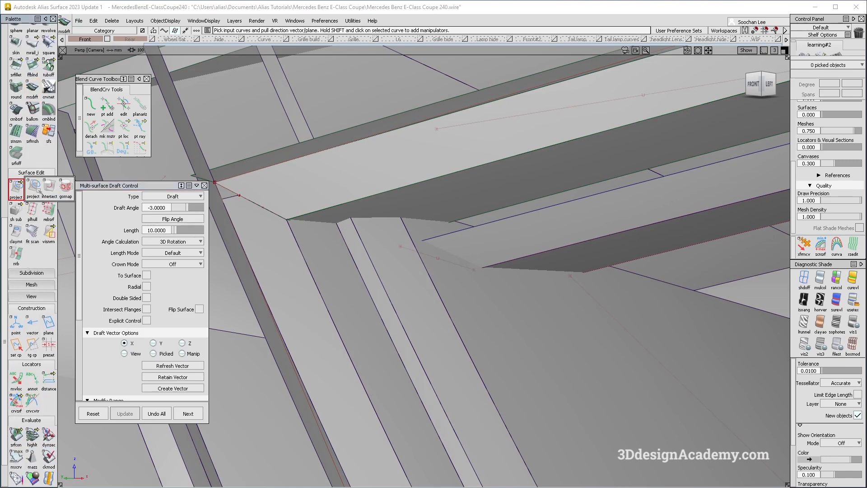
pyautogui.moveTo(17, 188); pyautogui.dragTo(32, 187)
pyautogui.keyDown('alt'); pyautogui.keyDown('shift'); pyautogui.moveTo(311, 244); pyautogui.dragTo(337, 242); pyautogui.keyUp('shift'); pyautogui.keyUp('alt')
pyautogui.click(361, 209)
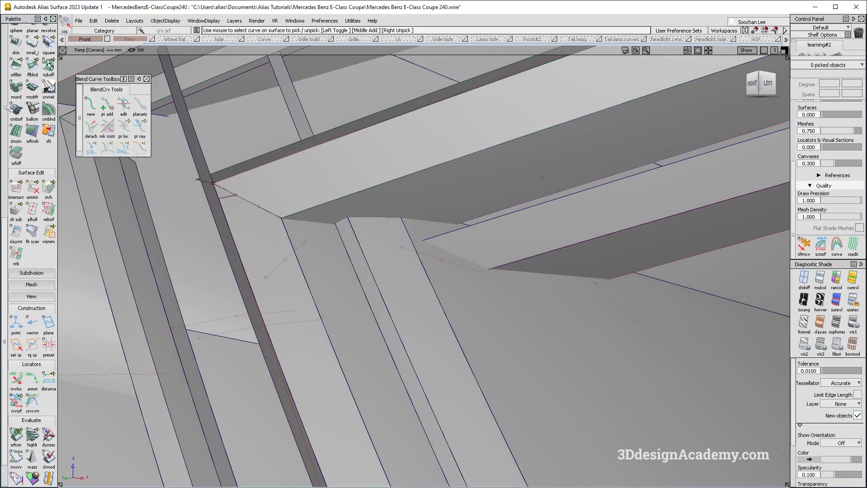
# Shorten the draft surface's width by about 6.5 mm using Extend, snapping to the upright strip's corner
pyautogui.scroll(10, 35, 96)
pyautogui.click(48, 70)
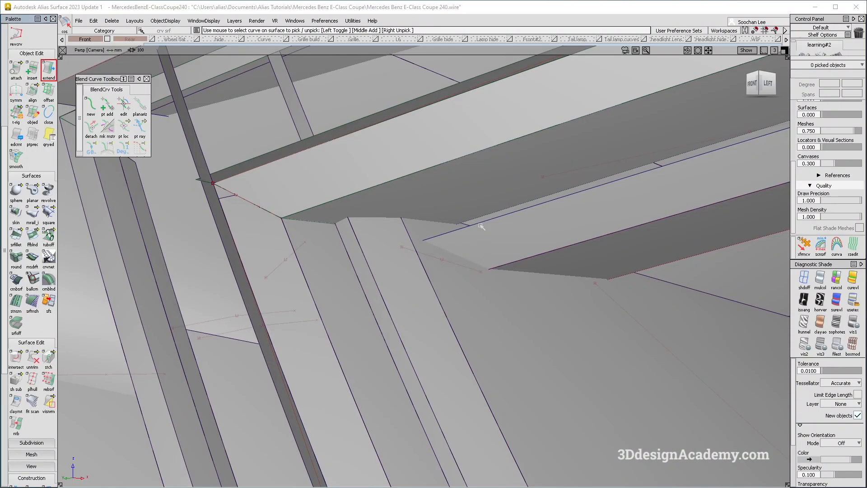
pyautogui.click(480, 220)
pyautogui.press('Return')
pyautogui.keyDown('ctrl'); pyautogui.keyDown('alt'); pyautogui.click(335, 224); pyautogui.keyUp('alt'); pyautogui.keyUp('ctrl')
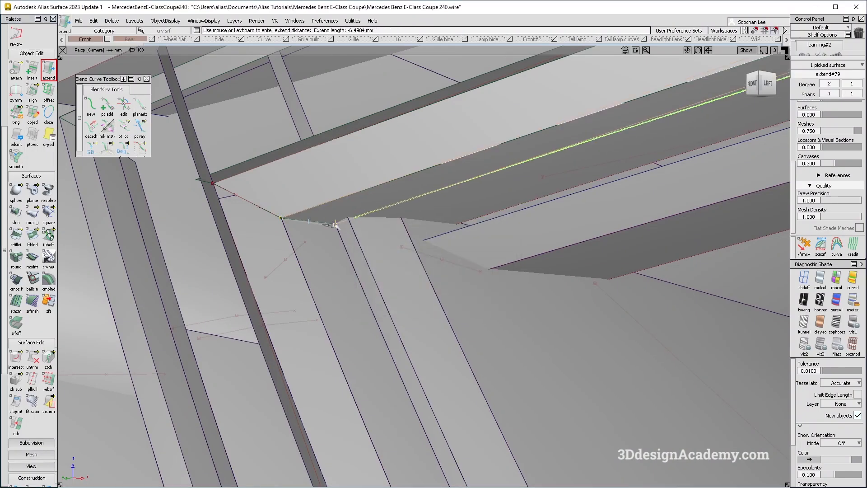
pyautogui.press('space')
# Refine the draft surface's free edge with Extend so it snaps onto the upright strip's upper corner
pyautogui.keyDown('alt'); pyautogui.keyDown('shift'); pyautogui.moveTo(336, 224); pyautogui.dragTo(391, 206, button='right'); pyautogui.keyUp('shift'); pyautogui.keyUp('alt')
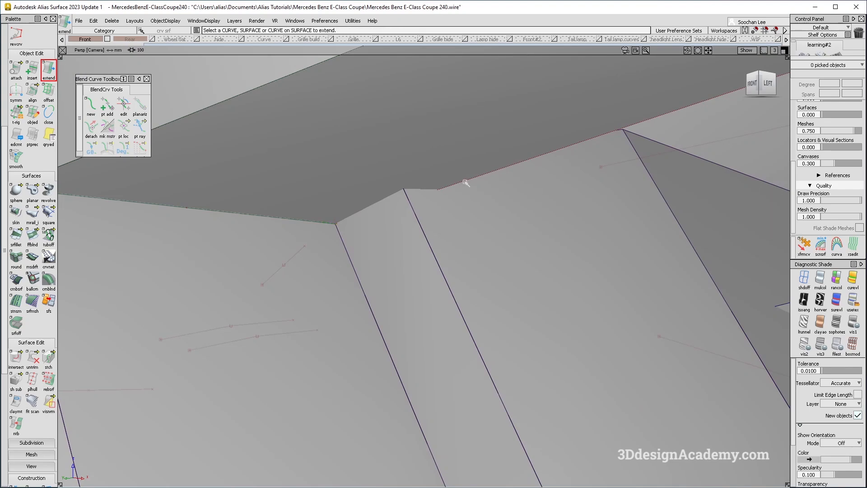
pyautogui.keyDown('ctrl'); pyautogui.keyDown('alt'); pyautogui.moveTo(319, 223); pyautogui.dragTo(335, 224); pyautogui.keyUp('alt'); pyautogui.keyUp('ctrl')
pyautogui.press('space')
pyautogui.keyDown('alt'); pyautogui.keyDown('shift'); pyautogui.moveTo(388, 236); pyautogui.dragTo(350, 237, button='right'); pyautogui.keyUp('shift'); pyautogui.keyUp('alt')
pyautogui.keyDown('alt'); pyautogui.keyDown('shift'); pyautogui.moveTo(349, 237); pyautogui.dragTo(388, 248); pyautogui.keyUp('shift'); pyautogui.keyUp('alt')
pyautogui.keyDown('alt'); pyautogui.keyDown('shift'); pyautogui.moveTo(388, 228); pyautogui.dragTo(345, 228, button='right'); pyautogui.keyUp('shift'); pyautogui.keyUp('alt')
pyautogui.moveTo(346, 228)
pyautogui.keyDown('alt'); pyautogui.keyDown('shift'); pyautogui.mouseDown()
pyautogui.moveTo(353, 215)
pyautogui.moveTo(347, 222)
pyautogui.mouseUp(); pyautogui.keyUp('shift'); pyautogui.keyUp('alt')
pyautogui.keyDown('alt'); pyautogui.keyDown('shift'); pyautogui.moveTo(347, 222); pyautogui.dragTo(402, 221, button='right'); pyautogui.keyUp('shift'); pyautogui.keyUp('alt')
pyautogui.keyDown('alt'); pyautogui.keyDown('shift'); pyautogui.moveTo(402, 221); pyautogui.dragTo(380, 221); pyautogui.keyUp('shift'); pyautogui.keyUp('alt')
pyautogui.moveTo(403, 276)
pyautogui.keyDown('ctrl'); pyautogui.keyDown('shift'); pyautogui.mouseDown()
pyautogui.moveTo(379, 183)
pyautogui.moveTo(362, 178)
pyautogui.moveTo(347, 192)
pyautogui.moveTo(284, 206)
pyautogui.moveTo(291, 206)
pyautogui.mouseUp(); pyautogui.keyUp('shift'); pyautogui.keyUp('ctrl')
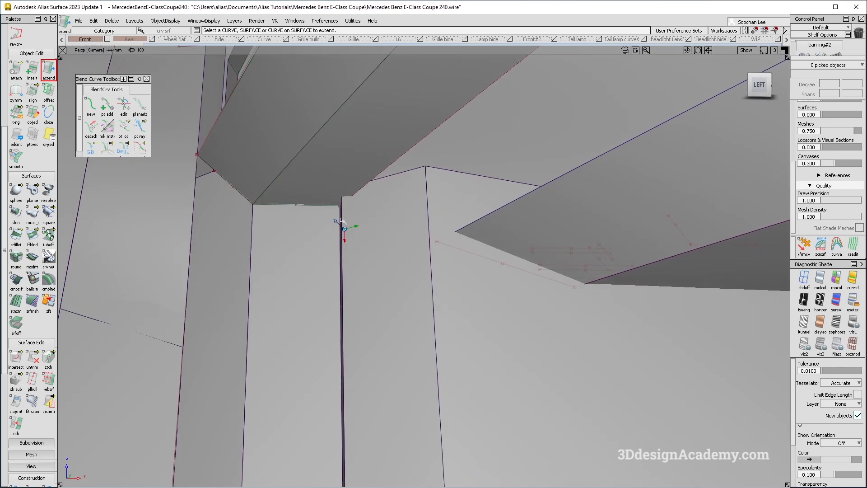
# Draw a two-point edit point curve across the upright strip's upper end, starting at the draft surface's corner
pyautogui.keyDown('alt'); pyautogui.keyDown('shift'); pyautogui.moveTo(342, 218); pyautogui.dragTo(382, 219); pyautogui.keyUp('shift'); pyautogui.keyUp('alt')
pyautogui.keyDown('ctrl'); pyautogui.keyDown('shift'); pyautogui.moveTo(293, 204); pyautogui.dragTo(271, 149); pyautogui.keyUp('shift'); pyautogui.keyUp('ctrl')
pyautogui.scroll(4, 32, 140)
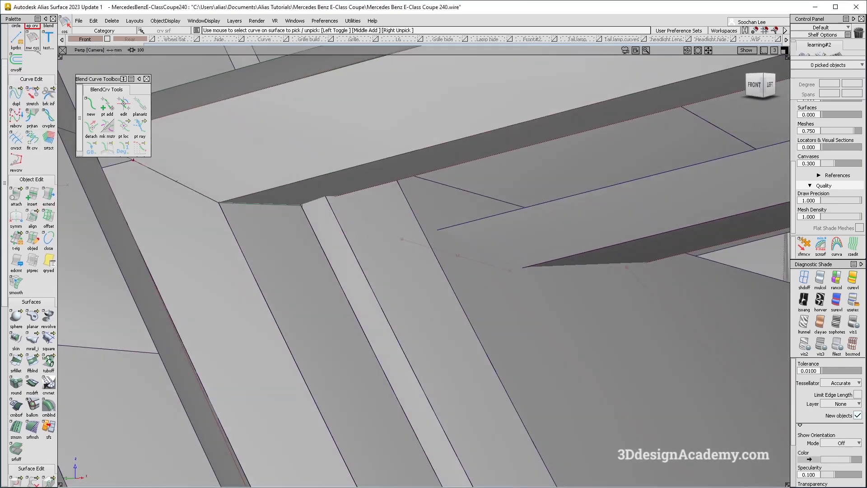
pyautogui.scroll(1, 32, 136)
pyautogui.click(32, 49)
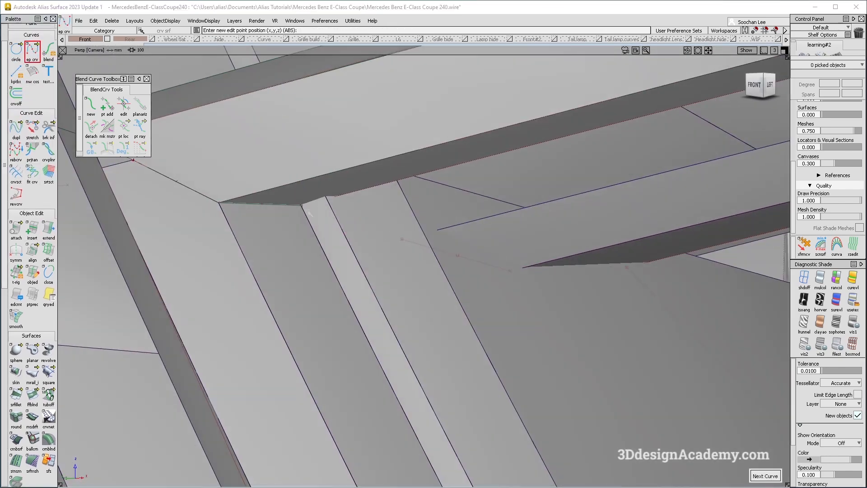
pyautogui.click(328, 217)
pyautogui.hotkey('alt', 'Tab')
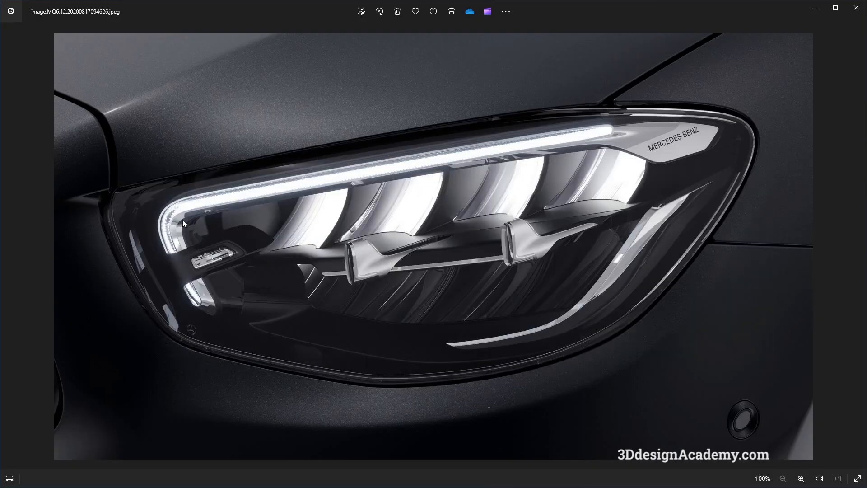
pyautogui.hotkey('alt', 'Tab')
pyautogui.keyDown('alt'); pyautogui.keyDown('shift'); pyautogui.moveTo(469, 275); pyautogui.dragTo(559, 219); pyautogui.keyUp('shift'); pyautogui.keyUp('alt')
pyautogui.click(764, 85)
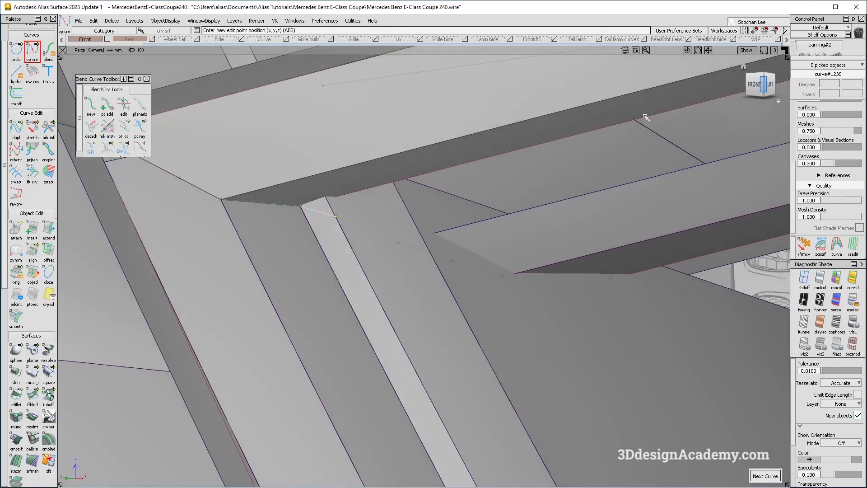
pyautogui.click(757, 85)
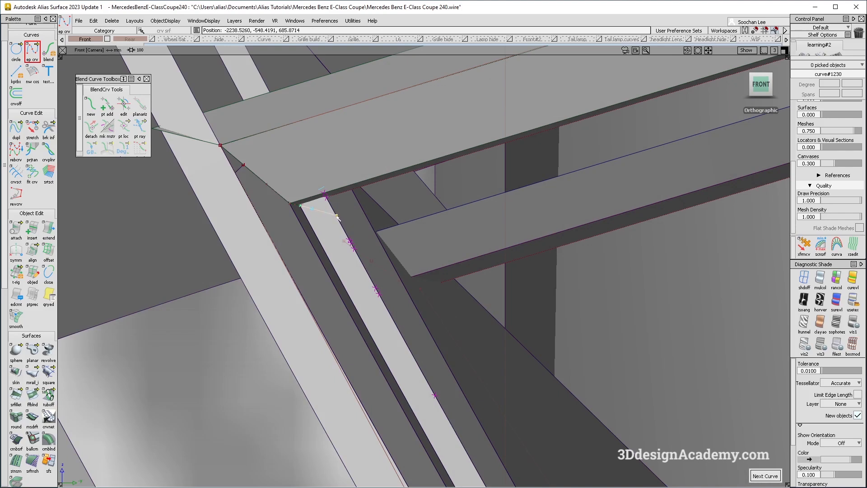
# Sweep the new curve along the draft surface's lower edge with Monorail, enabling Curve Segments
pyautogui.click(32, 373)
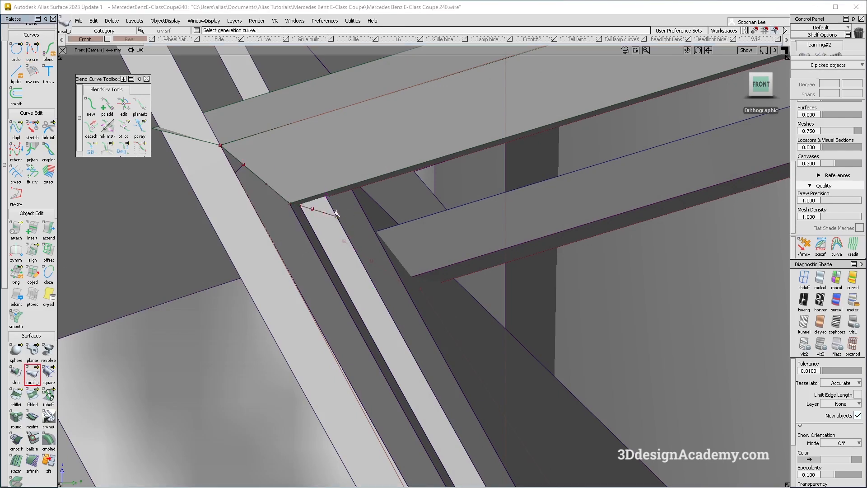
pyautogui.click(381, 184)
pyautogui.keyDown('alt'); pyautogui.keyDown('shift'); pyautogui.moveTo(390, 205); pyautogui.dragTo(319, 185); pyautogui.keyUp('shift'); pyautogui.keyUp('alt')
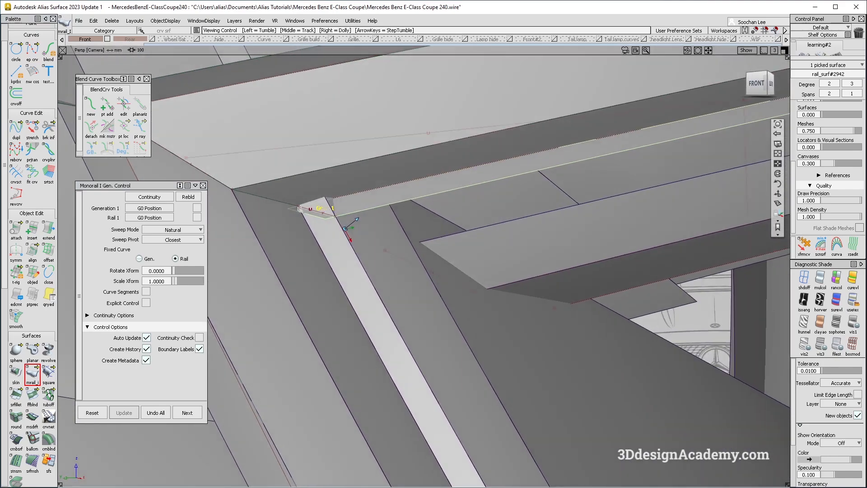
pyautogui.click(146, 292)
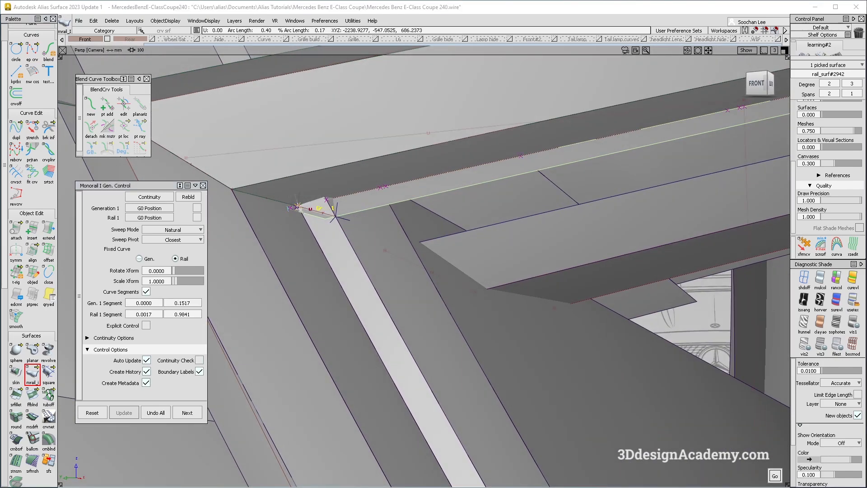
pyautogui.keyDown('alt'); pyautogui.keyDown('shift'); pyautogui.moveTo(420, 322); pyautogui.dragTo(384, 332, button='right'); pyautogui.keyUp('shift'); pyautogui.keyUp('alt')
pyautogui.keyDown('alt'); pyautogui.keyDown('shift'); pyautogui.moveTo(384, 331); pyautogui.dragTo(391, 349); pyautogui.keyUp('shift'); pyautogui.keyUp('alt')
pyautogui.scroll(5, 369, 272)
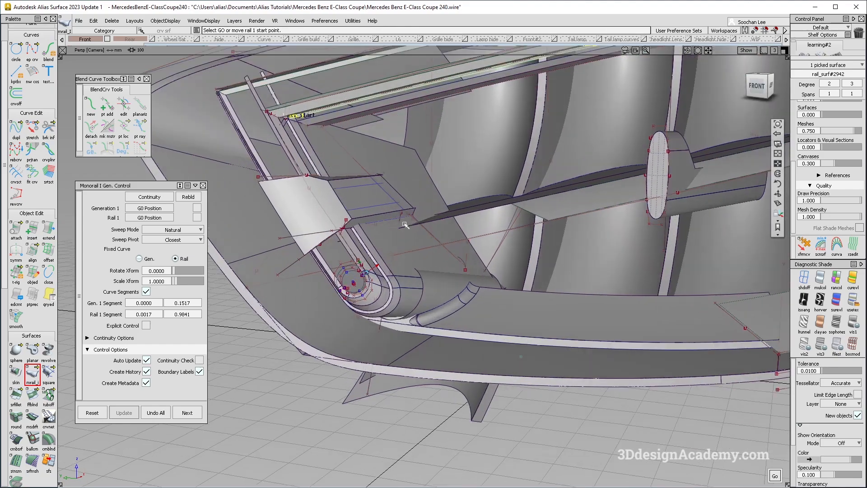
# Undo the last Monorail edit on the newly swept strip
pyautogui.keyDown('alt'); pyautogui.keyDown('shift'); pyautogui.moveTo(363, 145); pyautogui.dragTo(333, 269, button='middle'); pyautogui.keyUp('shift'); pyautogui.keyUp('alt')
pyautogui.keyDown('alt'); pyautogui.keyDown('shift'); pyautogui.moveTo(272, 245); pyautogui.dragTo(329, 229, button='right'); pyautogui.keyUp('shift'); pyautogui.keyUp('alt')
pyautogui.keyDown('alt'); pyautogui.keyDown('shift'); pyautogui.moveTo(329, 228); pyautogui.dragTo(418, 313, button='middle'); pyautogui.keyUp('shift'); pyautogui.keyUp('alt')
pyautogui.keyDown('alt'); pyautogui.keyDown('shift'); pyautogui.moveTo(376, 335); pyautogui.dragTo(418, 320, button='right'); pyautogui.keyUp('shift'); pyautogui.keyUp('alt')
pyautogui.keyDown('alt'); pyautogui.keyDown('shift'); pyautogui.moveTo(417, 320); pyautogui.dragTo(381, 297); pyautogui.keyUp('shift'); pyautogui.keyUp('alt')
pyautogui.hotkey('ctrl', 'z')
pyautogui.keyDown('alt'); pyautogui.keyDown('shift'); pyautogui.moveTo(298, 311); pyautogui.dragTo(235, 257); pyautogui.keyUp('shift'); pyautogui.keyUp('alt')
pyautogui.keyDown('alt'); pyautogui.keyDown('shift'); pyautogui.moveTo(333, 286); pyautogui.dragTo(433, 293); pyautogui.keyUp('shift'); pyautogui.keyUp('alt')
pyautogui.keyDown('alt'); pyautogui.keyDown('shift'); pyautogui.moveTo(316, 343); pyautogui.dragTo(357, 364, button='right'); pyautogui.keyUp('shift'); pyautogui.keyUp('alt')
# Measure the curve-to-curve deviation between the swept strip's upper and lower long edges
pyautogui.doubleClick(33, 374)
pyautogui.scroll(-10, 32, 373)
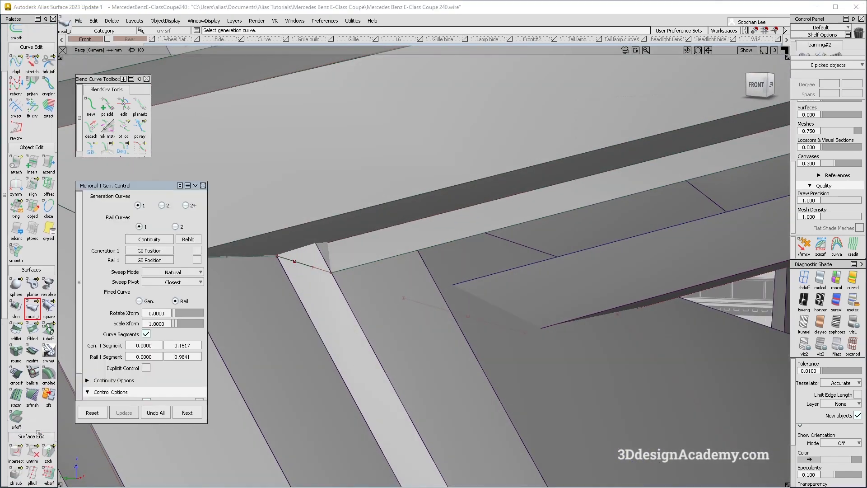
pyautogui.scroll(-3, 31, 271)
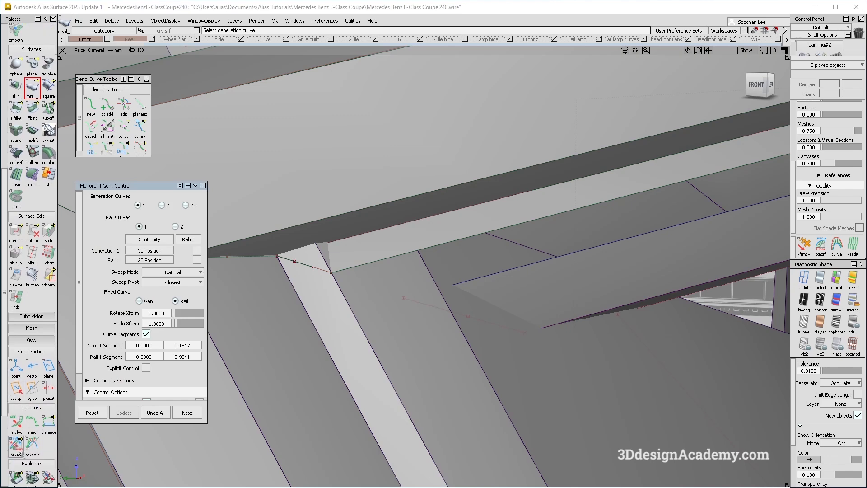
pyautogui.click(16, 445)
pyautogui.moveTo(19, 452); pyautogui.dragTo(64, 451)
pyautogui.click(411, 222)
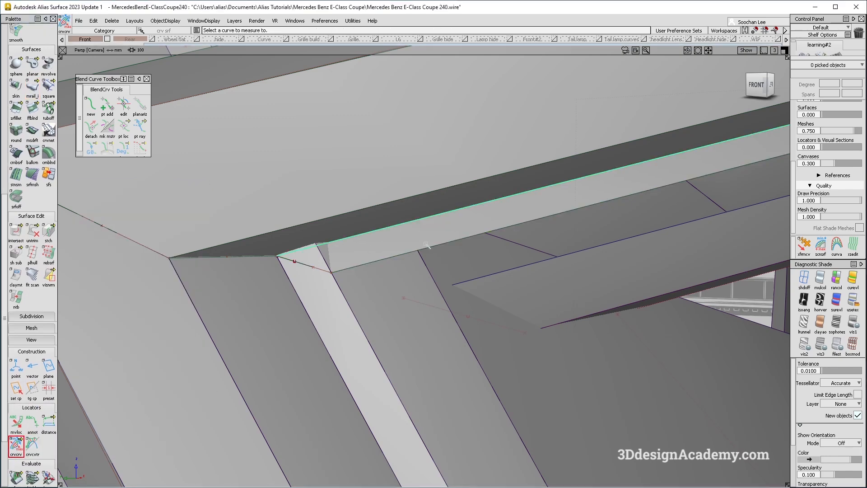
pyautogui.keyDown('alt'); pyautogui.keyDown('shift'); pyautogui.moveTo(431, 249); pyautogui.dragTo(341, 334, button='right'); pyautogui.keyUp('shift'); pyautogui.keyUp('alt')
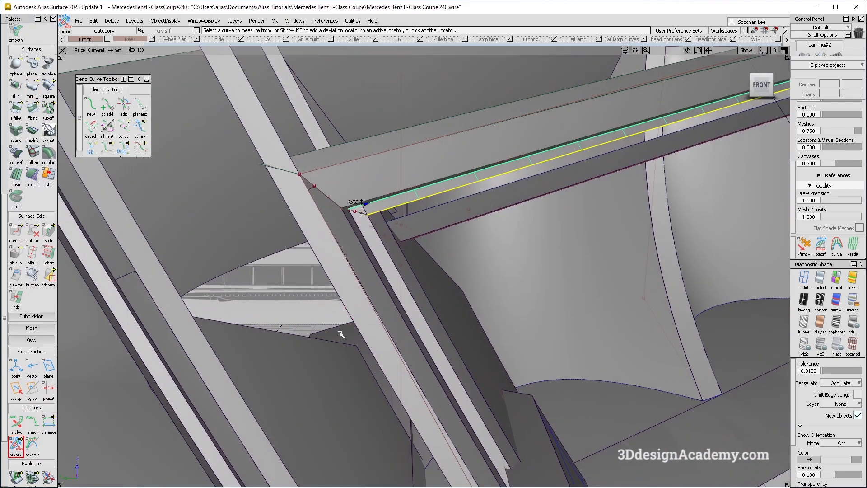
# Stretch the strip's end curve so its free end meets the corner of the swept strip at the joint
pyautogui.scroll(5, 39, 71)
pyautogui.click(45, 78)
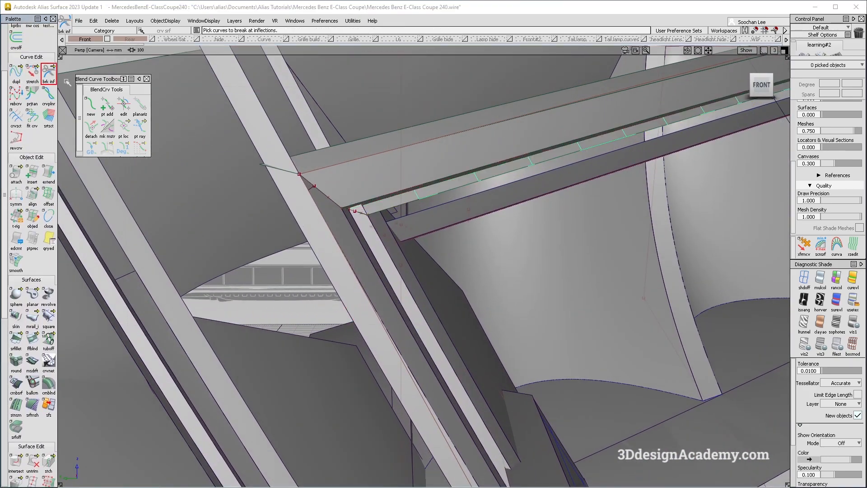
pyautogui.keyDown('alt'); pyautogui.keyDown('shift'); pyautogui.moveTo(350, 309); pyautogui.dragTo(366, 217, button='right'); pyautogui.keyUp('shift'); pyautogui.keyUp('alt')
pyautogui.click(368, 215)
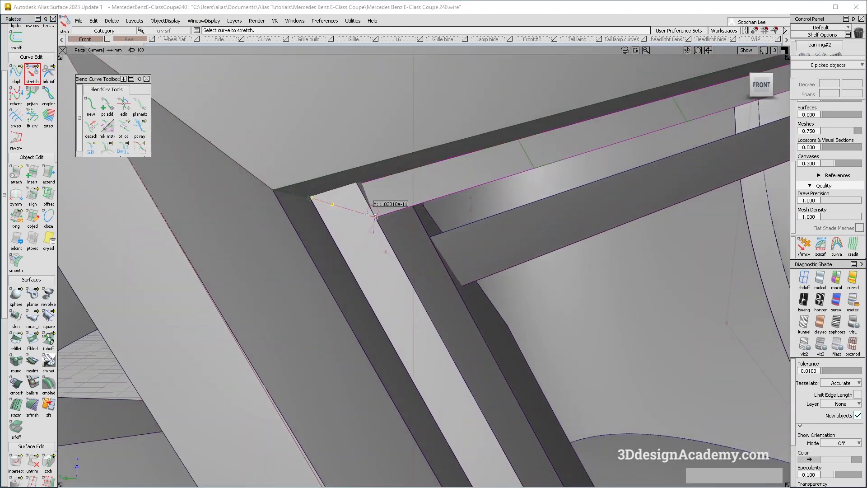
pyautogui.click(378, 223)
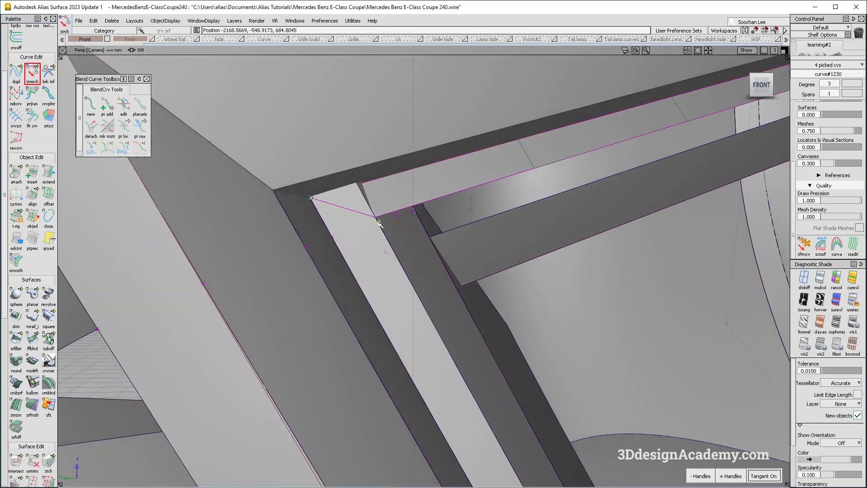
# Examine the joint where the stretched end curve meets the swept strip from several angles, and clear the curve selection
pyautogui.keyDown('alt'); pyautogui.keyDown('shift'); pyautogui.moveTo(383, 243); pyautogui.dragTo(456, 213, button='right'); pyautogui.keyUp('shift'); pyautogui.keyUp('alt')
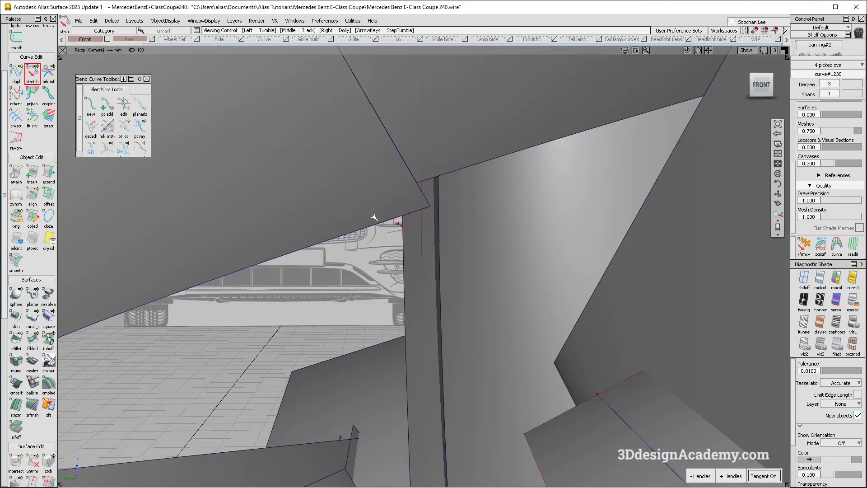
pyautogui.keyDown('alt'); pyautogui.keyDown('shift'); pyautogui.moveTo(374, 217); pyautogui.dragTo(369, 212, button='right'); pyautogui.keyUp('shift'); pyautogui.keyUp('alt')
pyautogui.keyDown('alt'); pyautogui.keyDown('shift'); pyautogui.moveTo(311, 248); pyautogui.dragTo(272, 256); pyautogui.keyUp('shift'); pyautogui.keyUp('alt')
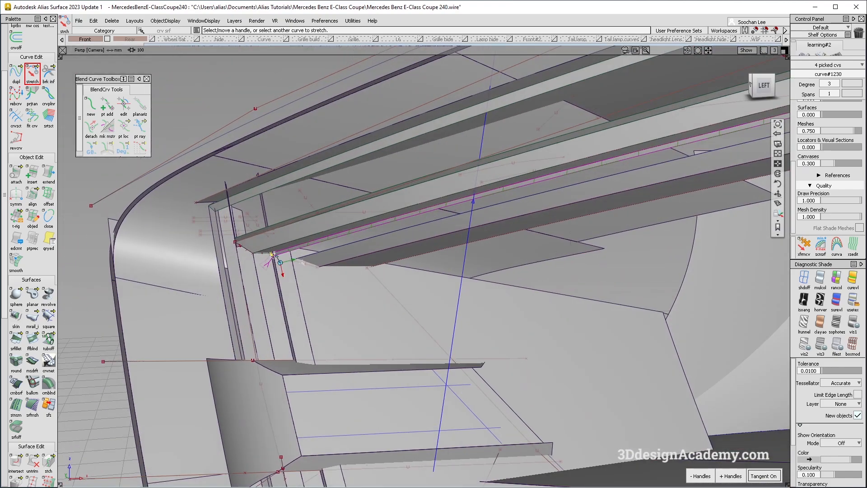
pyautogui.keyDown('alt'); pyautogui.keyDown('shift'); pyautogui.moveTo(275, 256); pyautogui.dragTo(311, 258, button='right'); pyautogui.keyUp('shift'); pyautogui.keyUp('alt')
pyautogui.keyDown('alt'); pyautogui.keyDown('shift'); pyautogui.moveTo(280, 259); pyautogui.dragTo(312, 280); pyautogui.keyUp('shift'); pyautogui.keyUp('alt')
pyautogui.keyDown('alt'); pyautogui.keyDown('shift'); pyautogui.moveTo(247, 236); pyautogui.dragTo(280, 239, button='right'); pyautogui.keyUp('shift'); pyautogui.keyUp('alt')
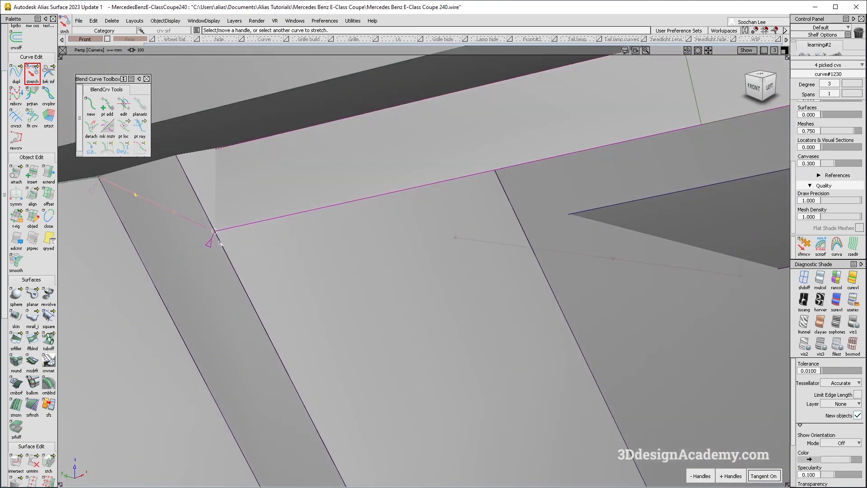
pyautogui.keyDown('alt'); pyautogui.keyDown('shift'); pyautogui.moveTo(220, 242); pyautogui.dragTo(199, 261, button='right'); pyautogui.keyUp('shift'); pyautogui.keyUp('alt')
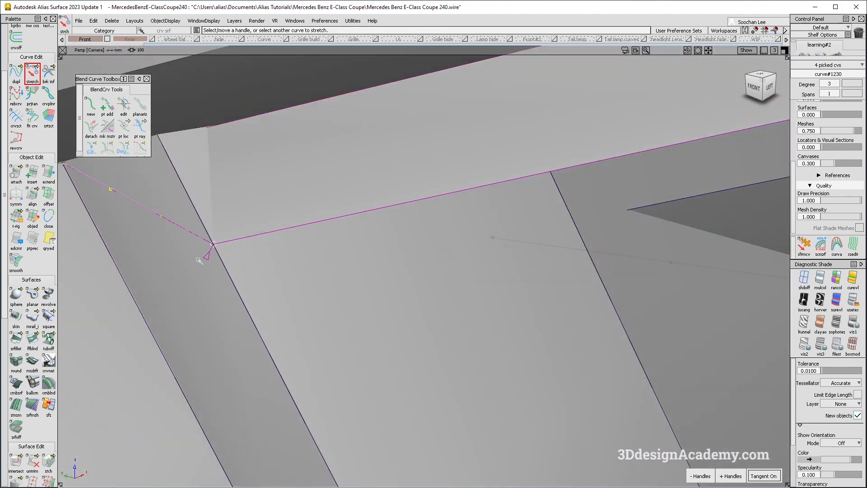
pyautogui.keyDown('alt'); pyautogui.keyDown('shift'); pyautogui.moveTo(215, 248); pyautogui.dragTo(422, 258, button='right'); pyautogui.keyUp('shift'); pyautogui.keyUp('alt')
pyautogui.keyDown('alt'); pyautogui.keyDown('shift'); pyautogui.moveTo(307, 251); pyautogui.dragTo(226, 246, button='right'); pyautogui.keyUp('shift'); pyautogui.keyUp('alt')
pyautogui.keyDown('ctrl'); pyautogui.keyDown('shift'); pyautogui.moveTo(335, 289); pyautogui.dragTo(334, 233); pyautogui.keyUp('shift'); pyautogui.keyUp('ctrl')
pyautogui.keyDown('alt'); pyautogui.keyDown('shift'); pyautogui.moveTo(316, 230); pyautogui.dragTo(244, 222, button='right'); pyautogui.keyUp('shift'); pyautogui.keyUp('alt')
pyautogui.keyDown('alt'); pyautogui.keyDown('shift'); pyautogui.moveTo(243, 222); pyautogui.dragTo(230, 190); pyautogui.keyUp('shift'); pyautogui.keyUp('alt')
pyautogui.keyDown('ctrl'); pyautogui.keyDown('shift'); pyautogui.moveTo(392, 198); pyautogui.dragTo(352, 249); pyautogui.keyUp('shift'); pyautogui.keyUp('ctrl')
pyautogui.click(415, 228)
pyautogui.keyDown('ctrl'); pyautogui.keyDown('shift'); pyautogui.moveTo(282, 297); pyautogui.dragTo(256, 161); pyautogui.keyUp('shift'); pyautogui.keyUp('ctrl')
# Draw an edit point curve from the swept strip's lower corner across the neighbouring upright surface, and delete the old longer curve beside it
pyautogui.scroll(3, 34, 77)
pyautogui.hotkey('alt', 'Tab')
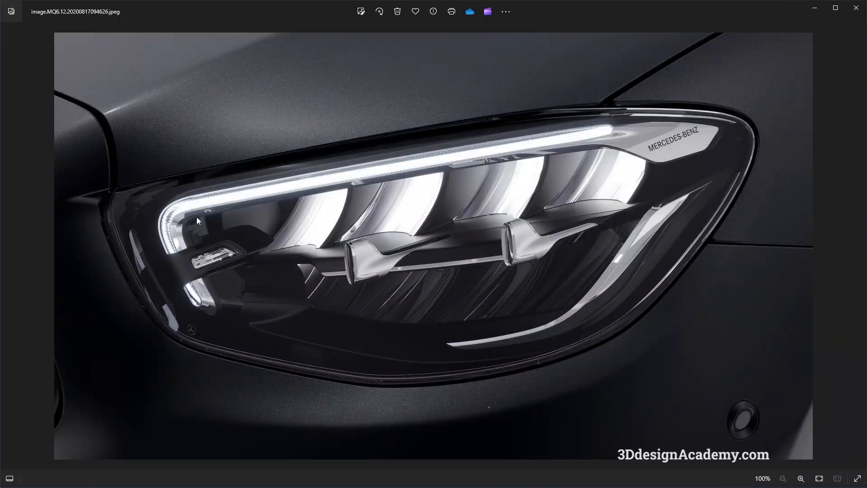
pyautogui.hotkey('alt', 'Tab')
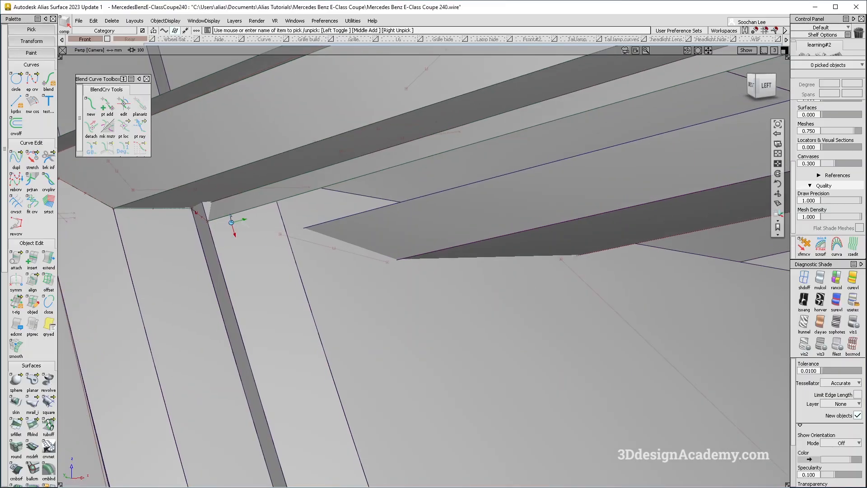
pyautogui.click(32, 81)
pyautogui.click(207, 221)
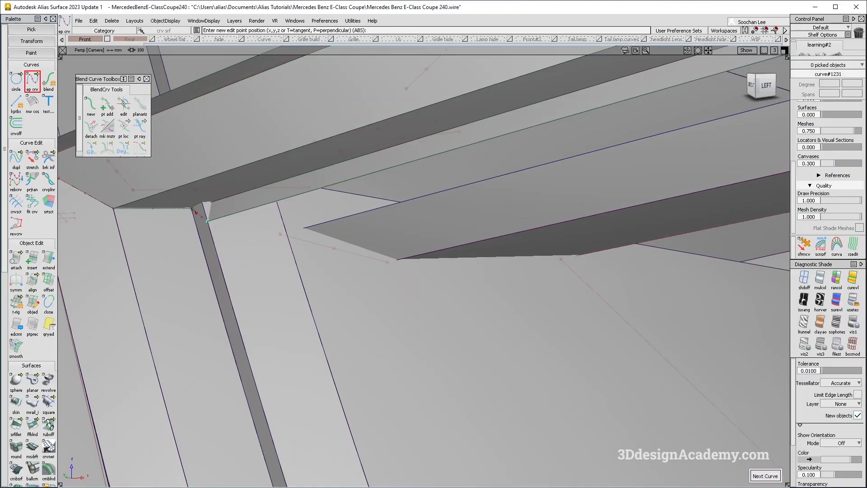
pyautogui.hotkey('alt', 'Tab')
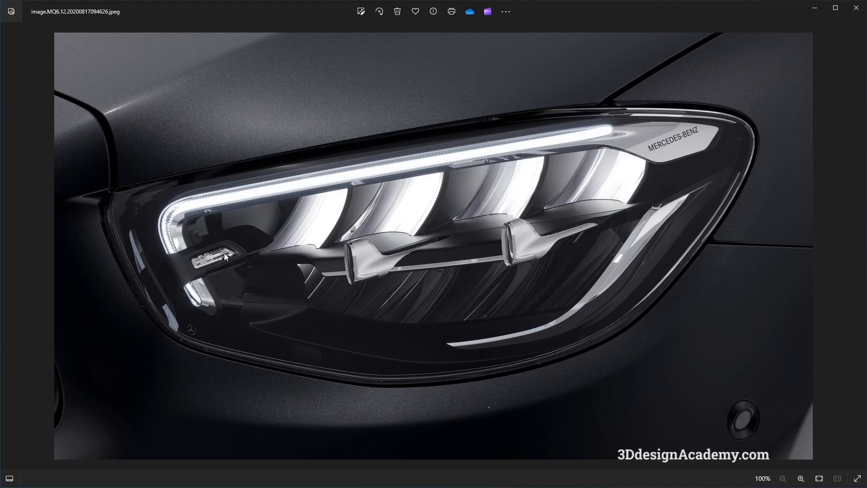
pyautogui.hotkey('alt', 'Tab')
pyautogui.keyDown('alt'); pyautogui.keyDown('shift'); pyautogui.moveTo(334, 275); pyautogui.dragTo(361, 271); pyautogui.keyUp('shift'); pyautogui.keyUp('alt')
pyautogui.keyDown('ctrl'); pyautogui.keyDown('shift'); pyautogui.moveTo(326, 280); pyautogui.dragTo(334, 246); pyautogui.keyUp('shift'); pyautogui.keyUp('ctrl')
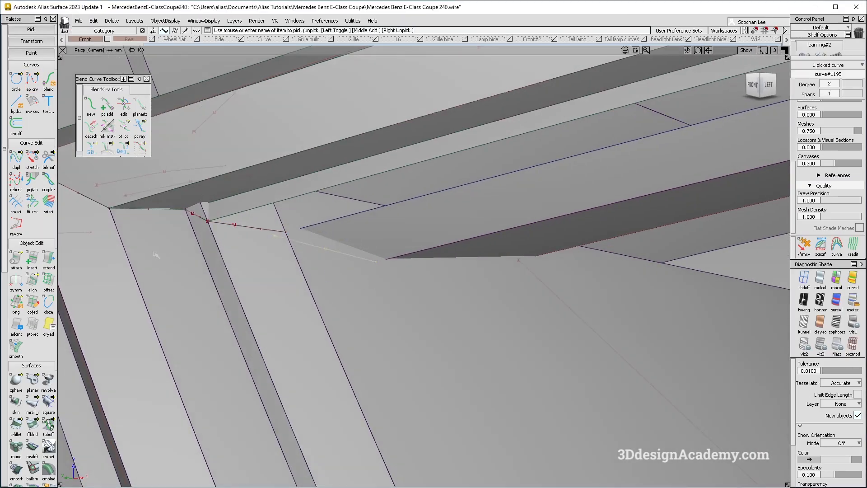
# Sweep the new edit point curve along the trim strip's lower edge with Monorail, keeping Curve Segments enabled
pyautogui.click(32, 403)
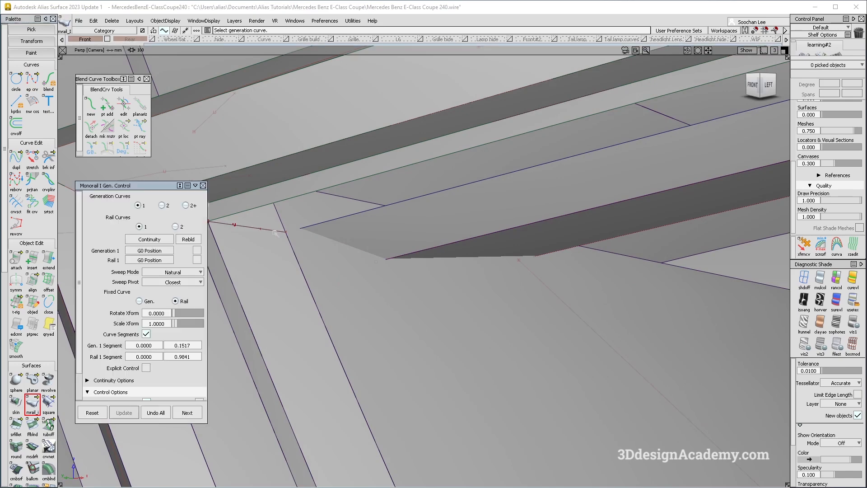
pyautogui.click(267, 206)
pyautogui.keyDown('alt'); pyautogui.keyDown('shift'); pyautogui.moveTo(375, 261); pyautogui.dragTo(338, 221, button='right'); pyautogui.keyUp('shift'); pyautogui.keyUp('alt')
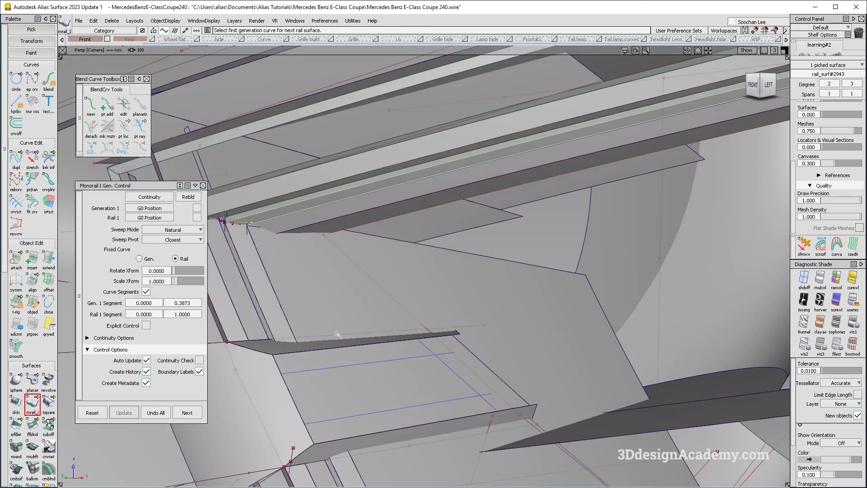
pyautogui.click(378, 173)
pyautogui.keyDown('alt'); pyautogui.keyDown('shift'); pyautogui.moveTo(401, 204); pyautogui.dragTo(339, 232); pyautogui.keyUp('shift'); pyautogui.keyUp('alt')
pyautogui.keyDown('alt'); pyautogui.keyDown('shift'); pyautogui.moveTo(339, 232); pyautogui.dragTo(388, 231, button='middle'); pyautogui.keyUp('shift'); pyautogui.keyUp('alt')
pyautogui.keyDown('alt'); pyautogui.keyDown('shift'); pyautogui.moveTo(388, 231); pyautogui.dragTo(428, 220); pyautogui.keyUp('shift'); pyautogui.keyUp('alt')
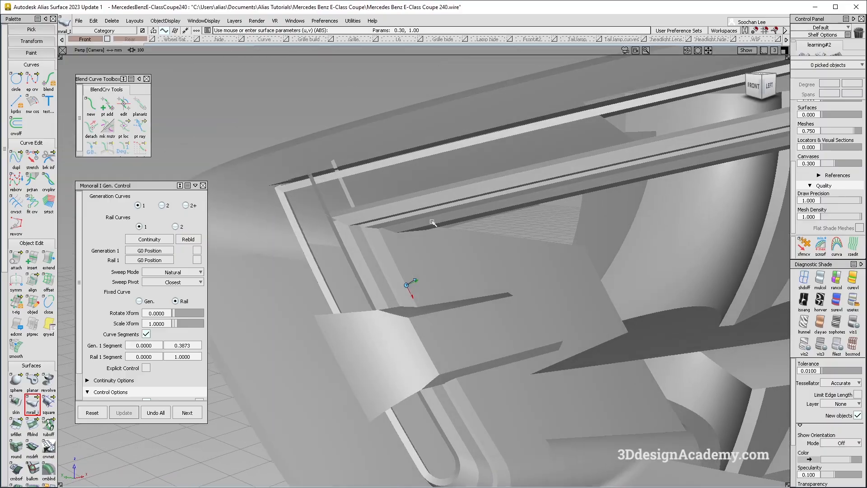
# Check the headlight reference photo and delete the two old trim surfaces below the newly swept strip
pyautogui.hotkey('alt', 'Tab')
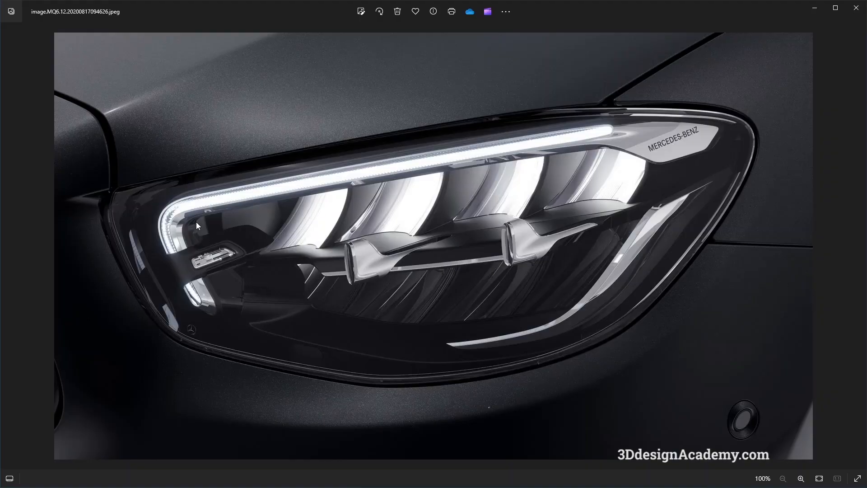
pyautogui.hotkey('alt', 'Tab')
pyautogui.keyDown('alt'); pyautogui.keyDown('shift'); pyautogui.moveTo(289, 222); pyautogui.dragTo(395, 235); pyautogui.keyUp('shift'); pyautogui.keyUp('alt')
pyautogui.keyDown('alt'); pyautogui.keyDown('shift'); pyautogui.moveTo(395, 235); pyautogui.dragTo(457, 231, button='right'); pyautogui.keyUp('shift'); pyautogui.keyUp('alt')
pyautogui.hotkey('alt', 'm')
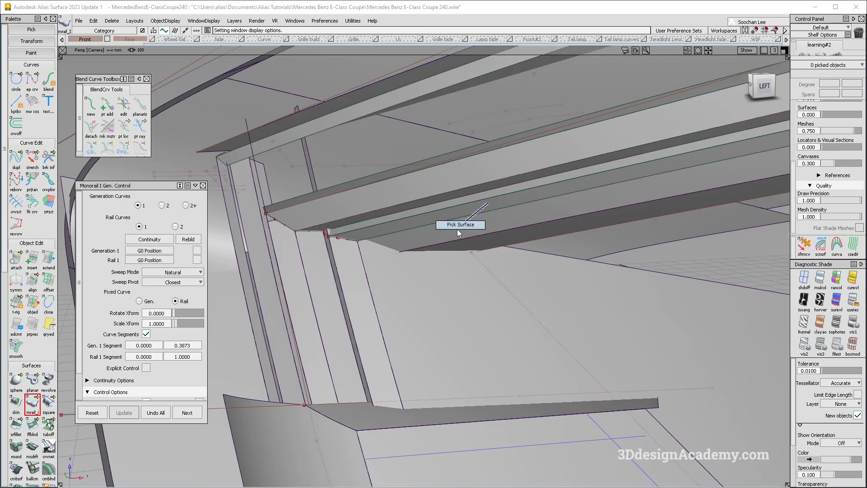
pyautogui.click(458, 231)
pyautogui.keyDown('alt'); pyautogui.keyDown('shift'); pyautogui.moveTo(458, 231); pyautogui.dragTo(486, 235); pyautogui.keyUp('shift'); pyautogui.keyUp('alt')
pyautogui.click(506, 236)
pyautogui.keyDown('alt'); pyautogui.keyDown('shift'); pyautogui.moveTo(507, 236); pyautogui.dragTo(488, 225, button='right'); pyautogui.keyUp('shift'); pyautogui.keyUp('alt')
pyautogui.press('Delete')
pyautogui.press('Return')
# Apply Multi-surface Draft to the newly swept strip's lower edge along X, with a -3 degree angle and 10 mm length
pyautogui.keyDown('alt'); pyautogui.keyDown('shift'); pyautogui.moveTo(392, 236); pyautogui.dragTo(445, 235, button='right'); pyautogui.keyUp('shift'); pyautogui.keyUp('alt')
pyautogui.keyDown('alt'); pyautogui.keyDown('shift'); pyautogui.moveTo(444, 235); pyautogui.dragTo(67, 281); pyautogui.keyUp('shift'); pyautogui.keyUp('alt')
pyautogui.click(35, 447)
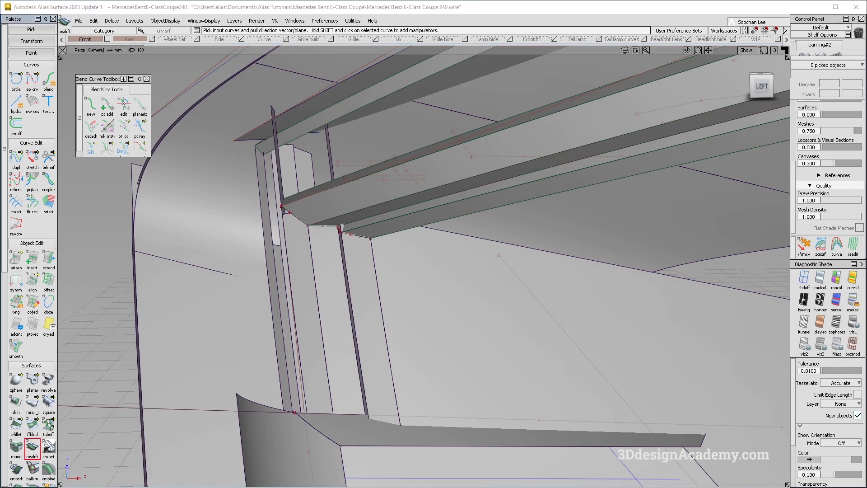
pyautogui.click(400, 229)
pyautogui.click(416, 246)
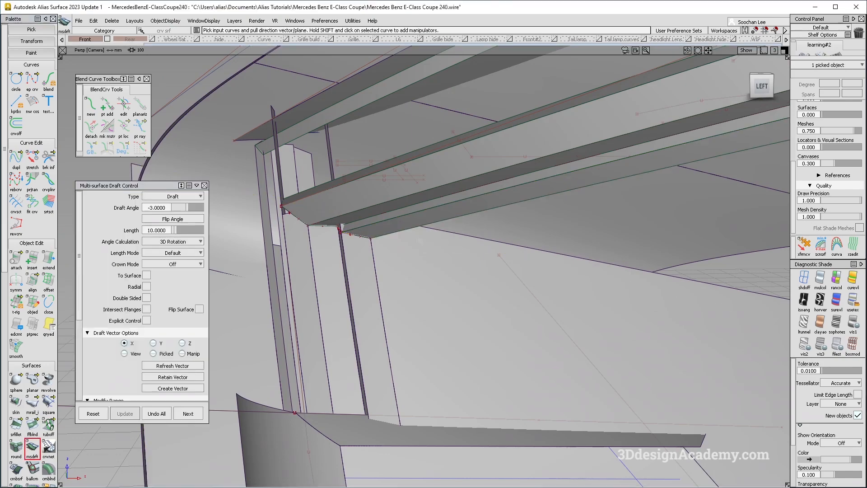
pyautogui.keyDown('alt'); pyautogui.keyDown('shift'); pyautogui.moveTo(415, 247); pyautogui.dragTo(619, 302); pyautogui.keyUp('shift'); pyautogui.keyUp('alt')
pyautogui.keyDown('ctrl'); pyautogui.keyDown('shift'); pyautogui.moveTo(619, 303); pyautogui.dragTo(497, 289, button='right'); pyautogui.keyUp('shift'); pyautogui.keyUp('ctrl')
pyautogui.keyDown('alt'); pyautogui.keyDown('shift'); pyautogui.moveTo(452, 280); pyautogui.dragTo(398, 240); pyautogui.keyUp('shift'); pyautogui.keyUp('alt')
pyautogui.keyDown('alt'); pyautogui.keyDown('shift'); pyautogui.moveTo(437, 263); pyautogui.dragTo(401, 246); pyautogui.keyUp('shift'); pyautogui.keyUp('alt')
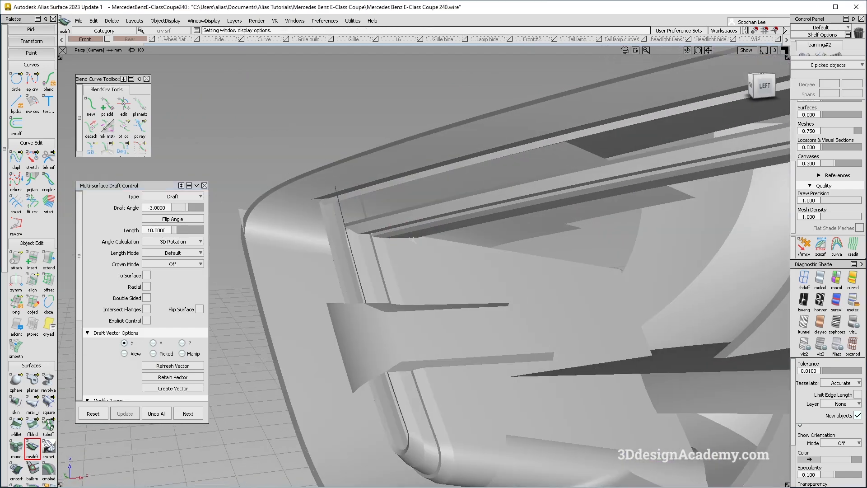
# Compare the modelled trim strips with the headlight reference photo and examine the upright strip's upper end
pyautogui.hotkey('alt', 'Tab')
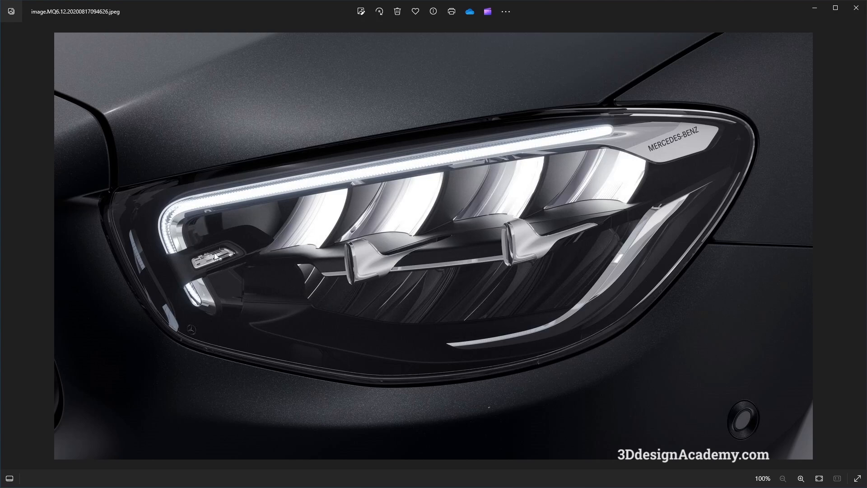
pyautogui.hotkey('alt', 'Tab')
pyautogui.keyDown('alt'); pyautogui.keyDown('shift'); pyautogui.moveTo(522, 310); pyautogui.dragTo(406, 212, button='right'); pyautogui.keyUp('shift'); pyautogui.keyUp('alt')
pyautogui.keyDown('alt'); pyautogui.keyDown('shift'); pyautogui.moveTo(406, 212); pyautogui.dragTo(410, 246); pyautogui.keyUp('shift'); pyautogui.keyUp('alt')
pyautogui.hotkey('ctrl', 'm')
pyautogui.keyDown('alt'); pyautogui.keyDown('shift'); pyautogui.moveTo(362, 243); pyautogui.dragTo(415, 239, button='right'); pyautogui.keyUp('shift'); pyautogui.keyUp('alt')
pyautogui.keyDown('alt'); pyautogui.keyDown('shift'); pyautogui.moveTo(415, 239); pyautogui.dragTo(429, 227); pyautogui.keyUp('shift'); pyautogui.keyUp('alt')
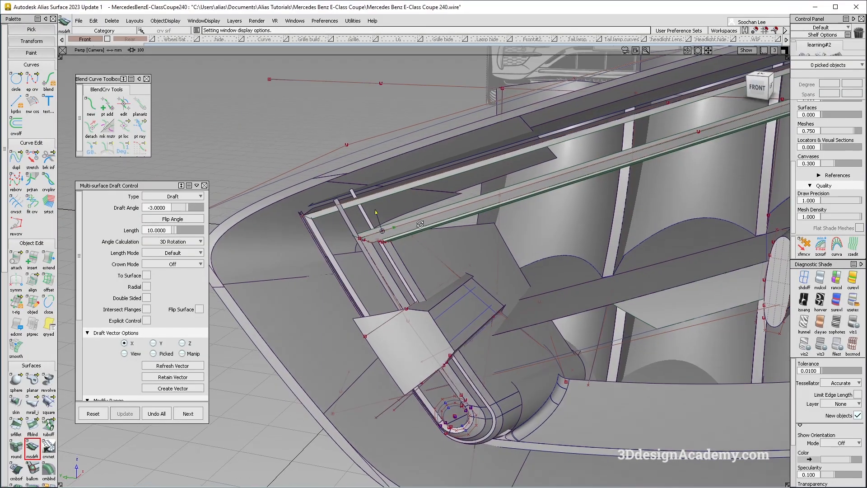
pyautogui.keyDown('alt'); pyautogui.keyDown('shift'); pyautogui.moveTo(312, 220); pyautogui.dragTo(348, 217, button='right'); pyautogui.keyUp('shift'); pyautogui.keyUp('alt')
pyautogui.keyDown('alt'); pyautogui.keyDown('shift'); pyautogui.moveTo(316, 219); pyautogui.dragTo(332, 240); pyautogui.keyUp('shift'); pyautogui.keyUp('alt')
pyautogui.keyDown('alt'); pyautogui.keyDown('shift'); pyautogui.moveTo(336, 325); pyautogui.dragTo(344, 270, button='middle'); pyautogui.keyUp('shift'); pyautogui.keyUp('alt')
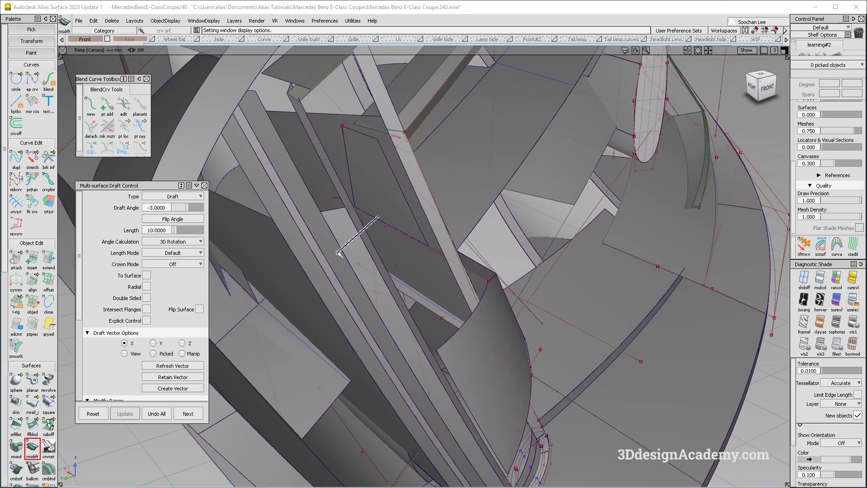
# Extend the upright strip surface's upper end by about 15 mm toward the upper trim strip's corner
pyautogui.keyDown('ctrl'); pyautogui.keyDown('shift'); pyautogui.moveTo(345, 248); pyautogui.dragTo(309, 190); pyautogui.keyUp('shift'); pyautogui.keyUp('ctrl')
pyautogui.click(355, 236)
pyautogui.keyDown('alt'); pyautogui.keyDown('shift'); pyautogui.moveTo(379, 246); pyautogui.dragTo(365, 239); pyautogui.keyUp('shift'); pyautogui.keyUp('alt')
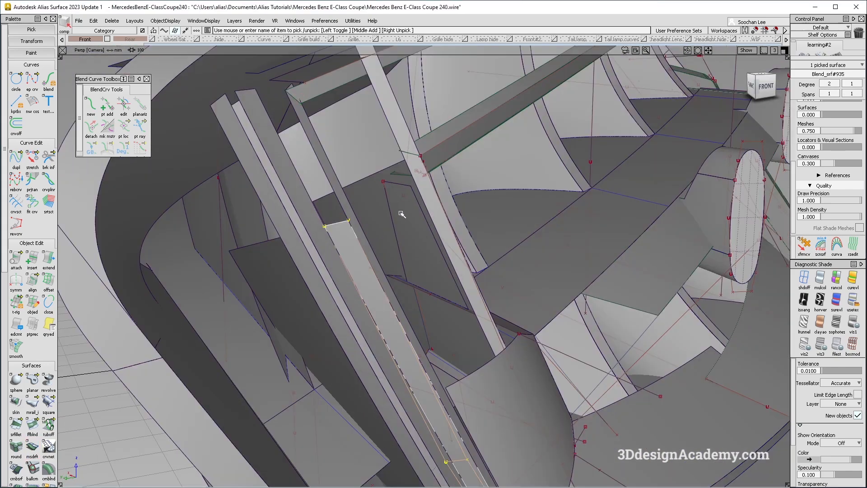
pyautogui.keyDown('alt'); pyautogui.keyDown('shift'); pyautogui.moveTo(369, 244); pyautogui.dragTo(384, 273, button='middle'); pyautogui.keyUp('shift'); pyautogui.keyUp('alt')
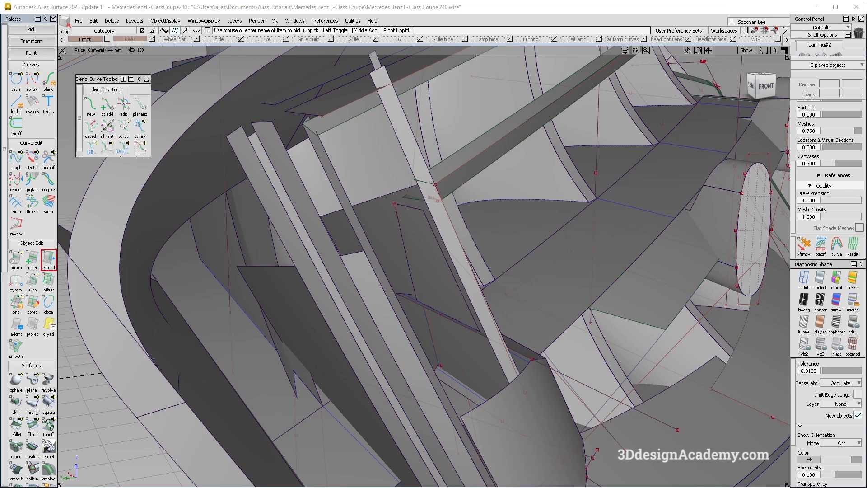
pyautogui.click(287, 123)
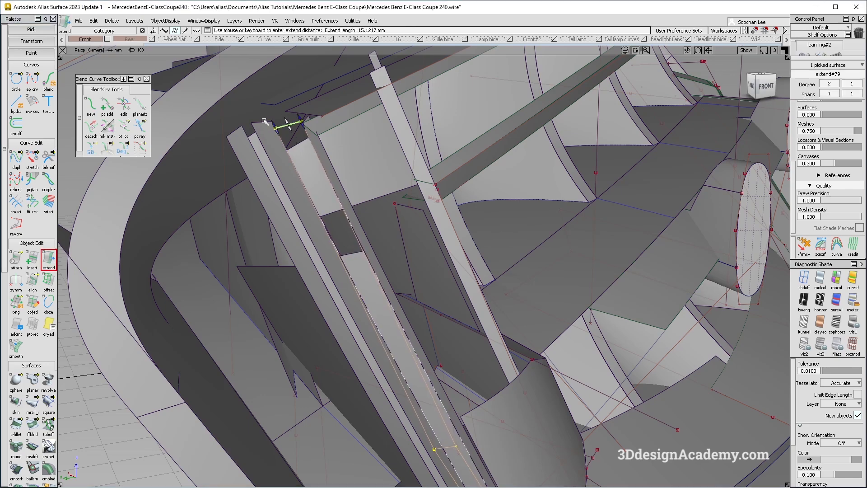
pyautogui.keyDown('alt'); pyautogui.keyDown('shift'); pyautogui.moveTo(311, 123); pyautogui.dragTo(324, 148, button='right'); pyautogui.keyUp('shift'); pyautogui.keyUp('alt')
pyautogui.keyDown('alt'); pyautogui.keyDown('shift'); pyautogui.moveTo(324, 148); pyautogui.dragTo(342, 190, button='middle'); pyautogui.keyUp('shift'); pyautogui.keyUp('alt')
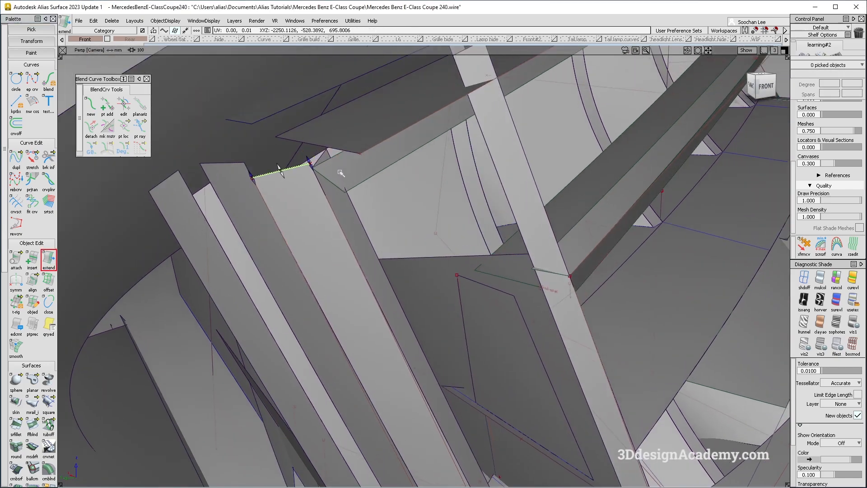
pyautogui.keyDown('alt'); pyautogui.keyDown('shift'); pyautogui.moveTo(341, 173); pyautogui.dragTo(330, 184); pyautogui.keyUp('shift'); pyautogui.keyUp('alt')
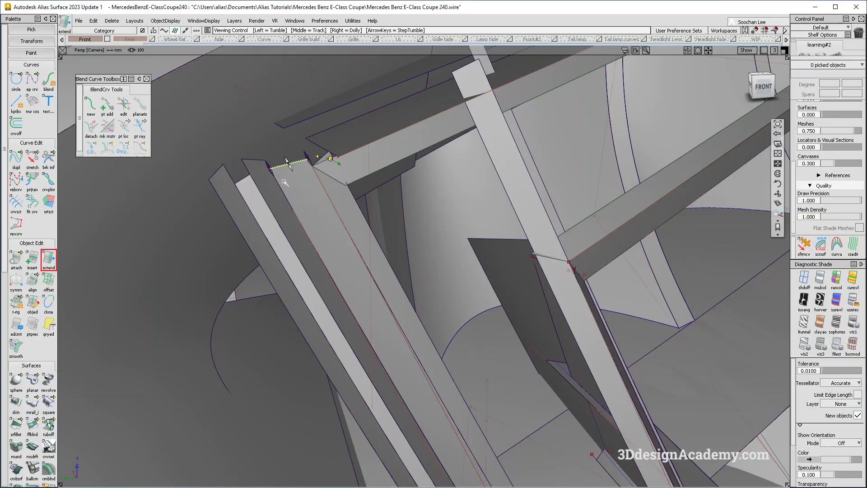
pyautogui.moveTo(361, 172)
pyautogui.keyDown('alt'); pyautogui.keyDown('shift'); pyautogui.mouseDown()
pyautogui.moveTo(376, 174)
pyautogui.moveTo(357, 162)
pyautogui.mouseUp(); pyautogui.keyUp('shift'); pyautogui.keyUp('alt')
# Delete the old draft surface running along the upper trim strip's upper edge
pyautogui.keyDown('alt'); pyautogui.keyDown('shift'); pyautogui.moveTo(437, 168); pyautogui.dragTo(340, 253); pyautogui.keyUp('shift'); pyautogui.keyUp('alt')
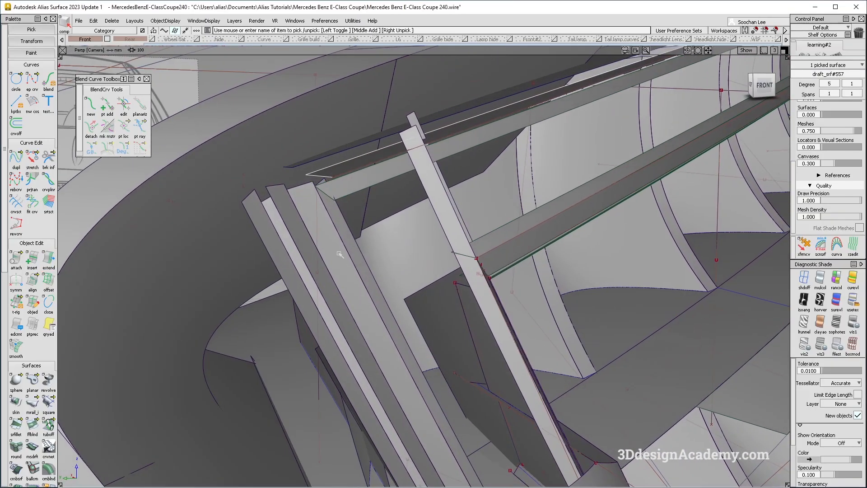
pyautogui.click(343, 167)
pyautogui.keyDown('alt'); pyautogui.keyDown('shift'); pyautogui.moveTo(344, 168); pyautogui.dragTo(342, 176); pyautogui.keyUp('shift'); pyautogui.keyUp('alt')
pyautogui.keyDown('alt'); pyautogui.keyDown('shift'); pyautogui.moveTo(388, 344); pyautogui.dragTo(384, 327); pyautogui.keyUp('shift'); pyautogui.keyUp('alt')
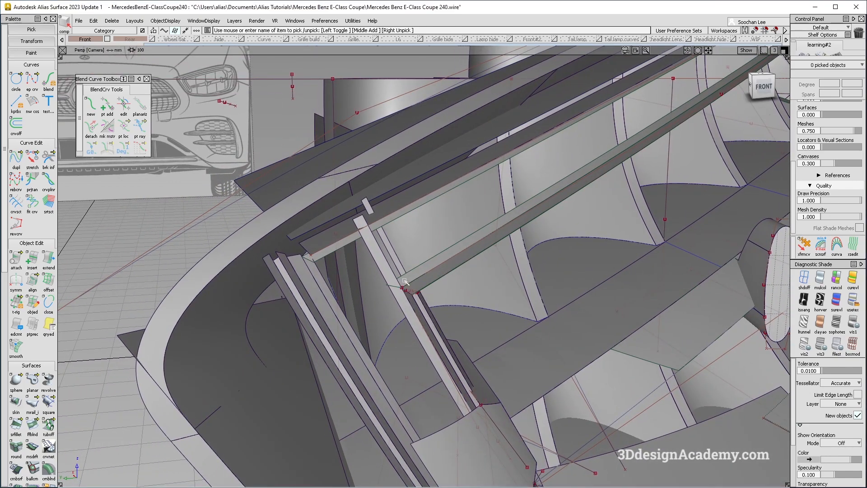
pyautogui.keyDown('alt'); pyautogui.keyDown('shift'); pyautogui.moveTo(400, 277); pyautogui.dragTo(422, 237); pyautogui.keyUp('shift'); pyautogui.keyUp('alt')
pyautogui.click(342, 219)
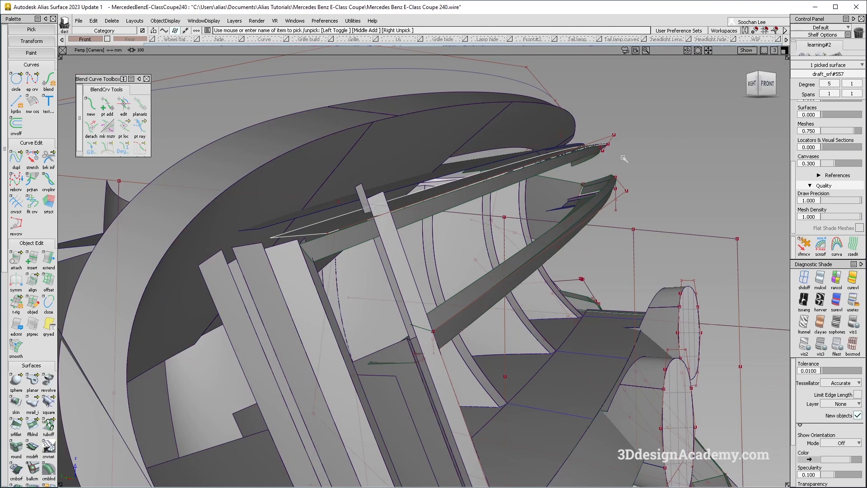
pyautogui.click(348, 226)
pyautogui.press('Delete')
# Build a draft surface from the upper trim strip's upper edge along X, with a -3 degree angle and 10 mm length
pyautogui.keyDown('alt'); pyautogui.keyDown('shift'); pyautogui.moveTo(301, 242); pyautogui.dragTo(332, 241); pyautogui.keyUp('shift'); pyautogui.keyUp('alt')
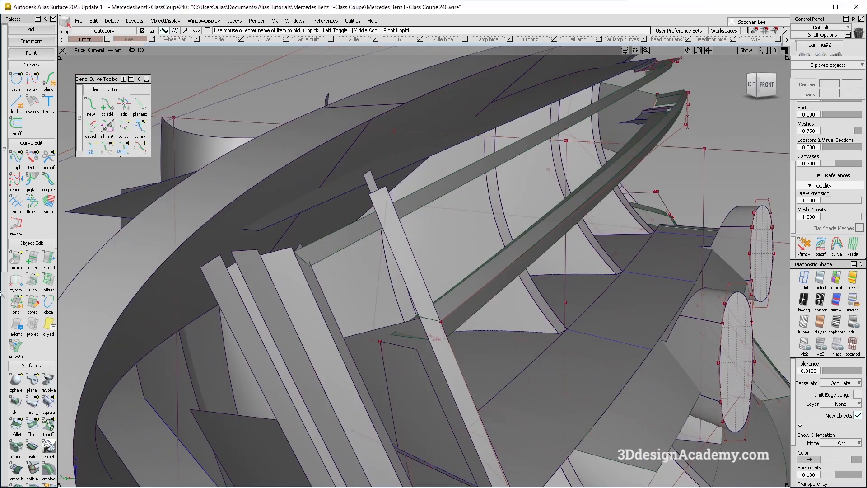
pyautogui.click(32, 428)
pyautogui.click(32, 447)
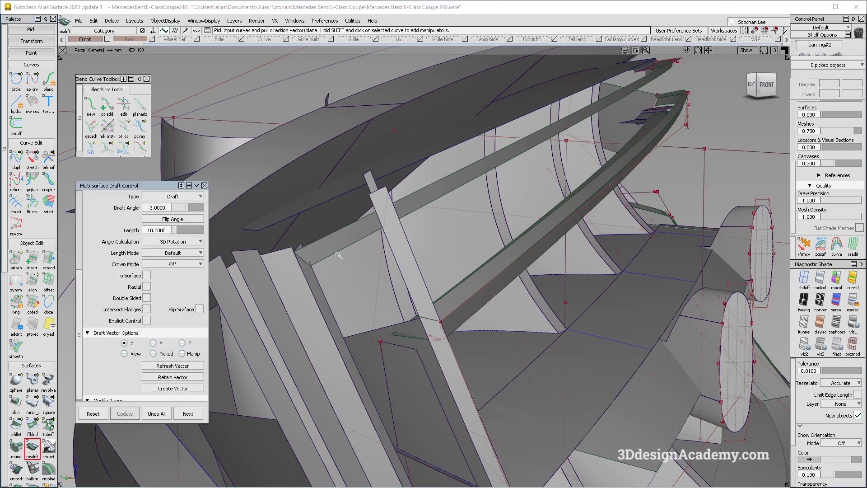
pyautogui.keyDown('alt'); pyautogui.keyDown('shift'); pyautogui.moveTo(319, 257); pyautogui.dragTo(366, 244, button='middle'); pyautogui.keyUp('shift'); pyautogui.keyUp('alt')
pyautogui.click(376, 223)
pyautogui.keyDown('alt'); pyautogui.keyDown('shift'); pyautogui.moveTo(375, 223); pyautogui.dragTo(368, 238); pyautogui.keyUp('shift'); pyautogui.keyUp('alt')
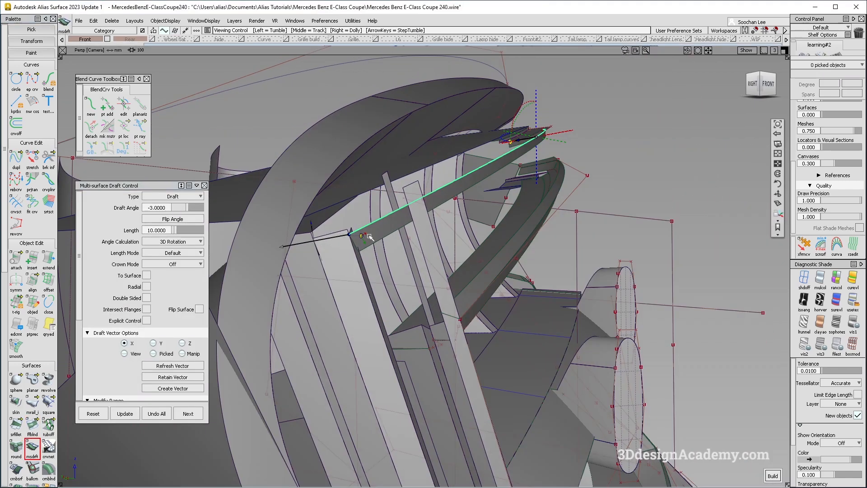
pyautogui.click(759, 92)
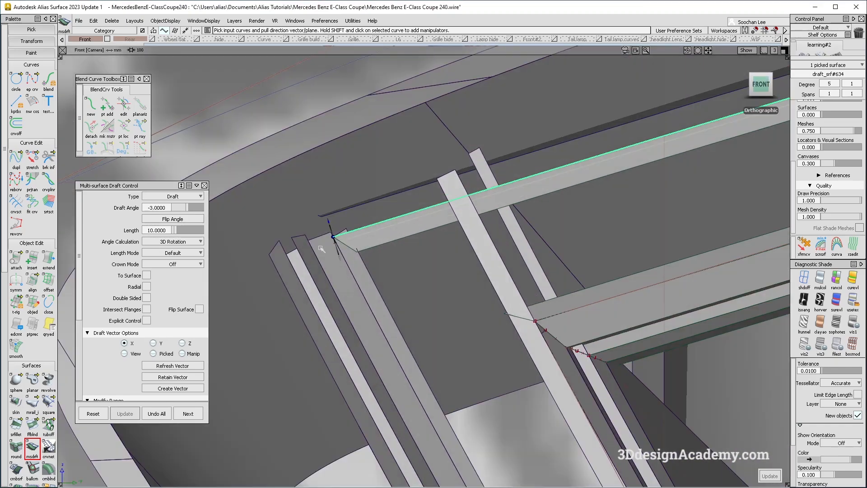
# Set the draft angle of the surface along the upper trim strip's upper edge to 6 degrees
pyautogui.click(149, 208)
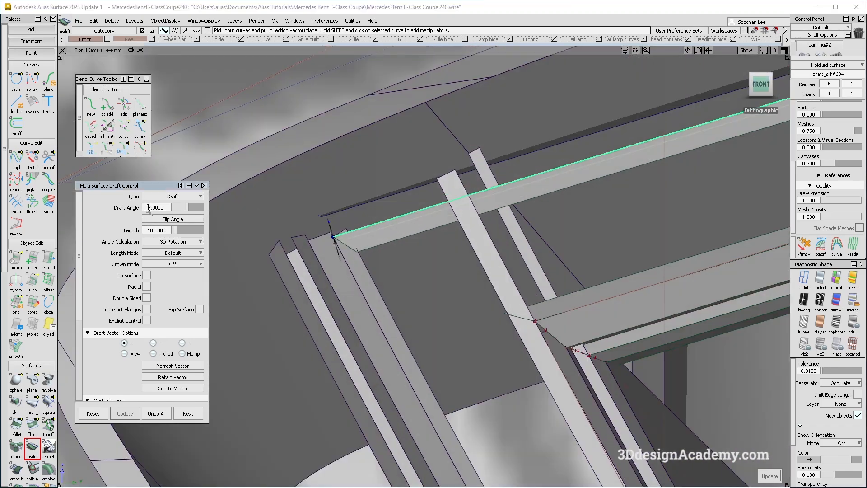
pyautogui.write('-')
pyautogui.press('Return')
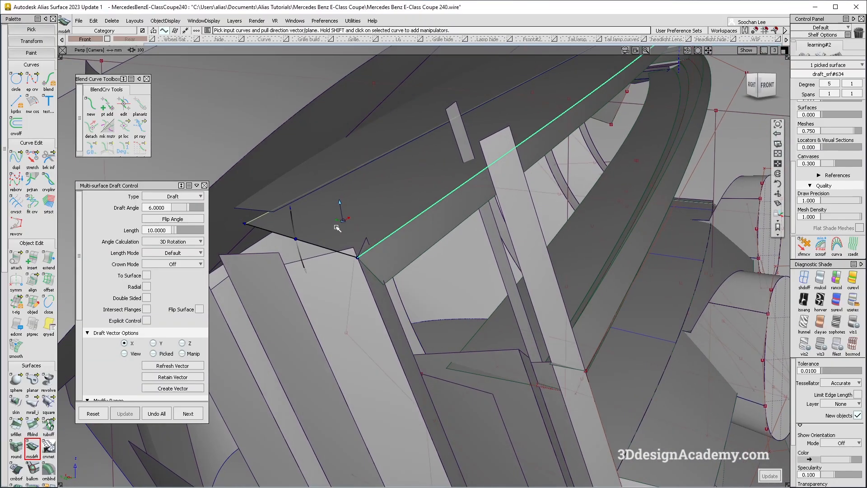
# Extend the draft surface's outer end past the upright strip, and extend the upright strip surface's upper end slightly
pyautogui.click(50, 182)
pyautogui.click(49, 259)
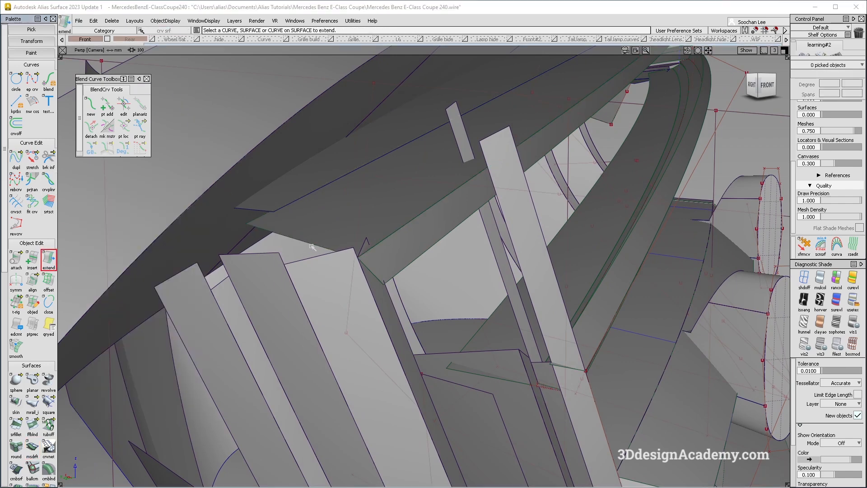
pyautogui.click(253, 273)
pyautogui.press('Return')
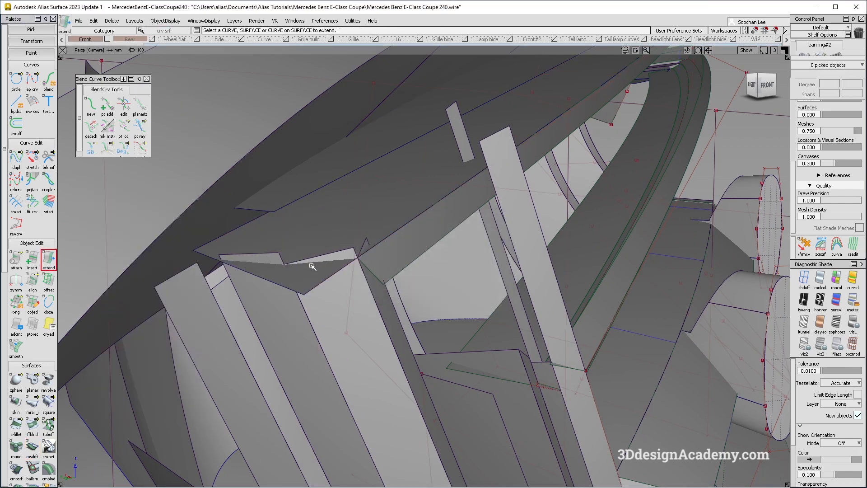
pyautogui.click(317, 254)
pyautogui.click(272, 319)
# Intersect the upright strip surface with the draft surface and pull the draft surface's outer long edge in to narrow it
pyautogui.scroll(-2, 30, 419)
pyautogui.scroll(-2, 27, 420)
pyautogui.click(16, 416)
pyautogui.click(312, 256)
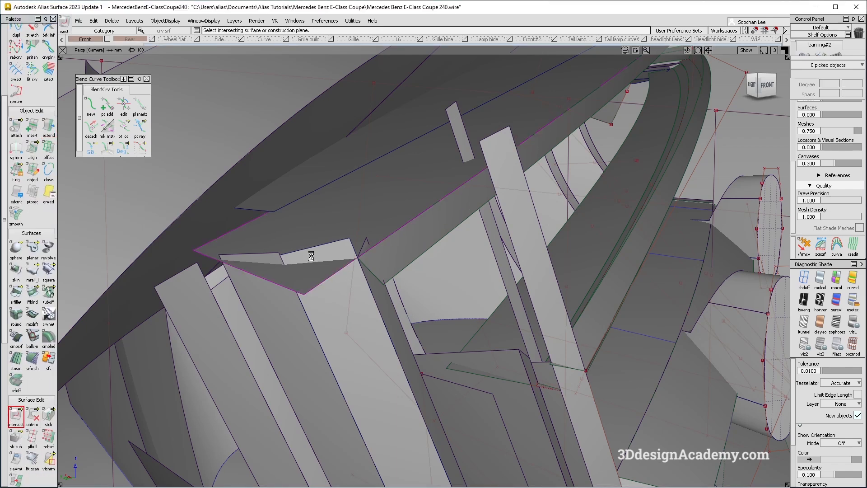
pyautogui.click(49, 126)
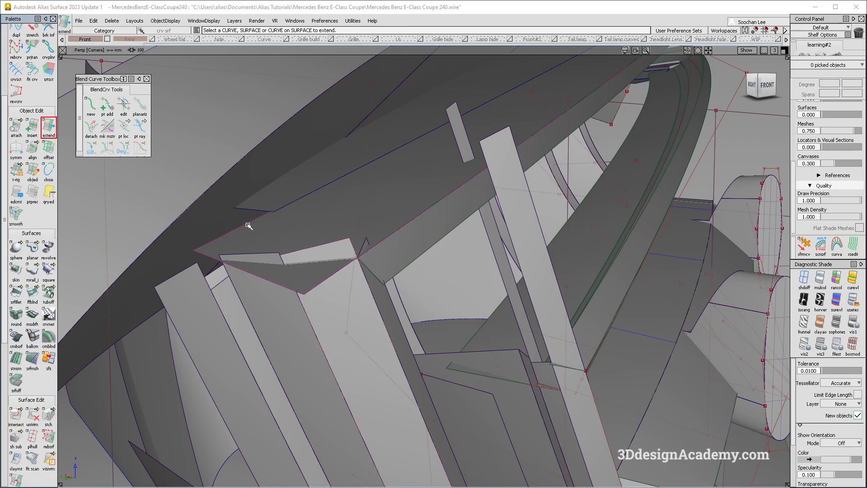
pyautogui.click(307, 264)
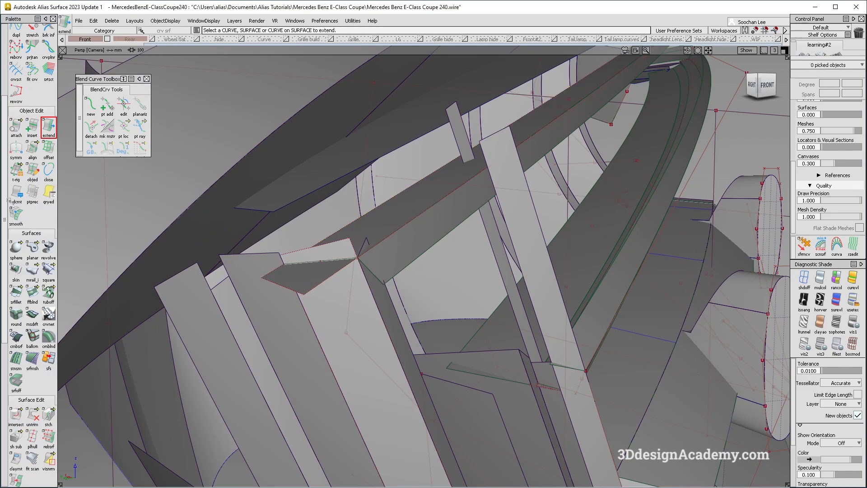
# Build a second draft surface from the narrowed surface's outer edge along X, with a 3 degree angle and 10 mm length
pyautogui.click(33, 321)
pyautogui.click(343, 229)
pyautogui.scroll(3, 348, 244)
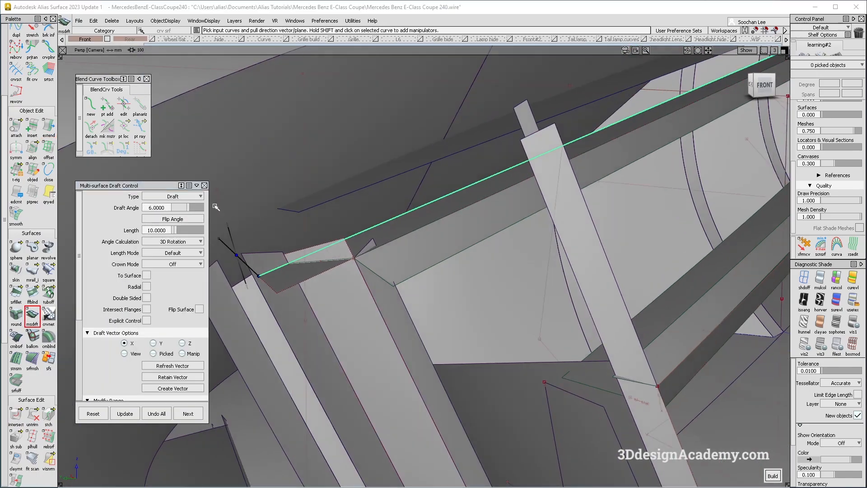
pyautogui.press('space')
pyautogui.moveTo(337, 219)
pyautogui.keyDown('alt'); pyautogui.keyDown('shift'); pyautogui.mouseDown()
pyautogui.moveTo(443, 239)
pyautogui.moveTo(340, 229)
pyautogui.mouseUp(); pyautogui.keyUp('shift'); pyautogui.keyUp('alt')
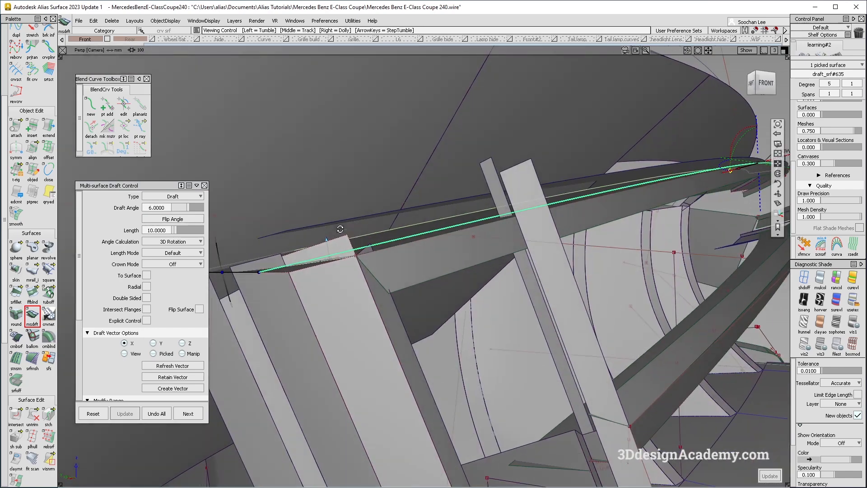
pyautogui.moveTo(147, 207); pyautogui.dragTo(184, 208)
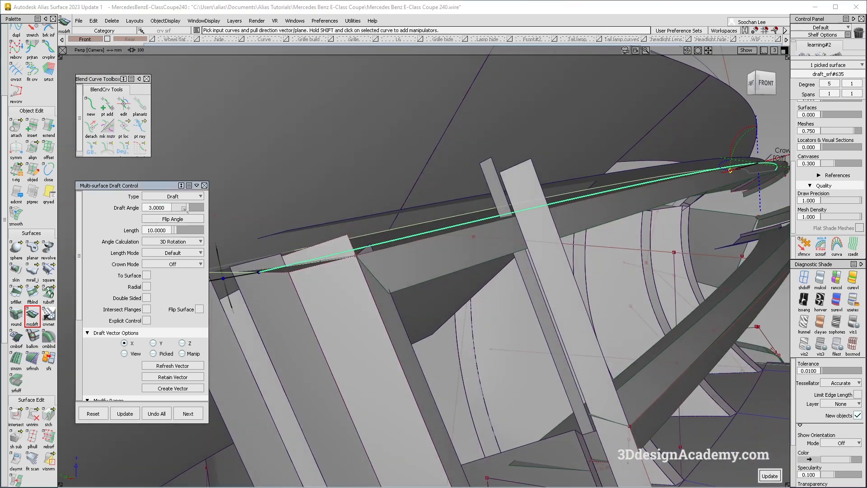
pyautogui.keyDown('alt'); pyautogui.keyDown('shift'); pyautogui.moveTo(369, 242); pyautogui.dragTo(424, 313); pyautogui.keyUp('shift'); pyautogui.keyUp('alt')
pyautogui.hotkey('ctrl', 'z')
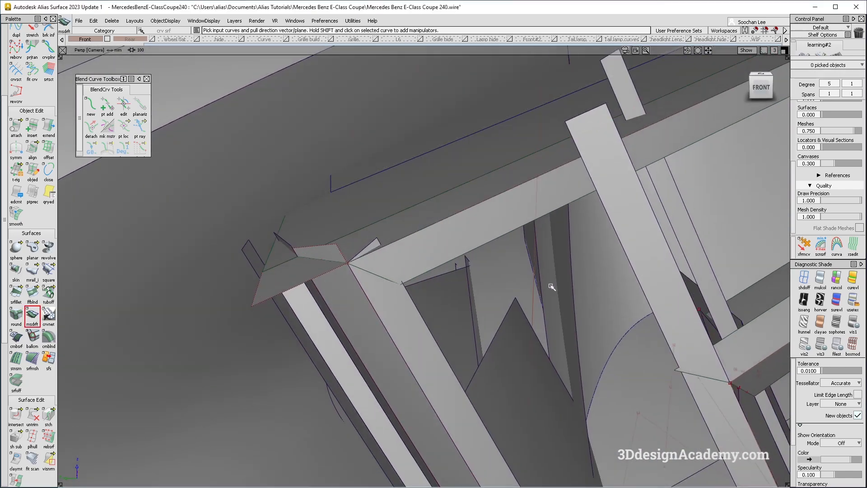
# Shade the trim surfaces with the Showroom reflection map and intersect the upright strip's side surface with the new draft surface
pyautogui.click(852, 300)
pyautogui.keyDown('alt'); pyautogui.keyDown('shift'); pyautogui.moveTo(490, 209); pyautogui.dragTo(412, 277); pyautogui.keyUp('shift'); pyautogui.keyUp('alt')
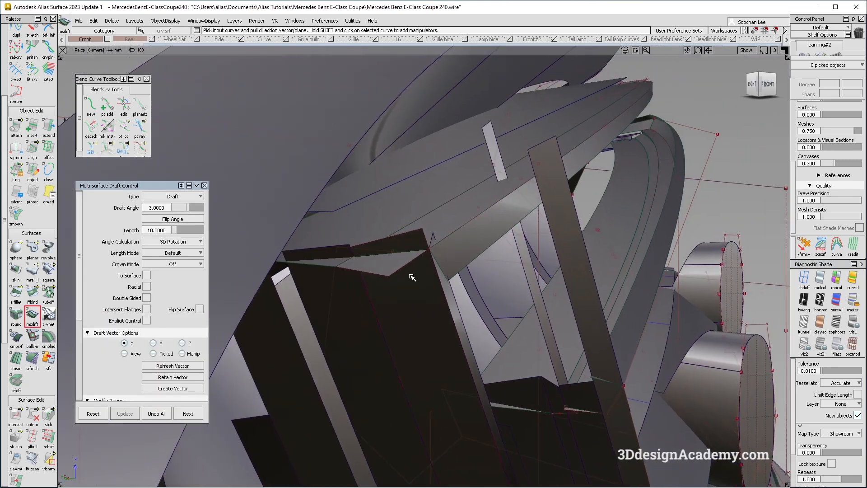
pyautogui.scroll(-3, 32, 271)
pyautogui.click(16, 382)
pyautogui.keyDown('alt'); pyautogui.keyDown('shift'); pyautogui.moveTo(298, 253); pyautogui.dragTo(311, 331); pyautogui.keyUp('shift'); pyautogui.keyUp('alt')
pyautogui.click(325, 254)
pyautogui.press('space')
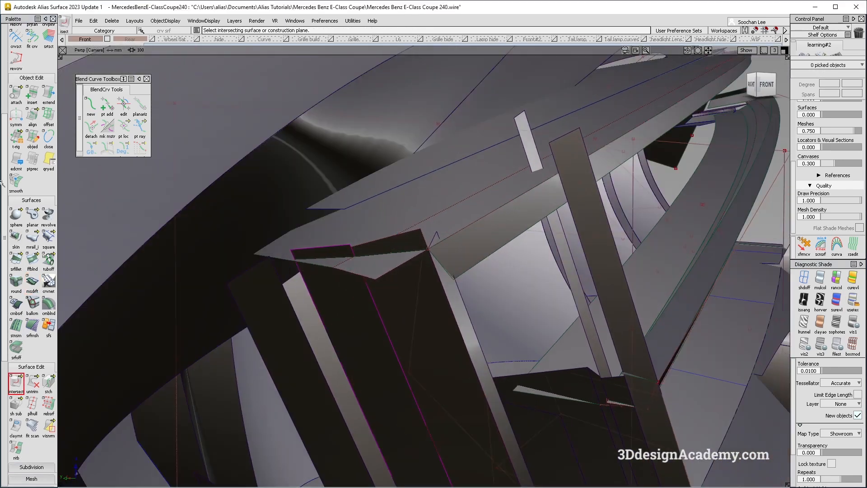
# Turn off the diagnostic shading and extend the narrow upright strip's underlying surface upward past the upper trim strip's corner
pyautogui.click(32, 93)
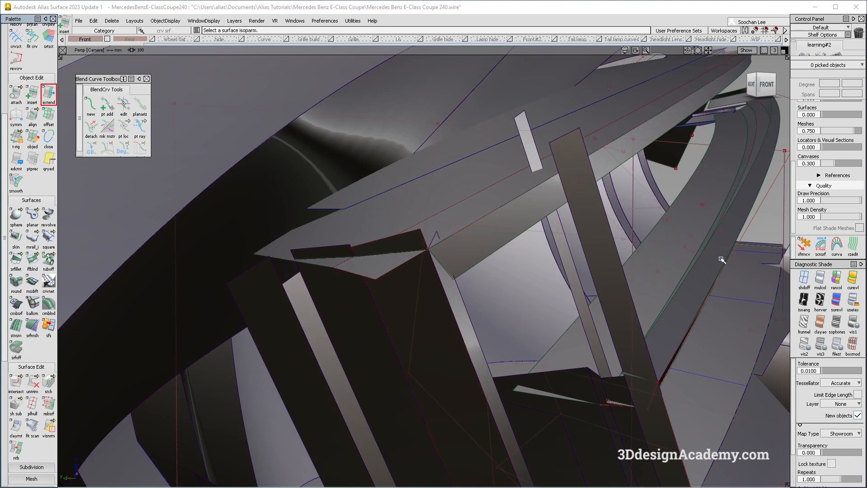
pyautogui.click(804, 279)
pyautogui.keyDown('alt'); pyautogui.keyDown('shift'); pyautogui.moveTo(429, 246); pyautogui.dragTo(401, 246); pyautogui.keyUp('shift'); pyautogui.keyUp('alt')
pyautogui.click(290, 235)
pyautogui.click(391, 298)
pyautogui.moveTo(312, 266); pyautogui.dragTo(247, 262)
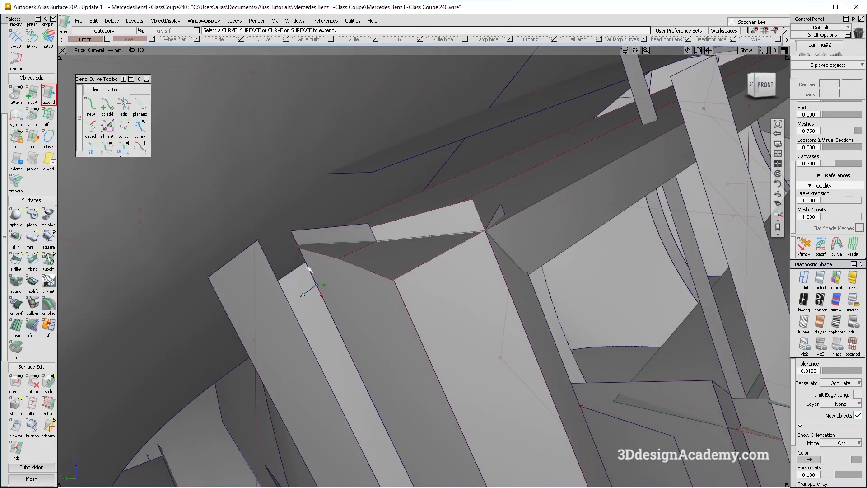
pyautogui.click(284, 248)
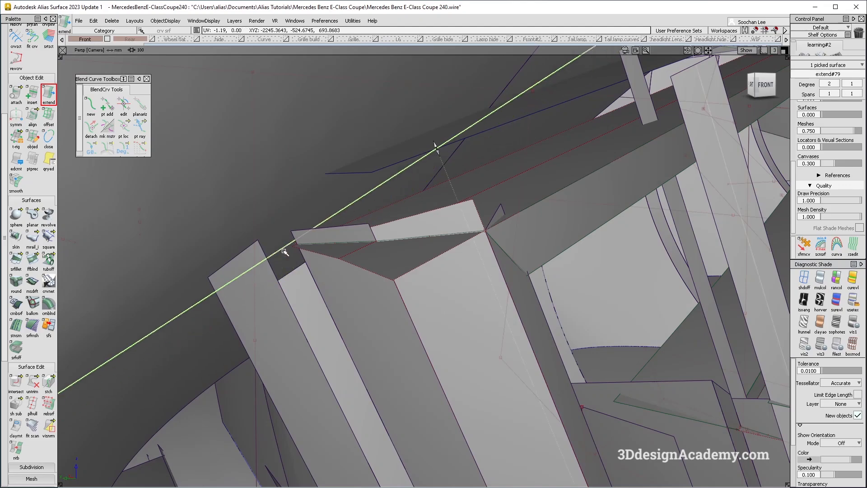
pyautogui.moveTo(284, 248); pyautogui.dragTo(310, 244)
pyautogui.keyDown('alt'); pyautogui.keyDown('shift'); pyautogui.moveTo(310, 244); pyautogui.dragTo(253, 244, button='right'); pyautogui.keyUp('shift'); pyautogui.keyUp('alt')
pyautogui.keyDown('alt'); pyautogui.keyDown('shift'); pyautogui.moveTo(253, 244); pyautogui.dragTo(307, 225); pyautogui.keyUp('shift'); pyautogui.keyUp('alt')
# Isolate the underlying blend surface, untrim it and trim it again to keep only its two narrow upright strips
pyautogui.click(406, 206)
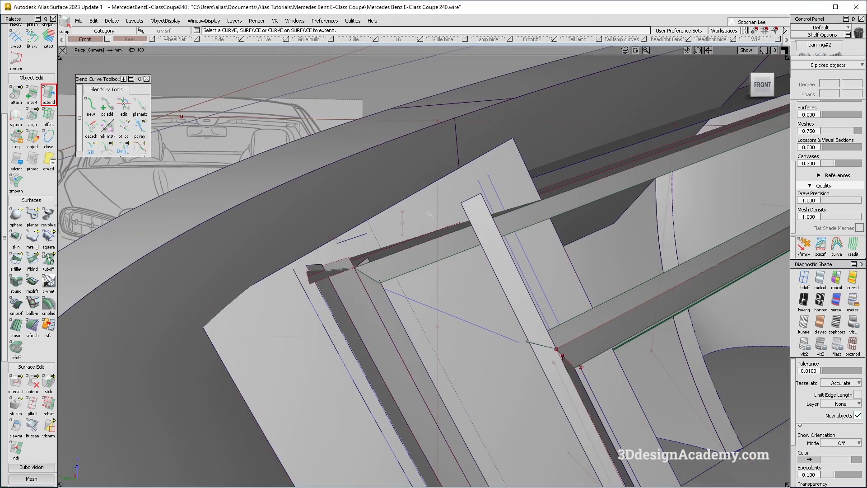
pyautogui.click(421, 204)
pyautogui.click(165, 21)
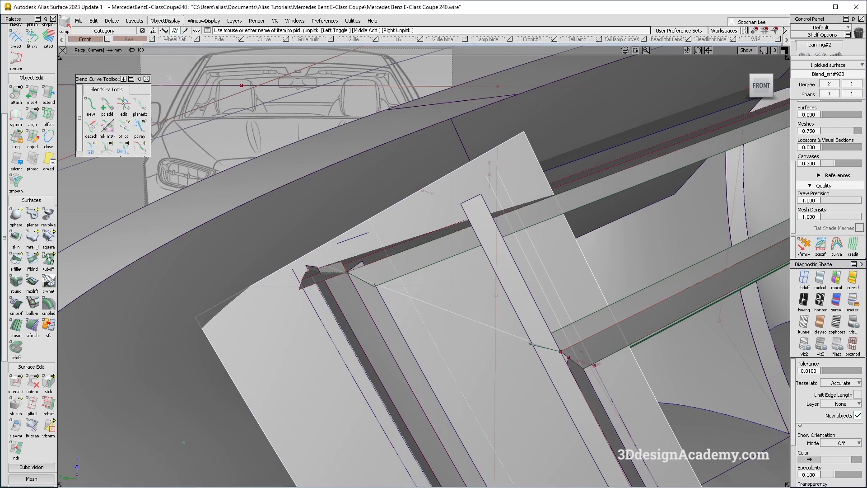
pyautogui.click(166, 129)
pyautogui.click(32, 383)
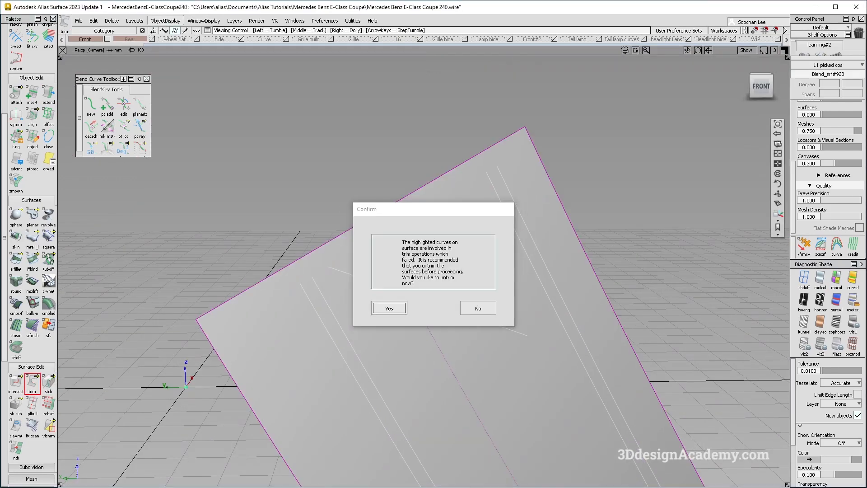
pyautogui.click(389, 308)
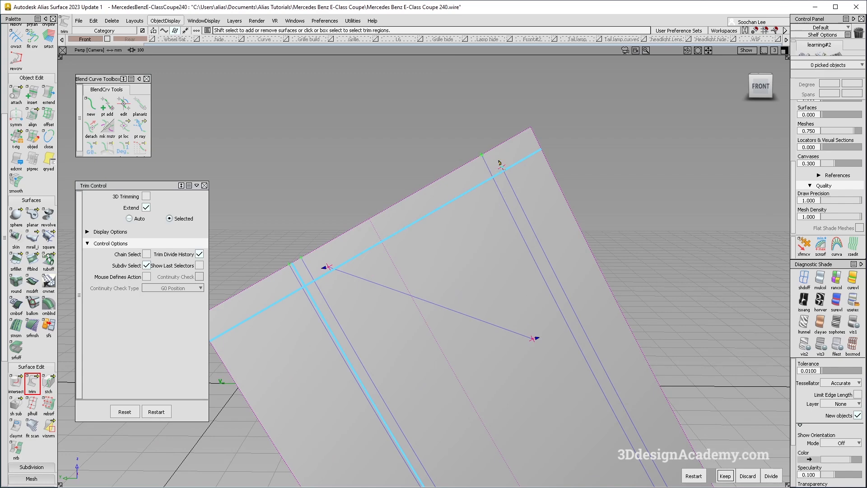
pyautogui.press('space')
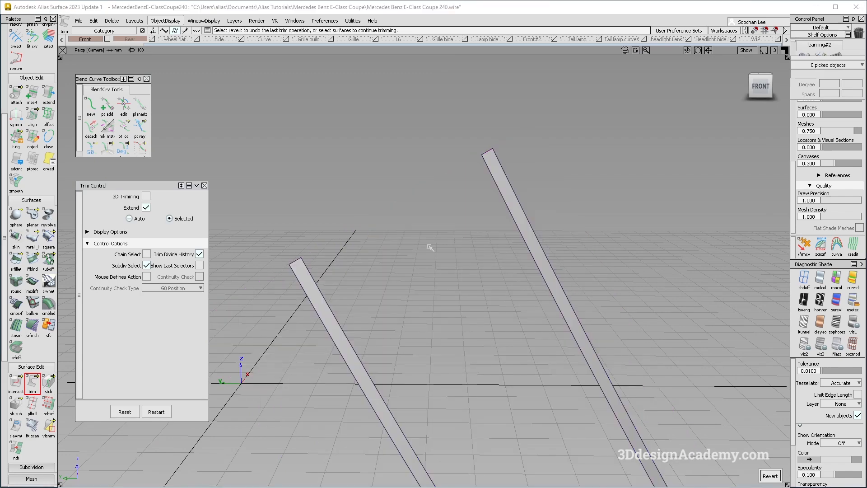
# Make all the hidden headlight geometry visible again
pyautogui.keyDown('ctrl'); pyautogui.keyDown('shift'); pyautogui.moveTo(431, 266); pyautogui.dragTo(396, 240, button='right'); pyautogui.keyUp('shift'); pyautogui.keyUp('ctrl')
pyautogui.click(177, 22)
pyautogui.click(169, 43)
# Draw a short edit point curve from the outer draft surface's corner across the narrow upright strip's upper end to its outer edge
pyautogui.keyDown('alt'); pyautogui.keyDown('shift'); pyautogui.moveTo(389, 250); pyautogui.dragTo(396, 347); pyautogui.keyUp('shift'); pyautogui.keyUp('alt')
pyautogui.keyDown('ctrl'); pyautogui.keyDown('shift'); pyautogui.moveTo(396, 347); pyautogui.dragTo(360, 234, button='right'); pyautogui.keyUp('shift'); pyautogui.keyUp('ctrl')
pyautogui.keyDown('alt'); pyautogui.keyDown('shift'); pyautogui.moveTo(360, 234); pyautogui.dragTo(357, 270); pyautogui.keyUp('shift'); pyautogui.keyUp('alt')
pyautogui.keyDown('ctrl'); pyautogui.keyDown('shift'); pyautogui.moveTo(214, 131); pyautogui.dragTo(181, 118); pyautogui.keyUp('shift'); pyautogui.keyUp('ctrl')
pyautogui.scroll(3, 14, 79)
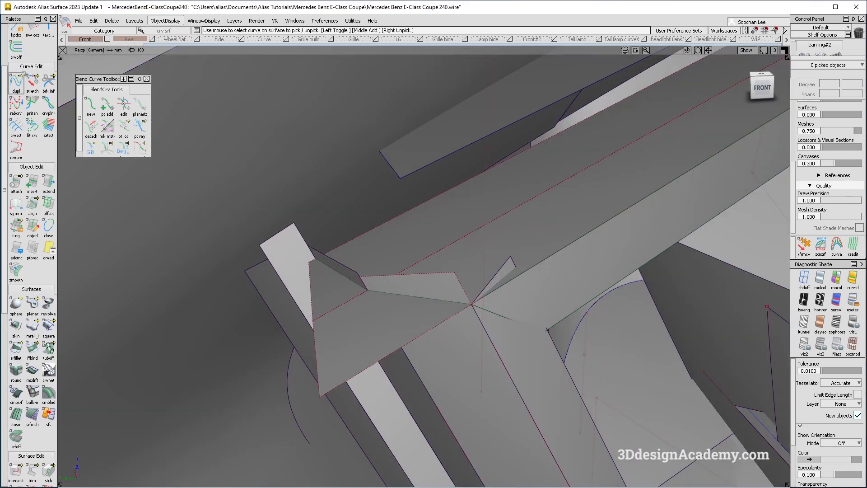
pyautogui.scroll(1, 15, 80)
pyautogui.click(32, 52)
pyautogui.keyDown('ctrl'); pyautogui.click(345, 243); pyautogui.keyUp('ctrl')
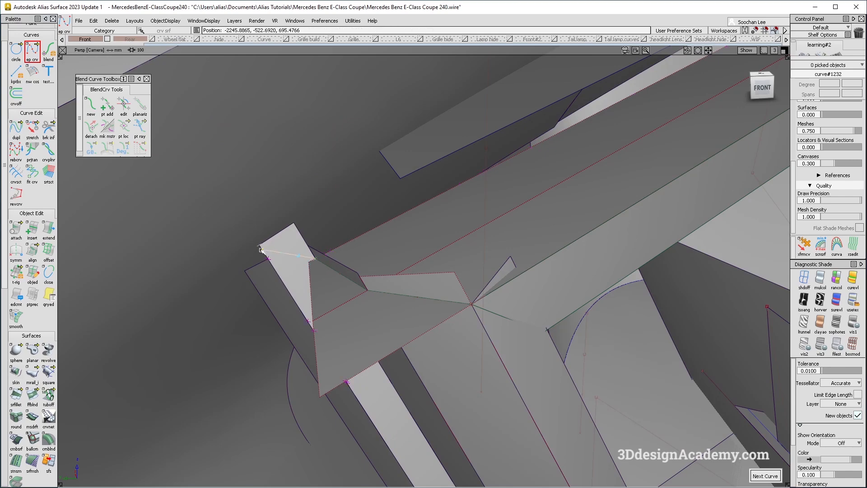
# Sweep the short curve along the outer draft surface's long edge as a Monorail surface with one generation curve and one rail
pyautogui.keyDown('ctrl'); pyautogui.keyDown('shift'); pyautogui.moveTo(293, 333); pyautogui.dragTo(247, 281); pyautogui.keyUp('shift'); pyautogui.keyUp('ctrl')
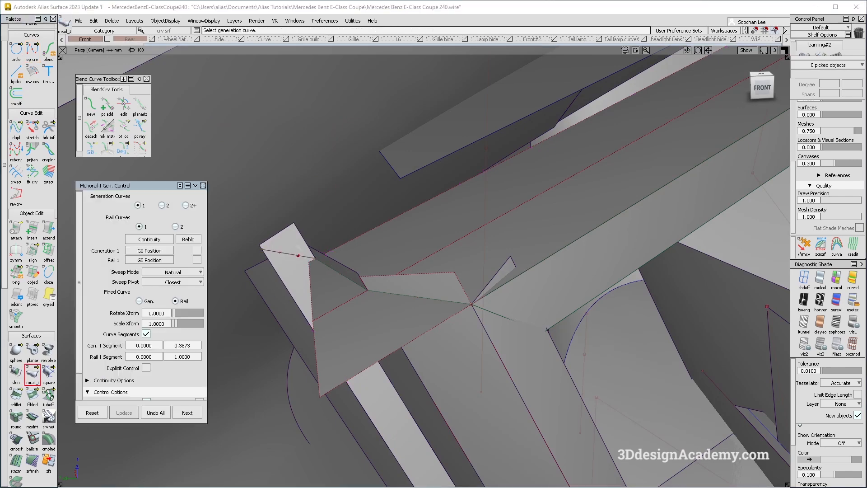
pyautogui.click(362, 235)
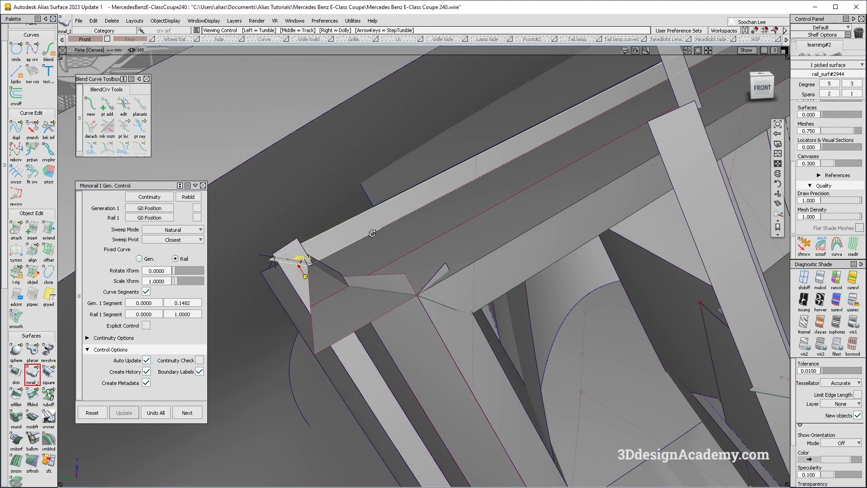
pyautogui.keyDown('alt'); pyautogui.keyDown('shift'); pyautogui.moveTo(300, 263); pyautogui.dragTo(298, 265); pyautogui.keyUp('shift'); pyautogui.keyUp('alt')
pyautogui.keyDown('alt'); pyautogui.keyDown('shift'); pyautogui.moveTo(300, 264); pyautogui.dragTo(305, 264, button='right'); pyautogui.keyUp('shift'); pyautogui.keyUp('alt')
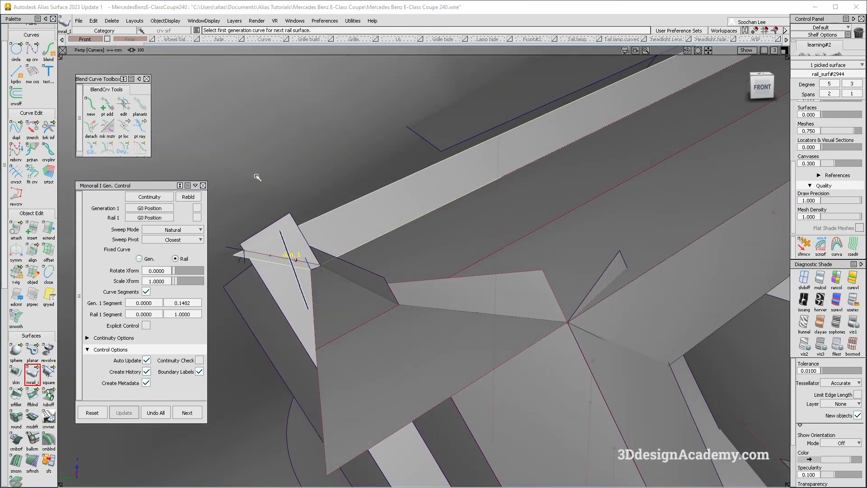
# Measure the curve-to-curve deviation between the swept surface's two long edges and examine it along the upper trim strip
pyautogui.keyDown('ctrl'); pyautogui.keyDown('shift'); pyautogui.moveTo(305, 265); pyautogui.dragTo(289, 279); pyautogui.keyUp('shift'); pyautogui.keyUp('ctrl')
pyautogui.scroll(-4, 28, 427)
pyautogui.scroll(-5, 31, 316)
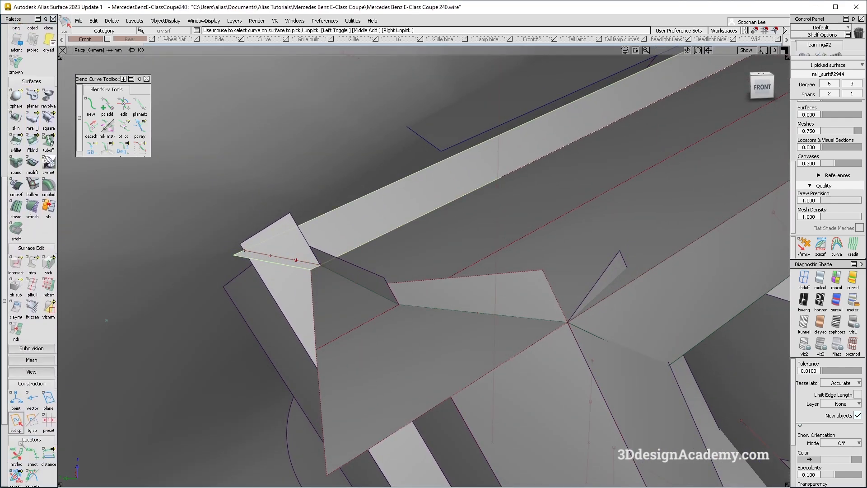
pyautogui.click(404, 181)
pyautogui.click(423, 215)
pyautogui.click(426, 217)
pyautogui.keyDown('alt'); pyautogui.keyDown('shift'); pyautogui.moveTo(425, 217); pyautogui.dragTo(368, 238, button='right'); pyautogui.keyUp('shift'); pyautogui.keyUp('alt')
pyautogui.keyDown('alt'); pyautogui.keyDown('shift'); pyautogui.moveTo(368, 238); pyautogui.dragTo(465, 217); pyautogui.keyUp('shift'); pyautogui.keyUp('alt')
pyautogui.keyDown('alt'); pyautogui.keyDown('shift'); pyautogui.moveTo(465, 216); pyautogui.dragTo(479, 213, button='right'); pyautogui.keyUp('shift'); pyautogui.keyUp('alt')
pyautogui.scroll(8, 342, 240)
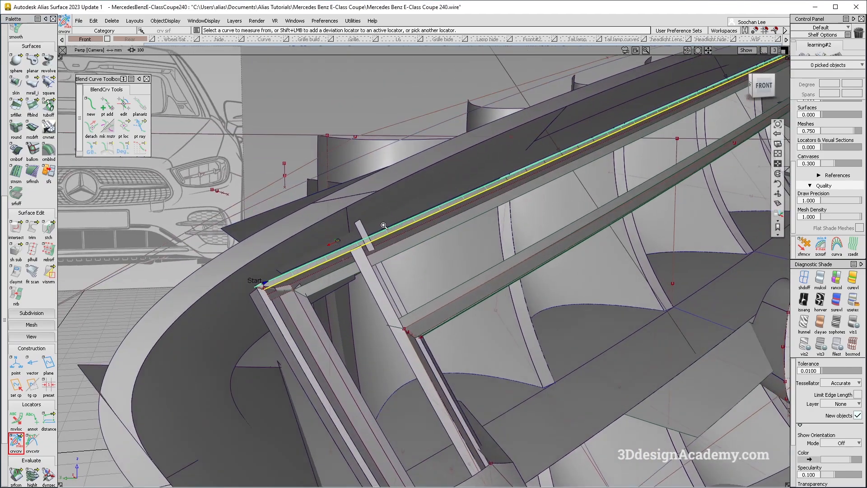
pyautogui.scroll(-3, 451, 226)
pyautogui.scroll(4, 420, 199)
pyautogui.keyDown('alt'); pyautogui.keyDown('shift'); pyautogui.moveTo(420, 199); pyautogui.dragTo(445, 194, button='right'); pyautogui.keyUp('shift'); pyautogui.keyUp('alt')
# Stretch the sweep's generation curve so its outer end meets the narrow upright strip's upper outer corner
pyautogui.keyDown('ctrl'); pyautogui.keyDown('shift'); pyautogui.moveTo(317, 242); pyautogui.dragTo(210, 59); pyautogui.keyUp('shift'); pyautogui.keyUp('ctrl')
pyautogui.scroll(5, 27, 93)
pyautogui.click(33, 39)
pyautogui.click(289, 192)
pyautogui.keyDown('ctrl'); pyautogui.keyDown('alt'); pyautogui.moveTo(277, 182); pyautogui.dragTo(276, 180); pyautogui.keyUp('alt'); pyautogui.keyUp('ctrl')
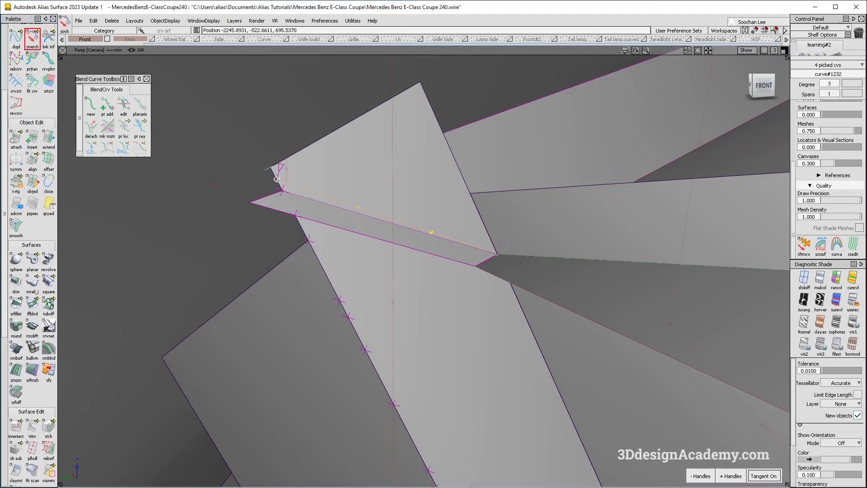
pyautogui.keyDown('alt'); pyautogui.keyDown('shift'); pyautogui.moveTo(273, 172); pyautogui.dragTo(158, 103, button='right'); pyautogui.keyUp('shift'); pyautogui.keyUp('alt')
pyautogui.keyDown('ctrl'); pyautogui.keyDown('alt'); pyautogui.moveTo(160, 125); pyautogui.dragTo(99, 164); pyautogui.keyUp('alt'); pyautogui.keyUp('ctrl')
pyautogui.keyDown('alt'); pyautogui.keyDown('shift'); pyautogui.moveTo(100, 163); pyautogui.dragTo(300, 191, button='right'); pyautogui.keyUp('shift'); pyautogui.keyUp('alt')
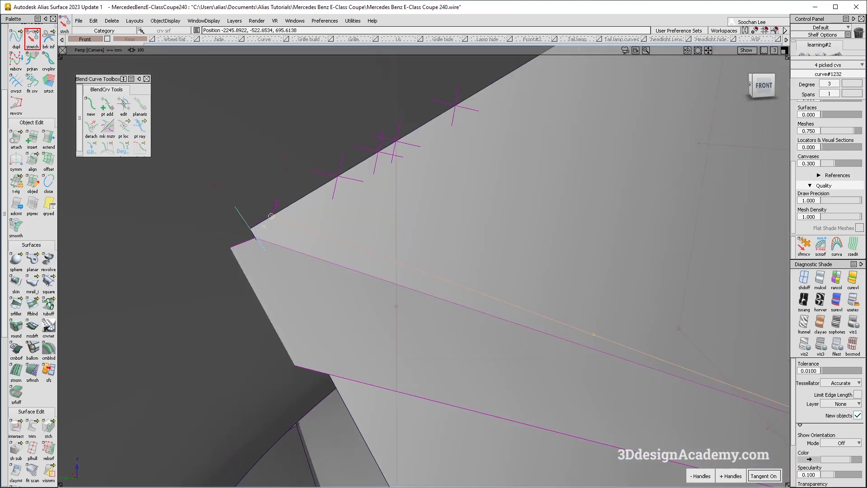
pyautogui.keyDown('alt'); pyautogui.keyDown('shift'); pyautogui.moveTo(175, 260); pyautogui.dragTo(325, 297, button='right'); pyautogui.keyUp('shift'); pyautogui.keyUp('alt')
# Duplicate the narrow upright strip's outer long edge as a curve and extend the curve past the strip's upper end
pyautogui.keyDown('alt'); pyautogui.keyDown('shift'); pyautogui.moveTo(564, 336); pyautogui.dragTo(538, 330, button='right'); pyautogui.keyUp('shift'); pyautogui.keyUp('alt')
pyautogui.keyDown('alt'); pyautogui.keyDown('shift'); pyautogui.moveTo(538, 329); pyautogui.dragTo(590, 346); pyautogui.keyUp('shift'); pyautogui.keyUp('alt')
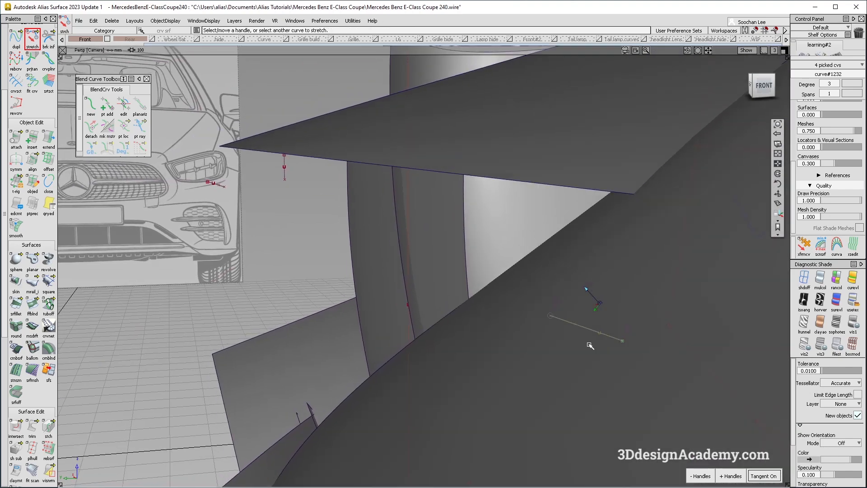
pyautogui.keyDown('alt'); pyautogui.keyDown('shift'); pyautogui.moveTo(591, 346); pyautogui.dragTo(355, 262, button='middle'); pyautogui.keyUp('shift'); pyautogui.keyUp('alt')
pyautogui.keyDown('alt'); pyautogui.keyDown('shift'); pyautogui.moveTo(432, 246); pyautogui.dragTo(421, 275, button='right'); pyautogui.keyUp('shift'); pyautogui.keyUp('alt')
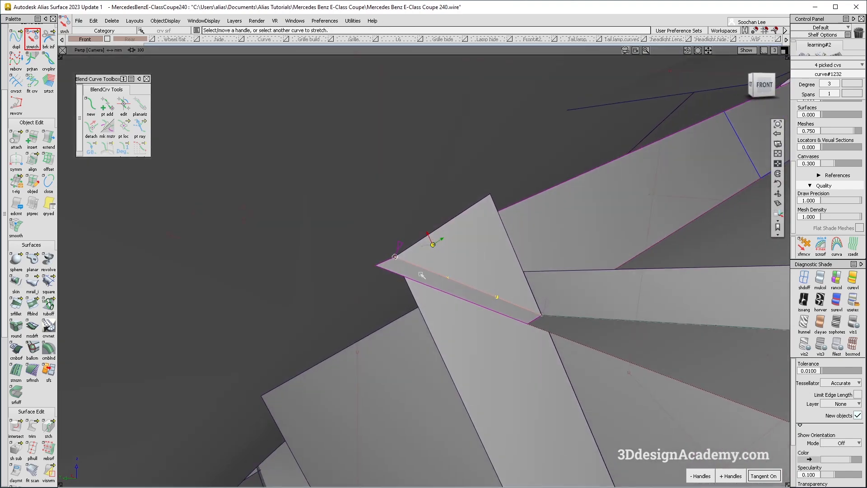
pyautogui.click(17, 40)
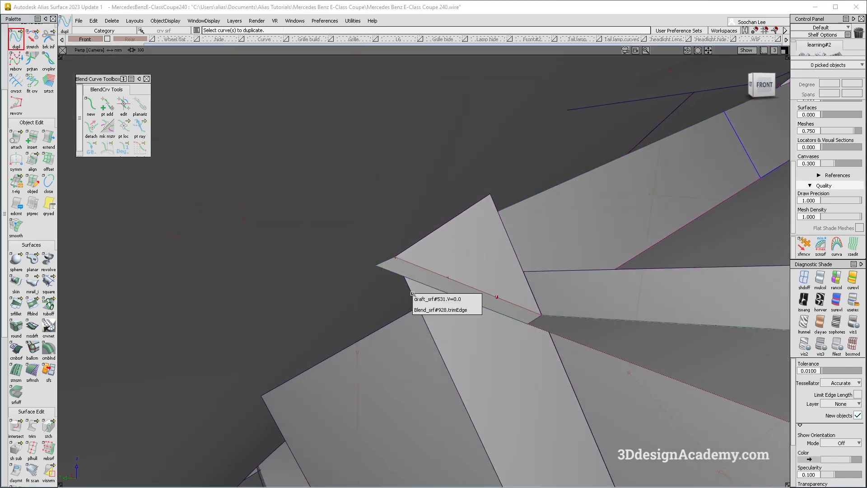
pyautogui.click(433, 310)
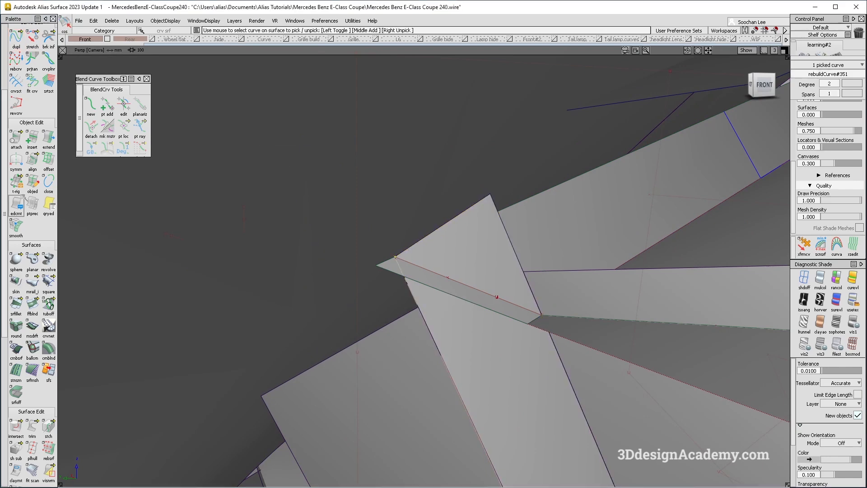
pyautogui.click(49, 138)
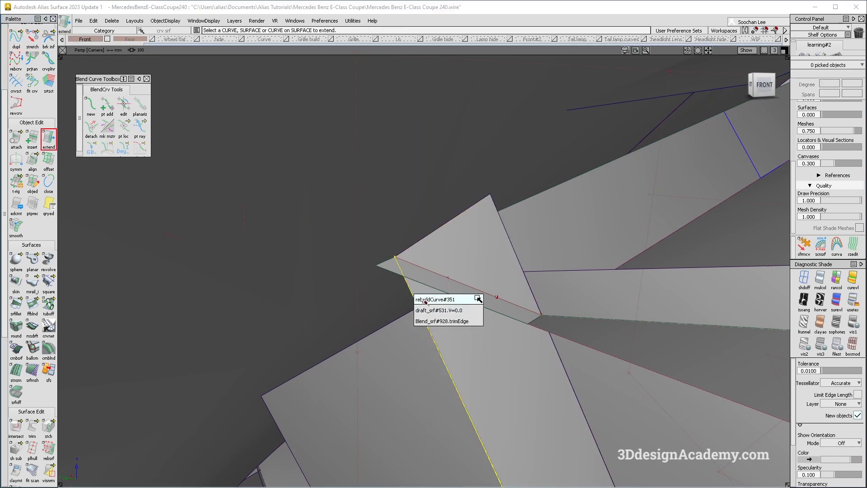
pyautogui.click(423, 300)
pyautogui.keyDown('ctrl'); pyautogui.keyDown('shift'); pyautogui.moveTo(270, 191); pyautogui.dragTo(239, 156); pyautogui.keyUp('shift'); pyautogui.keyUp('ctrl')
# Stretch the sweep's generation curve so its outer end lies on the extended edge curve
pyautogui.click(32, 41)
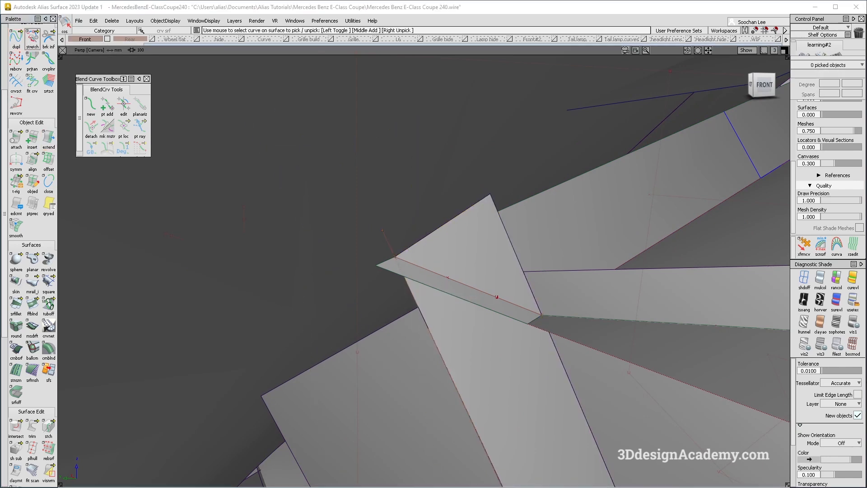
pyautogui.click(410, 263)
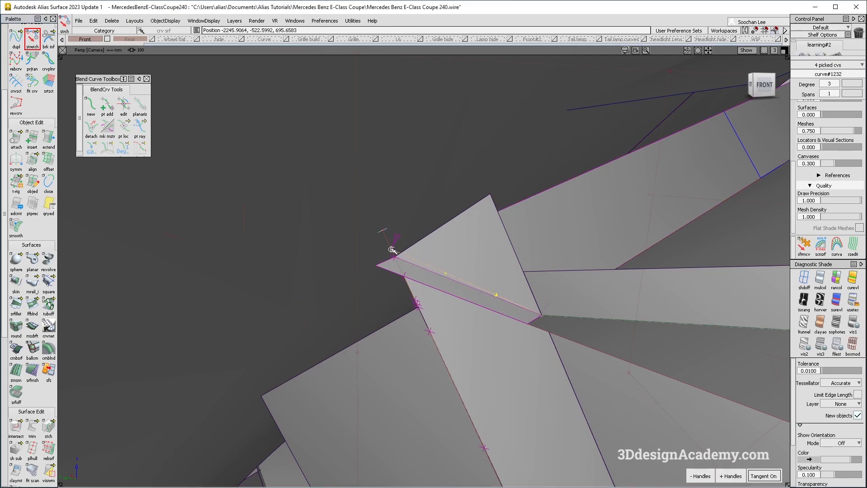
pyautogui.keyDown('alt'); pyautogui.keyDown('shift'); pyautogui.moveTo(393, 254); pyautogui.dragTo(486, 276, button='right'); pyautogui.keyUp('shift'); pyautogui.keyUp('alt')
pyautogui.click(538, 317)
pyautogui.keyDown('alt'); pyautogui.keyDown('shift'); pyautogui.moveTo(537, 317); pyautogui.dragTo(397, 287); pyautogui.keyUp('shift'); pyautogui.keyUp('alt')
pyautogui.keyDown('ctrl'); pyautogui.keyDown('shift'); pyautogui.moveTo(392, 286); pyautogui.dragTo(301, 116); pyautogui.keyUp('shift'); pyautogui.keyUp('ctrl')
# Try to pull the swept surface's end edge back 0.2227 mm with Extend to meet the generation curve
pyautogui.click(48, 140)
pyautogui.click(469, 311)
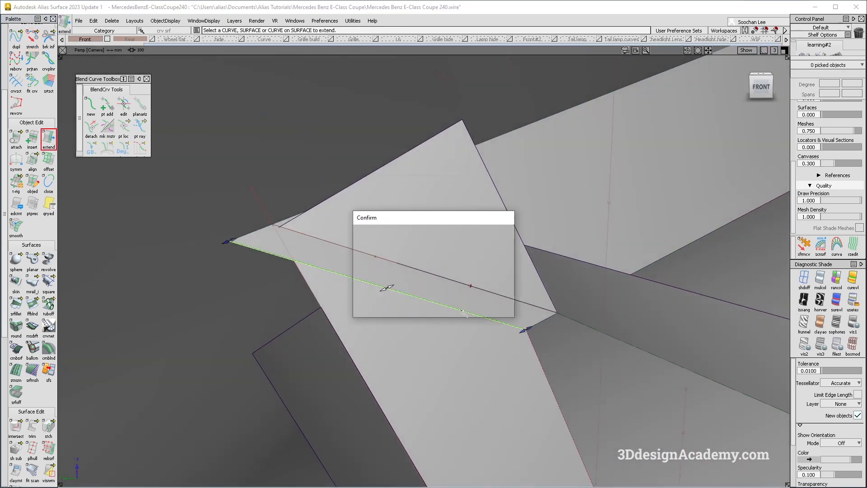
pyautogui.click(391, 298)
pyautogui.moveTo(538, 308)
pyautogui.keyDown('ctrl'); pyautogui.keyDown('alt'); pyautogui.mouseDown()
pyautogui.moveTo(575, 317)
pyautogui.moveTo(543, 309)
pyautogui.mouseUp(); pyautogui.keyUp('alt'); pyautogui.keyUp('ctrl')
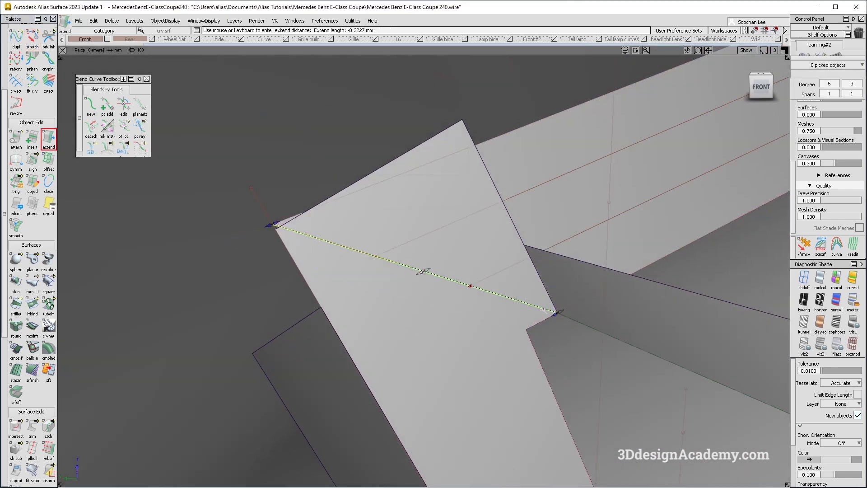
pyautogui.keyDown('ctrl'); pyautogui.keyDown('shift'); pyautogui.moveTo(512, 340); pyautogui.dragTo(521, 338); pyautogui.keyUp('shift'); pyautogui.keyUp('ctrl')
pyautogui.keyDown('ctrl'); pyautogui.keyDown('shift'); pyautogui.moveTo(718, 213); pyautogui.dragTo(759, 194); pyautogui.keyUp('shift'); pyautogui.keyUp('ctrl')
pyautogui.click(769, 188)
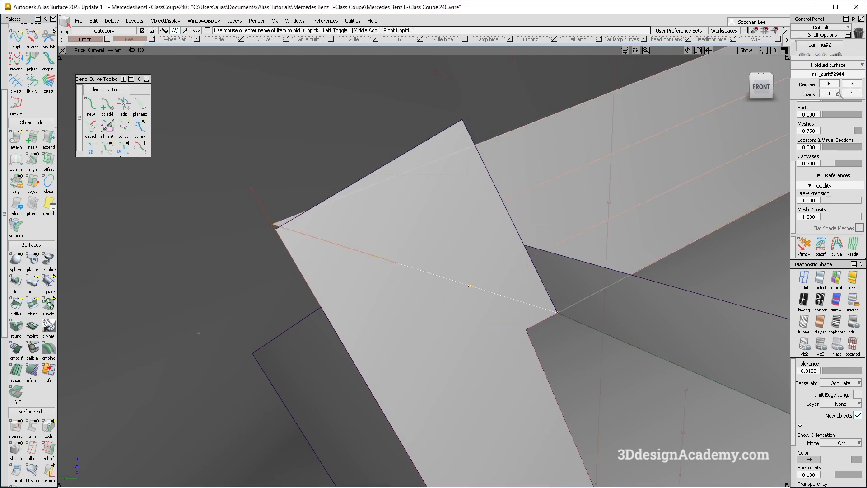
pyautogui.click(48, 139)
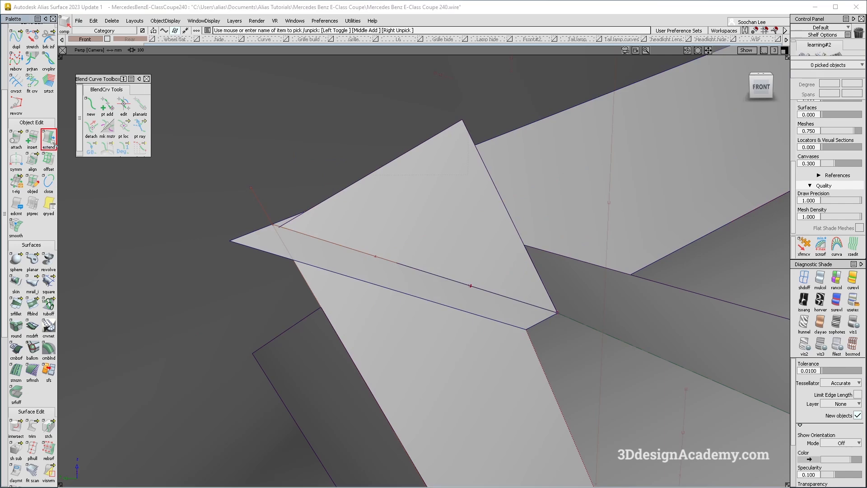
# Check the swept surface's spans and use Extend with -0.2227 mm to bring its end edge back to the generation curve
pyautogui.keyDown('ctrl'); pyautogui.keyDown('shift'); pyautogui.moveTo(564, 241); pyautogui.dragTo(562, 243); pyautogui.keyUp('shift'); pyautogui.keyUp('ctrl')
pyautogui.click(649, 197)
pyautogui.keyDown('alt'); pyautogui.keyDown('shift'); pyautogui.moveTo(648, 196); pyautogui.dragTo(600, 199, button='right'); pyautogui.keyUp('shift'); pyautogui.keyUp('alt')
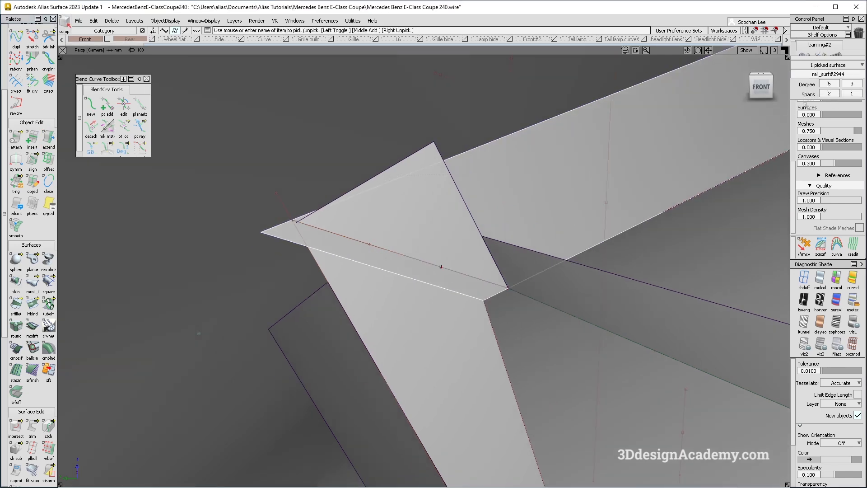
pyautogui.keyDown('alt'); pyautogui.keyDown('shift'); pyautogui.moveTo(477, 178); pyautogui.dragTo(465, 193); pyautogui.keyUp('shift'); pyautogui.keyUp('alt')
pyautogui.keyDown('ctrl'); pyautogui.keyDown('shift'); pyautogui.moveTo(251, 90); pyautogui.dragTo(141, 30); pyautogui.keyUp('shift'); pyautogui.keyUp('ctrl')
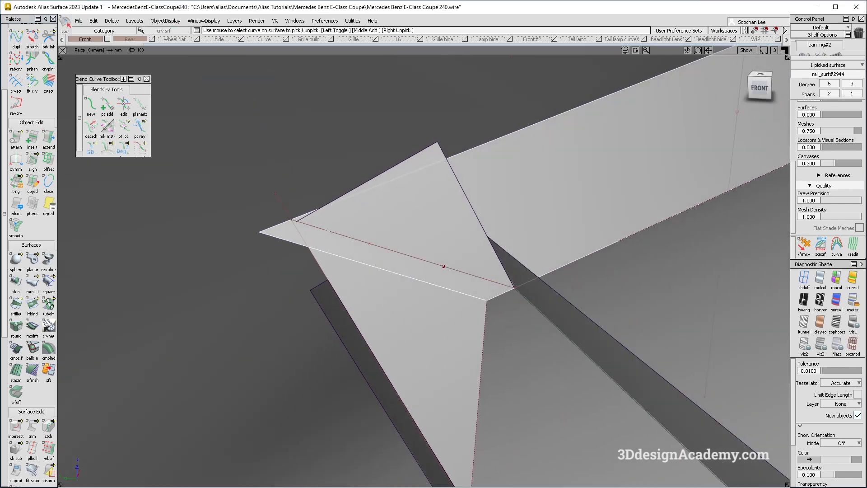
pyautogui.click(48, 139)
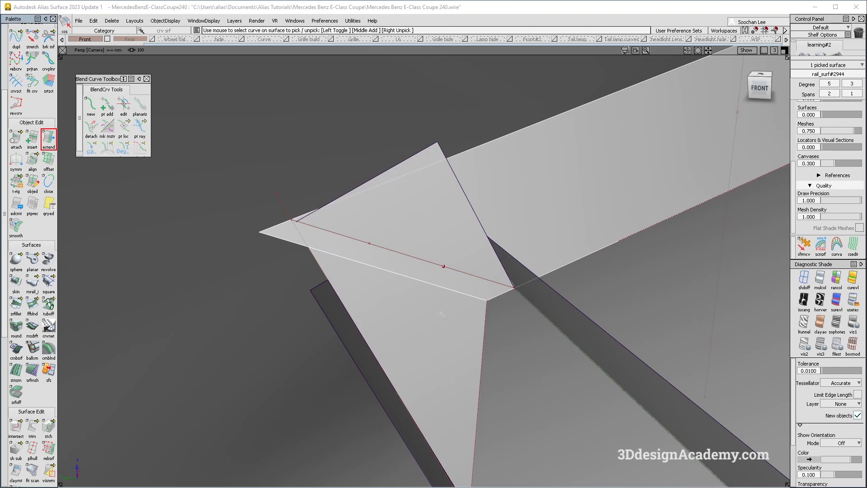
pyautogui.click(471, 297)
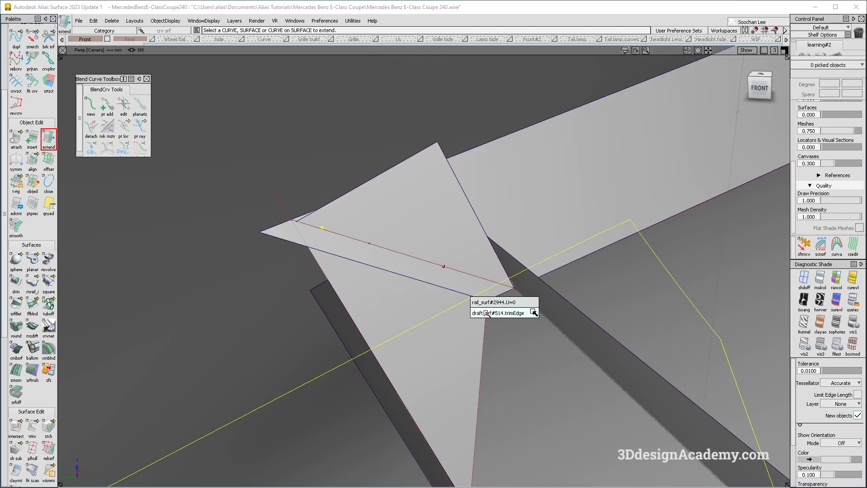
pyautogui.click(497, 302)
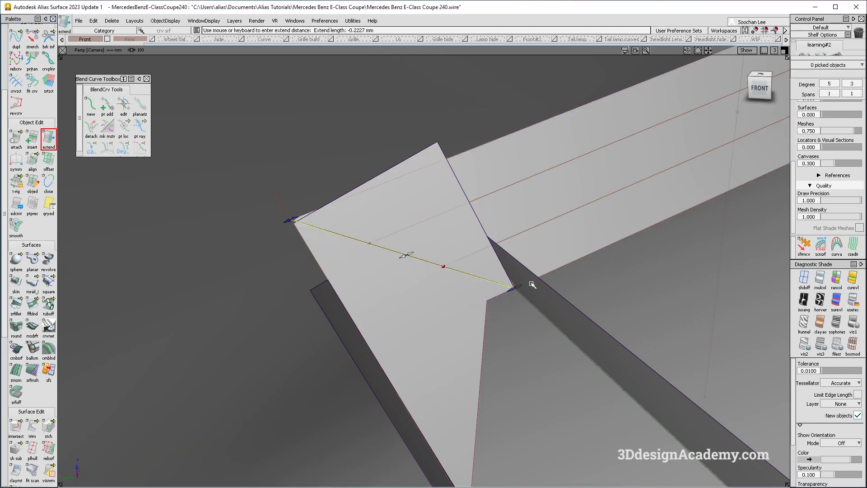
# Examine how the shortened swept surface's end meets the upright strips and neighbouring surfaces at the corner
pyautogui.keyDown('alt'); pyautogui.keyDown('shift'); pyautogui.moveTo(327, 306); pyautogui.dragTo(395, 280); pyautogui.keyUp('shift'); pyautogui.keyUp('alt')
pyautogui.keyDown('alt'); pyautogui.keyDown('shift'); pyautogui.moveTo(394, 280); pyautogui.dragTo(337, 289, button='right'); pyautogui.keyUp('shift'); pyautogui.keyUp('alt')
pyautogui.keyDown('alt'); pyautogui.keyDown('shift'); pyautogui.moveTo(336, 289); pyautogui.dragTo(416, 207); pyautogui.keyUp('shift'); pyautogui.keyUp('alt')
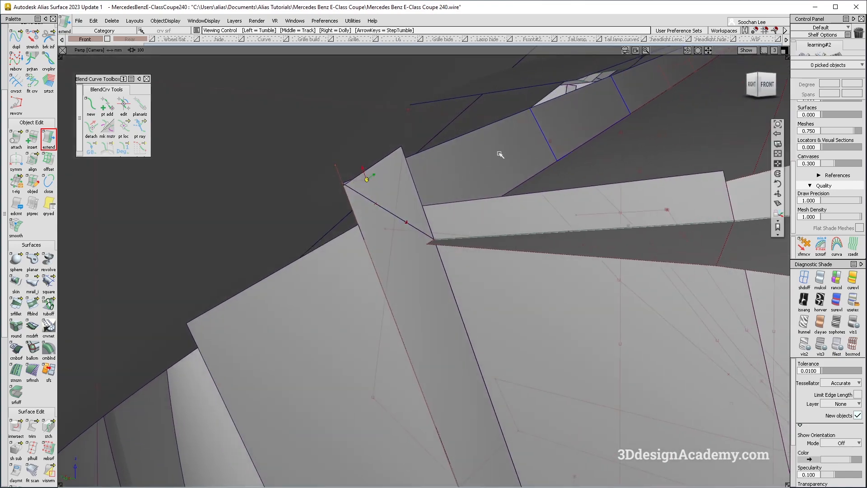
pyautogui.keyDown('alt'); pyautogui.keyDown('shift'); pyautogui.moveTo(429, 239); pyautogui.dragTo(350, 291); pyautogui.keyUp('shift'); pyautogui.keyUp('alt')
pyautogui.click(349, 290)
pyautogui.keyDown('alt'); pyautogui.keyDown('shift'); pyautogui.moveTo(349, 290); pyautogui.dragTo(316, 343, button='right'); pyautogui.keyUp('shift'); pyautogui.keyUp('alt')
pyautogui.keyDown('alt'); pyautogui.keyDown('shift'); pyautogui.moveTo(316, 343); pyautogui.dragTo(377, 277); pyautogui.keyUp('shift'); pyautogui.keyUp('alt')
pyautogui.keyDown('alt'); pyautogui.keyDown('shift'); pyautogui.moveTo(377, 276); pyautogui.dragTo(362, 323, button='middle'); pyautogui.keyUp('shift'); pyautogui.keyUp('alt')
pyautogui.keyDown('alt'); pyautogui.keyDown('shift'); pyautogui.moveTo(361, 323); pyautogui.dragTo(390, 316, button='right'); pyautogui.keyUp('shift'); pyautogui.keyUp('alt')
pyautogui.click(352, 341)
pyautogui.keyDown('alt'); pyautogui.keyDown('shift'); pyautogui.moveTo(352, 340); pyautogui.dragTo(390, 241); pyautogui.keyUp('shift'); pyautogui.keyUp('alt')
# Build a 10 mm long Multi-surface Draft along the swept surface's outer long edge, with X as the draft vector
pyautogui.click(36, 333)
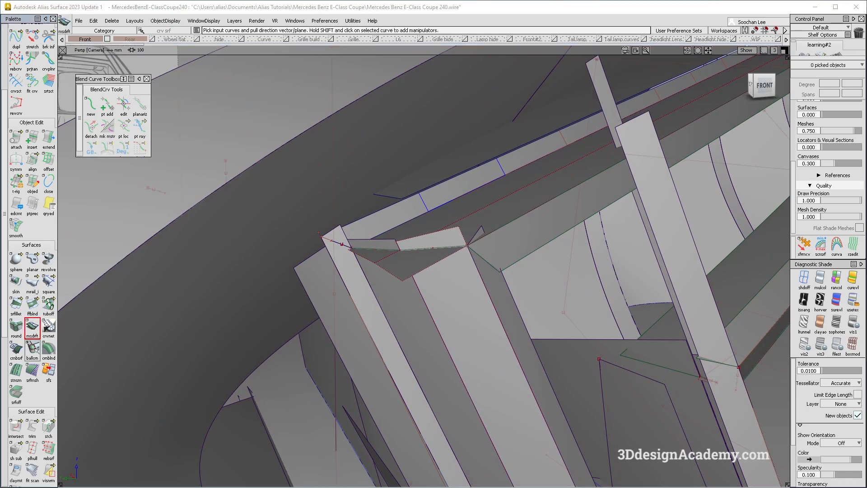
pyautogui.click(393, 221)
pyautogui.keyDown('alt'); pyautogui.keyDown('shift'); pyautogui.moveTo(394, 222); pyautogui.dragTo(385, 226); pyautogui.keyUp('shift'); pyautogui.keyUp('alt')
pyautogui.moveTo(165, 208); pyautogui.dragTo(124, 211)
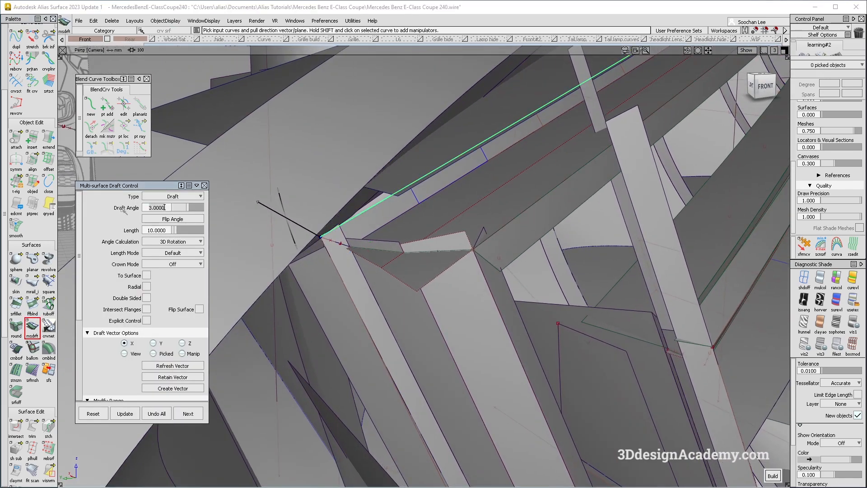
pyautogui.keyDown('alt'); pyautogui.keyDown('shift'); pyautogui.moveTo(383, 252); pyautogui.dragTo(397, 296); pyautogui.keyUp('shift'); pyautogui.keyUp('alt')
pyautogui.hotkey('ctrl', 'z')
# Delete the old rail surface lying along the outer side of the upper trim strip
pyautogui.keyDown('alt'); pyautogui.keyDown('shift'); pyautogui.moveTo(408, 196); pyautogui.dragTo(425, 185); pyautogui.keyUp('shift'); pyautogui.keyUp('alt')
pyautogui.keyDown('alt'); pyautogui.keyDown('shift'); pyautogui.moveTo(564, 167); pyautogui.dragTo(413, 211); pyautogui.keyUp('shift'); pyautogui.keyUp('alt')
pyautogui.keyDown('ctrl'); pyautogui.keyDown('shift'); pyautogui.moveTo(468, 143); pyautogui.dragTo(474, 159); pyautogui.keyUp('shift'); pyautogui.keyUp('ctrl')
pyautogui.click(478, 156)
pyautogui.keyDown('alt'); pyautogui.keyDown('shift'); pyautogui.moveTo(548, 158); pyautogui.dragTo(498, 167, button='right'); pyautogui.keyUp('shift'); pyautogui.keyUp('alt')
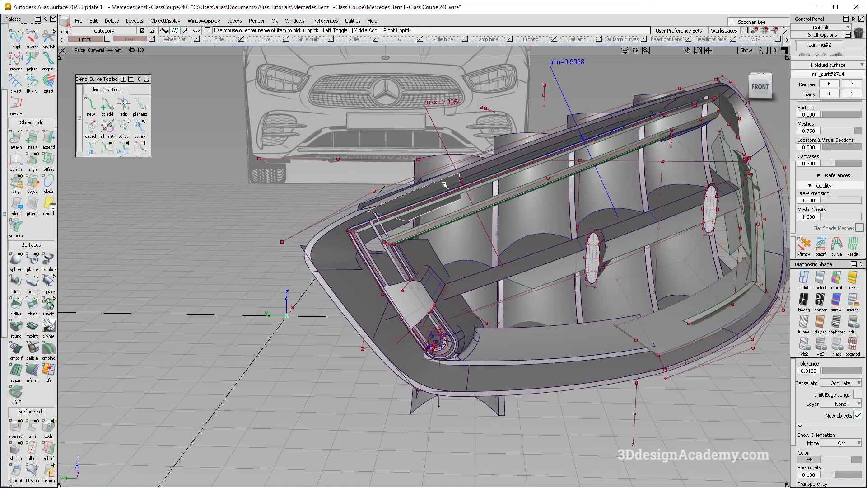
pyautogui.keyDown('alt'); pyautogui.keyDown('shift'); pyautogui.moveTo(477, 189); pyautogui.dragTo(281, 224); pyautogui.keyUp('shift'); pyautogui.keyUp('alt')
pyautogui.keyDown('alt'); pyautogui.keyDown('shift'); pyautogui.moveTo(322, 237); pyautogui.dragTo(207, 215, button='right'); pyautogui.keyUp('shift'); pyautogui.keyUp('alt')
pyautogui.keyDown('alt'); pyautogui.keyDown('shift'); pyautogui.moveTo(207, 215); pyautogui.dragTo(284, 229); pyautogui.keyUp('shift'); pyautogui.keyUp('alt')
pyautogui.keyDown('ctrl'); pyautogui.keyDown('shift'); pyautogui.moveTo(458, 159); pyautogui.dragTo(480, 132); pyautogui.keyUp('shift'); pyautogui.keyUp('ctrl')
pyautogui.click(456, 160)
pyautogui.keyDown('alt'); pyautogui.keyDown('shift'); pyautogui.moveTo(488, 166); pyautogui.dragTo(572, 174); pyautogui.keyUp('shift'); pyautogui.keyUp('alt')
pyautogui.keyDown('alt'); pyautogui.keyDown('shift'); pyautogui.moveTo(466, 219); pyautogui.dragTo(464, 209); pyautogui.keyUp('shift'); pyautogui.keyUp('alt')
pyautogui.press('Delete')
pyautogui.press('Return')
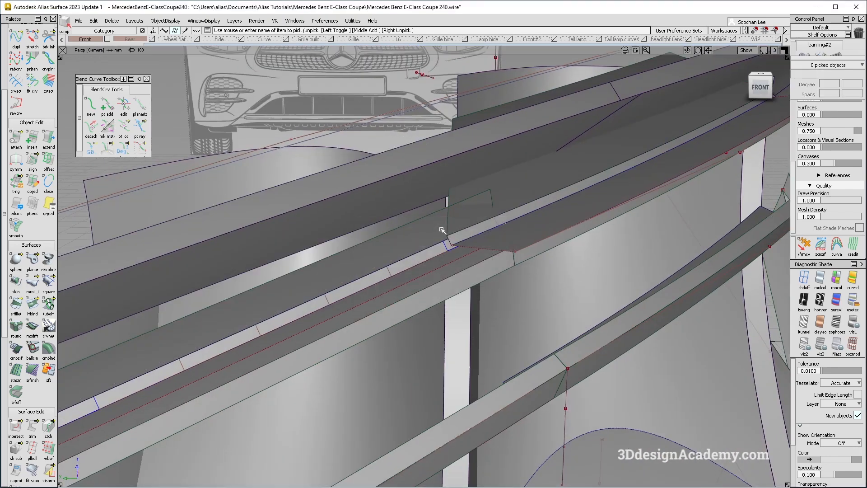
# Delete the leftover old draft surface near the far end of the upper trim strip
pyautogui.moveTo(469, 222)
pyautogui.keyDown('alt'); pyautogui.keyDown('shift'); pyautogui.mouseDown(button='right')
pyautogui.moveTo(510, 188)
pyautogui.moveTo(460, 212)
pyautogui.mouseUp(button='right'); pyautogui.keyUp('shift'); pyautogui.keyUp('alt')
pyautogui.click(521, 183)
pyautogui.keyDown('alt'); pyautogui.keyDown('shift'); pyautogui.moveTo(460, 212); pyautogui.dragTo(486, 195); pyautogui.keyUp('shift'); pyautogui.keyUp('alt')
pyautogui.press('Delete')
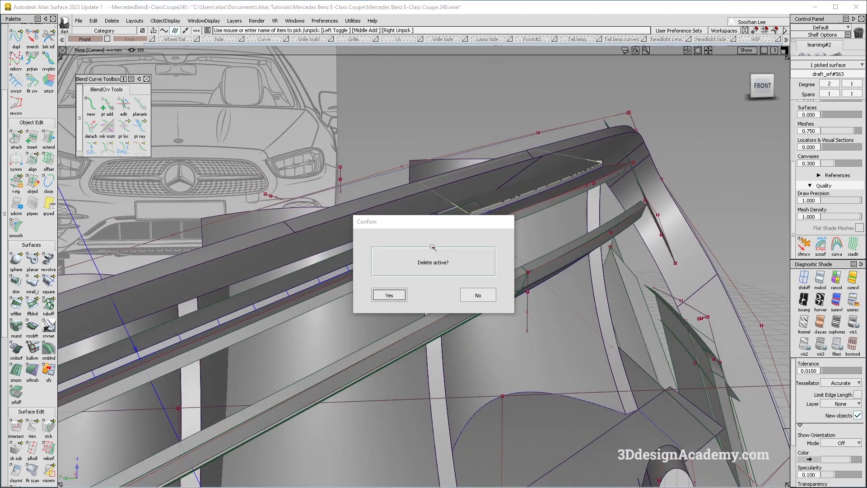
pyautogui.press('Return')
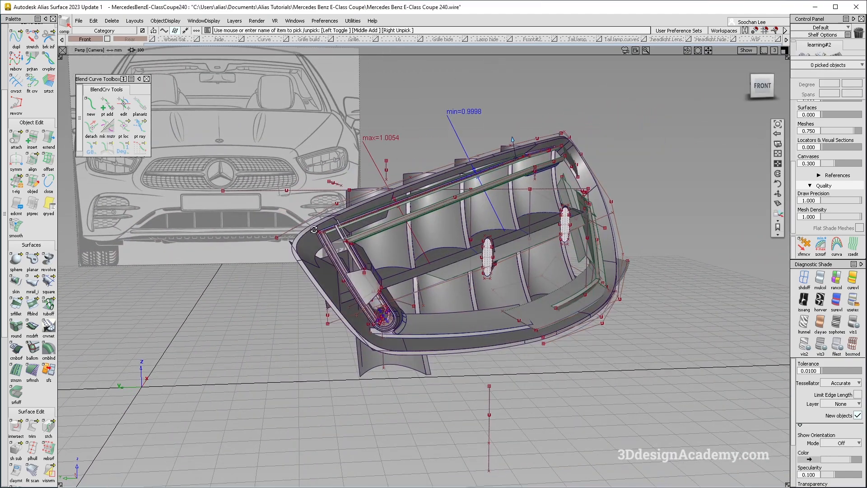
# Extend the upper end of the outer upright blend surface by 3.4610 mm towards the trim strip corner
pyautogui.keyDown('alt'); pyautogui.keyDown('shift'); pyautogui.moveTo(314, 230); pyautogui.dragTo(392, 258, button='right'); pyautogui.keyUp('shift'); pyautogui.keyUp('alt')
pyautogui.keyDown('alt'); pyautogui.keyDown('shift'); pyautogui.moveTo(393, 257); pyautogui.dragTo(406, 238); pyautogui.keyUp('shift'); pyautogui.keyUp('alt')
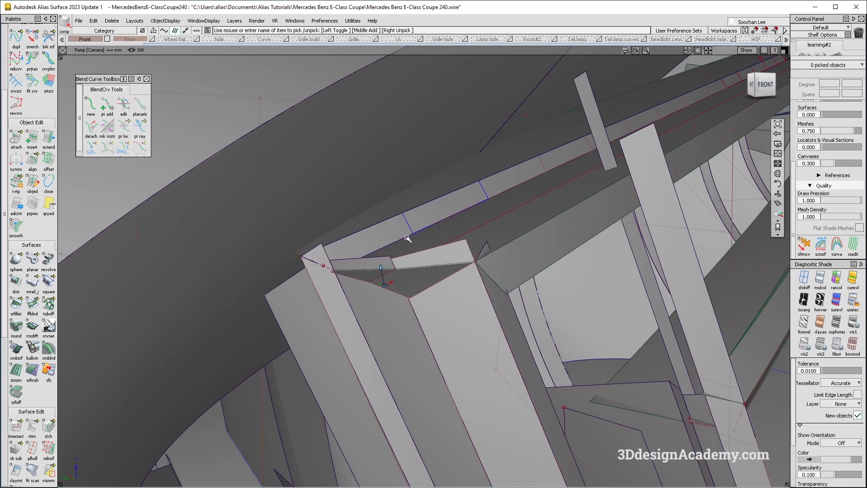
pyautogui.click(310, 252)
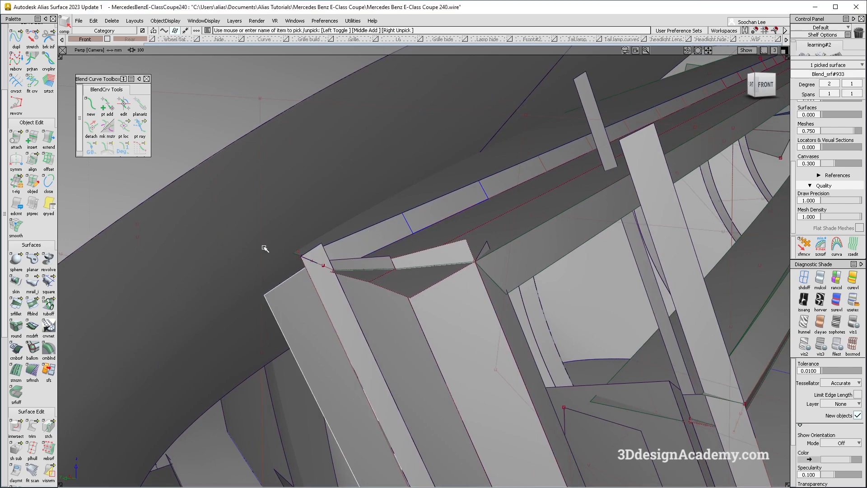
pyautogui.click(206, 143)
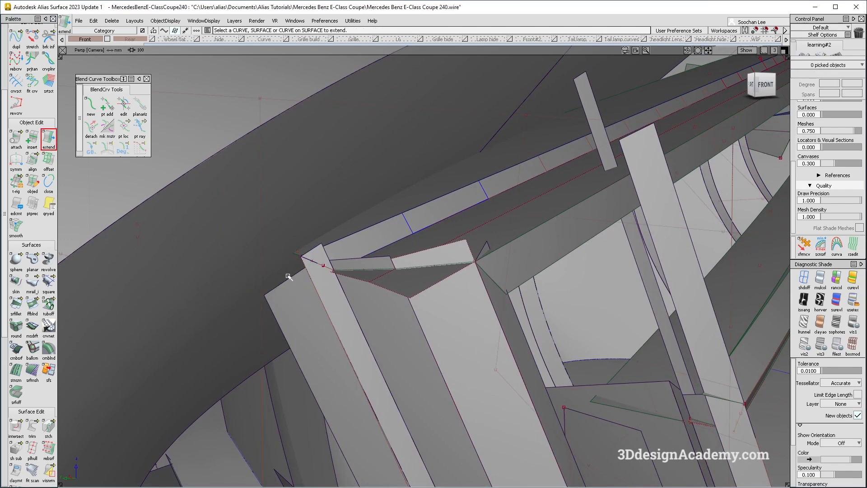
pyautogui.moveTo(262, 200); pyautogui.dragTo(317, 227)
pyautogui.click(49, 138)
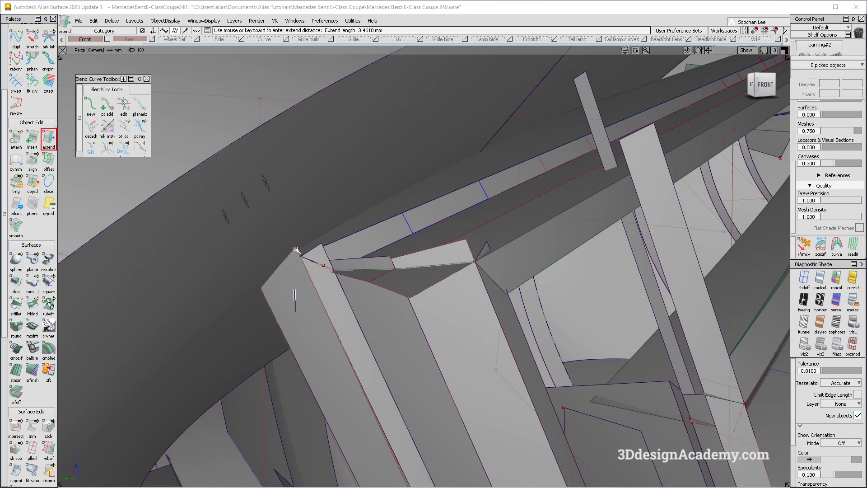
# Isolate the extended upright blend surface and the new draft surface by hiding everything else
pyautogui.keyDown('alt'); pyautogui.keyDown('shift'); pyautogui.moveTo(298, 287); pyautogui.dragTo(180, 150); pyautogui.keyUp('shift'); pyautogui.keyUp('alt')
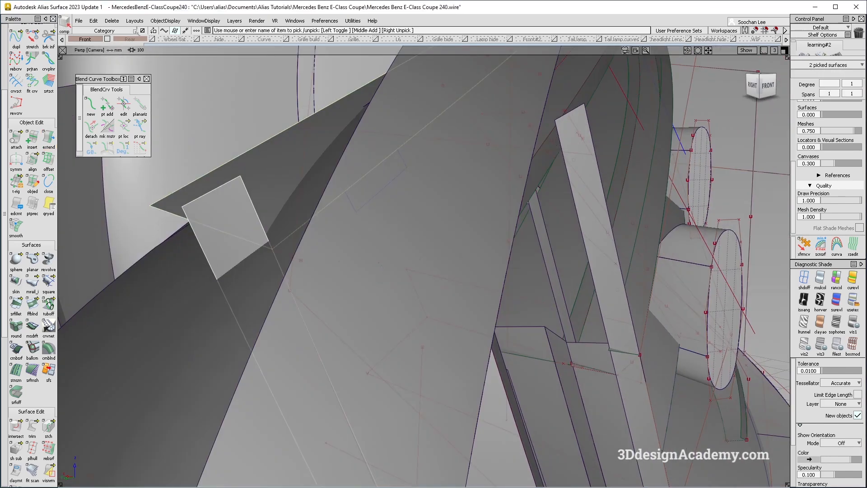
pyautogui.click(165, 20)
pyautogui.click(173, 74)
pyautogui.keyDown('alt'); pyautogui.keyDown('shift'); pyautogui.moveTo(225, 181); pyautogui.dragTo(304, 264); pyautogui.keyUp('shift'); pyautogui.keyUp('alt')
pyautogui.keyDown('ctrl'); pyautogui.keyDown('shift'); pyautogui.moveTo(304, 264); pyautogui.dragTo(238, 92); pyautogui.keyUp('shift'); pyautogui.keyUp('ctrl')
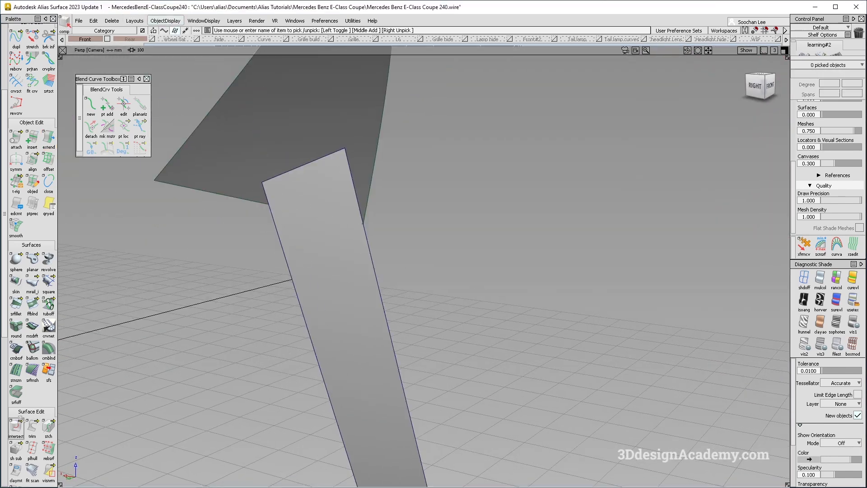
# Extend the draft surface's lower end past the upright strip and pull its outer long edge back 6.4665 mm to their intersection
pyautogui.click(260, 208)
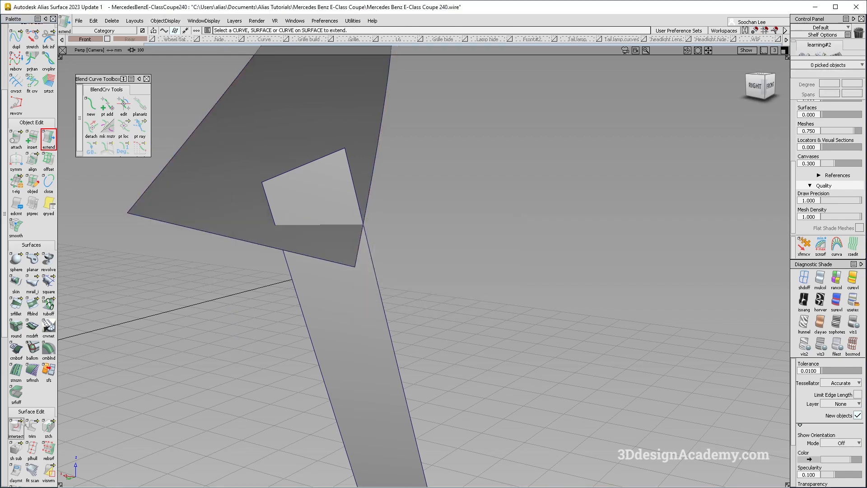
pyautogui.click(315, 190)
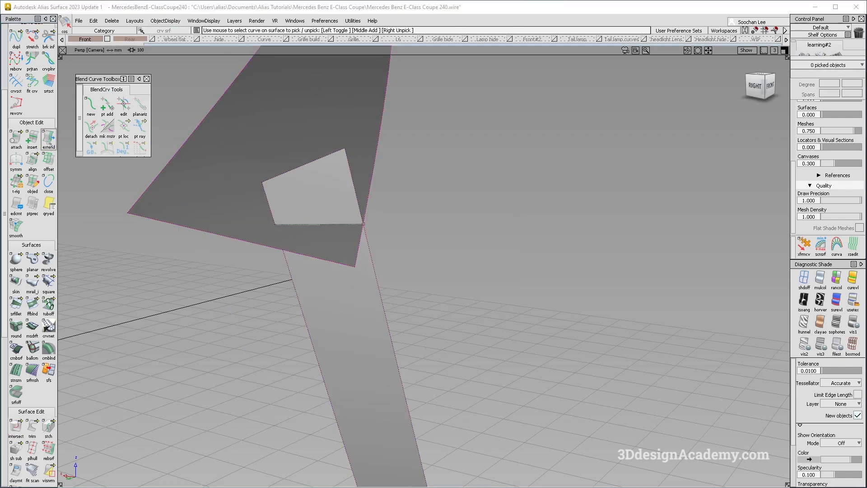
pyautogui.click(181, 163)
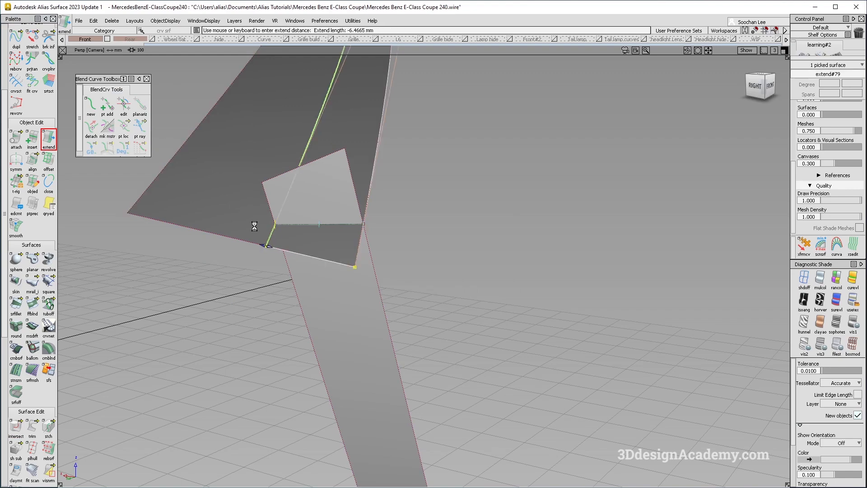
pyautogui.click(313, 130)
# Build a Multi-surface Draft from the pulled-back long edge with a 3 degree draft angle and 10 mm length
pyautogui.keyDown('alt'); pyautogui.keyDown('shift'); pyautogui.moveTo(334, 193); pyautogui.dragTo(271, 201, button='right'); pyautogui.keyUp('shift'); pyautogui.keyUp('alt')
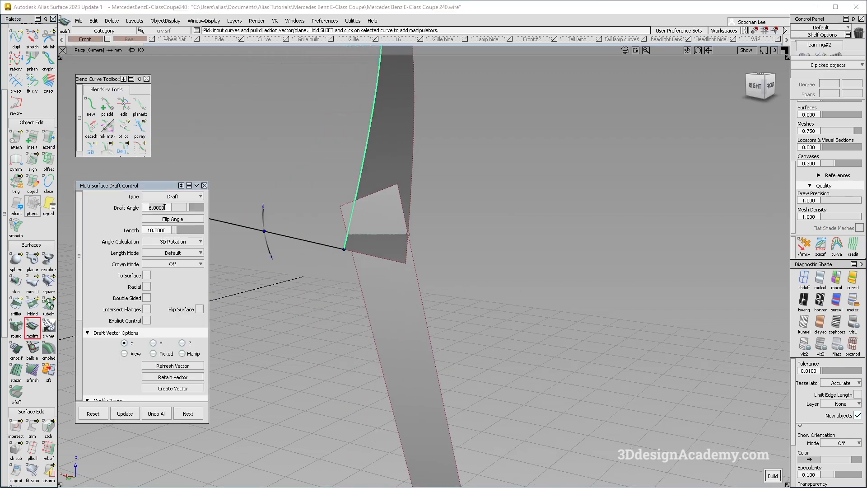
pyautogui.press('space')
pyautogui.keyDown('alt'); pyautogui.keyDown('shift'); pyautogui.moveTo(461, 249); pyautogui.dragTo(424, 170); pyautogui.keyUp('shift'); pyautogui.keyUp('alt')
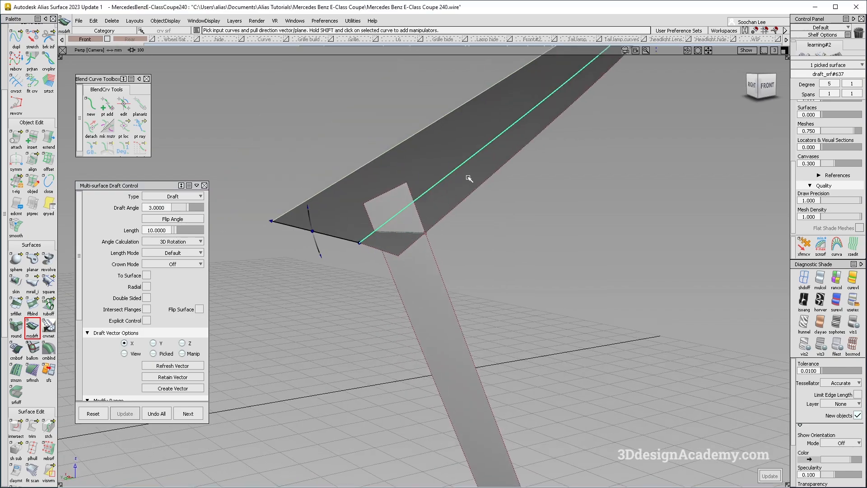
pyautogui.keyDown('alt'); pyautogui.keyDown('shift'); pyautogui.click(476, 162); pyautogui.keyUp('shift'); pyautogui.keyUp('alt')
pyautogui.keyDown('alt'); pyautogui.keyDown('shift'); pyautogui.moveTo(499, 159); pyautogui.dragTo(512, 228); pyautogui.keyUp('shift'); pyautogui.keyUp('alt')
pyautogui.keyDown('ctrl'); pyautogui.keyDown('shift'); pyautogui.moveTo(513, 232); pyautogui.dragTo(466, 184, button='right'); pyautogui.keyUp('shift'); pyautogui.keyUp('ctrl')
pyautogui.keyDown('alt'); pyautogui.keyDown('shift'); pyautogui.moveTo(470, 174); pyautogui.dragTo(572, 183); pyautogui.keyUp('shift'); pyautogui.keyUp('alt')
pyautogui.keyDown('alt'); pyautogui.keyDown('shift'); pyautogui.moveTo(572, 183); pyautogui.dragTo(526, 180, button='right'); pyautogui.keyUp('shift'); pyautogui.keyUp('alt')
# Unhide all hidden objects to bring back the complete headlight model around the trim strips
pyautogui.click(172, 20)
pyautogui.click(169, 43)
pyautogui.keyDown('alt'); pyautogui.keyDown('shift'); pyautogui.moveTo(384, 289); pyautogui.dragTo(388, 243); pyautogui.keyUp('shift'); pyautogui.keyUp('alt')
pyautogui.keyDown('ctrl'); pyautogui.keyDown('shift'); pyautogui.moveTo(481, 350); pyautogui.dragTo(434, 314, button='right'); pyautogui.keyUp('shift'); pyautogui.keyUp('ctrl')
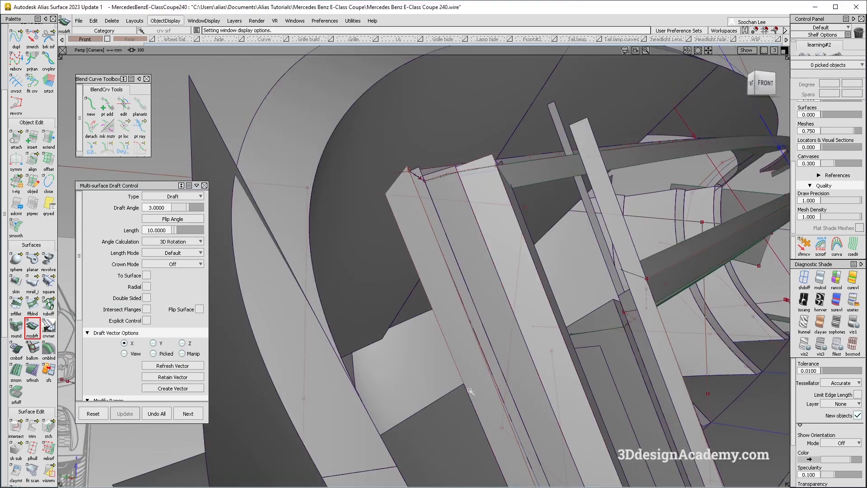
# Extend the upper end of the swept surface beside the outer upright strip, continuing even though its trim is lost
pyautogui.keyDown('alt'); pyautogui.keyDown('shift'); pyautogui.moveTo(434, 315); pyautogui.dragTo(453, 360); pyautogui.keyUp('shift'); pyautogui.keyUp('alt')
pyautogui.press('e')
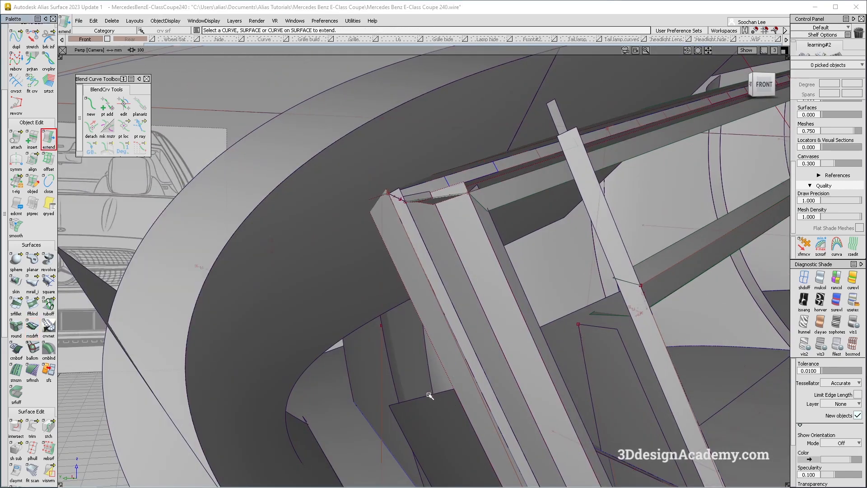
pyautogui.click(327, 219)
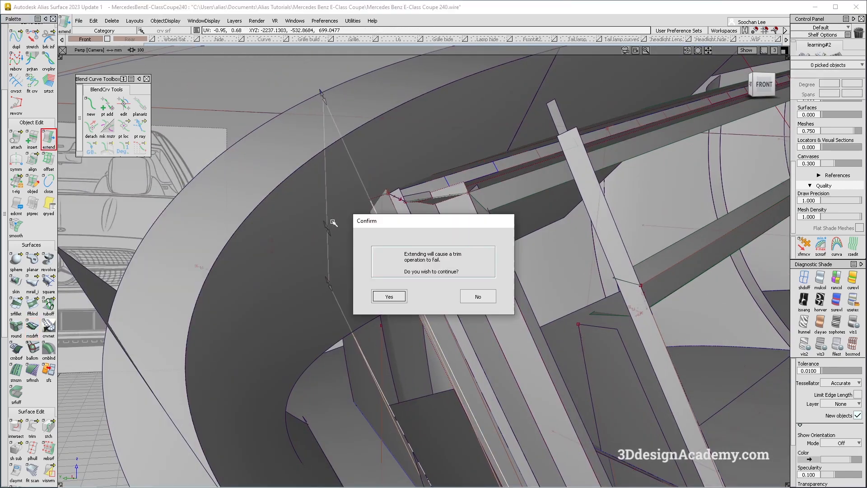
pyautogui.click(389, 296)
pyautogui.keyDown('alt'); pyautogui.keyDown('shift'); pyautogui.moveTo(441, 280); pyautogui.dragTo(465, 298, button='right'); pyautogui.keyUp('shift'); pyautogui.keyUp('alt')
pyautogui.keyDown('alt'); pyautogui.keyDown('shift'); pyautogui.moveTo(465, 298); pyautogui.dragTo(456, 297); pyautogui.keyUp('shift'); pyautogui.keyUp('alt')
# Trim the extended swept surface, keeping the narrow region that runs along the outer upright strip
pyautogui.keyDown('ctrl'); pyautogui.keyDown('shift'); pyautogui.moveTo(468, 253); pyautogui.dragTo(467, 285); pyautogui.keyUp('shift'); pyautogui.keyUp('ctrl')
pyautogui.click(465, 254)
pyautogui.keyDown('alt'); pyautogui.keyDown('shift'); pyautogui.moveTo(464, 254); pyautogui.dragTo(445, 260, button='right'); pyautogui.keyUp('shift'); pyautogui.keyUp('alt')
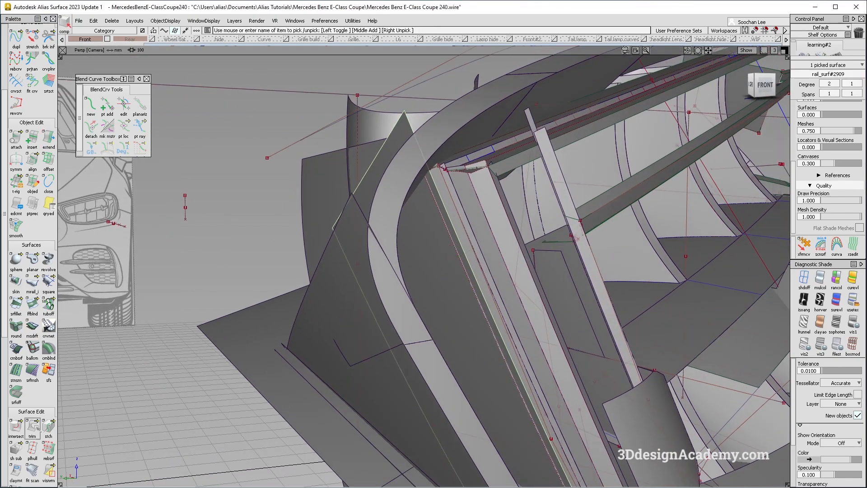
pyautogui.moveTo(69, 432); pyautogui.dragTo(49, 427)
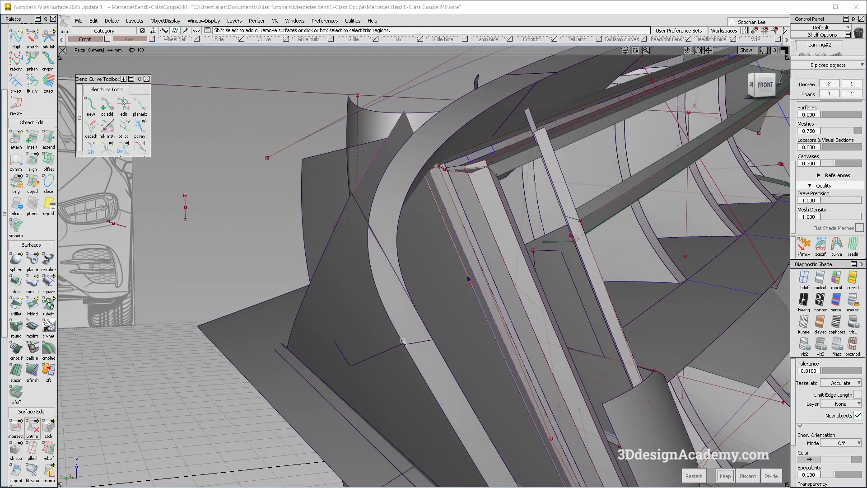
pyautogui.click(471, 280)
pyautogui.press('Return')
pyautogui.press('space')
# Examine the upper corner joint between the upright and horizontal trim strips up close, with the model curves hidden and shown
pyautogui.keyDown('alt'); pyautogui.keyDown('shift'); pyautogui.moveTo(474, 313); pyautogui.dragTo(451, 302); pyautogui.keyUp('shift'); pyautogui.keyUp('alt')
pyautogui.hotkey('alt', 'm')
pyautogui.keyDown('alt'); pyautogui.keyDown('shift'); pyautogui.moveTo(451, 302); pyautogui.dragTo(429, 189, button='right'); pyautogui.keyUp('shift'); pyautogui.keyUp('alt')
pyautogui.keyDown('alt'); pyautogui.keyDown('shift'); pyautogui.moveTo(428, 190); pyautogui.dragTo(390, 261, button='middle'); pyautogui.keyUp('shift'); pyautogui.keyUp('alt')
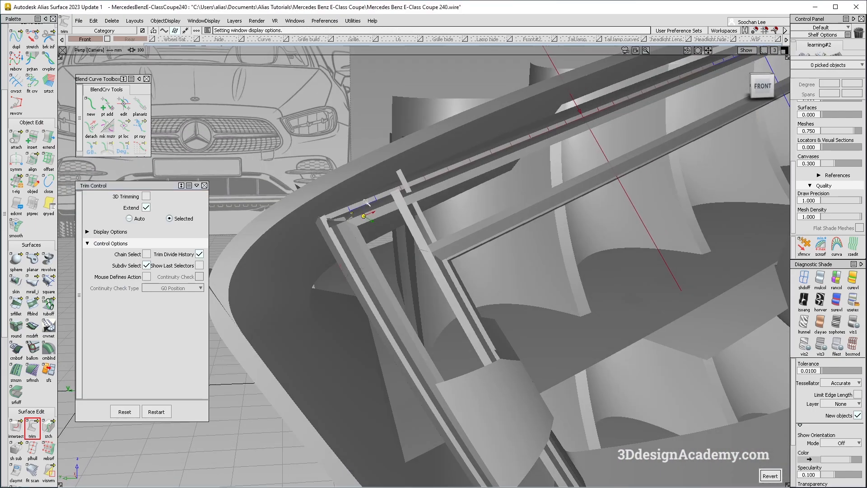
pyautogui.keyDown('alt'); pyautogui.keyDown('shift'); pyautogui.moveTo(366, 202); pyautogui.dragTo(384, 232); pyautogui.keyUp('shift'); pyautogui.keyUp('alt')
pyautogui.keyDown('ctrl'); pyautogui.keyDown('shift'); pyautogui.moveTo(383, 232); pyautogui.dragTo(456, 293, button='right'); pyautogui.keyUp('shift'); pyautogui.keyUp('ctrl')
pyautogui.keyDown('alt'); pyautogui.keyDown('shift'); pyautogui.moveTo(337, 208); pyautogui.dragTo(387, 237, button='right'); pyautogui.keyUp('shift'); pyautogui.keyUp('alt')
pyautogui.hotkey('alt', 'm')
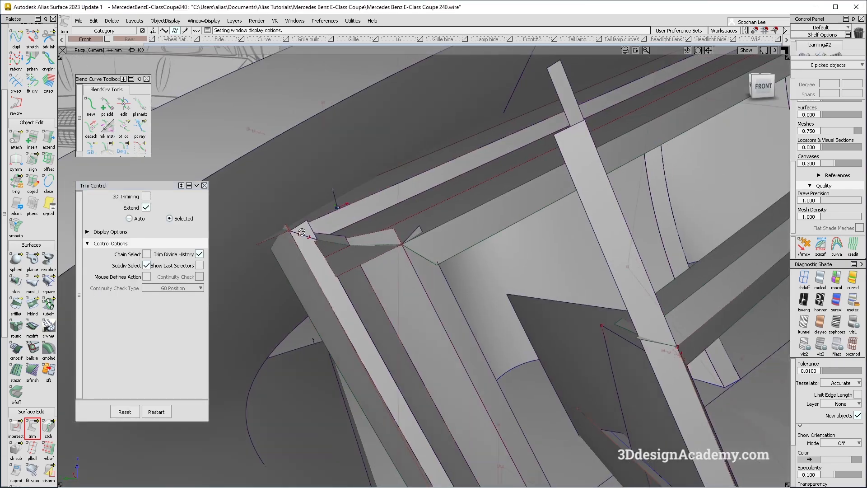
pyautogui.keyDown('alt'); pyautogui.keyDown('shift'); pyautogui.moveTo(301, 232); pyautogui.dragTo(410, 224); pyautogui.keyUp('shift'); pyautogui.keyUp('alt')
pyautogui.keyDown('alt'); pyautogui.keyDown('shift'); pyautogui.moveTo(410, 224); pyautogui.dragTo(451, 207, button='right'); pyautogui.keyUp('shift'); pyautogui.keyUp('alt')
pyautogui.keyDown('alt'); pyautogui.keyDown('shift'); pyautogui.moveTo(451, 207); pyautogui.dragTo(407, 264); pyautogui.keyUp('shift'); pyautogui.keyUp('alt')
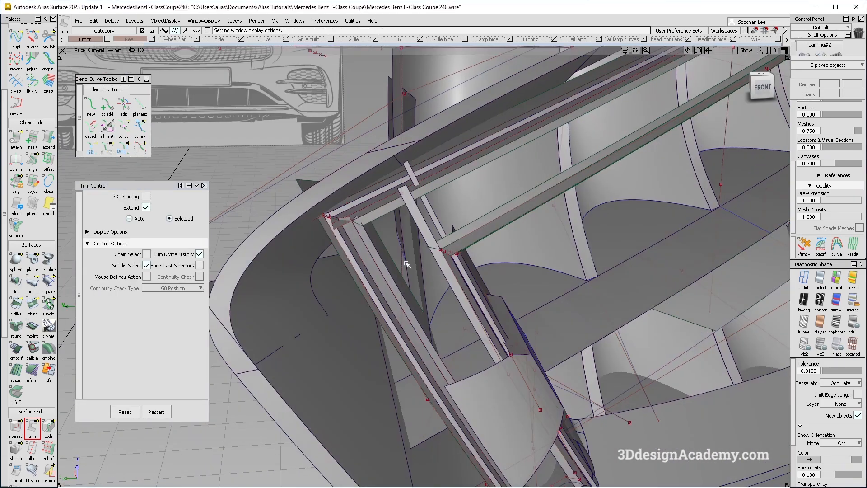
# Examine the whole headlight assembly in shaded display from the front and side to check the finished trim strips
pyautogui.hotkey('alt', 'm')
pyautogui.keyDown('alt'); pyautogui.keyDown('shift'); pyautogui.moveTo(406, 264); pyautogui.dragTo(381, 247, button='right'); pyautogui.keyUp('shift'); pyautogui.keyUp('alt')
pyautogui.keyDown('alt'); pyautogui.keyDown('shift'); pyautogui.moveTo(381, 248); pyautogui.dragTo(477, 293); pyautogui.keyUp('shift'); pyautogui.keyUp('alt')
pyautogui.keyDown('alt'); pyautogui.keyDown('shift'); pyautogui.click(420, 258); pyautogui.keyUp('shift'); pyautogui.keyUp('alt')
pyautogui.keyDown('alt'); pyautogui.keyDown('shift'); pyautogui.moveTo(477, 293); pyautogui.dragTo(368, 316, button='middle'); pyautogui.keyUp('shift'); pyautogui.keyUp('alt')
pyautogui.keyDown('alt'); pyautogui.keyDown('shift'); pyautogui.moveTo(420, 280); pyautogui.dragTo(431, 329); pyautogui.keyUp('shift'); pyautogui.keyUp('alt')
pyautogui.keyDown('alt'); pyautogui.keyDown('shift'); pyautogui.moveTo(430, 329); pyautogui.dragTo(447, 312, button='right'); pyautogui.keyUp('shift'); pyautogui.keyUp('alt')
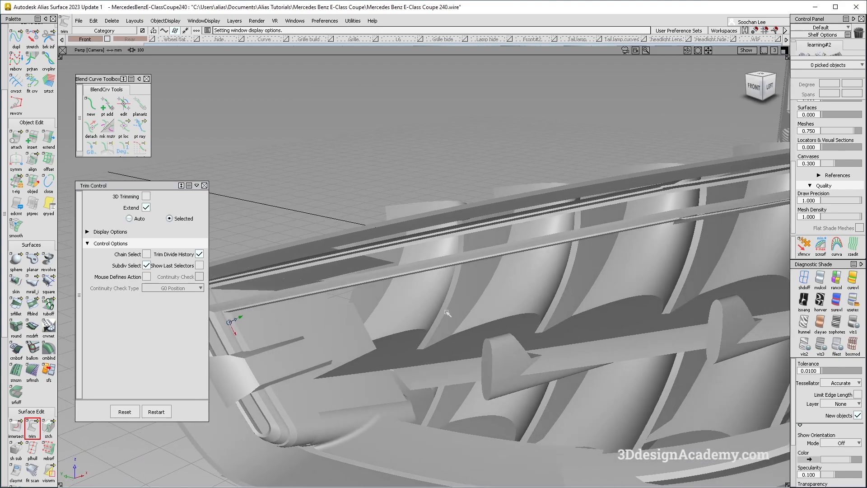
pyautogui.keyDown('alt'); pyautogui.keyDown('shift'); pyautogui.moveTo(503, 293); pyautogui.dragTo(567, 285, button='middle'); pyautogui.keyUp('shift'); pyautogui.keyUp('alt')
pyautogui.hotkey('alt', 'm')
pyautogui.keyDown('alt'); pyautogui.keyDown('shift'); pyautogui.moveTo(574, 315); pyautogui.dragTo(581, 307); pyautogui.keyUp('shift'); pyautogui.keyUp('alt')
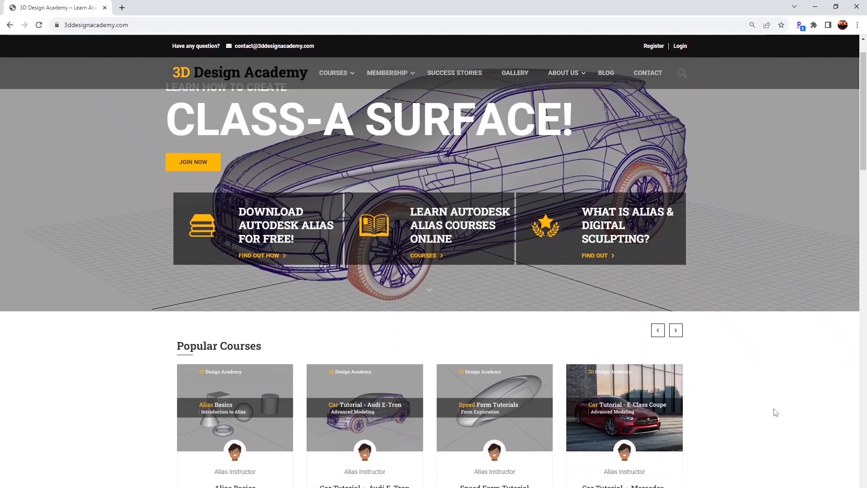
# Switch to the 3D Design Academy website in the browser and view the Lamborghini Aventador course's curriculum
pyautogui.scroll(-5, 775, 412)
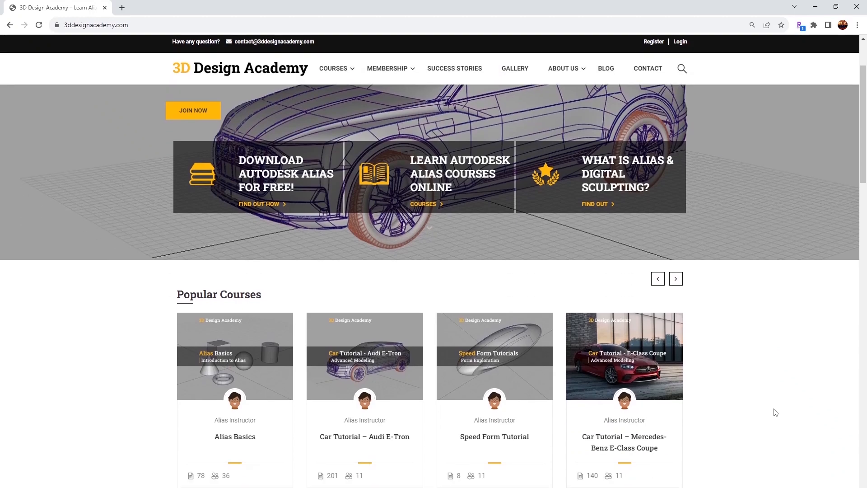
pyautogui.scroll(-3, 775, 412)
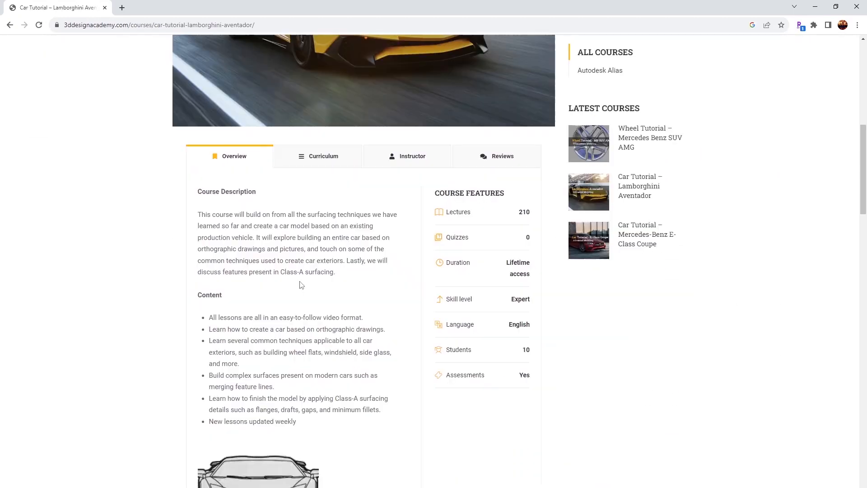
pyautogui.click(312, 160)
pyautogui.scroll(-10, 312, 212)
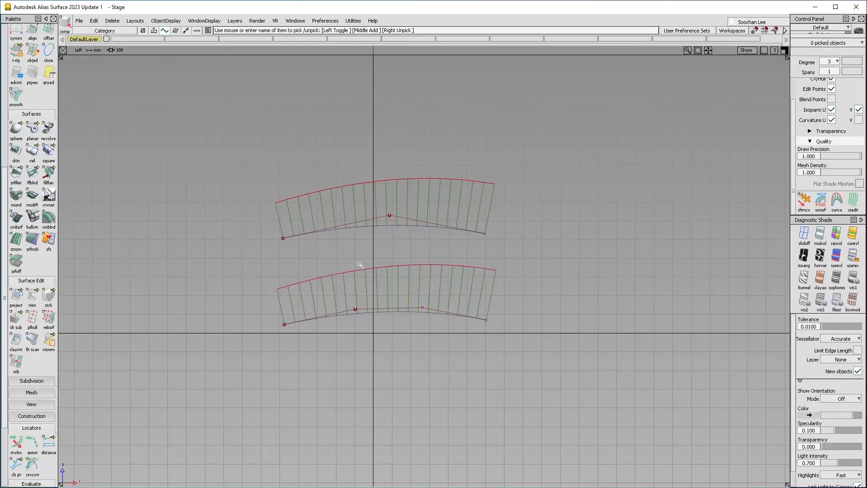
pyautogui.click(428, 238)
pyautogui.moveTo(419, 250); pyautogui.dragTo(429, 248)
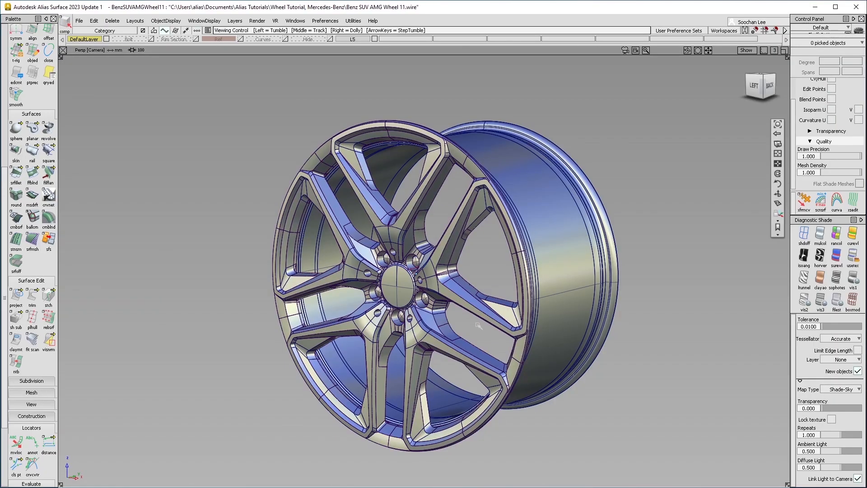
pyautogui.moveTo(384, 318)
pyautogui.keyDown('alt'); pyautogui.keyDown('shift'); pyautogui.mouseDown()
pyautogui.moveTo(394, 319)
pyautogui.moveTo(379, 316)
pyautogui.moveTo(380, 329)
pyautogui.mouseUp(); pyautogui.keyUp('shift'); pyautogui.keyUp('alt')
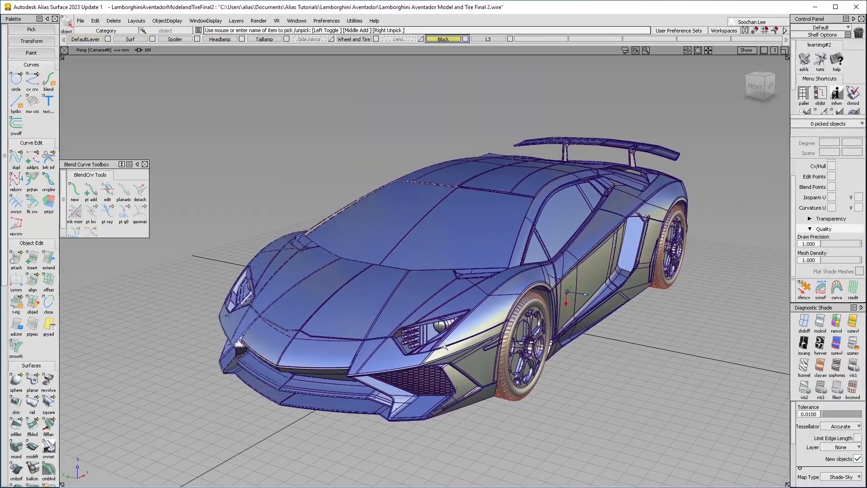